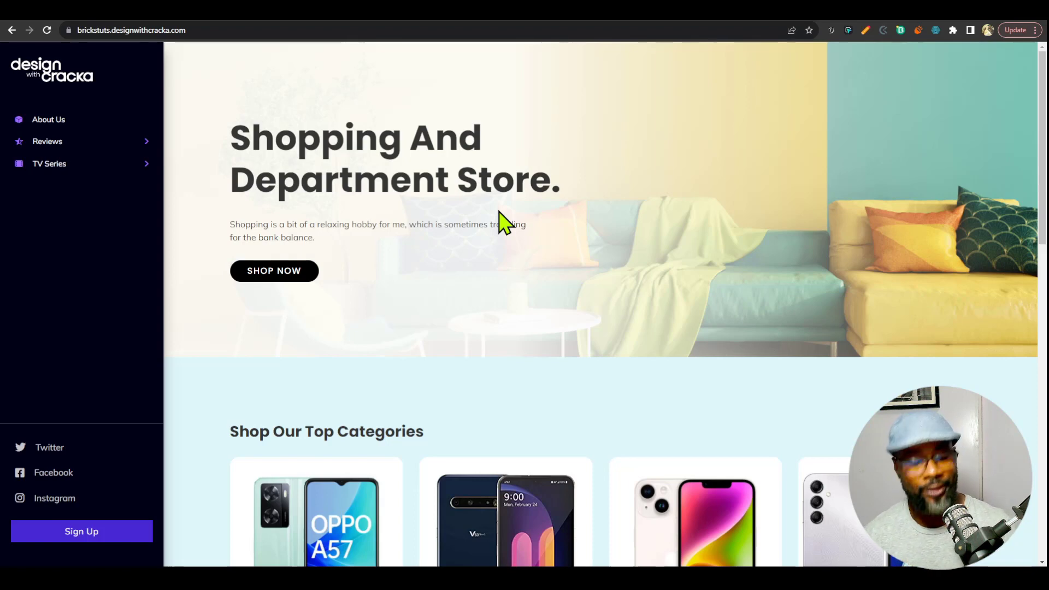
Step: Move keyboard focus past the skip links, logo and About Us, and open the Reviews submenu
key(Tab)
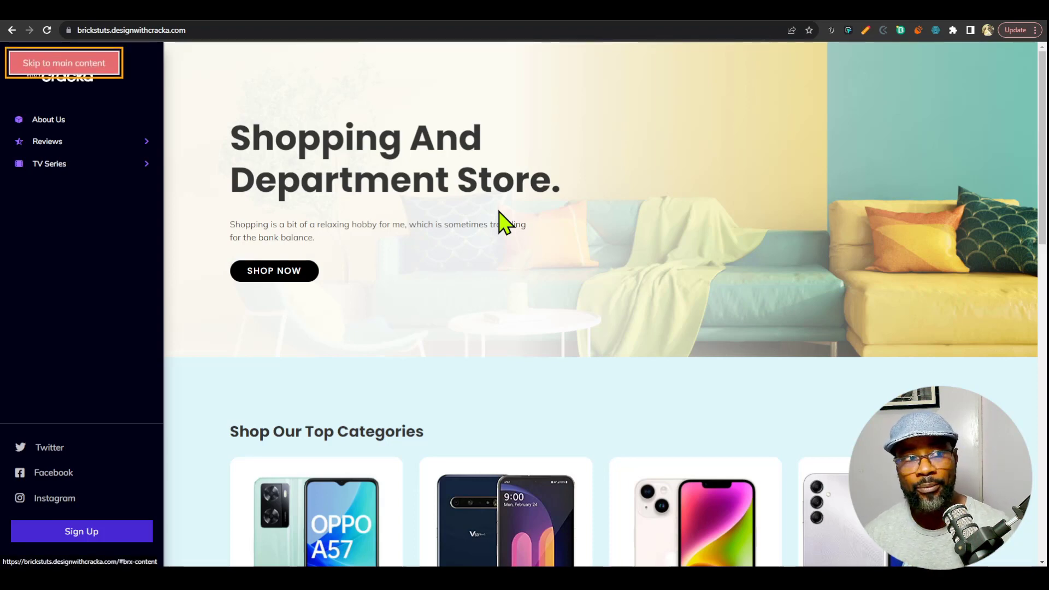
key(Tab)
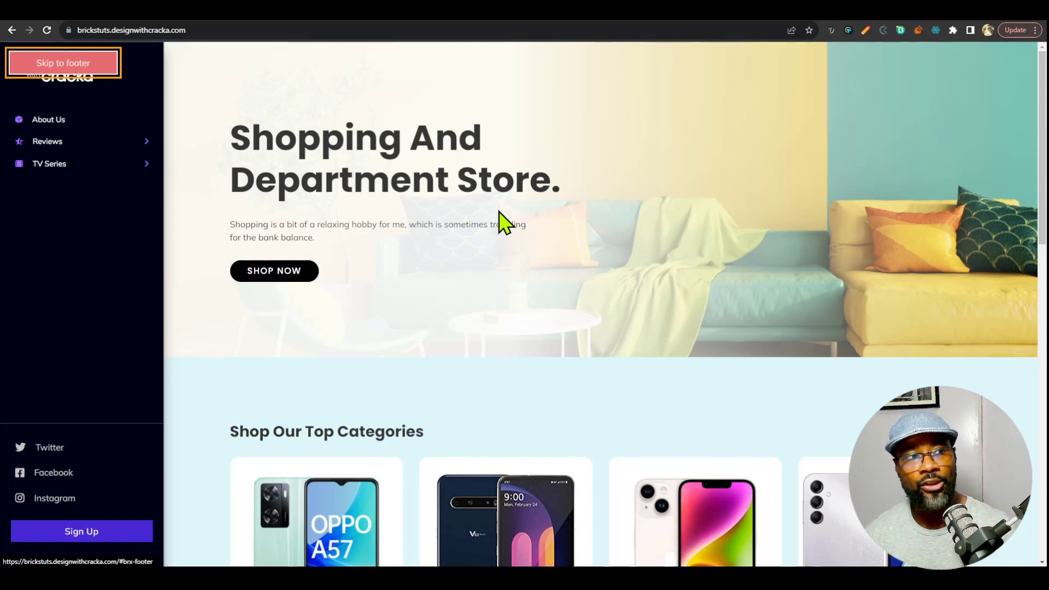
key(Tab)
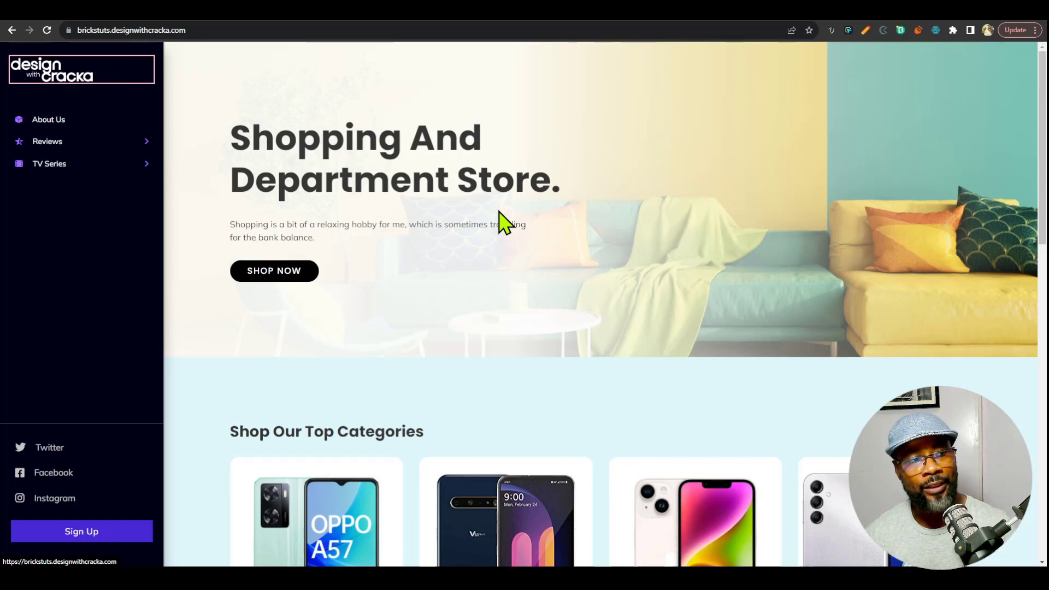
key(Tab)
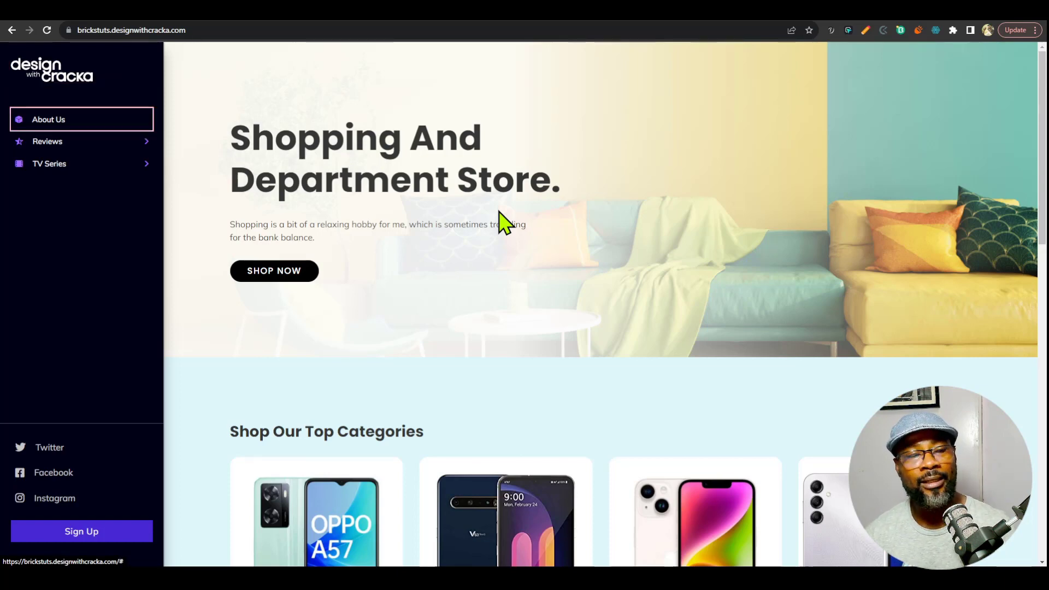
key(Tab)
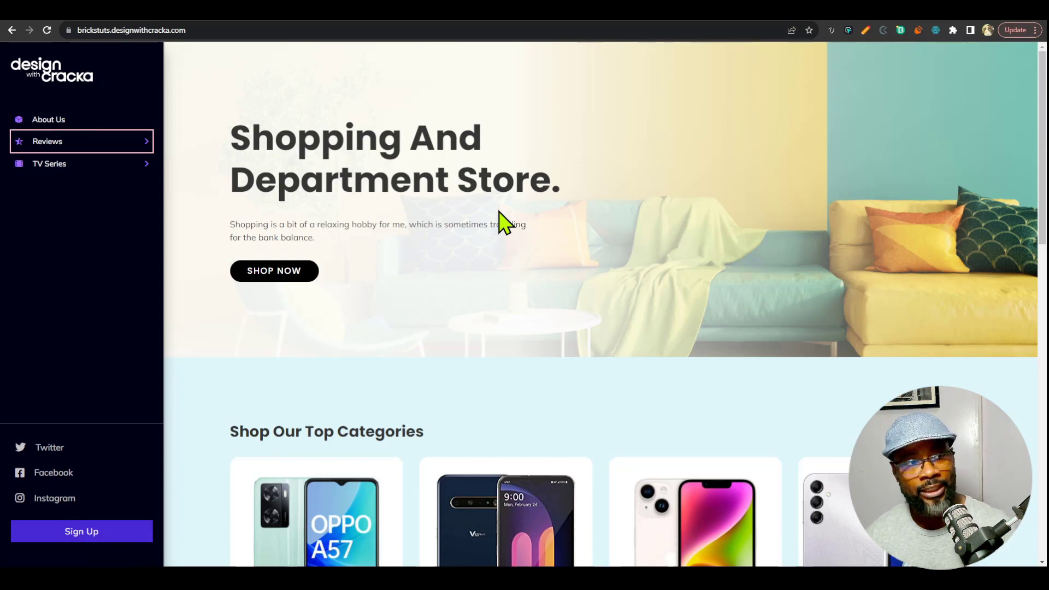
key(Return)
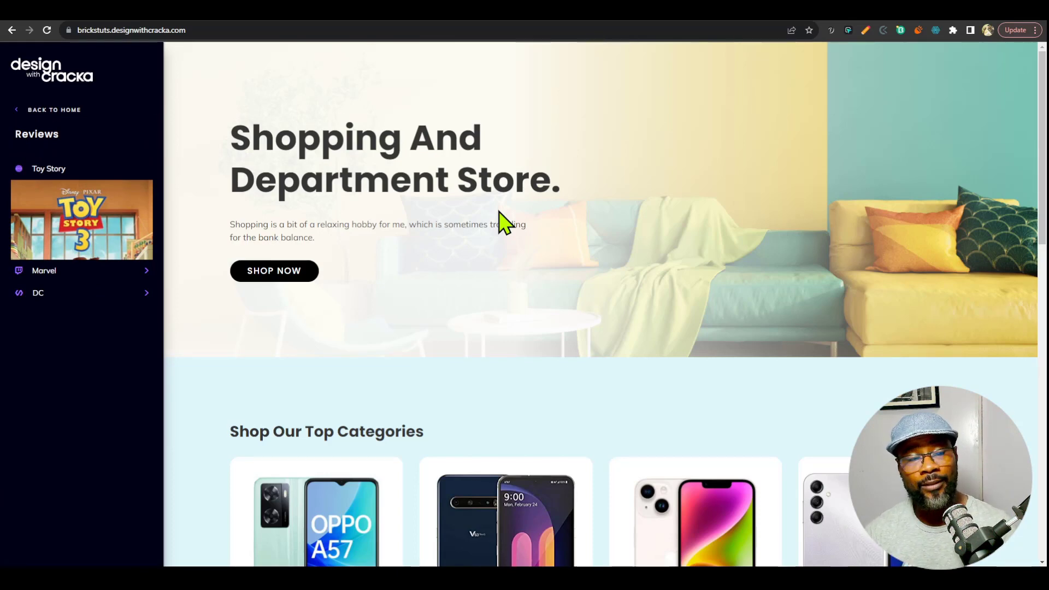
Step: Go back from Reviews to the main menu level and reopen the Reviews submenu with keyboard navigation
key(Tab)
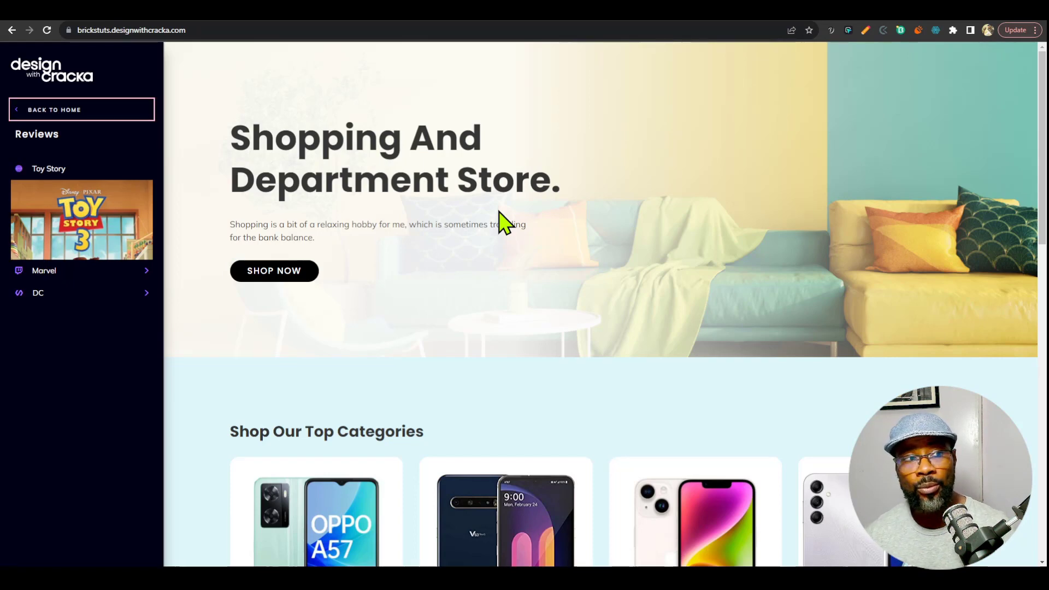
key(Return)
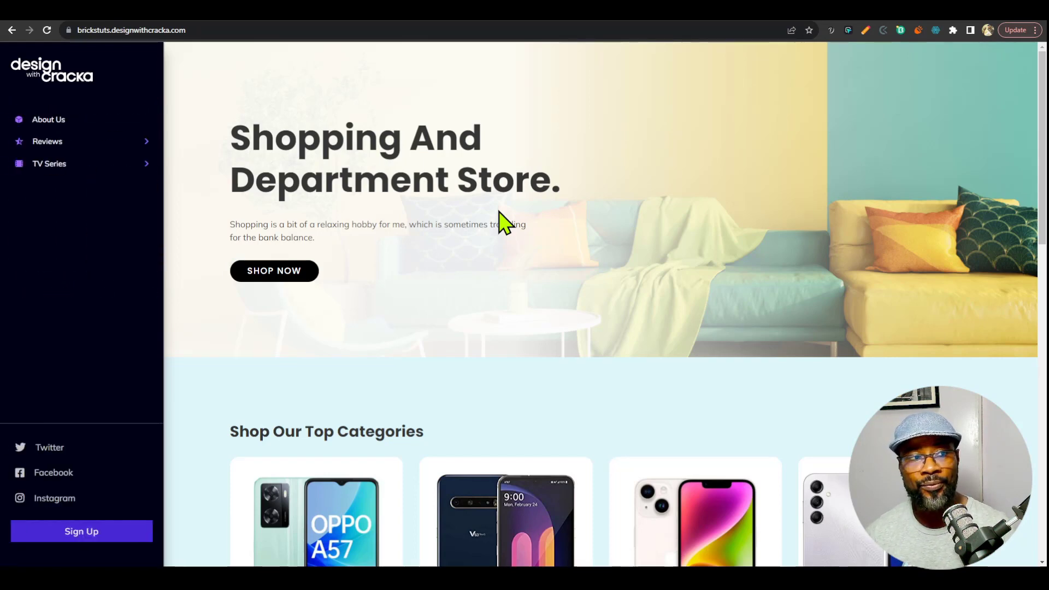
key(Tab)
key(Tab)
key(Tab)
key(Return)
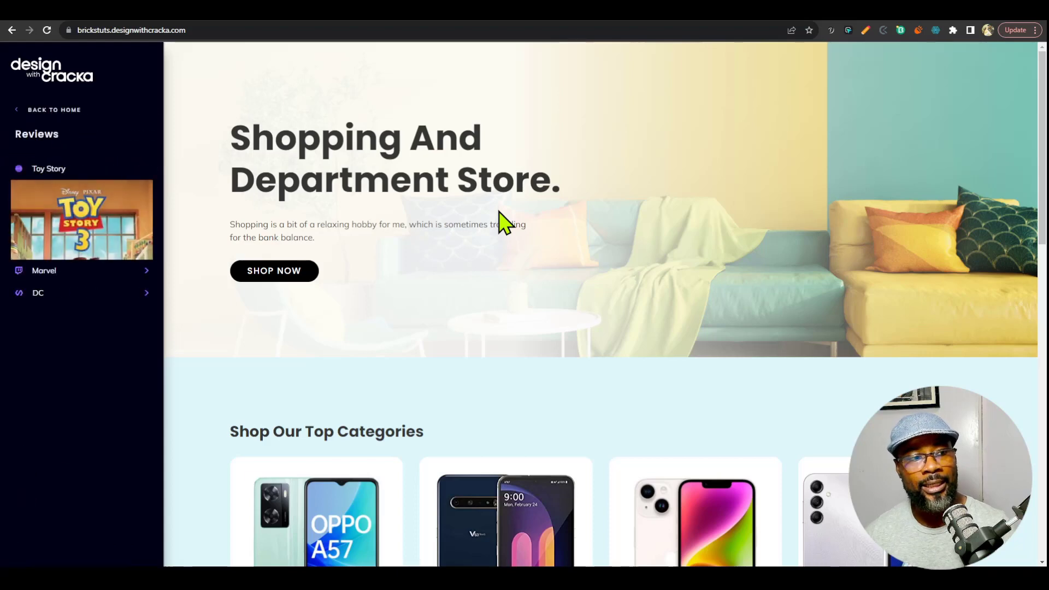
Step: Move keyboard focus through the Reviews submenu and open its DC submenu
key(Tab)
key(Tab)
key(Tab)
key(Tab)
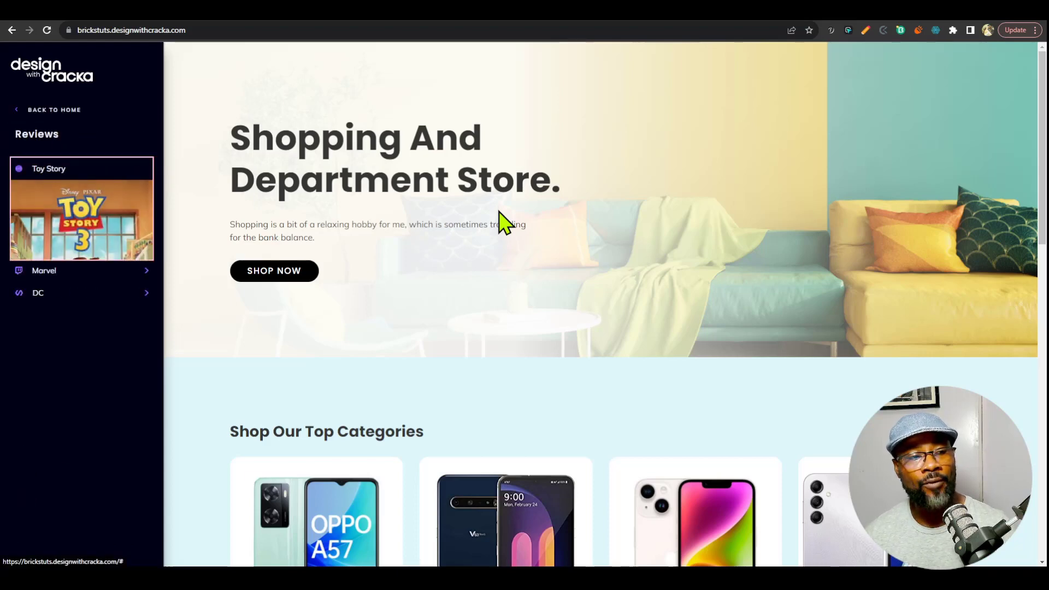
key(Return)
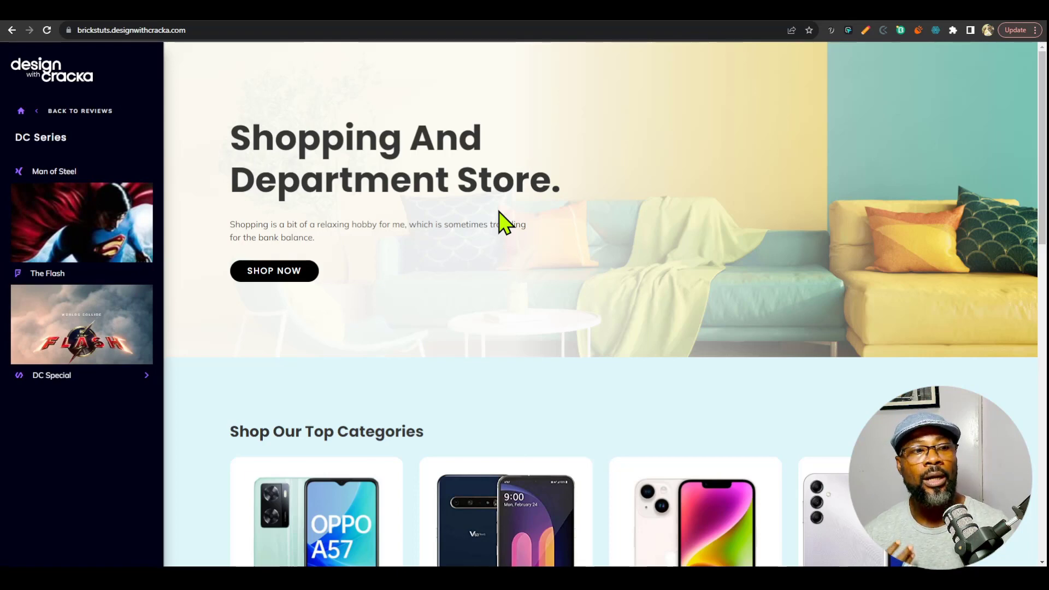
Step: Move keyboard focus through the DC Series entries and open the DC Special submenu
key(Tab)
key(Tab)
key(Tab)
key(Tab)
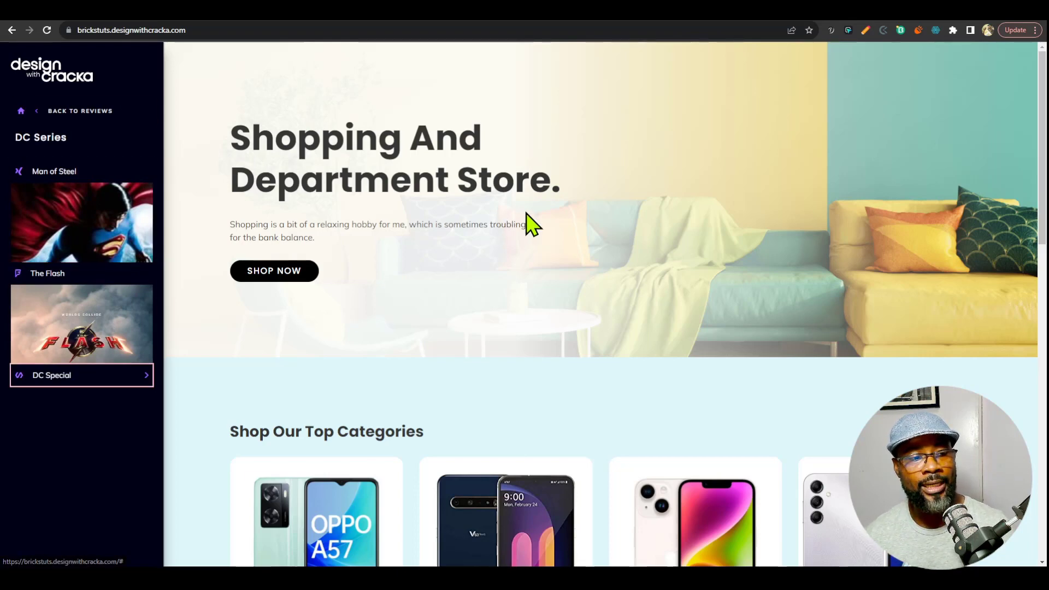
key(Return)
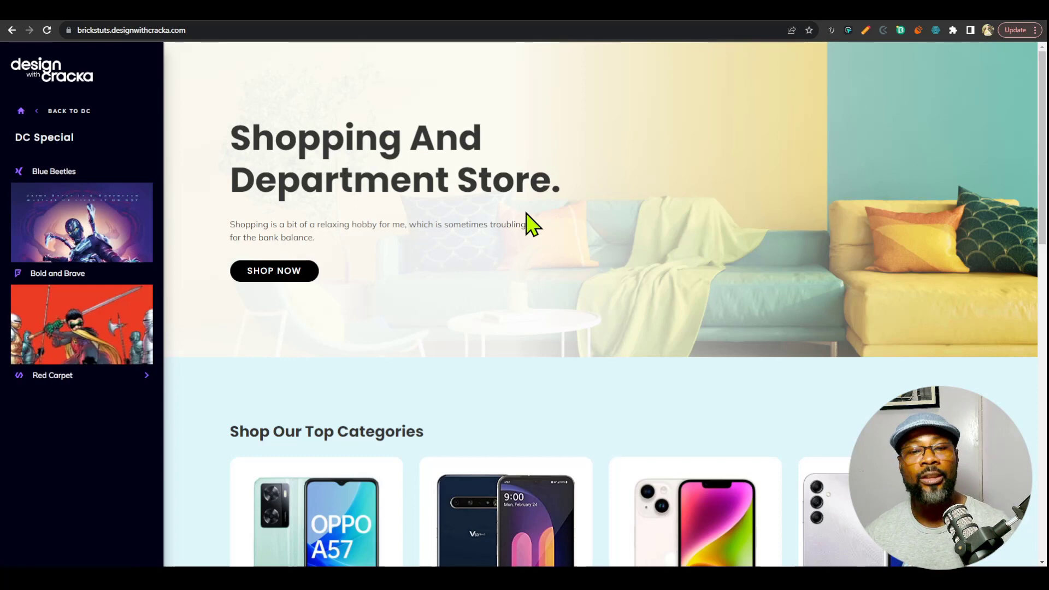
Step: Move keyboard focus through the DC Special entries and open the Red Carpet submenu
key(Tab)
key(Tab)
key(Tab)
key(Tab)
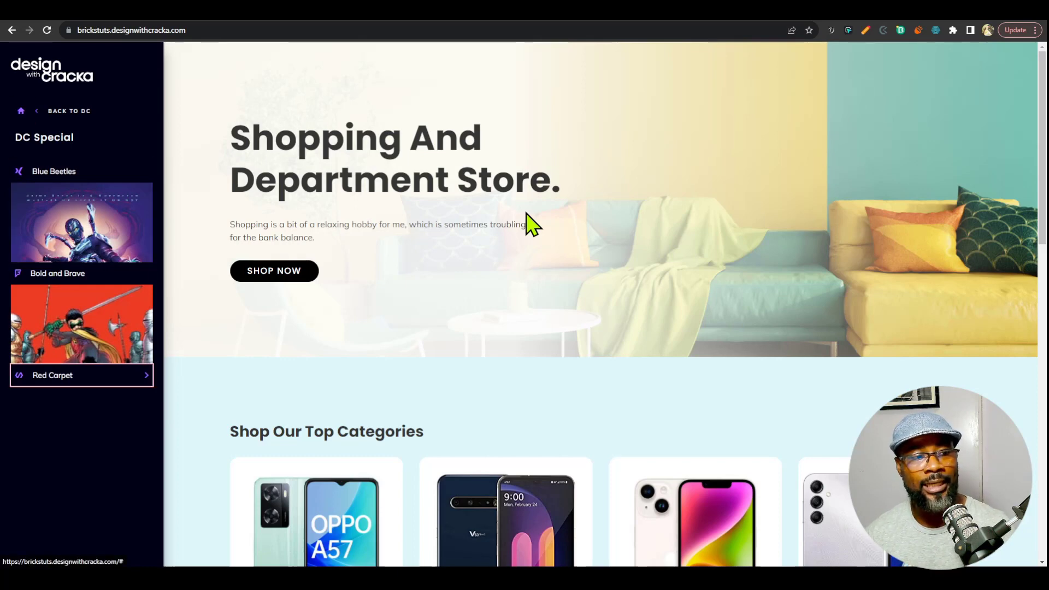
key(Return)
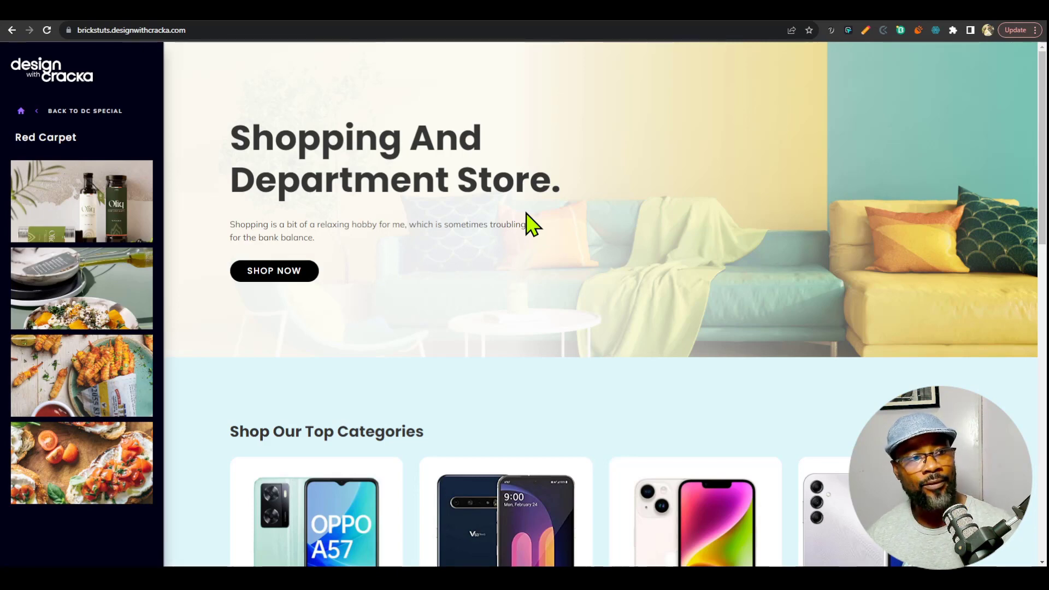
Step: Jump from the Red Carpet submenu straight back to the main menu level through its home link
key(Tab)
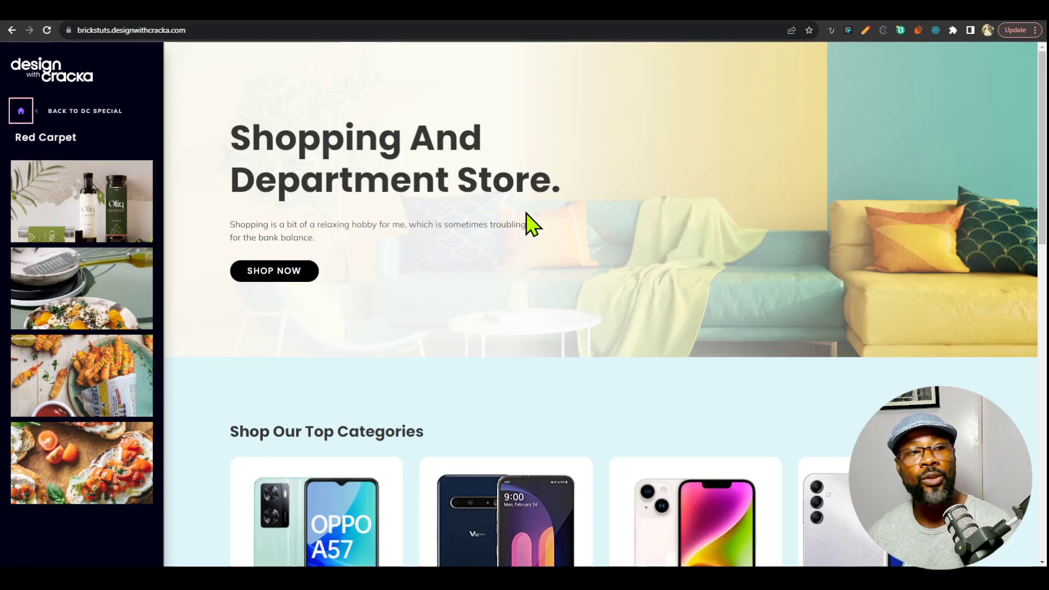
key(Return)
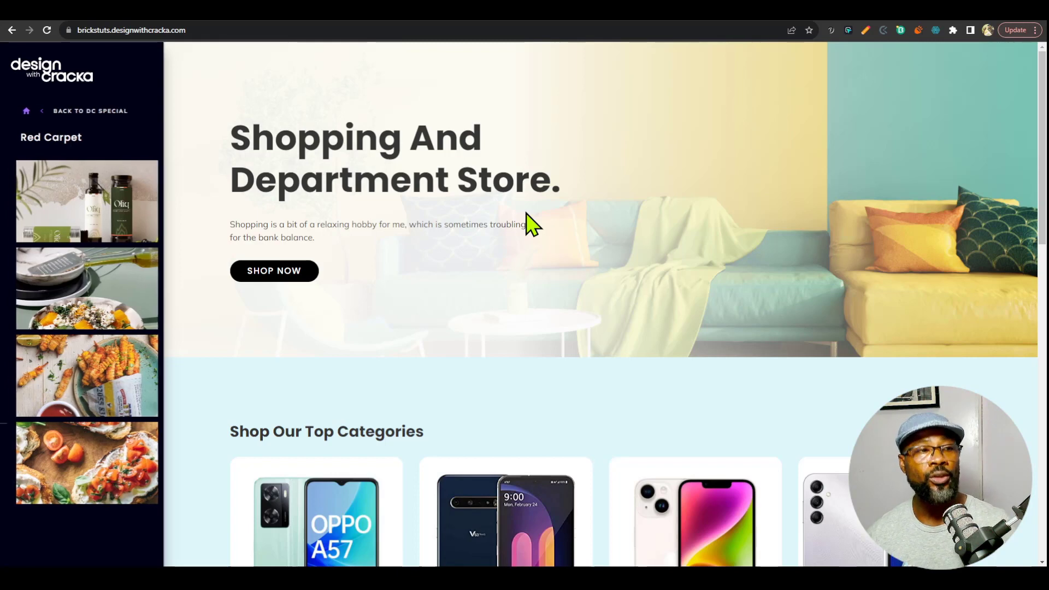
key(Tab)
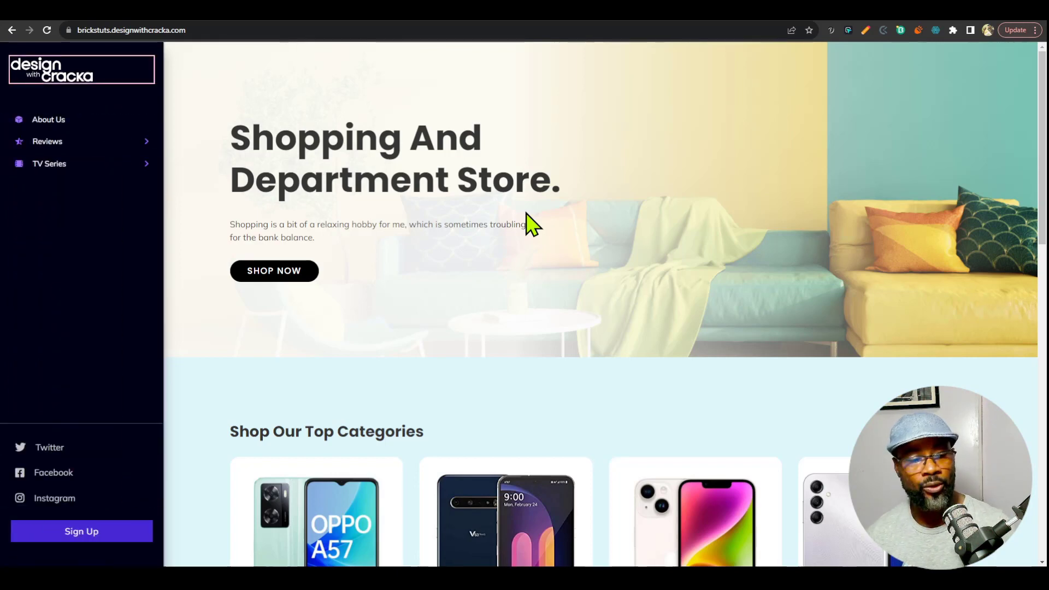
Step: Move keyboard focus forward and backward through the main menu items, the social links and Sign Up
key(Tab)
key(Tab)
key(Tab)
key(Tab)
key(shift+Tab)
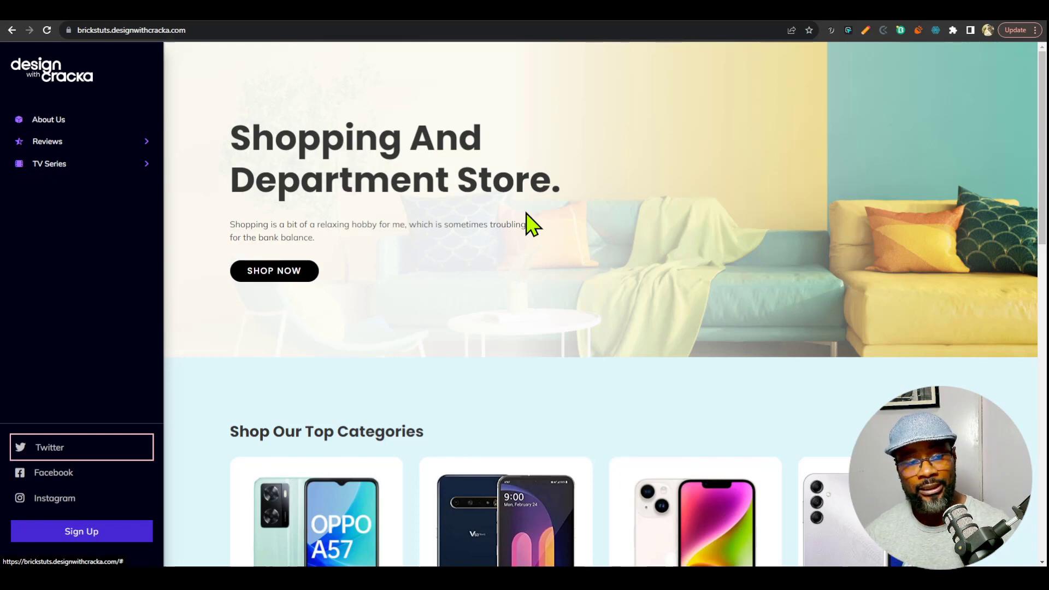
key(Tab)
key(Tab)
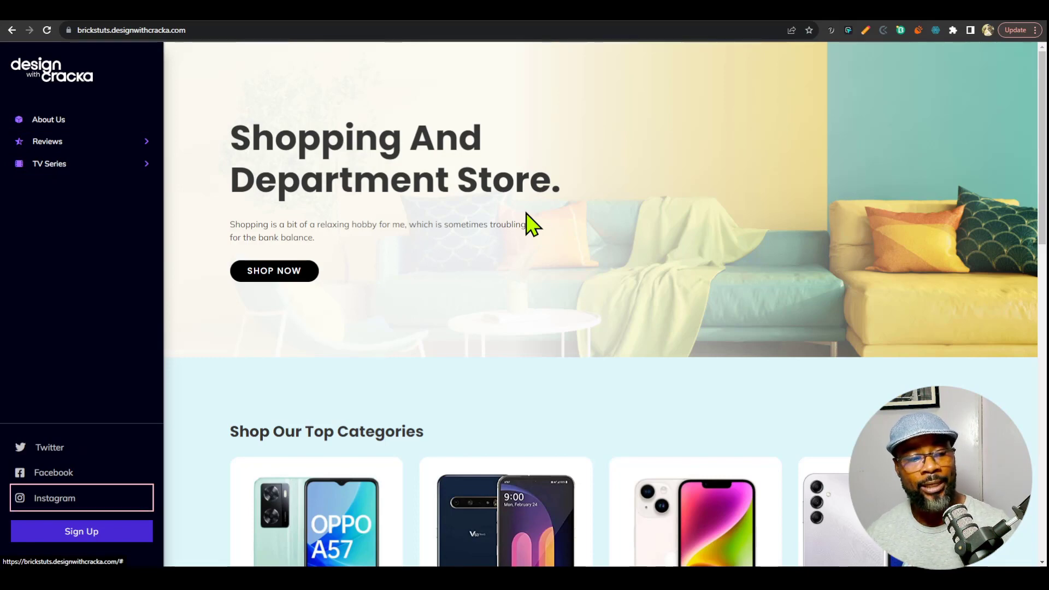
key(Tab)
key(shift+Tab)
key(shift+Tab)
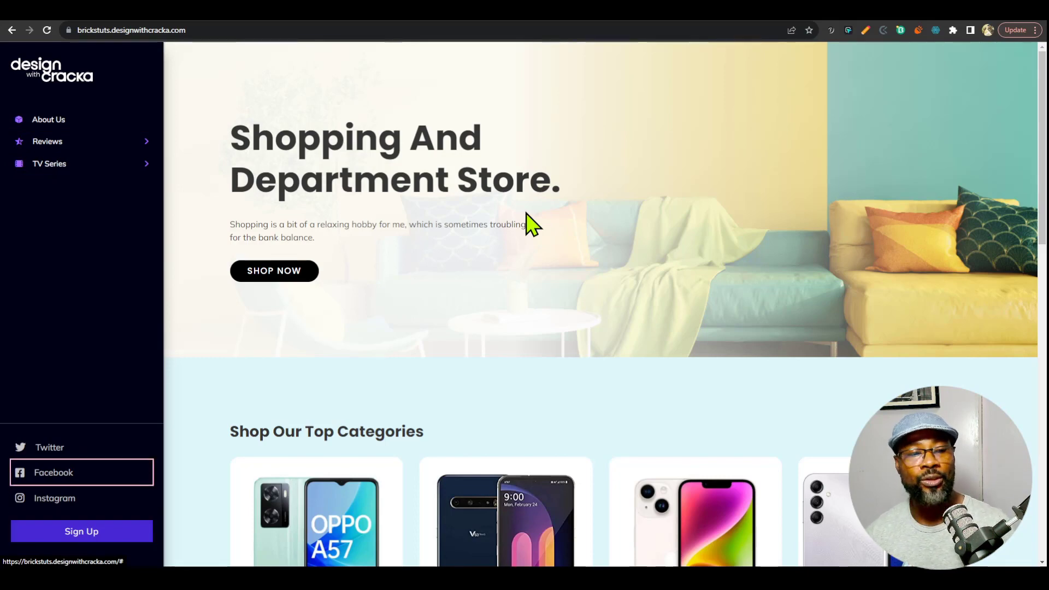
Step: Move keyboard focus back to TV Series, open its submenu and enter DC Series
key(shift+Tab)
key(shift+Tab)
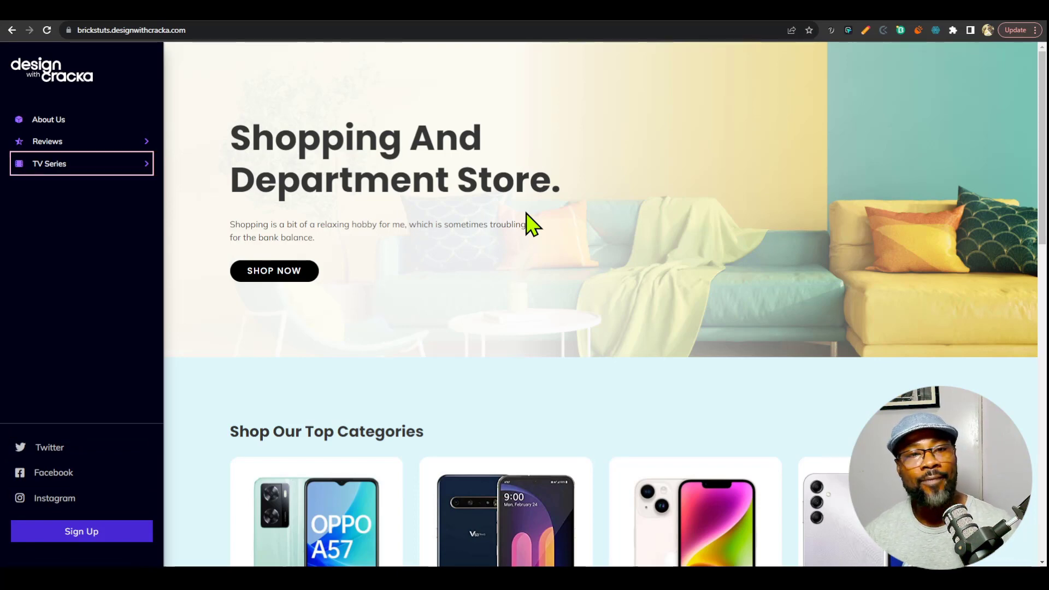
key(Return)
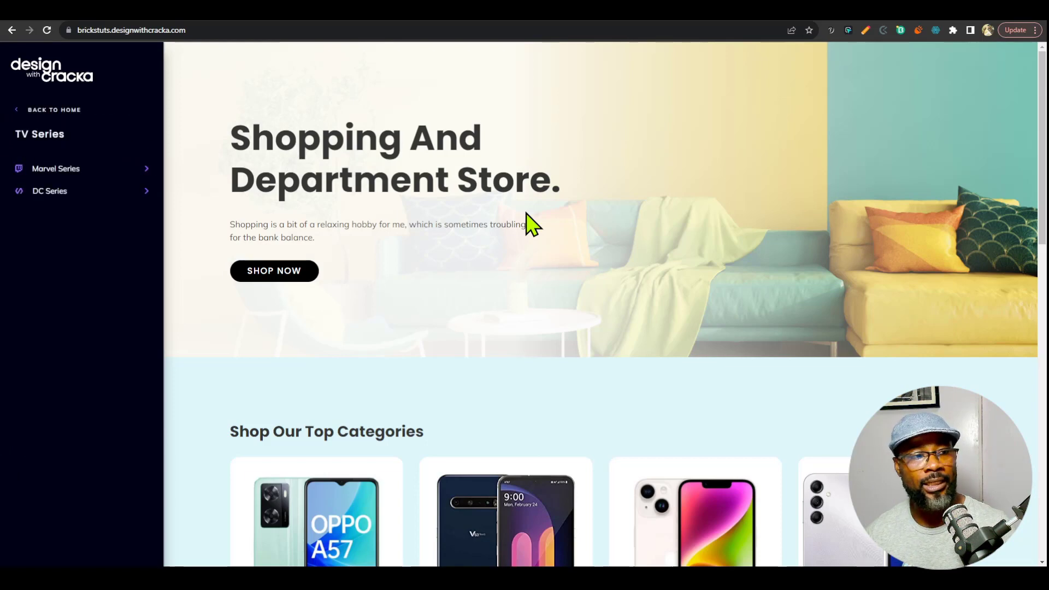
key(Tab)
key(Tab)
key(Return)
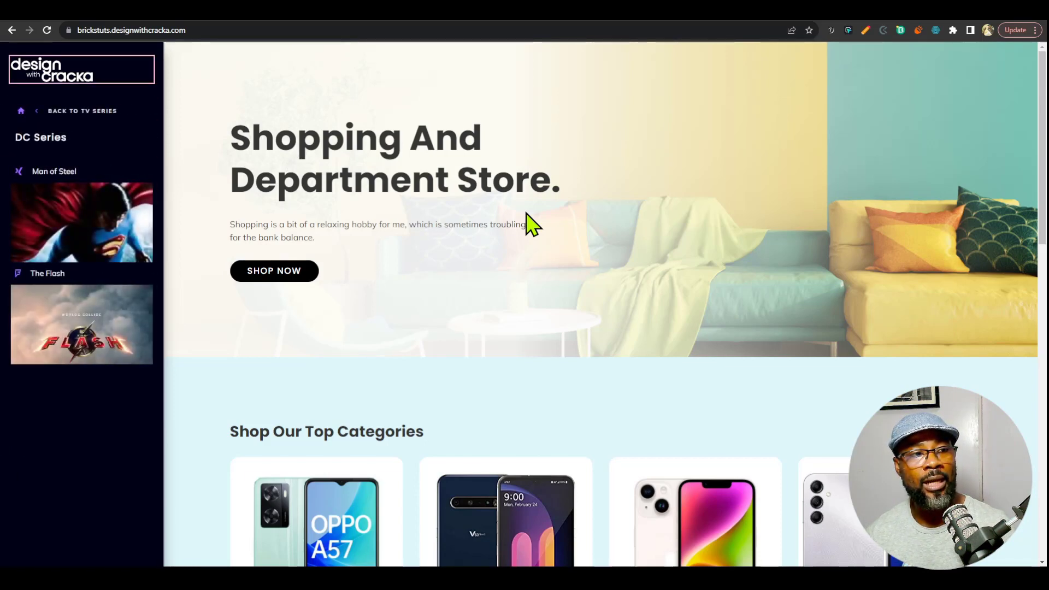
Step: Return to the main menu level and open the DC submenu under Reviews with keyboard navigation
key(Return)
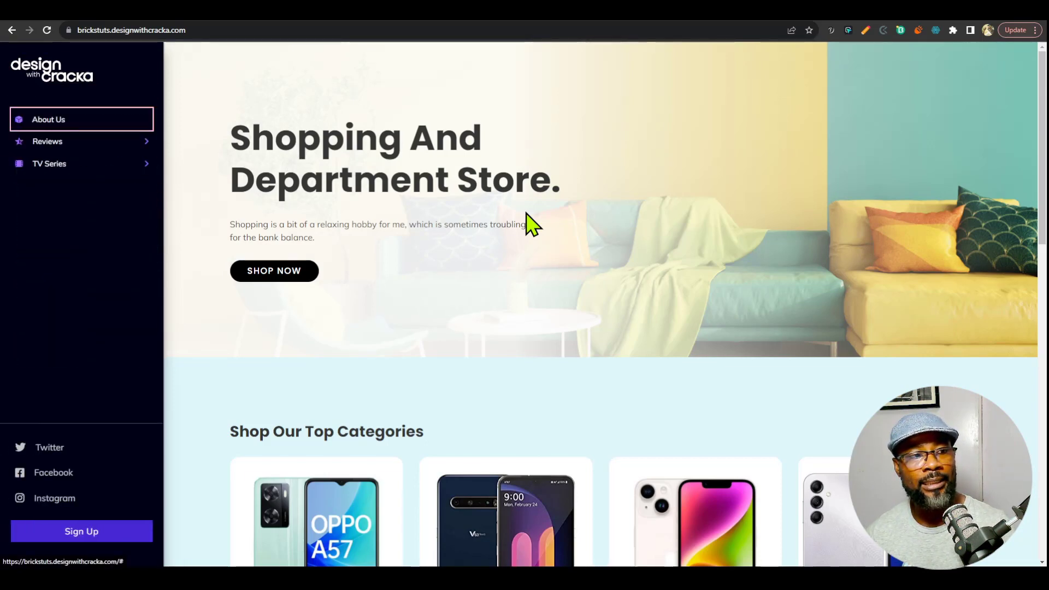
key(Tab)
key(Tab)
key(Tab)
key(Return)
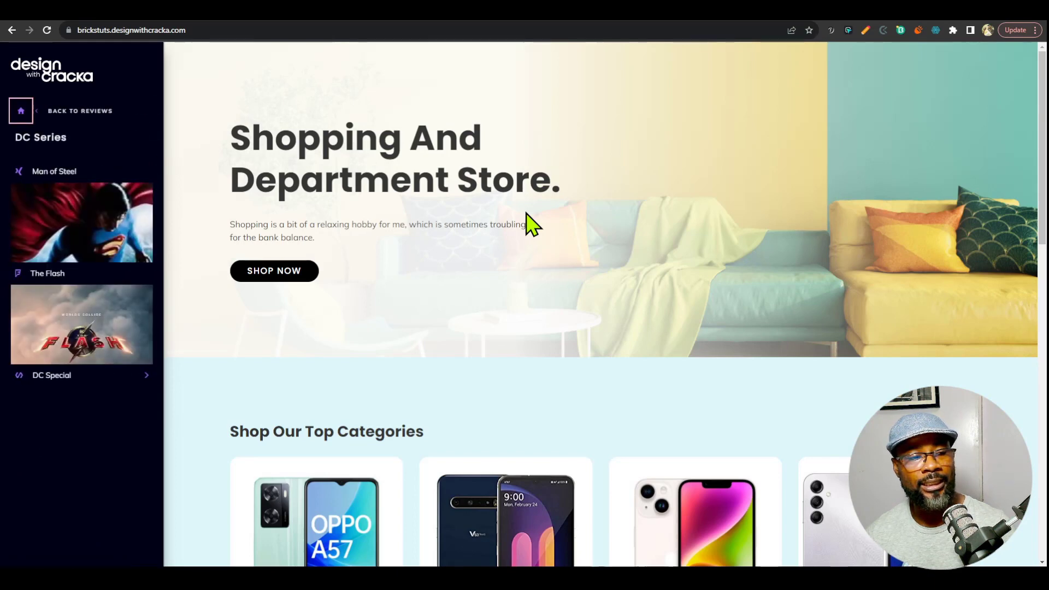
Step: Open the DC Special submenu from the DC Series level under Reviews
key(Tab)
key(Tab)
key(Tab)
key(Tab)
key(Return)
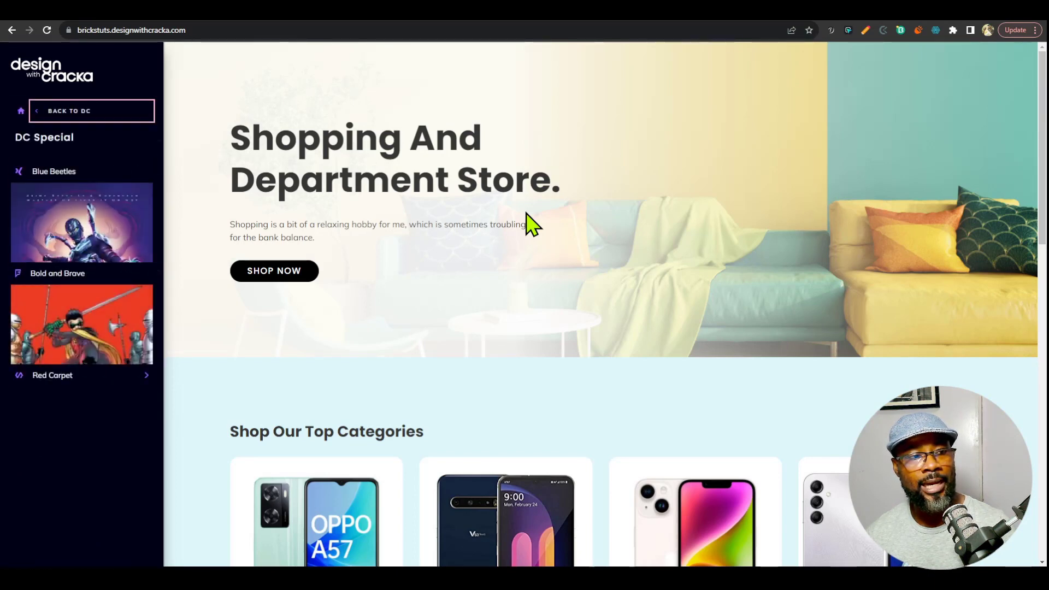
Step: Open the Red Carpet image submenu from the DC Special level
key(Tab)
key(Tab)
key(Tab)
key(Return)
Step: Browse the Red Carpet images in the lightbox starting from the oil bottles image, close it, and return to the main menu
key(Tab)
key(Tab)
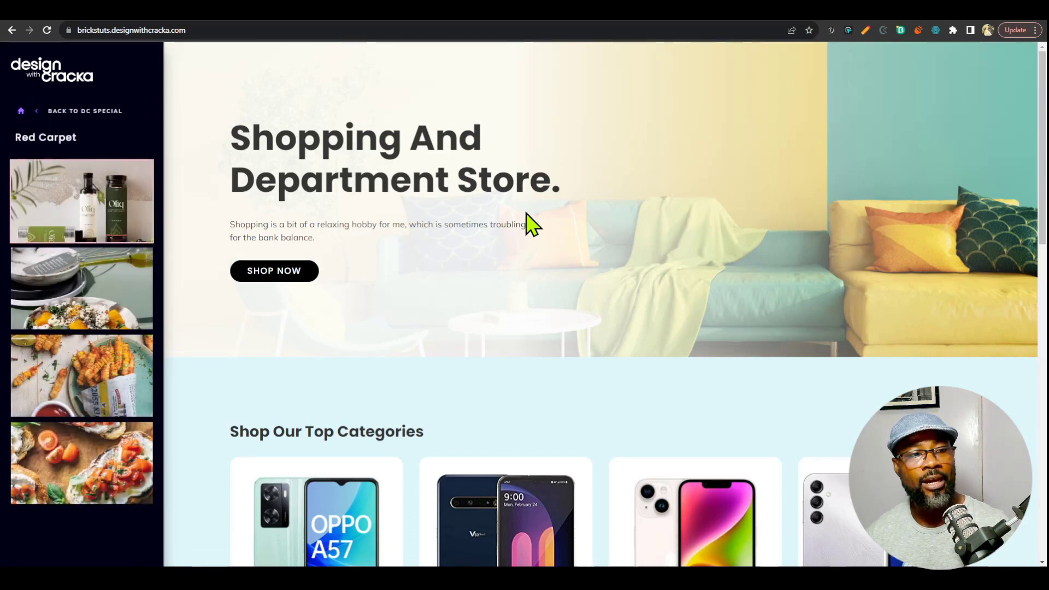
key(Return)
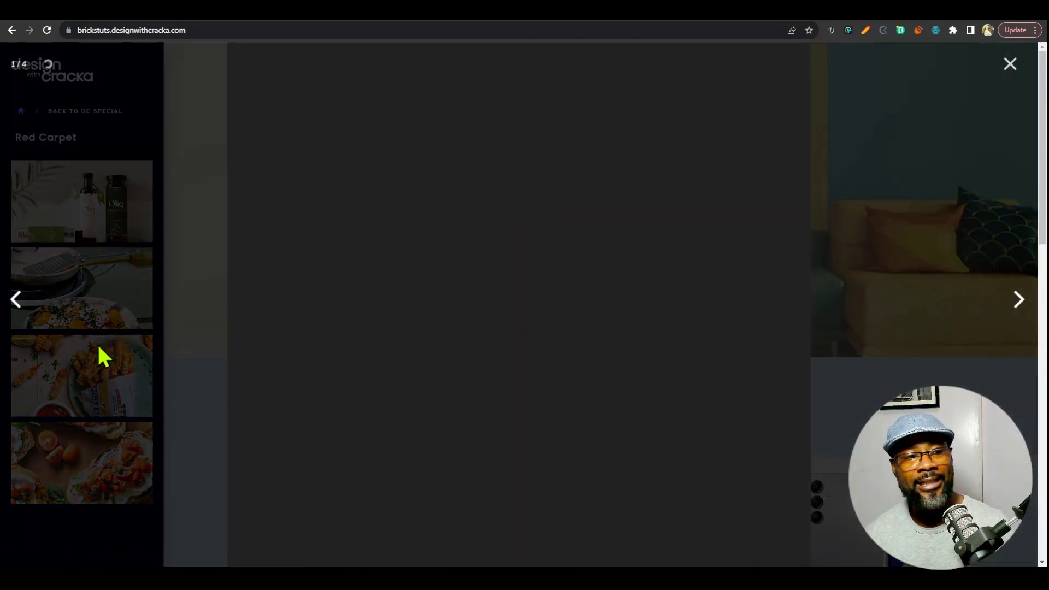
click(1017, 300)
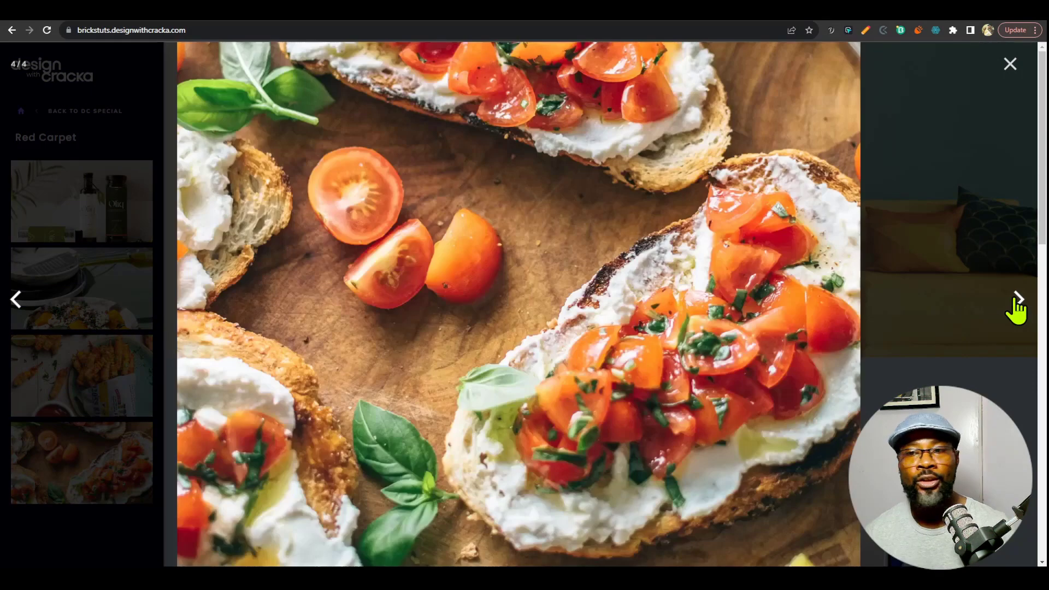
click(1018, 300)
click(932, 310)
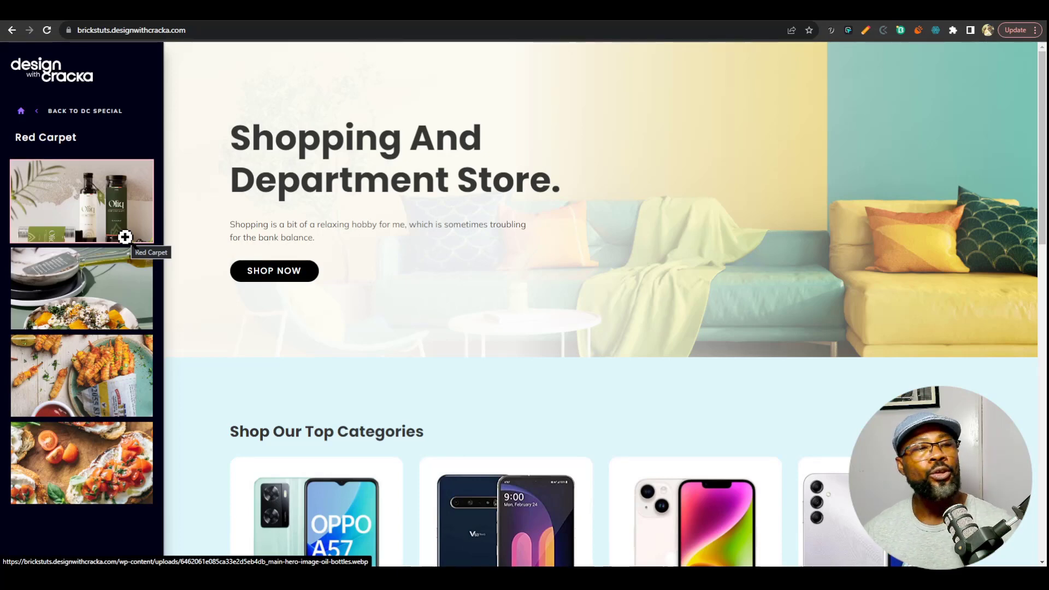
click(18, 114)
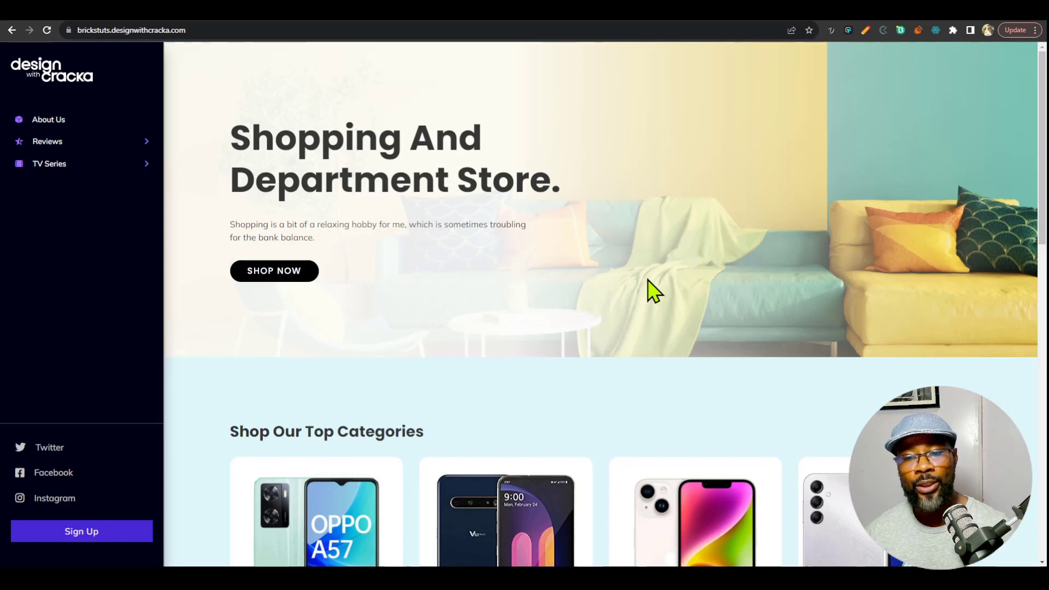
Step: Open the developer tools with the iPad Mini device preview, and expand and collapse the site's hamburger menu
key(ctrl+shift+i)
click(353, 50)
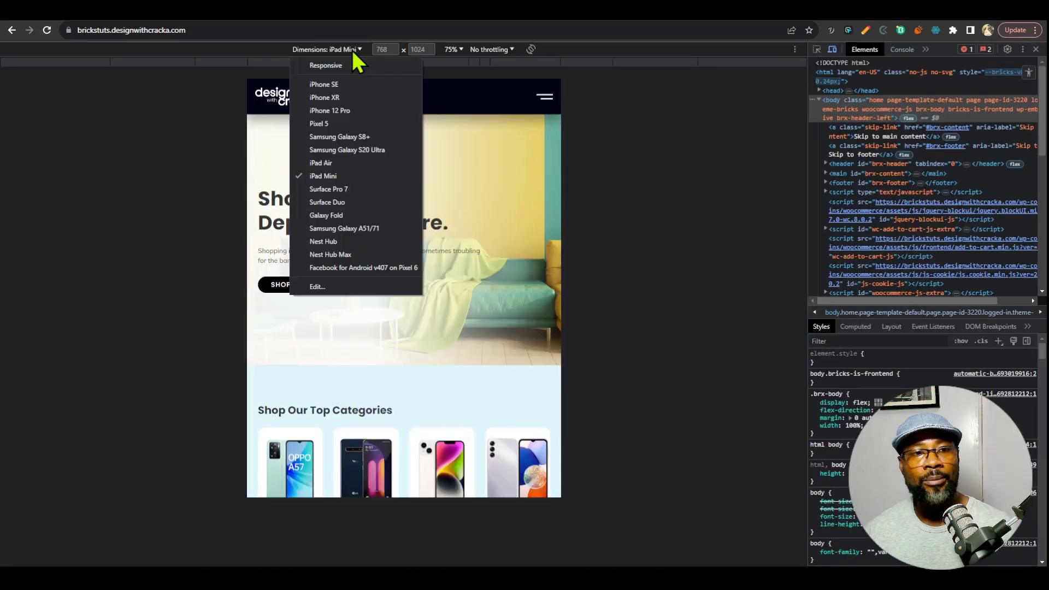
click(613, 170)
click(547, 100)
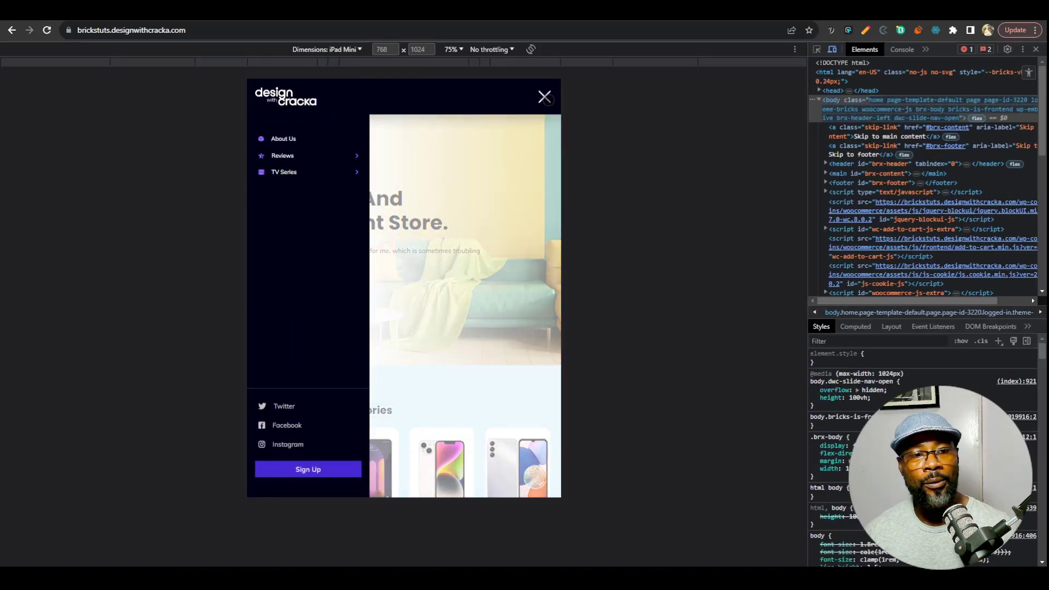
click(523, 154)
click(545, 101)
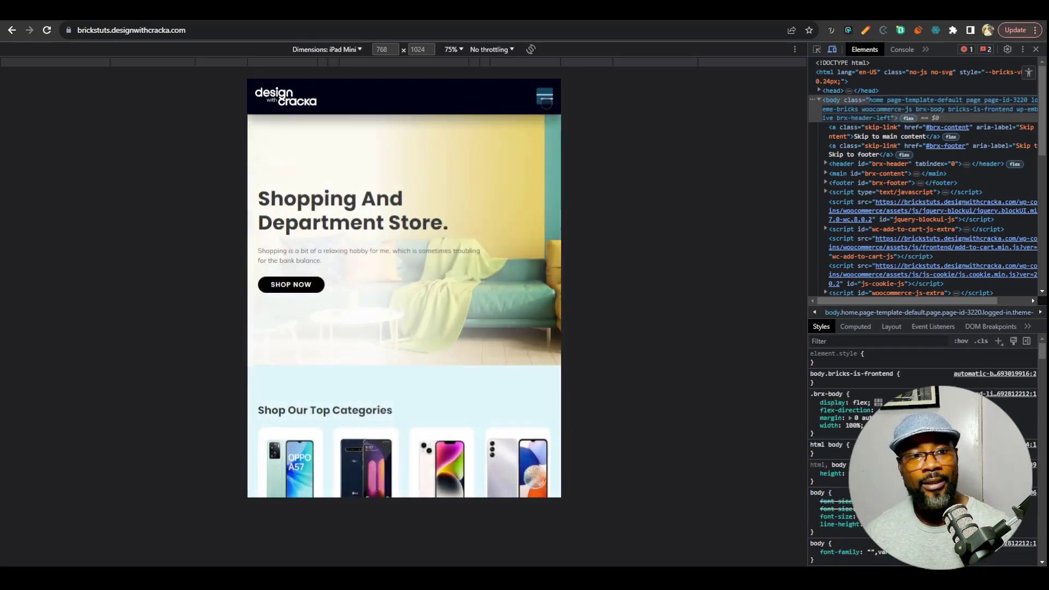
Step: Switch the device preview to iPhone SE and toggle the site's hamburger menu
click(348, 52)
click(324, 84)
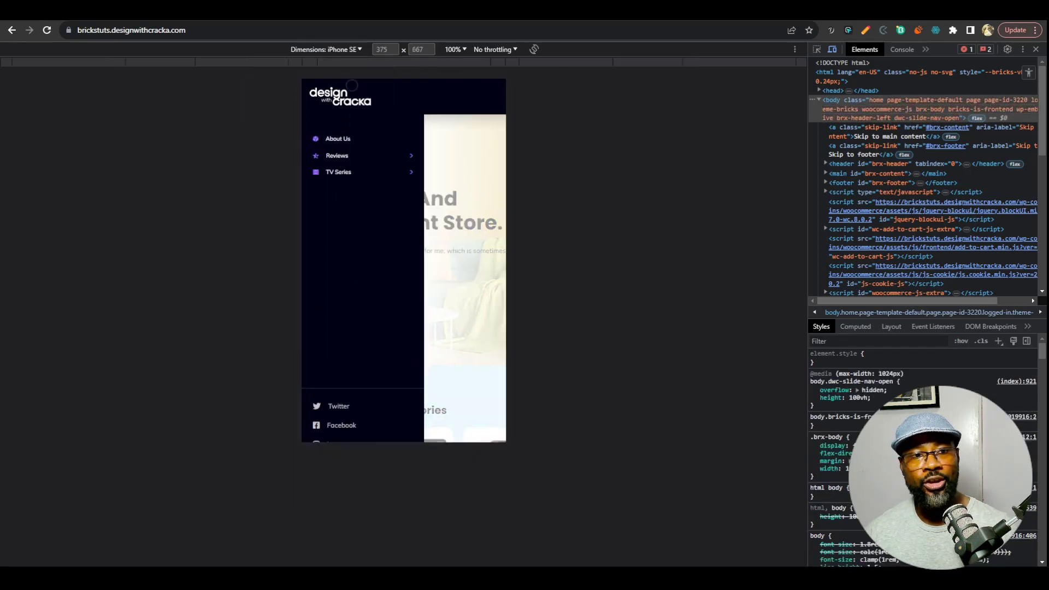
click(484, 101)
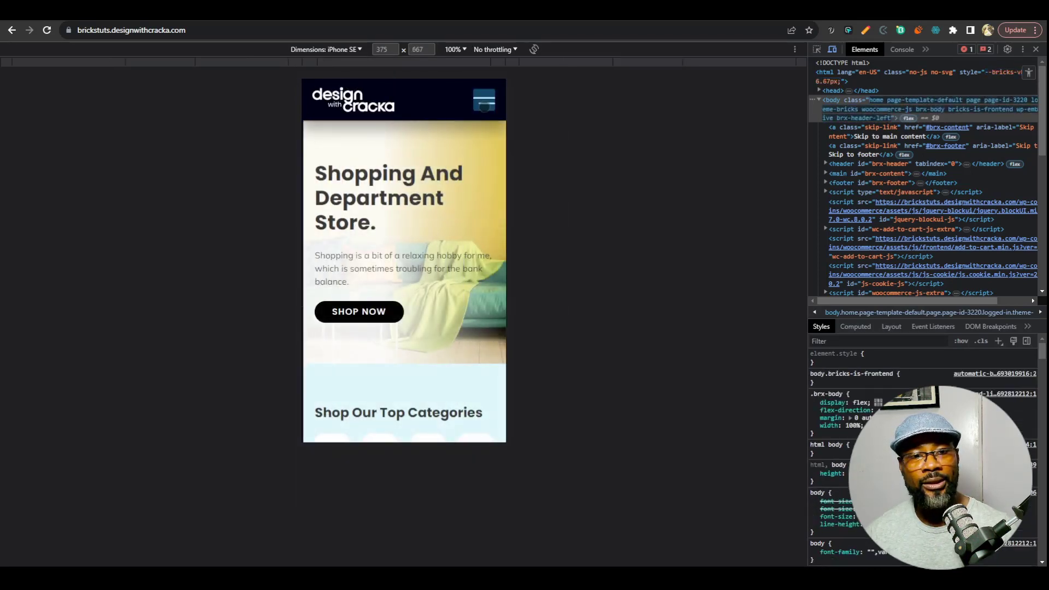
Step: Go through the Reviews, DC, DC Special and Red Carpet submenus in the mobile menu, and return to the main menu
click(416, 173)
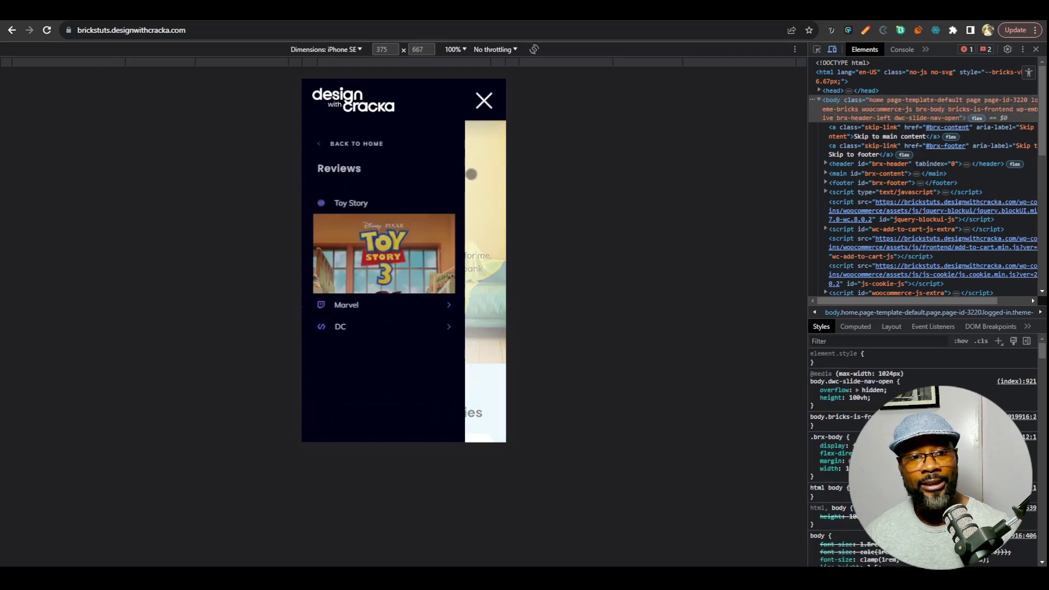
click(399, 325)
click(397, 410)
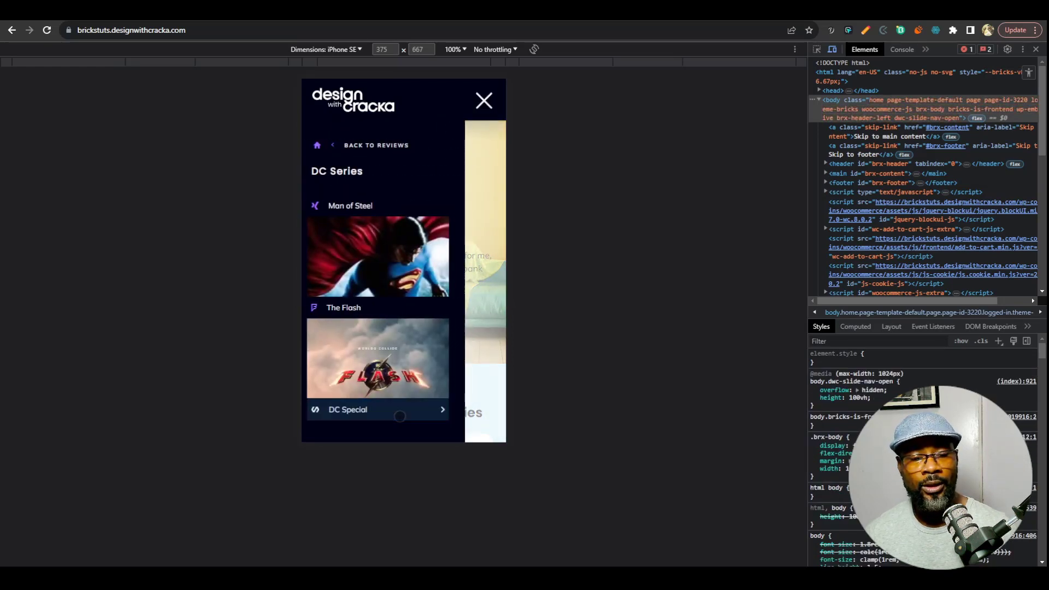
click(397, 413)
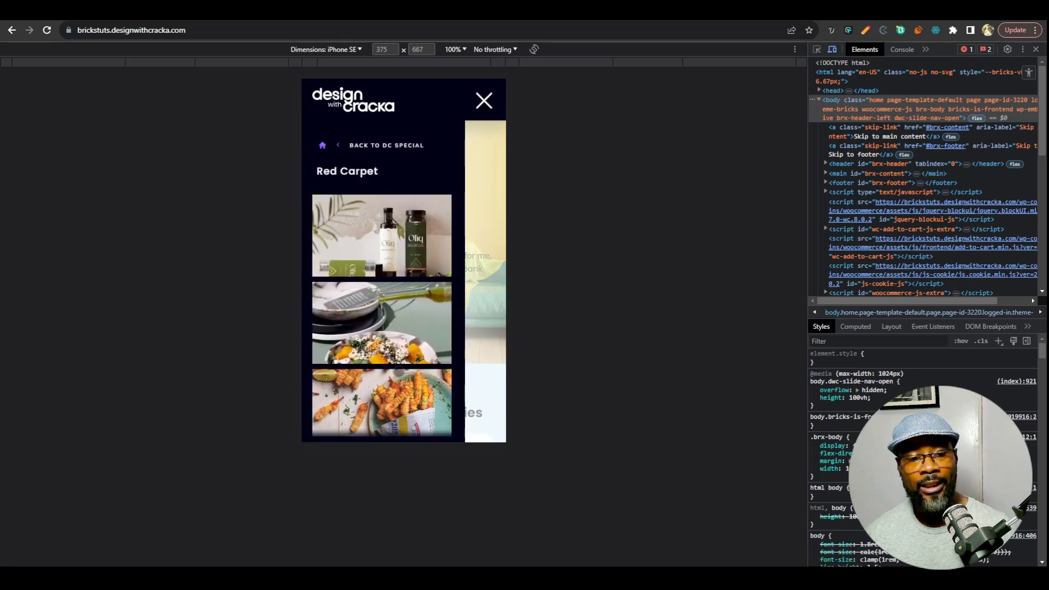
click(323, 145)
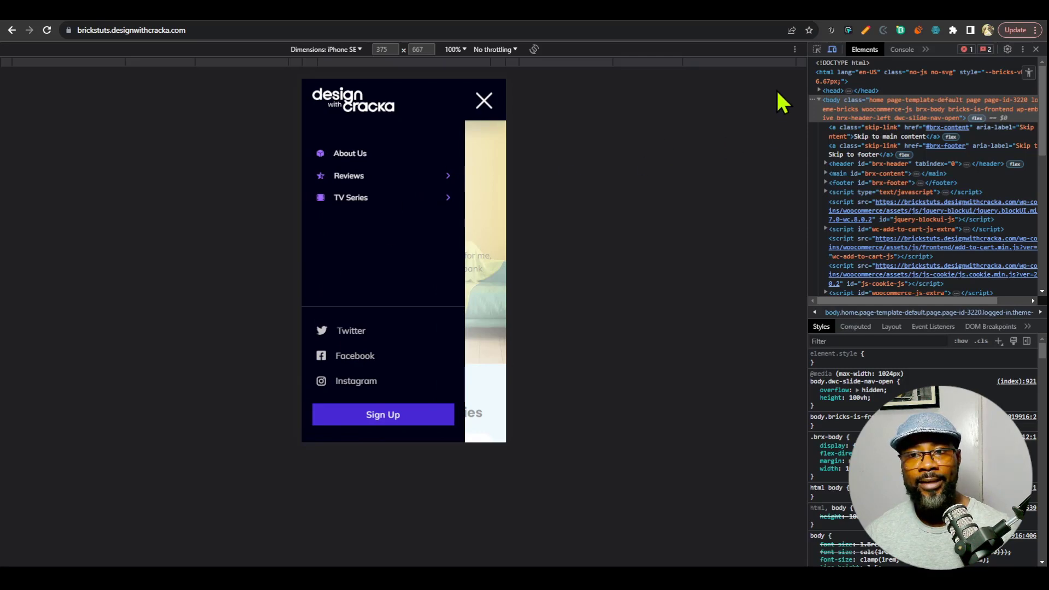
Step: Inspect the main menu's dwc-sidebar__nav__ul list, duplicate the element three times in the DOM, and scroll the lengthened menu
click(817, 49)
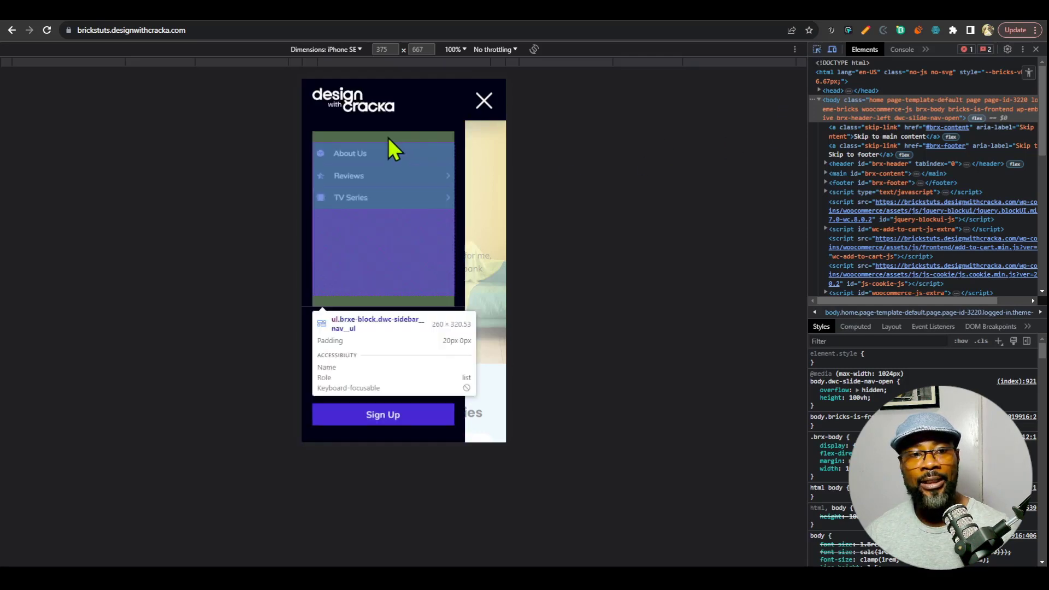
click(447, 139)
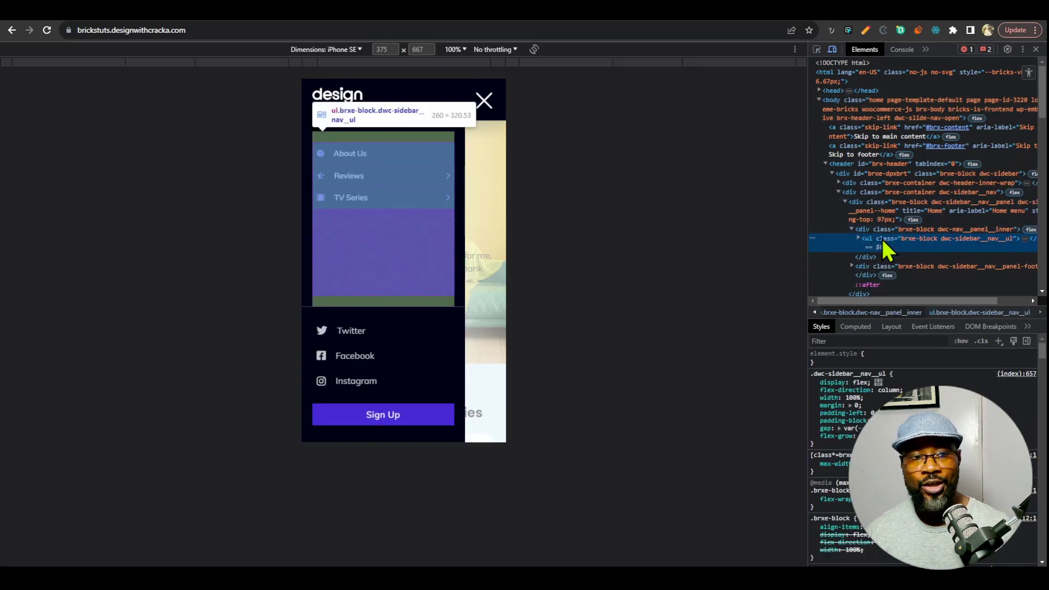
right_click(882, 238)
click(929, 288)
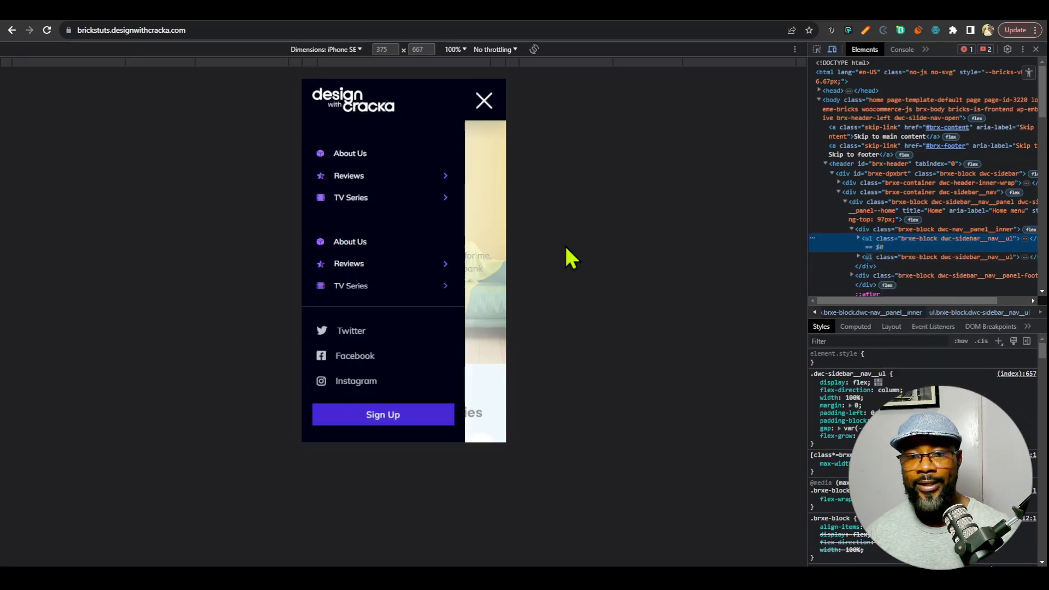
right_click(905, 239)
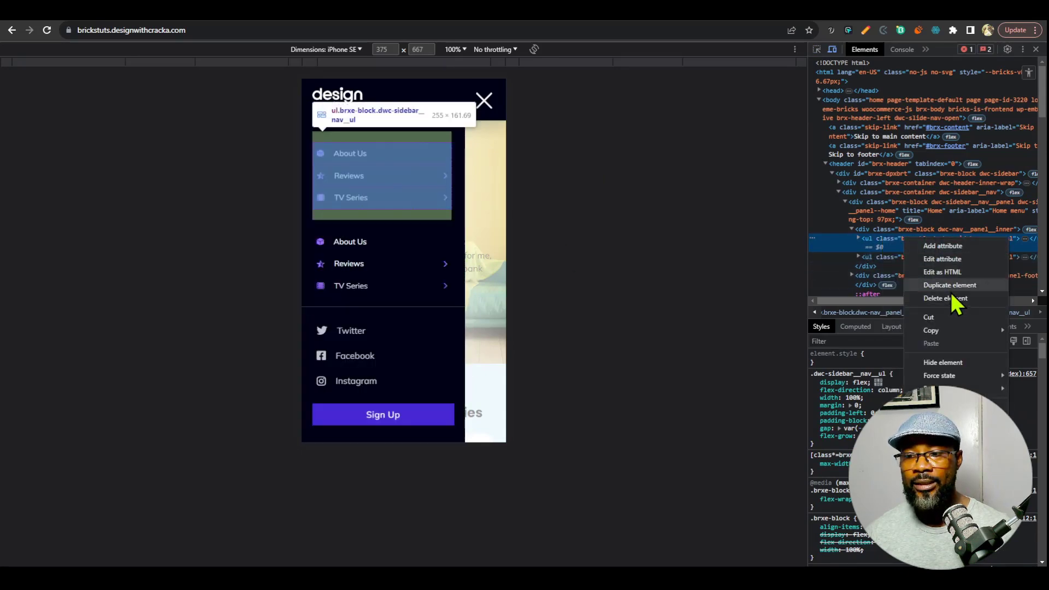
click(951, 289)
right_click(901, 239)
click(946, 289)
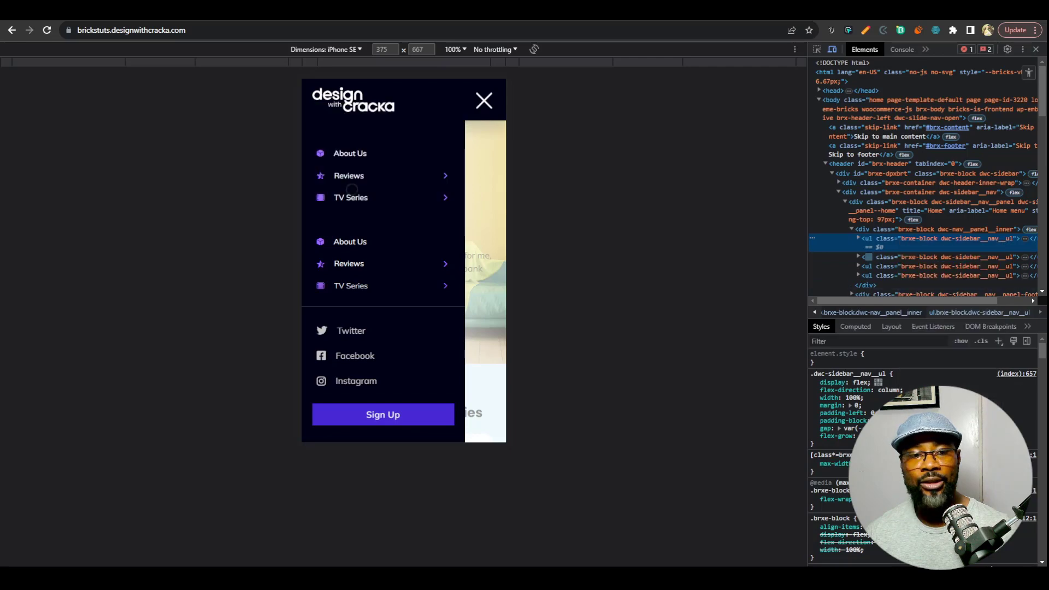
scroll(382, 267, down, 2)
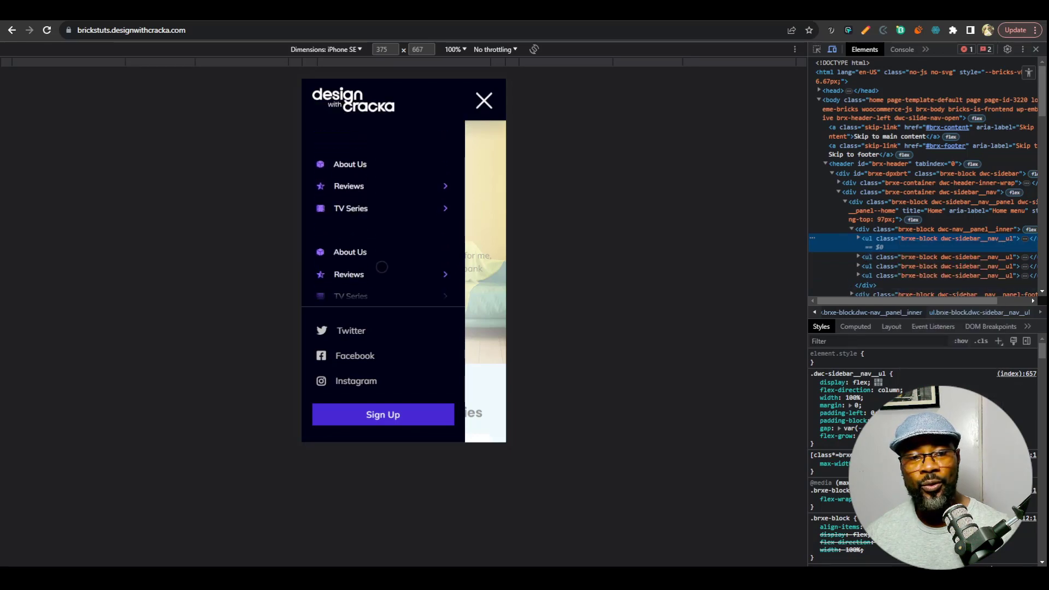
Step: Close the device preview and the developer tools, and reload the page
click(832, 49)
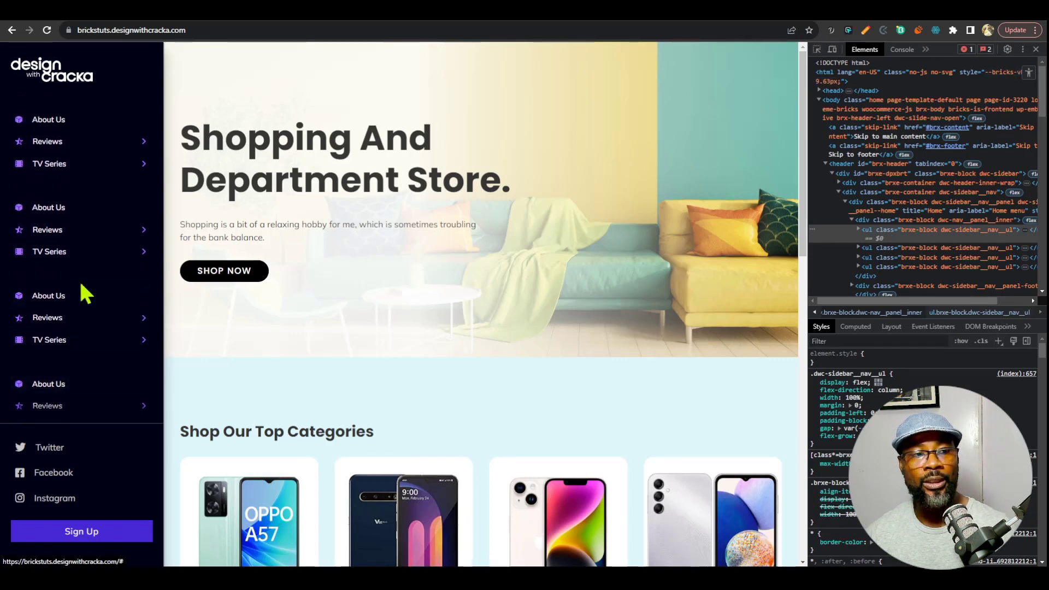
click(1036, 49)
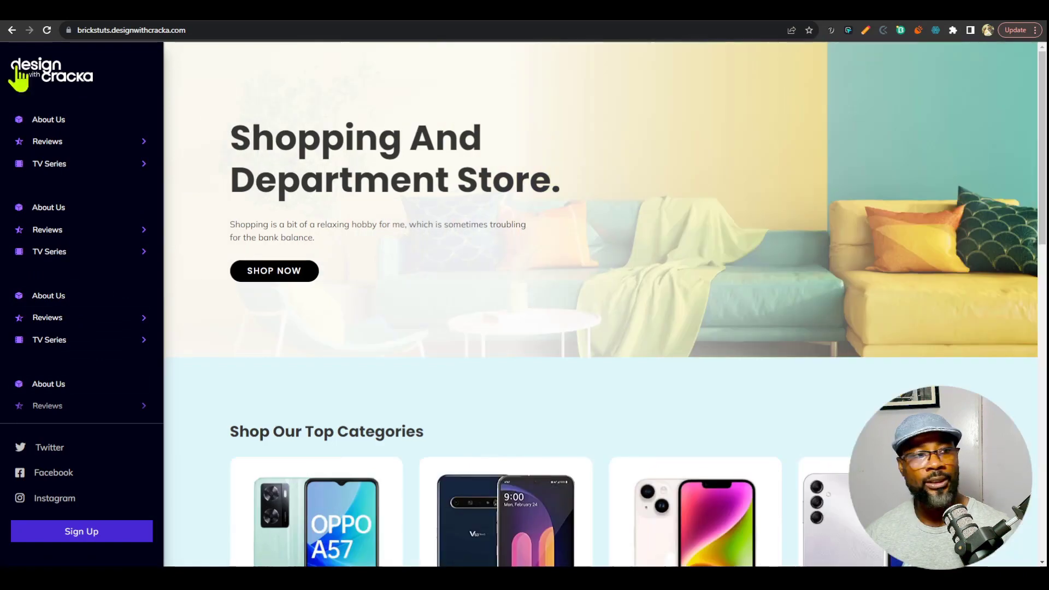
click(47, 32)
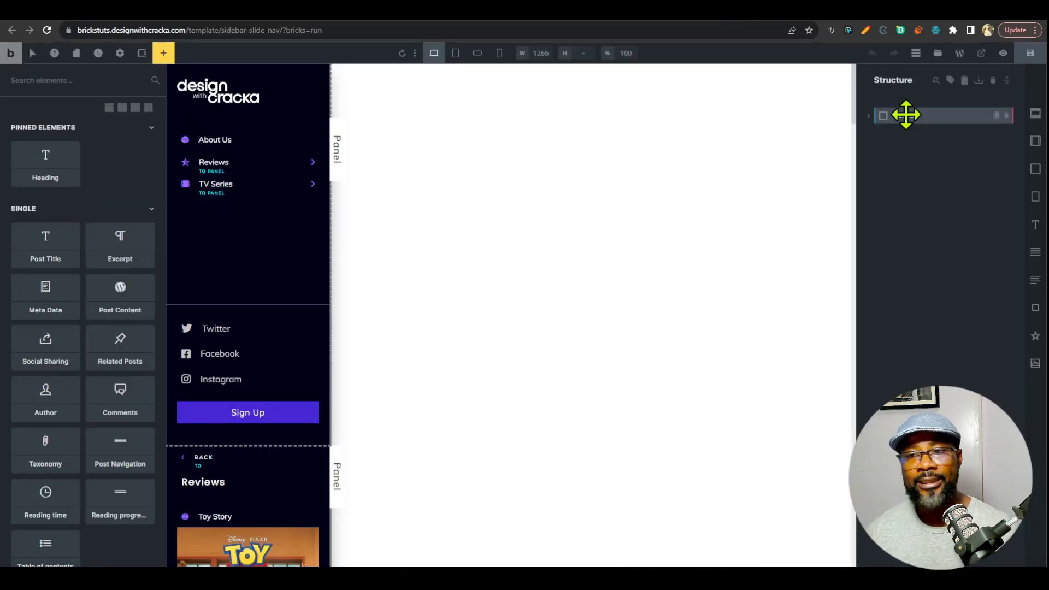
Step: Expand the Sidebar element in the template's structure to examine its child elements, and collapse it again
click(868, 121)
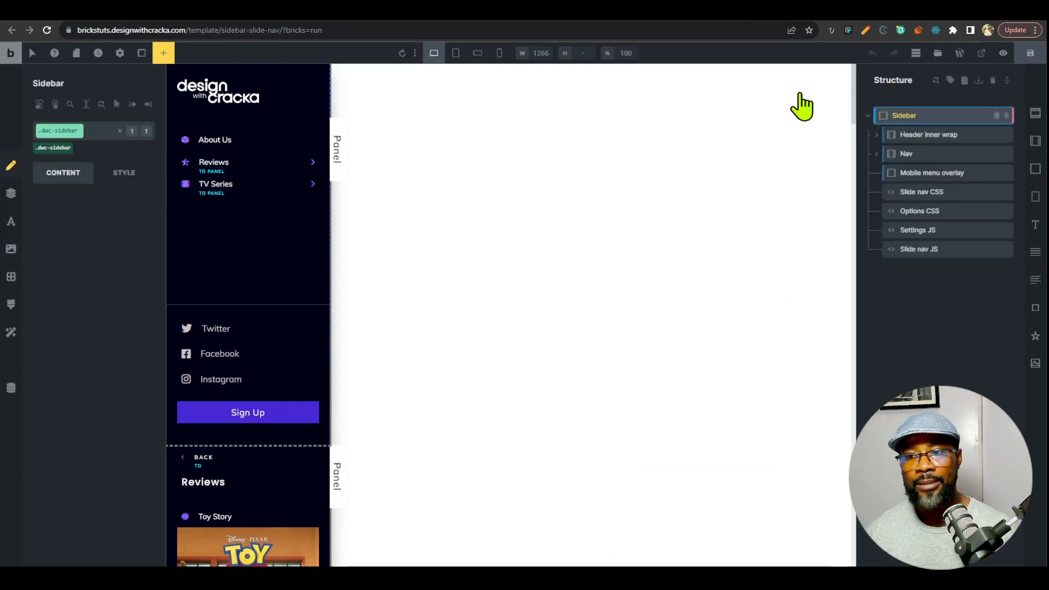
click(869, 117)
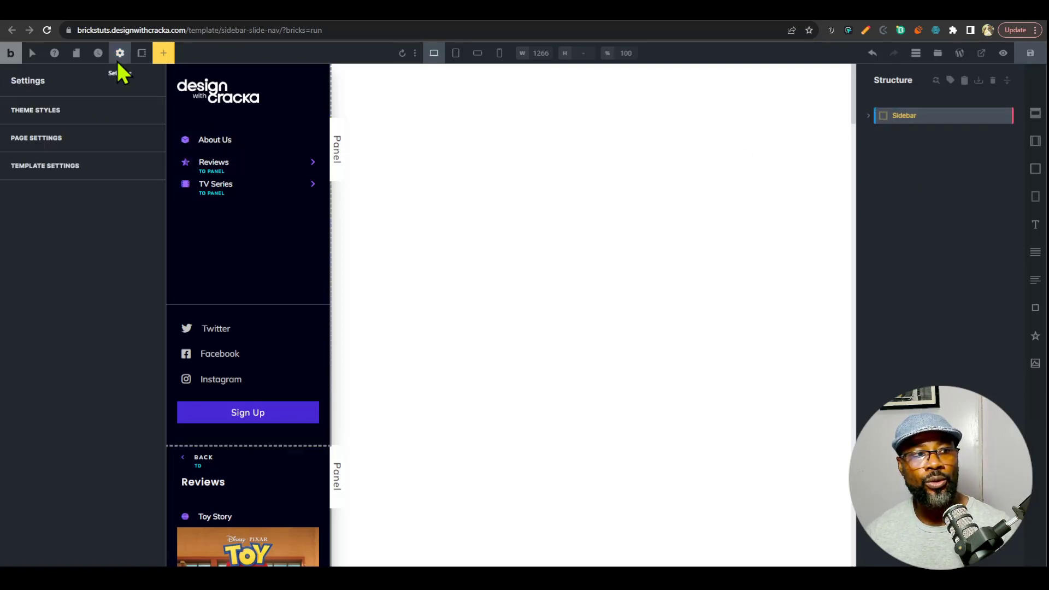
Step: Set the header location to Right in the template settings and save the template
click(119, 166)
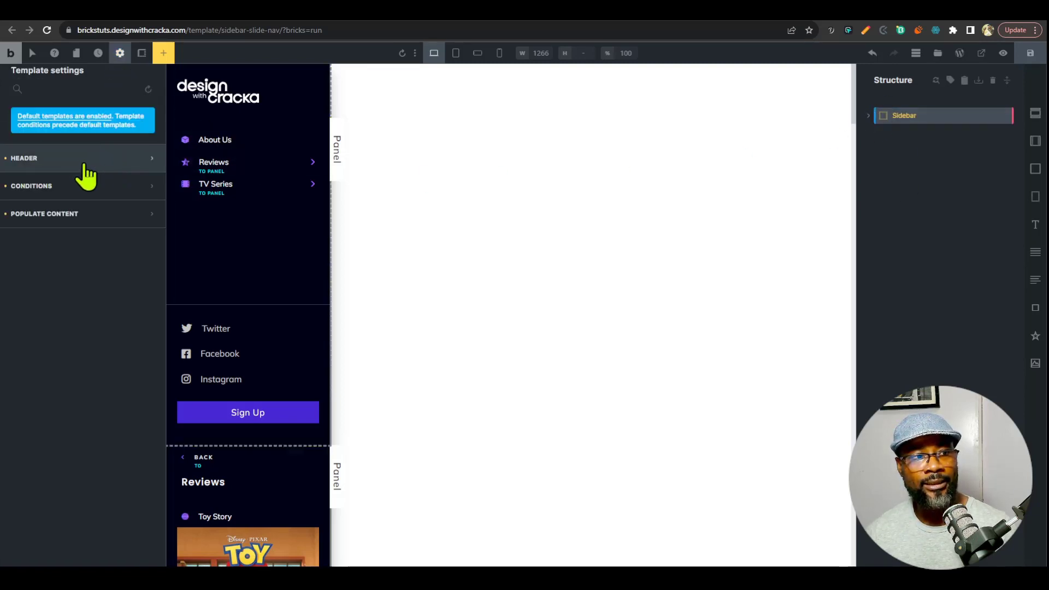
click(77, 160)
click(112, 189)
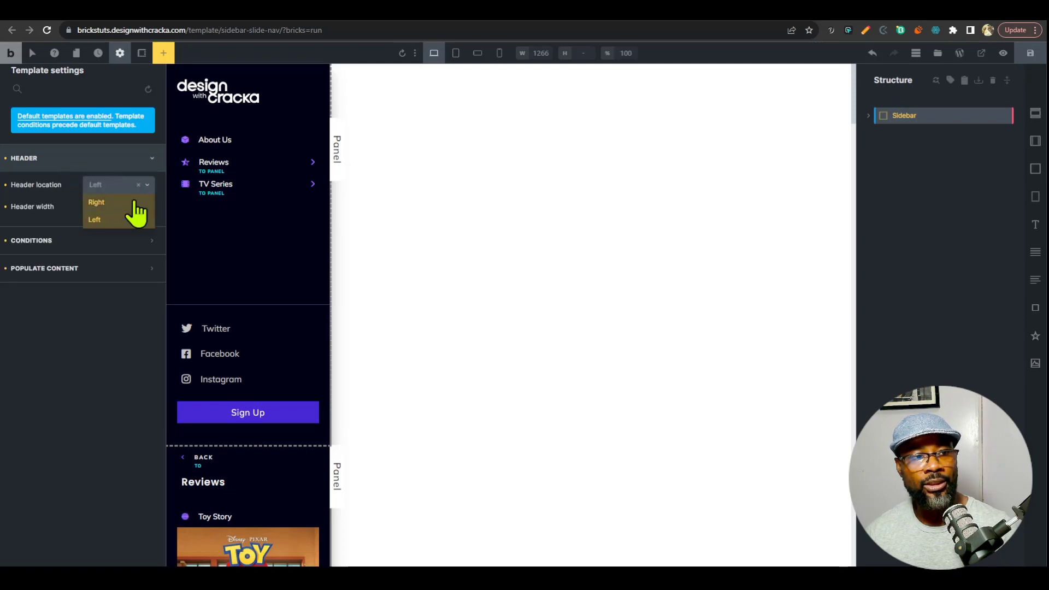
click(129, 202)
click(1019, 53)
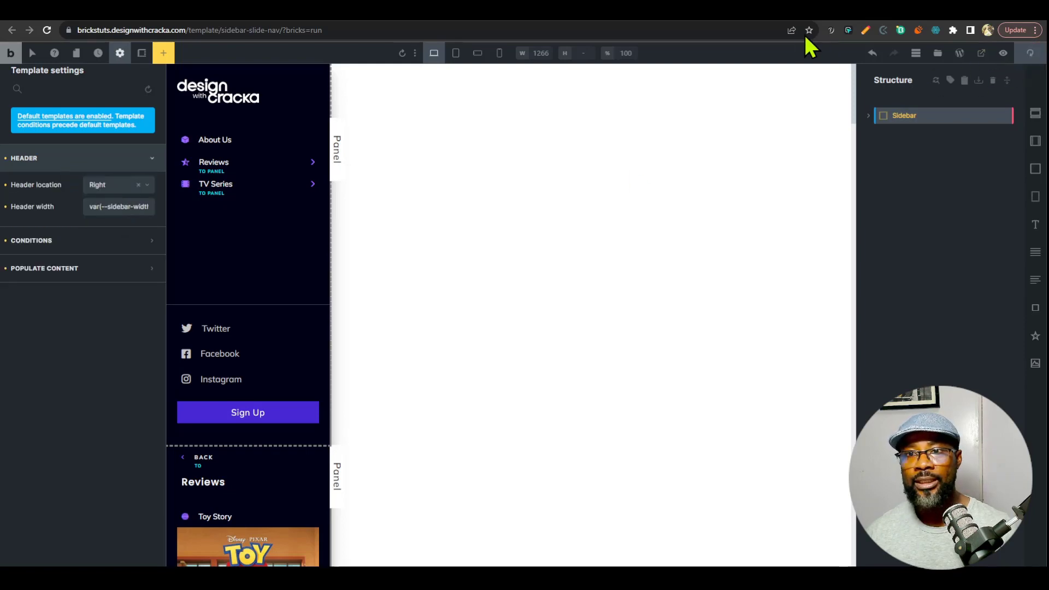
Step: Reload the live site and browse the Reviews and TV Series submenus of the sidebar menu
click(804, 19)
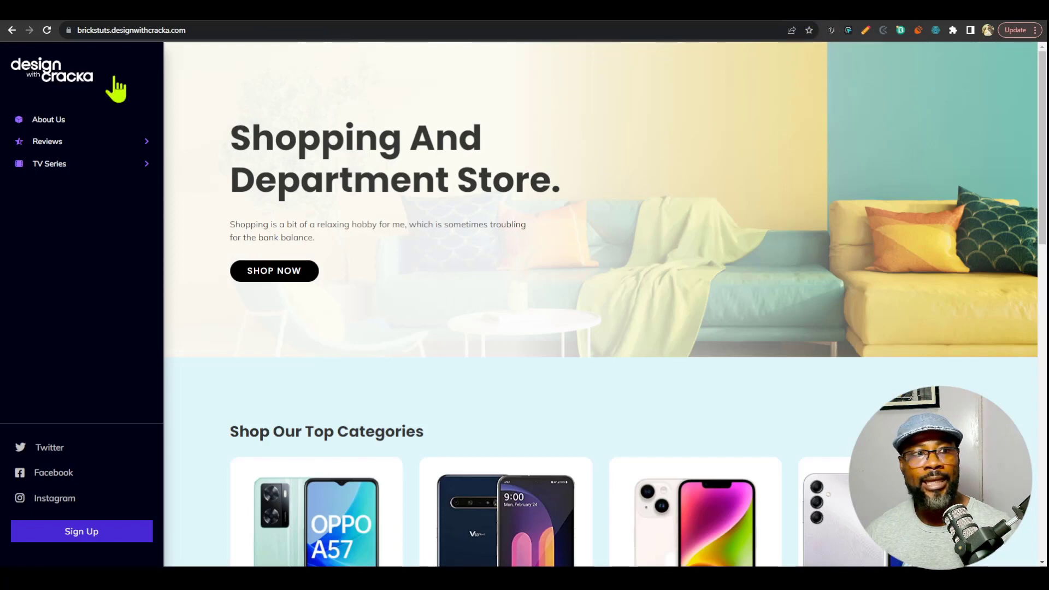
click(48, 31)
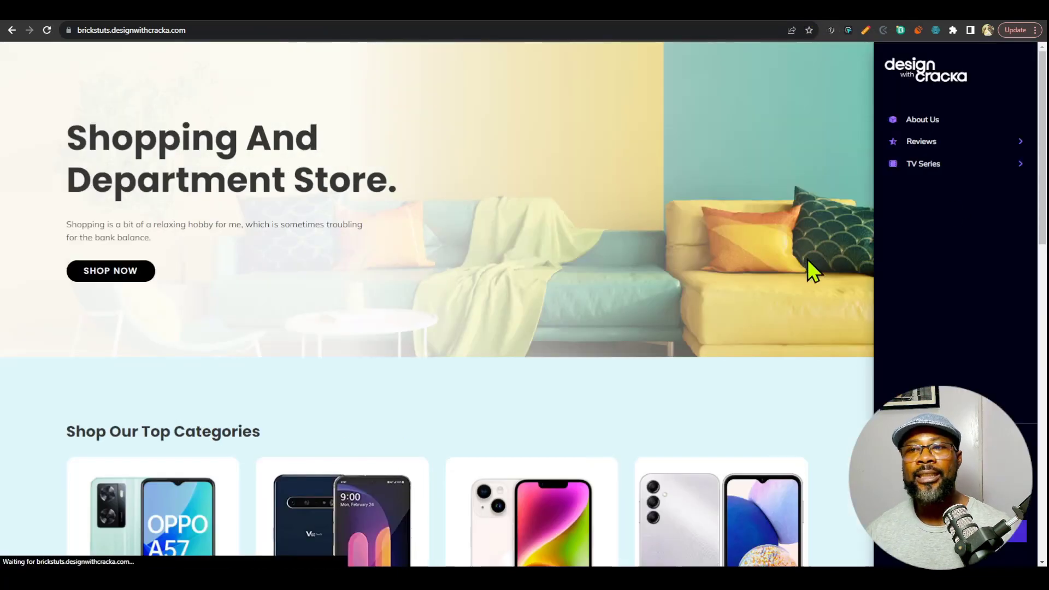
click(947, 152)
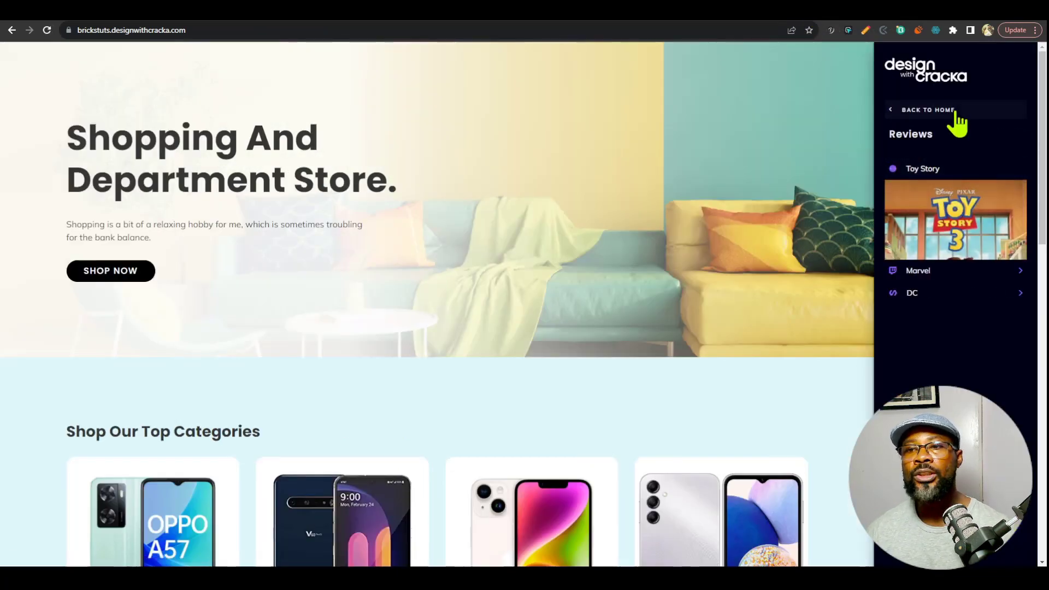
click(958, 122)
click(932, 165)
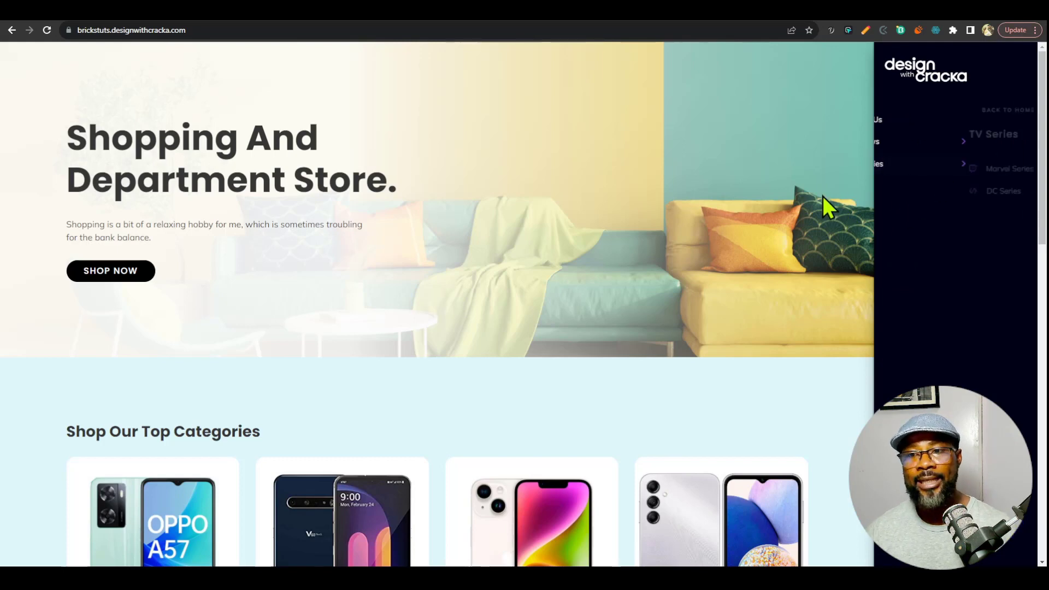
Step: Open the developer tools with the iPhone SE device preview, and open and close the right-hand slide menu
key(ctrl+shift+i)
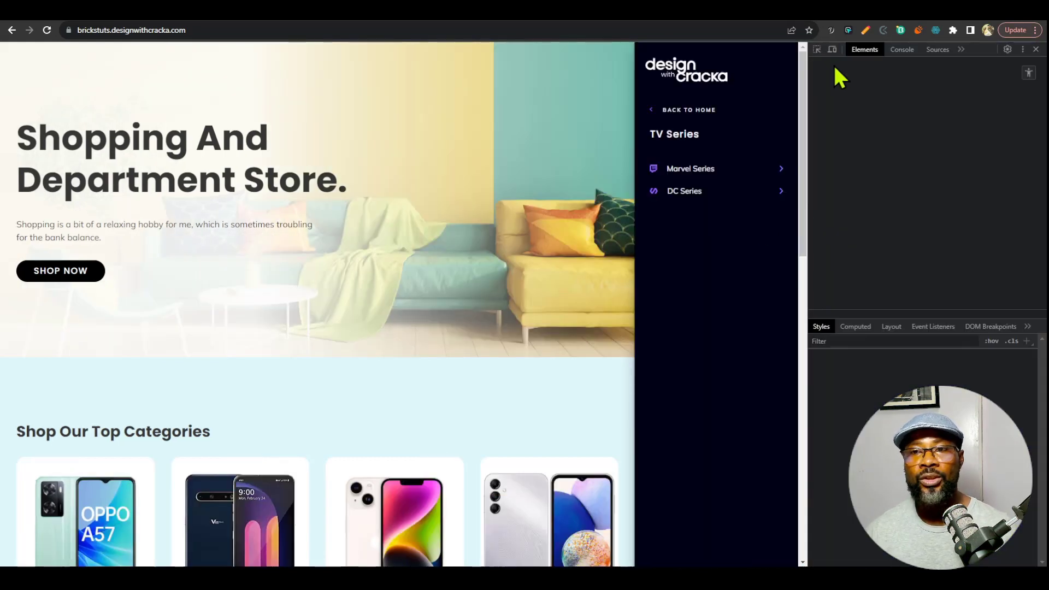
click(833, 49)
click(484, 101)
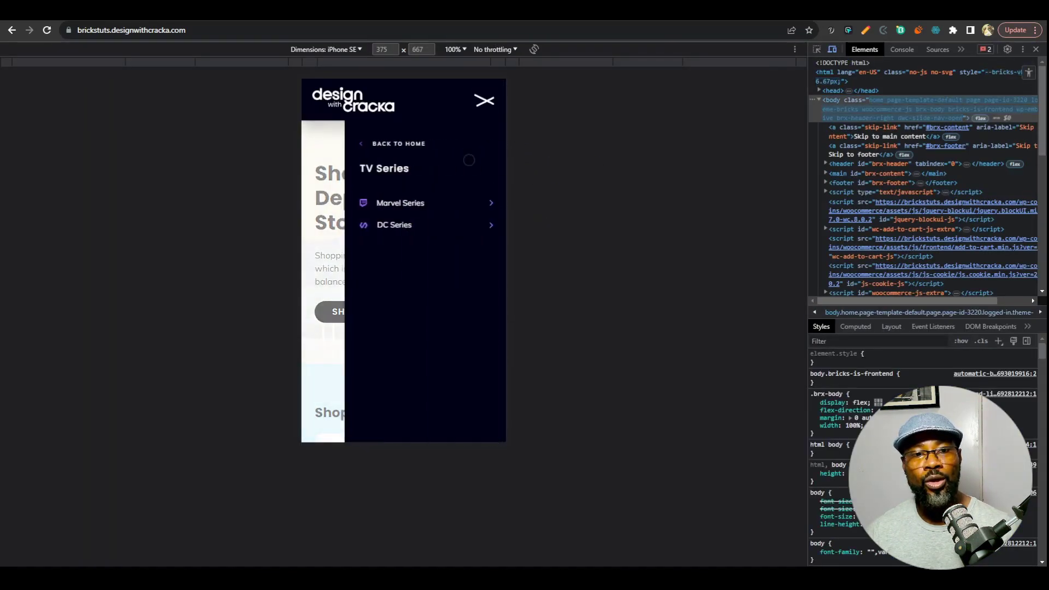
click(484, 101)
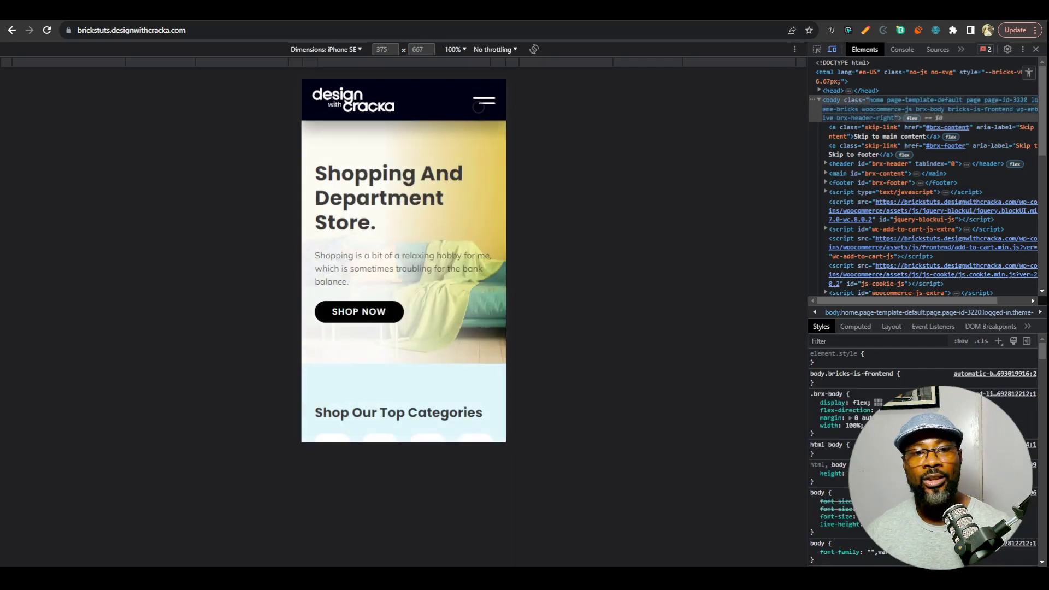
click(485, 101)
click(485, 100)
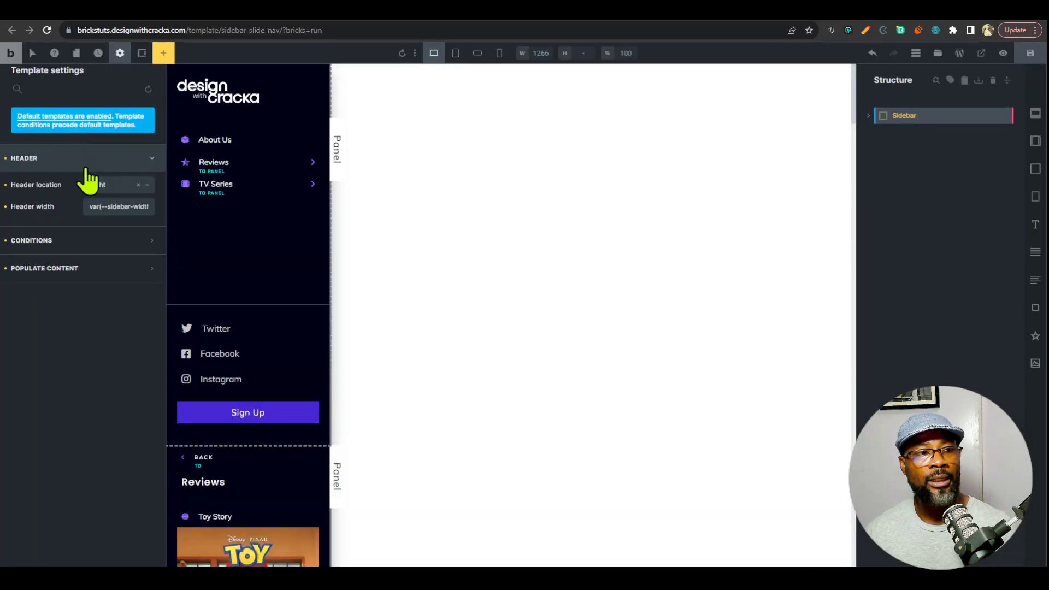
Step: Set the template's header location to Left and save the template
click(118, 186)
click(95, 220)
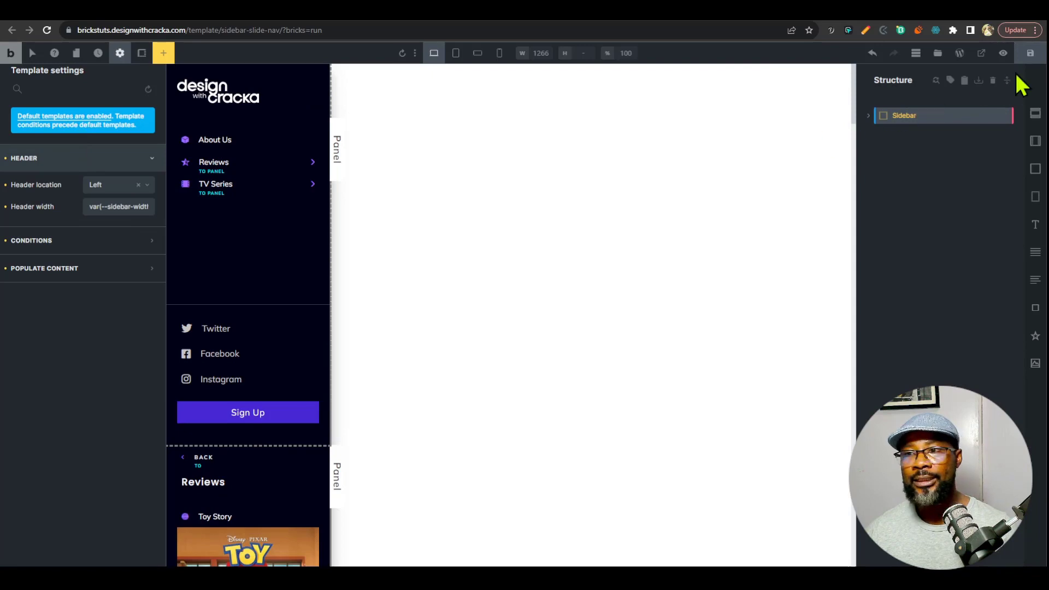
click(1031, 53)
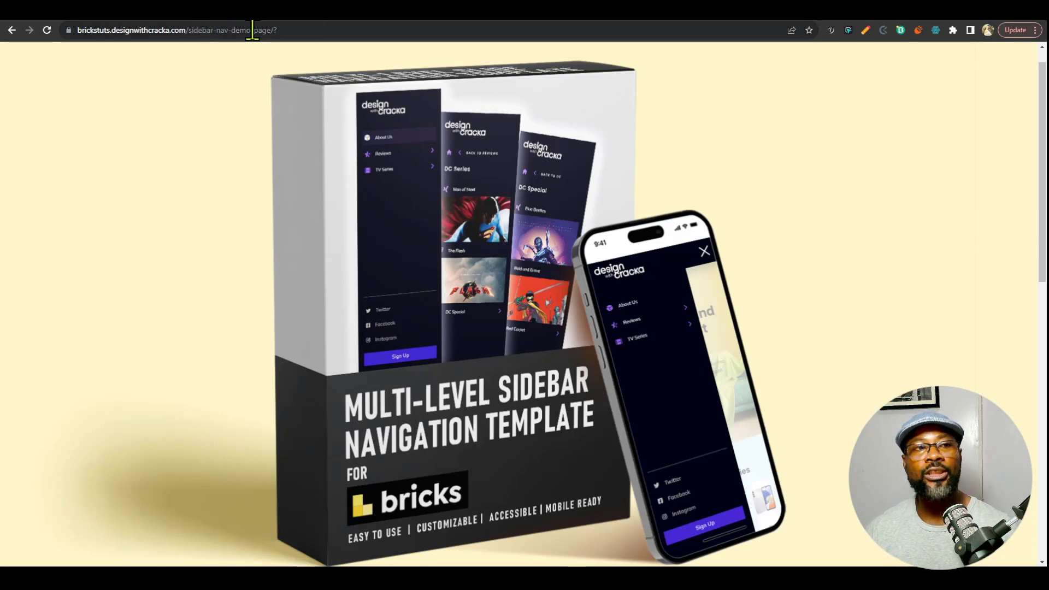
scroll(773, 352, up, 1)
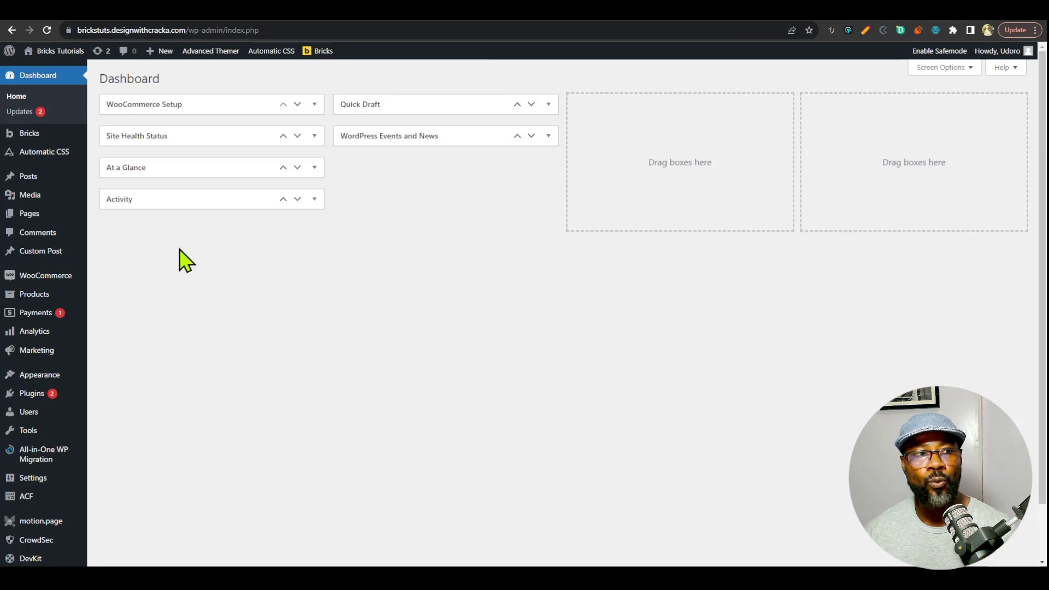
Step: Add a new Bricks template titled Sidebar Header with the template type Header
mouse_move(36, 148)
click(109, 147)
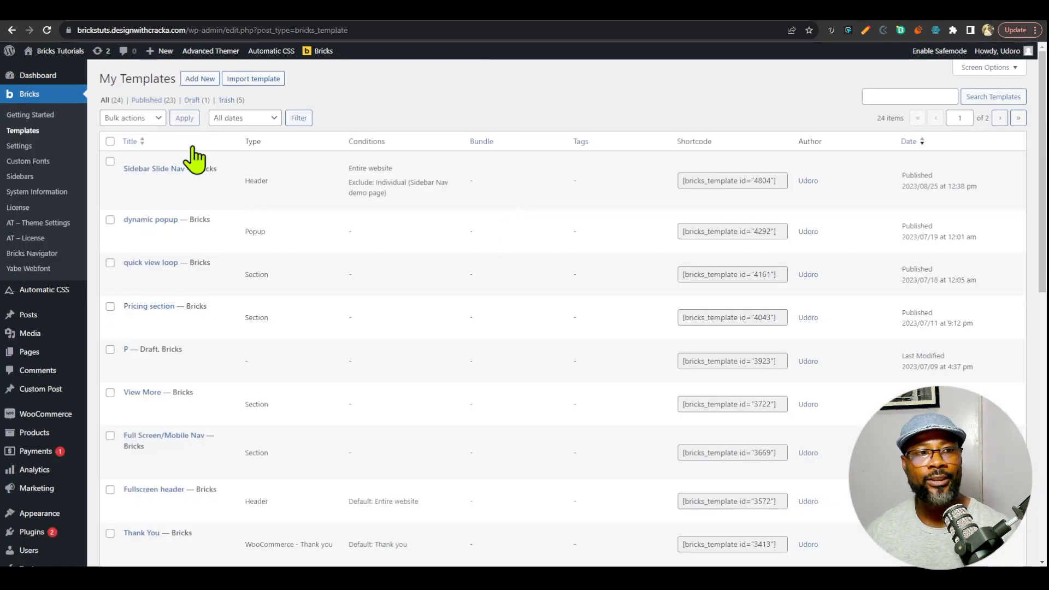
click(200, 79)
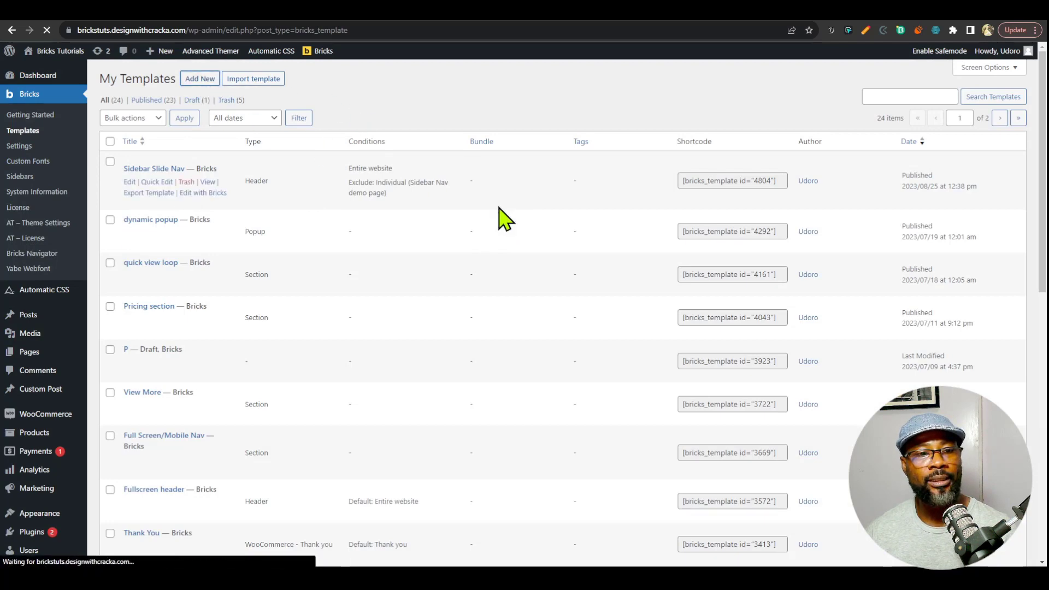
text(Sidebar Header)
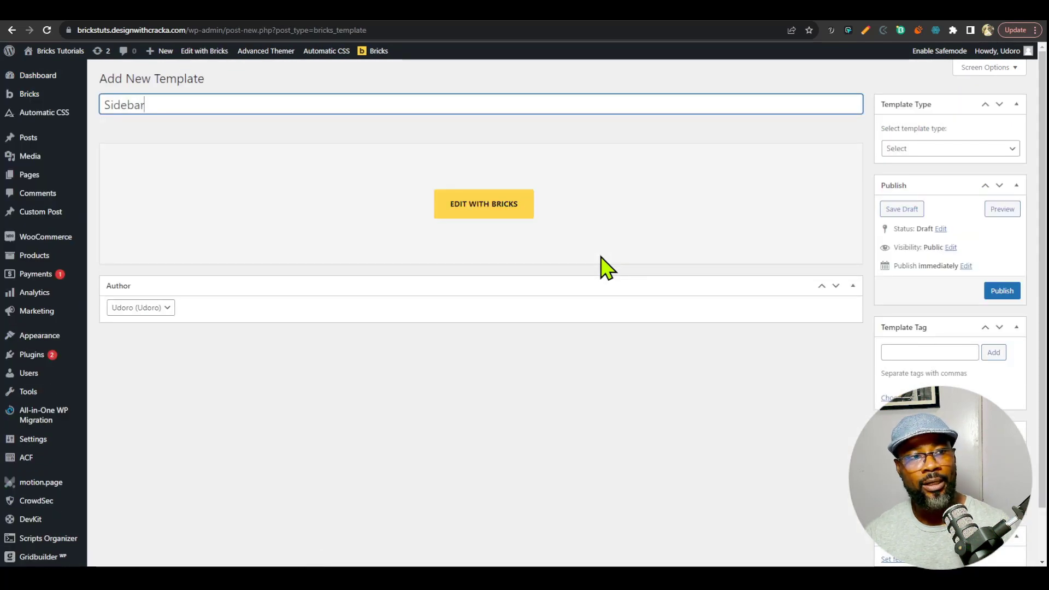
click(933, 148)
click(935, 173)
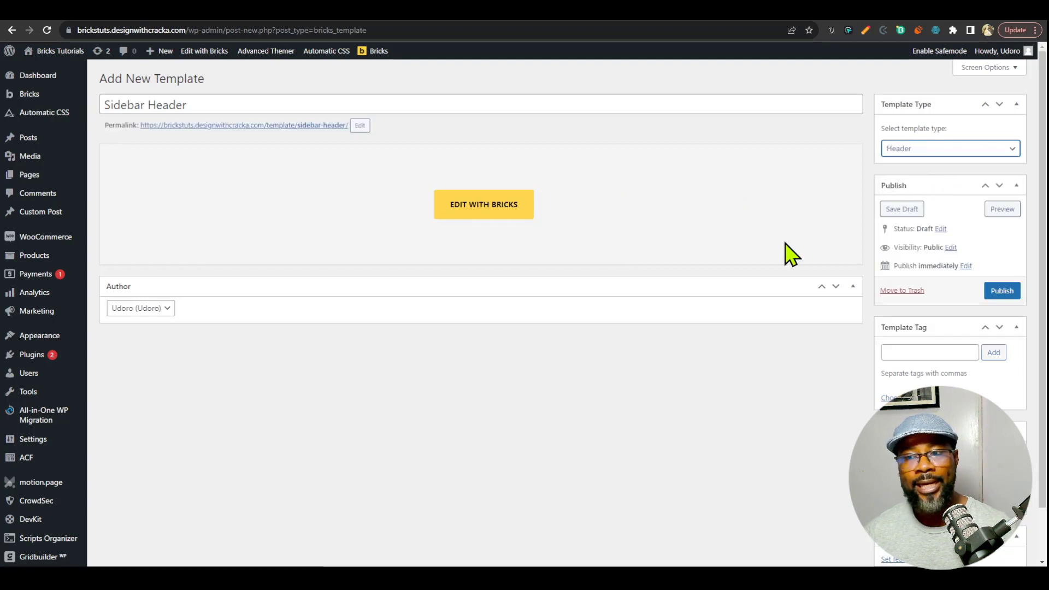
Step: Publish the Sidebar Header template and open it in the Bricks editor
click(1002, 292)
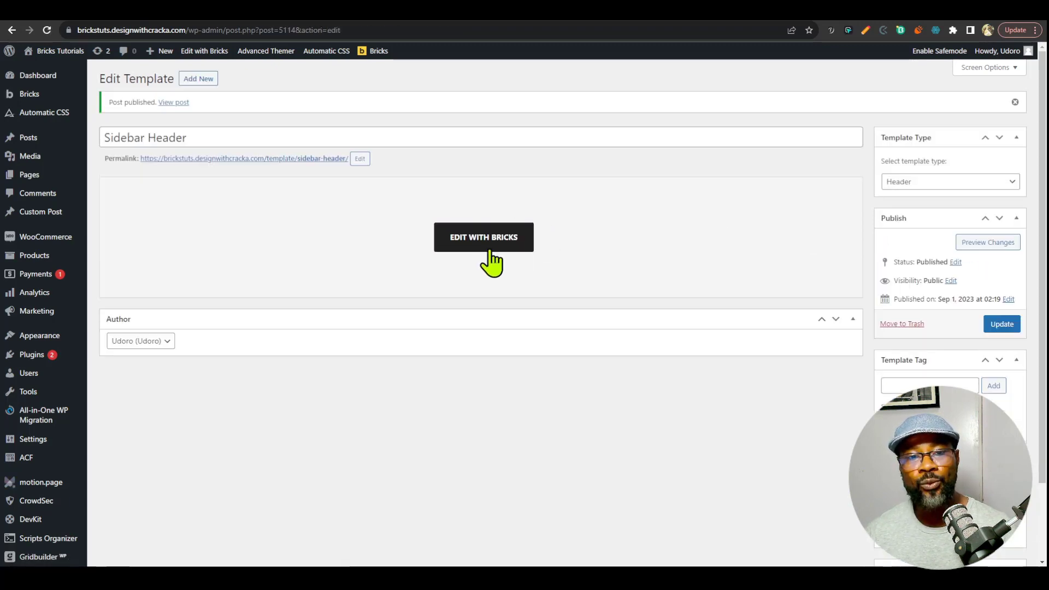
click(503, 246)
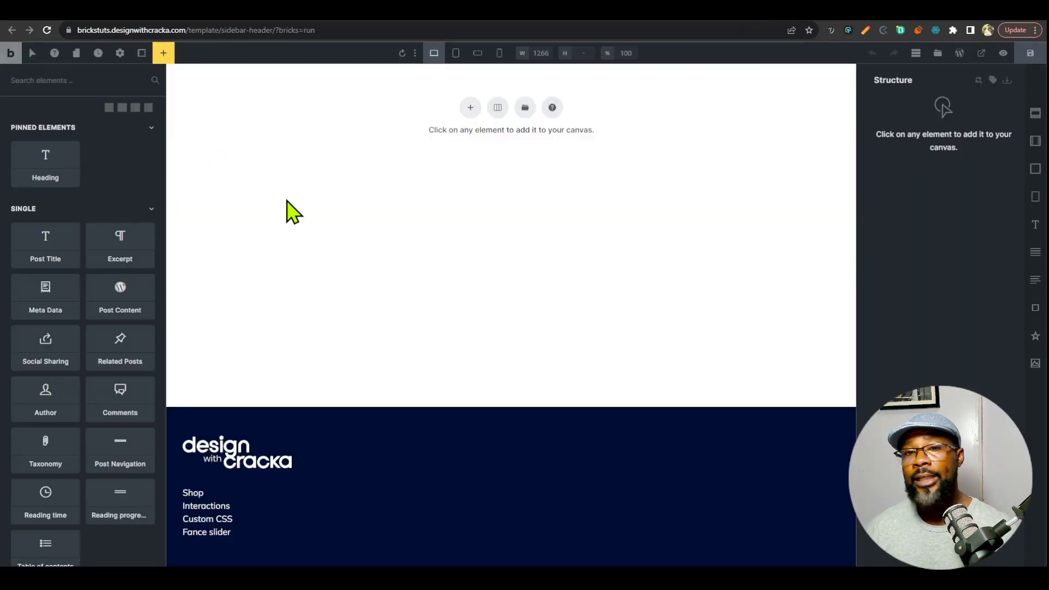
Step: Add a display condition to the template in its template settings and set the condition type to Individual
click(120, 55)
click(87, 164)
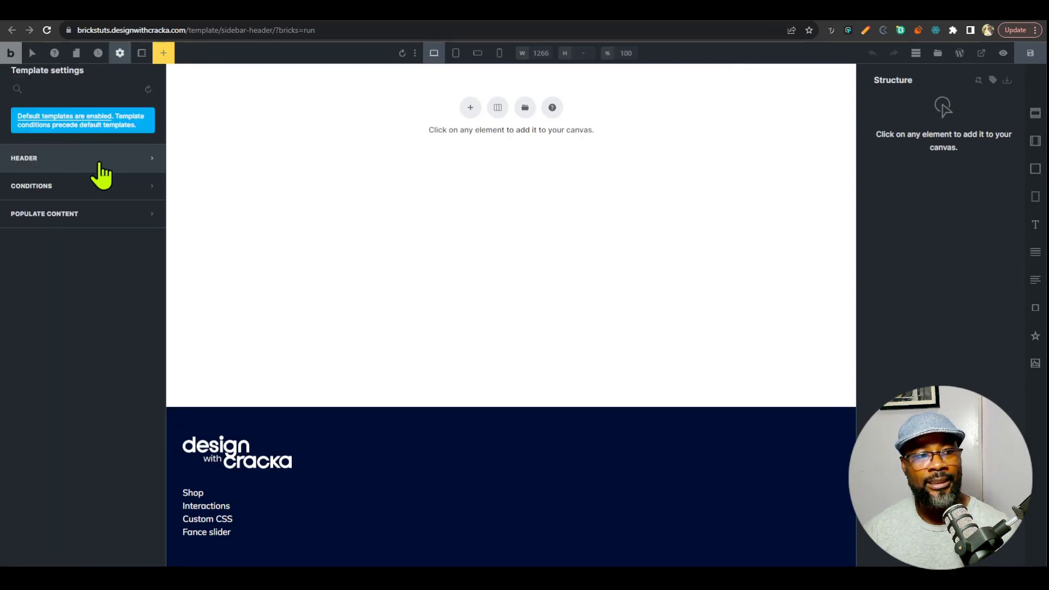
click(95, 159)
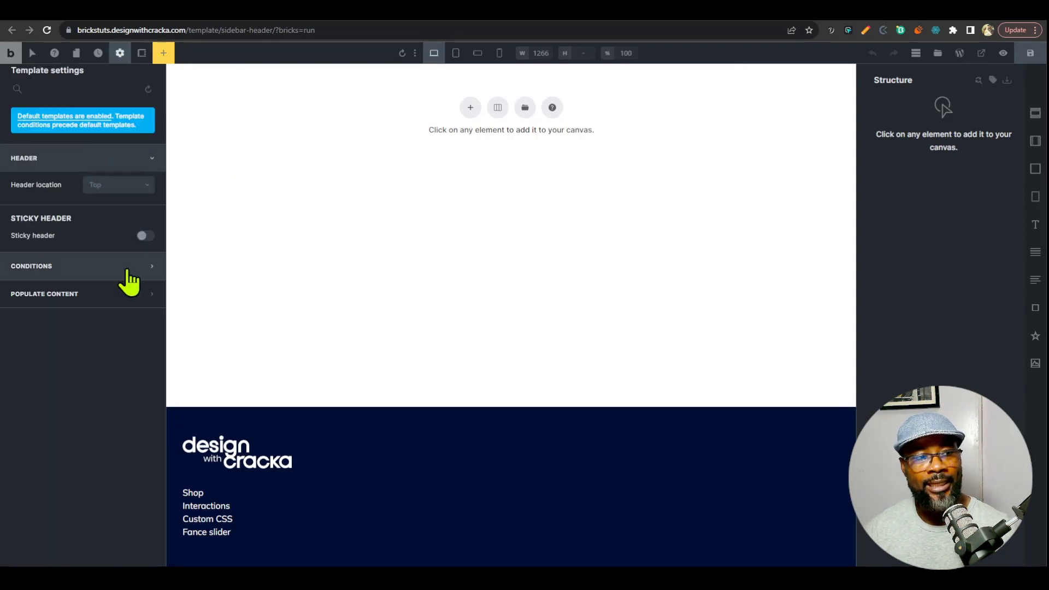
click(99, 270)
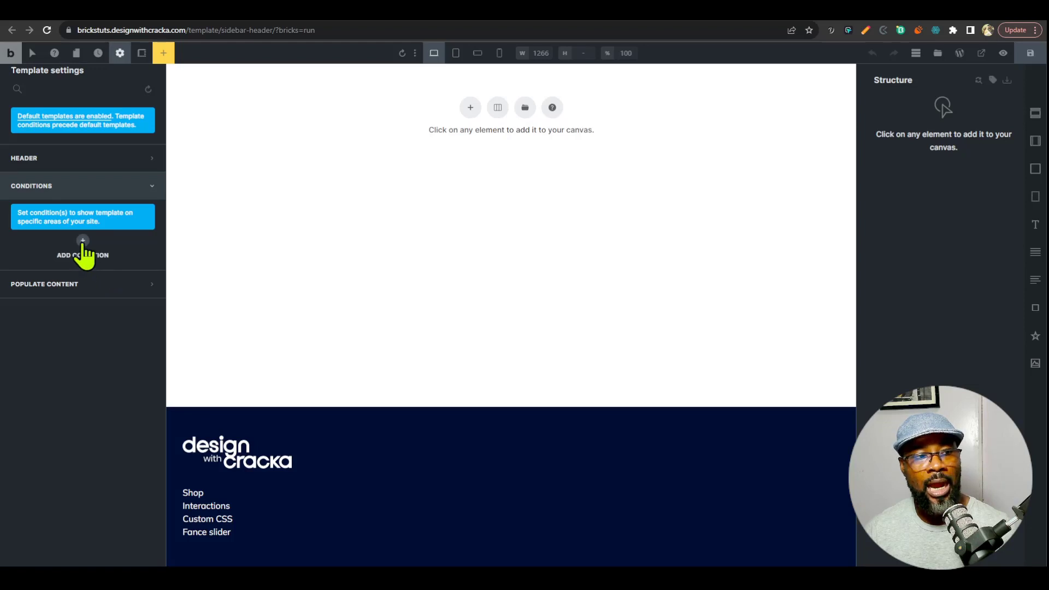
click(82, 254)
click(96, 270)
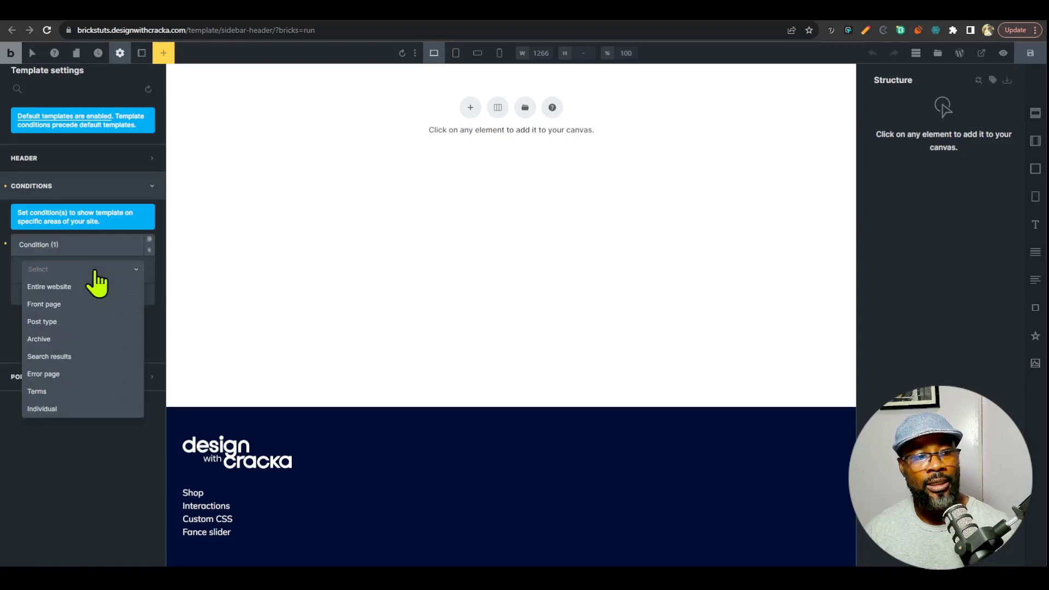
click(74, 410)
Step: Apply the Individual condition to the Sidebar Nav demo page and save the template
click(94, 317)
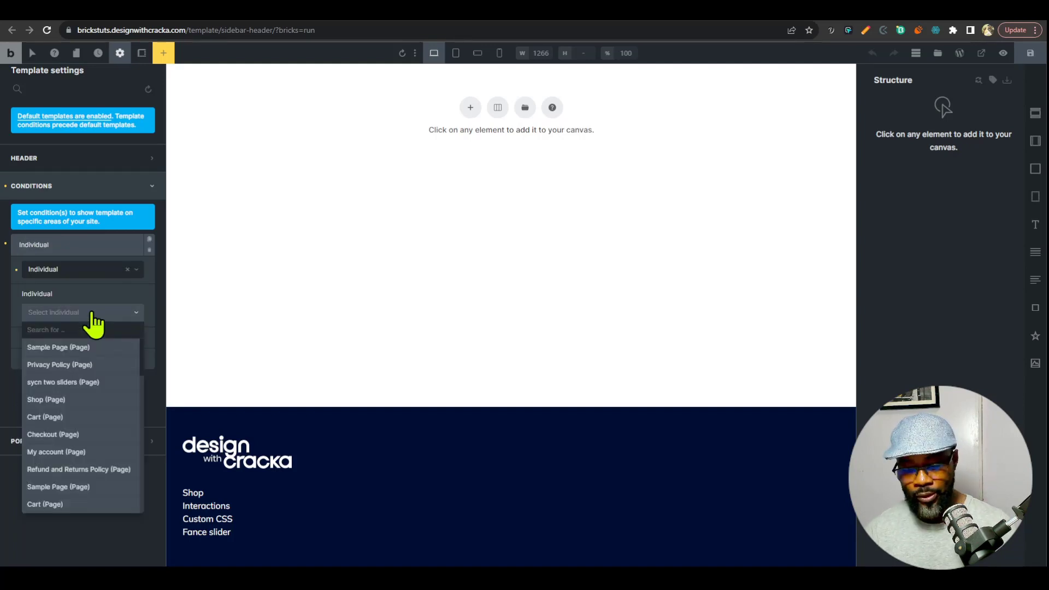
text(dif)
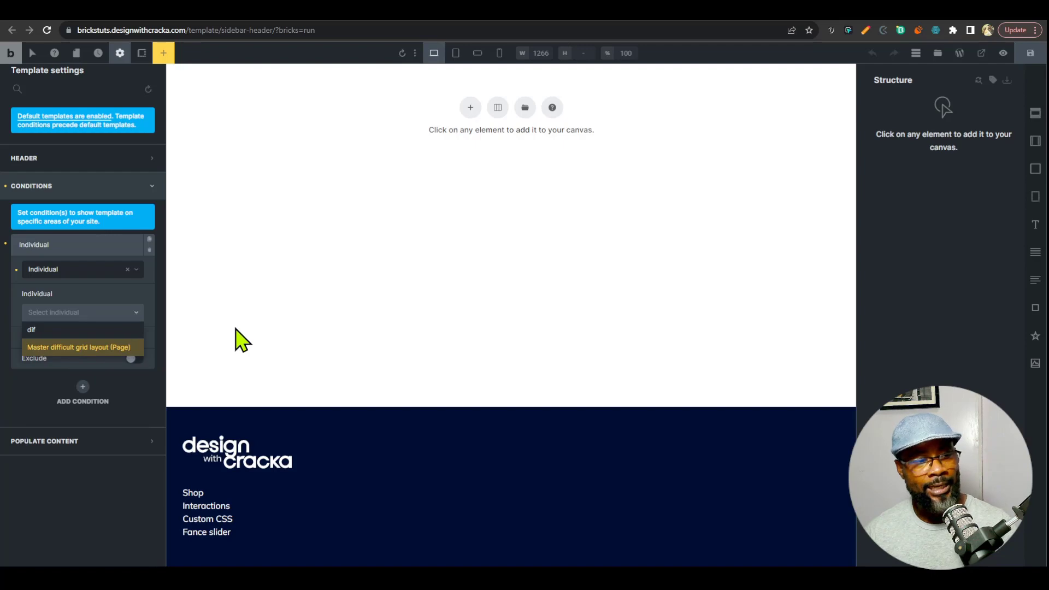
key(BackSpace)
text(side)
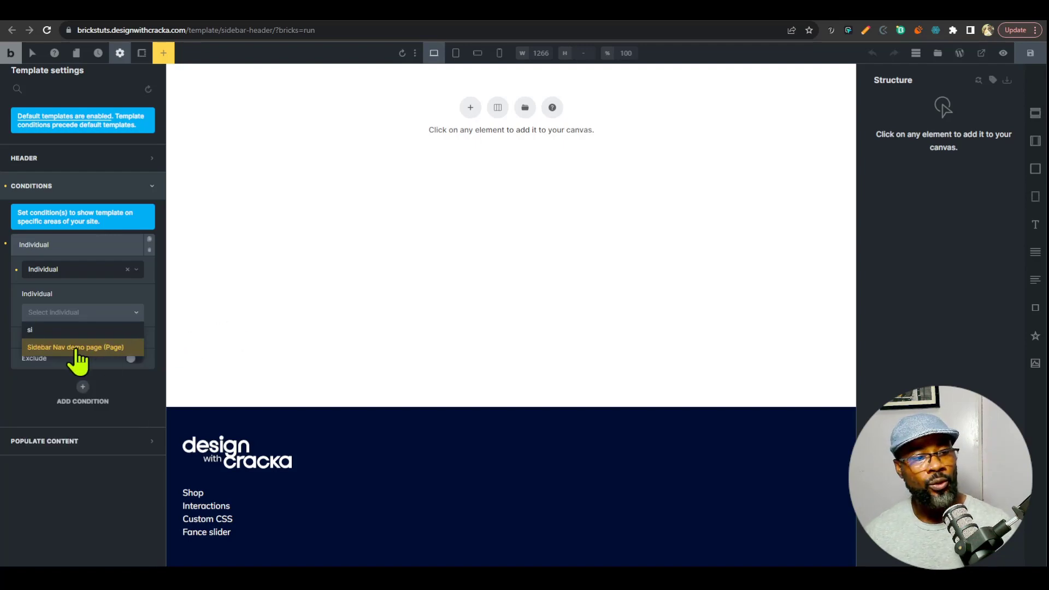
click(74, 349)
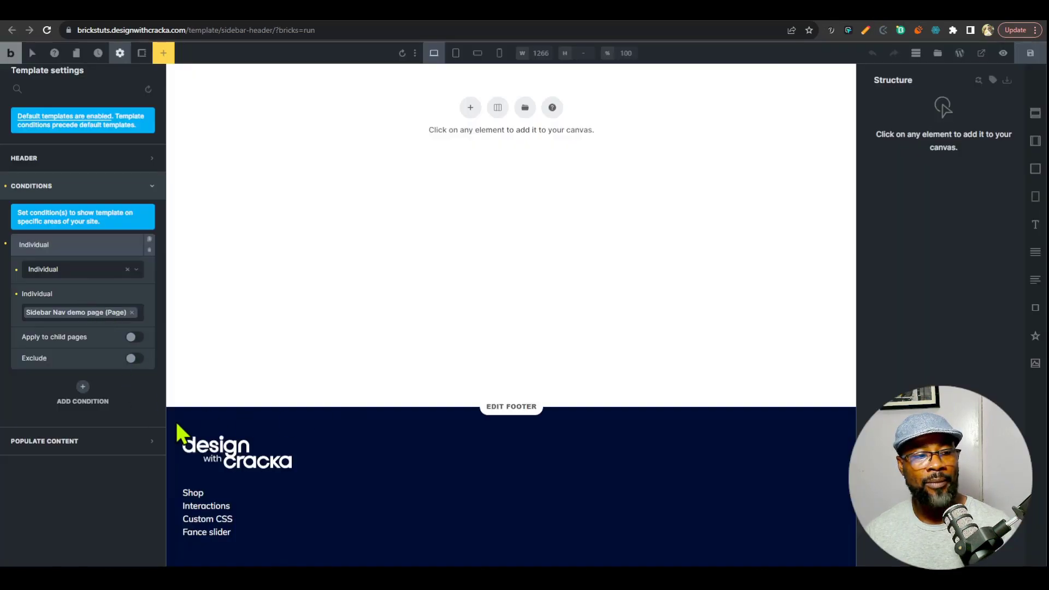
click(1020, 50)
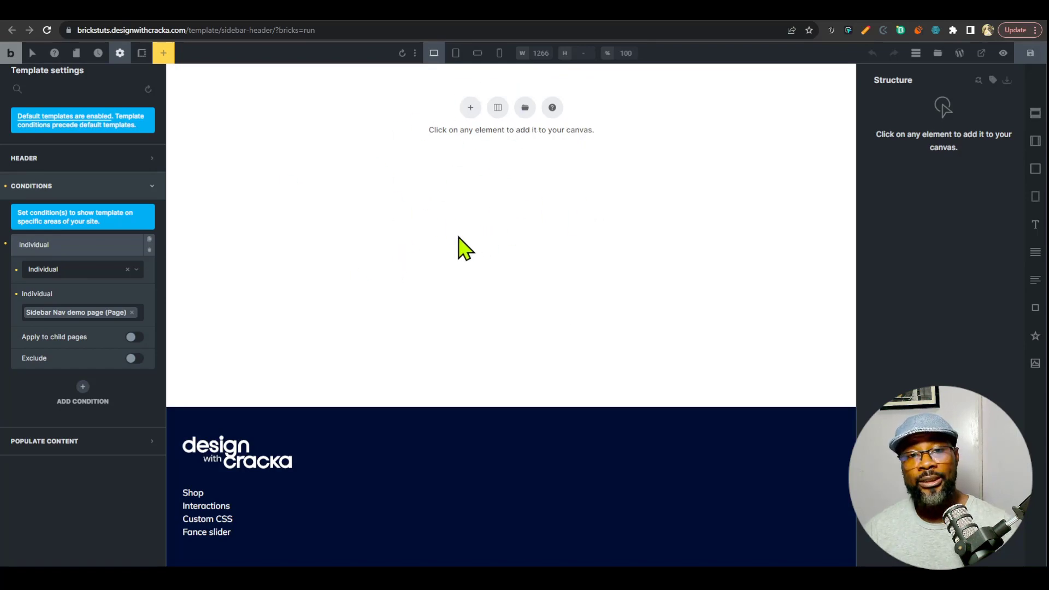
Step: Populate the canvas with the Single post/page content of the Sidebar Nav demo page and apply the preview
click(54, 440)
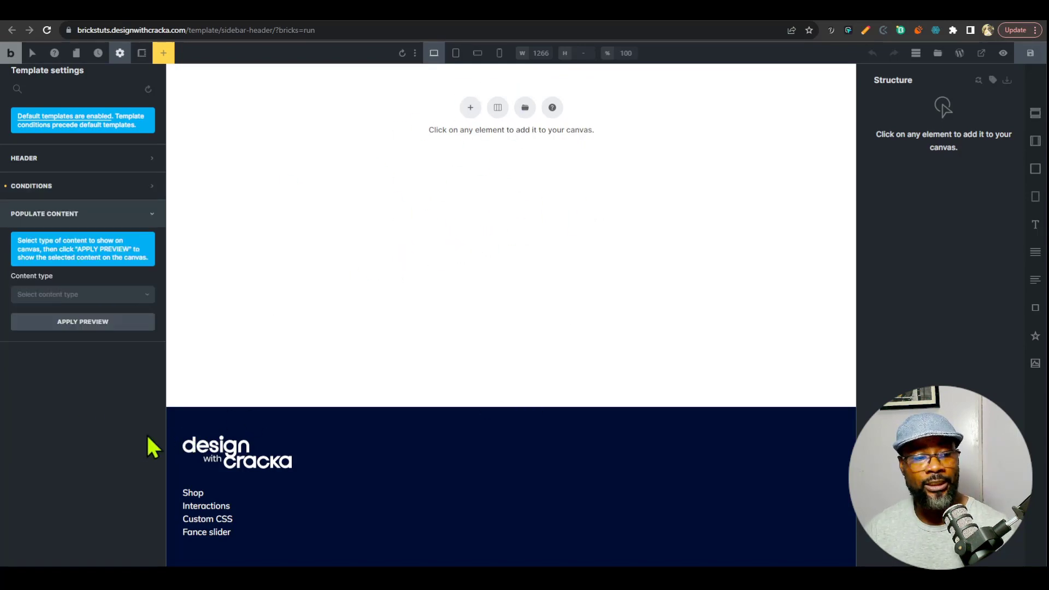
click(97, 299)
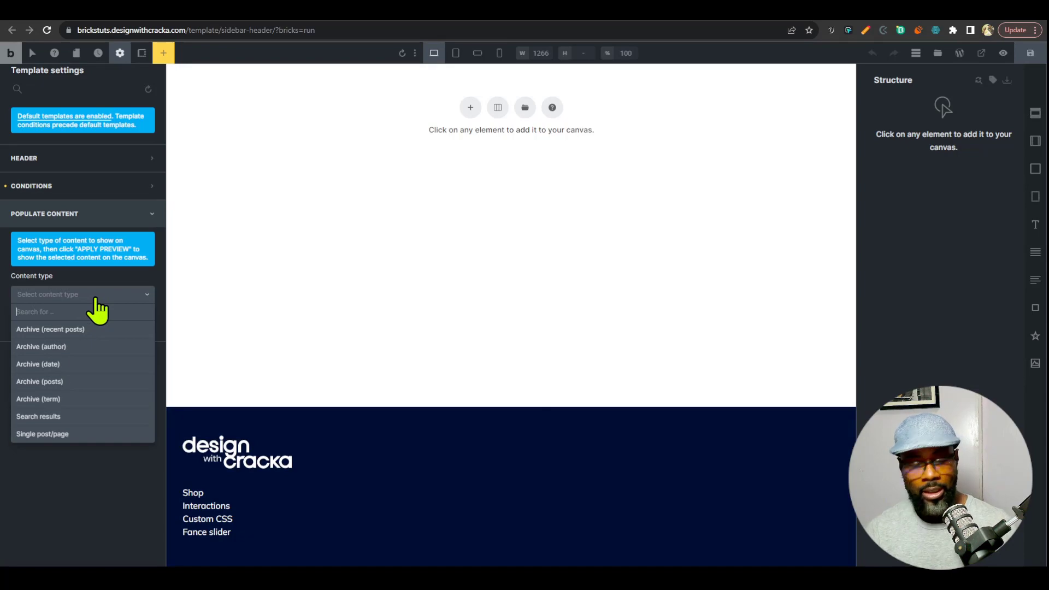
text(si)
click(33, 331)
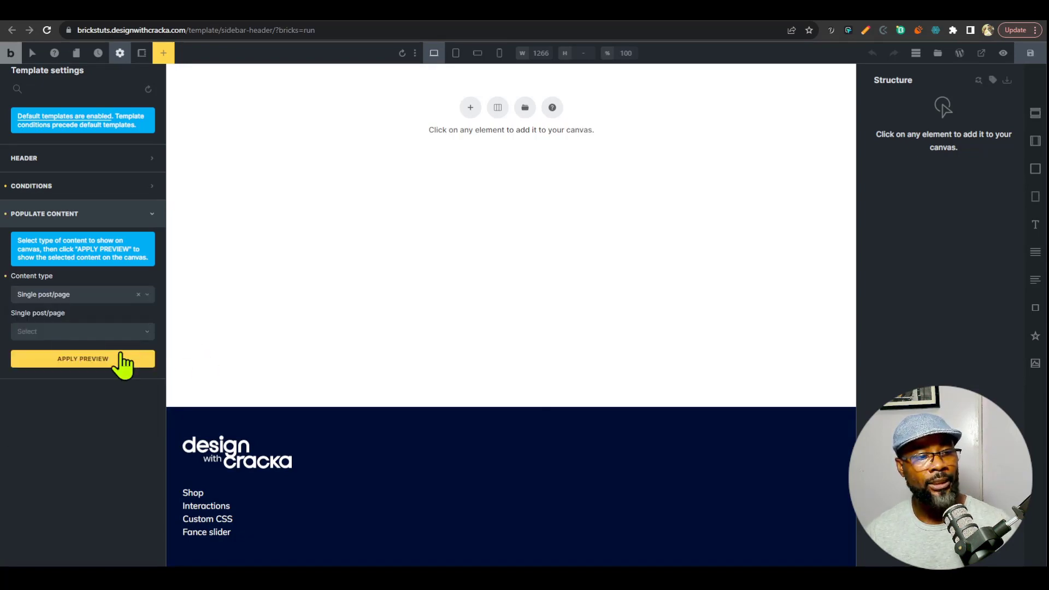
click(94, 334)
text(sid)
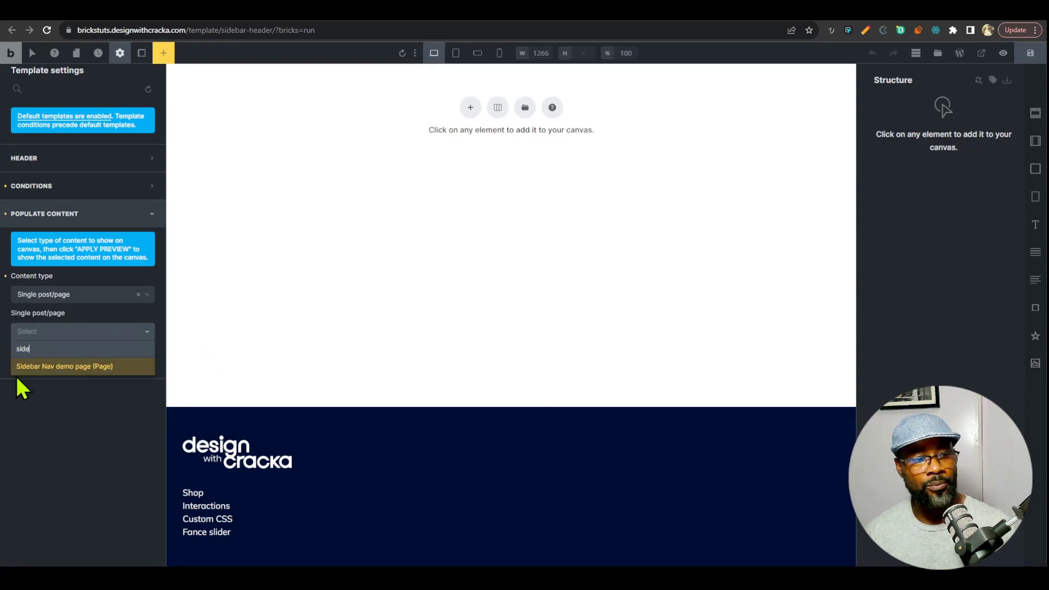
text(e)
click(33, 367)
click(64, 361)
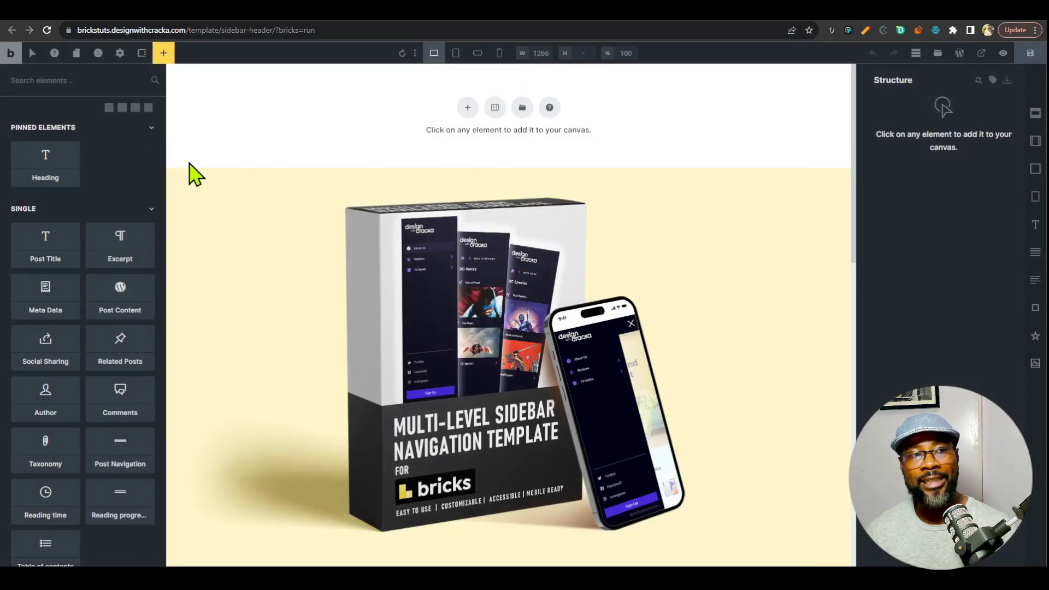
Step: Set the Sidebar Header template's header location to Left and save it
click(119, 53)
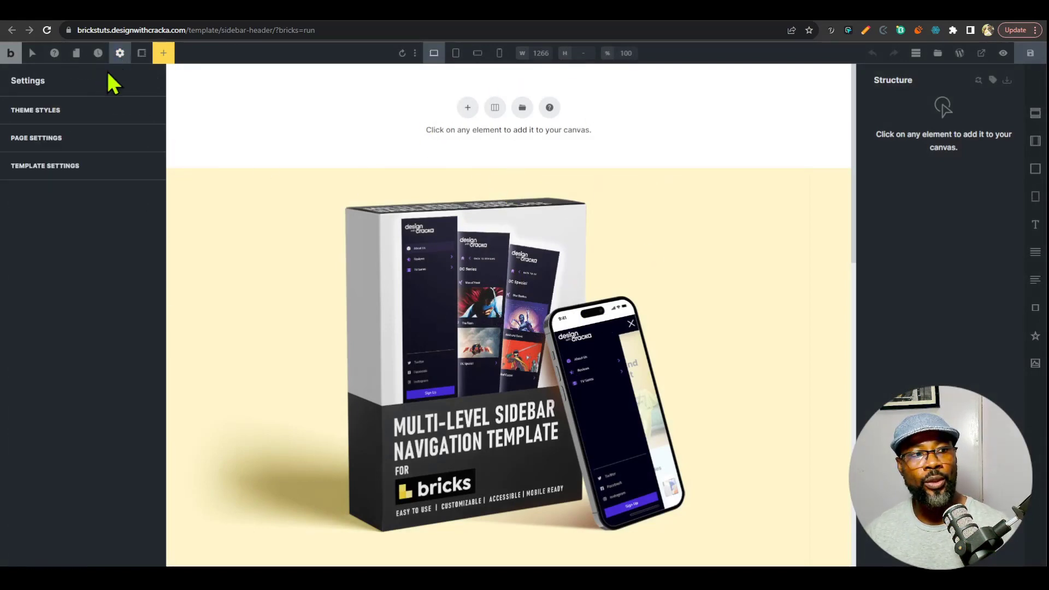
click(100, 164)
click(99, 158)
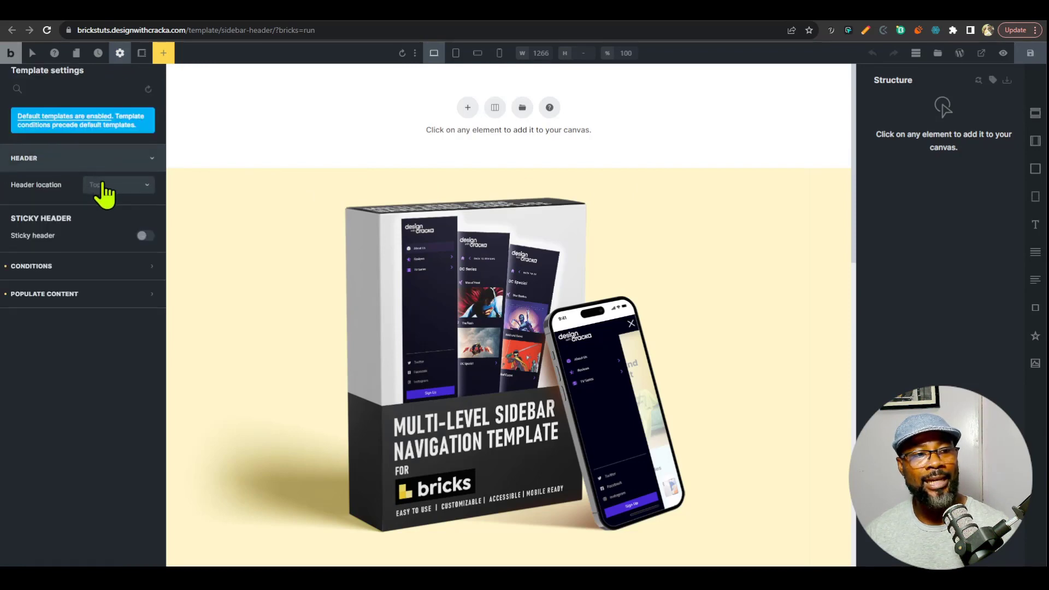
click(100, 187)
click(116, 221)
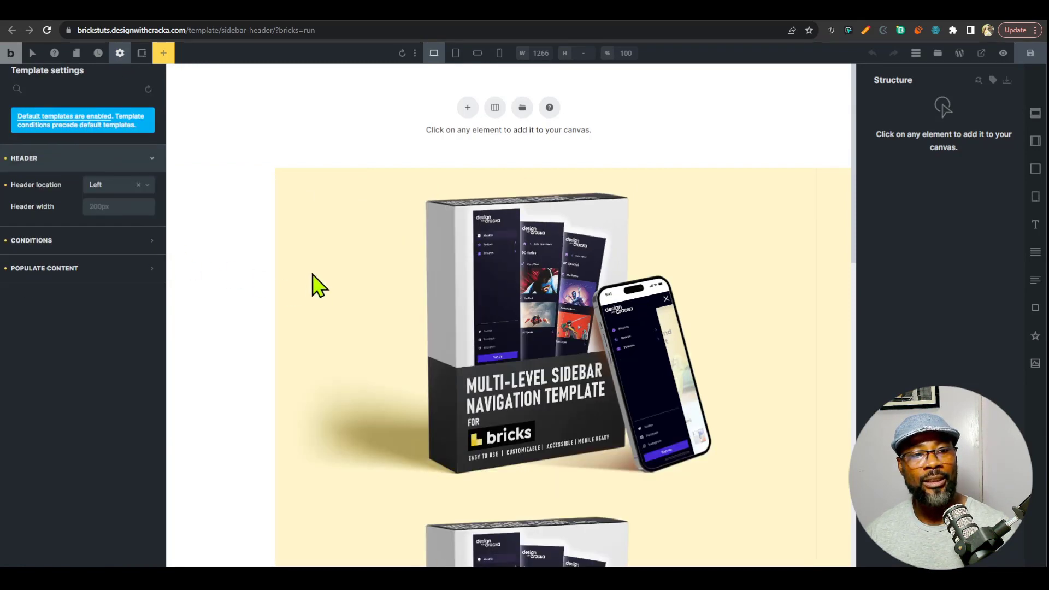
click(1029, 54)
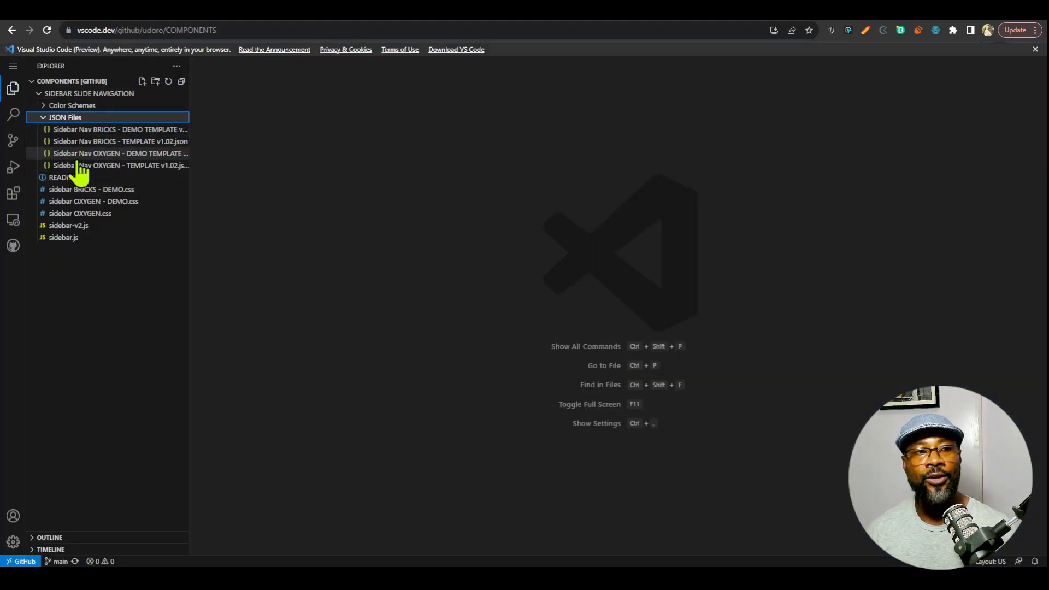
Step: Open Sidebar Nav BRICKS - DEMO TEMPLATE v1.02.json from the JSON Files folder in VS Code for the web
click(137, 131)
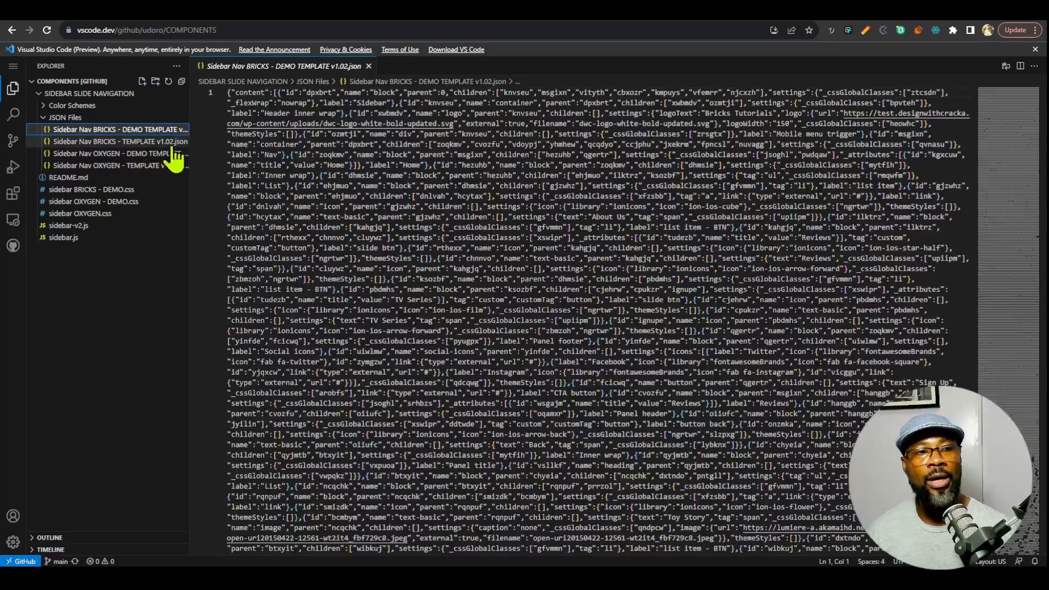
click(133, 144)
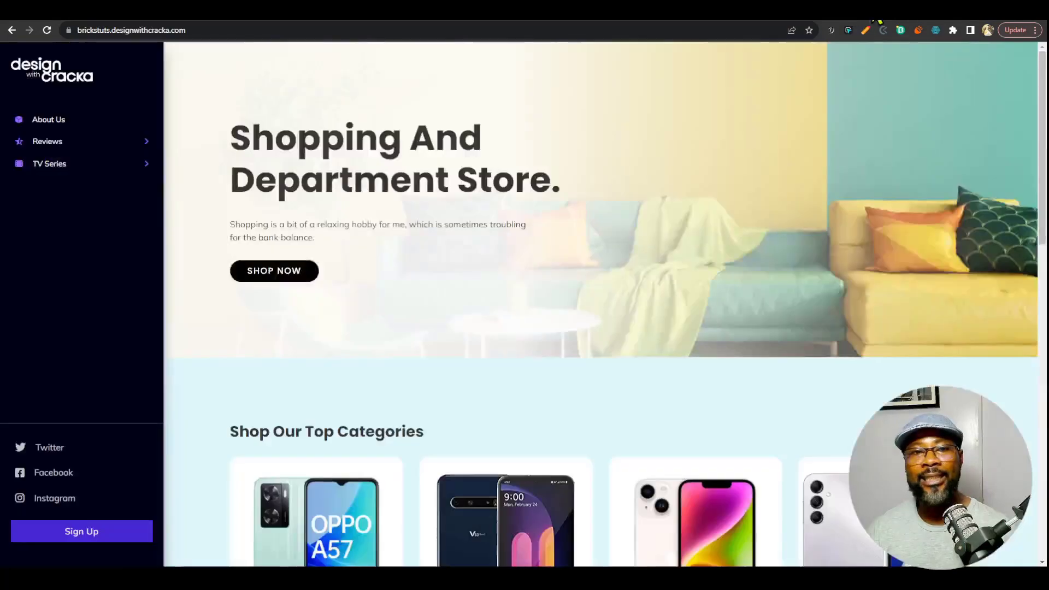
Step: Switch to the live site and browse the sidebar menu's Reviews, TV Series and DC Series levels, returning to the home level
click(143, 142)
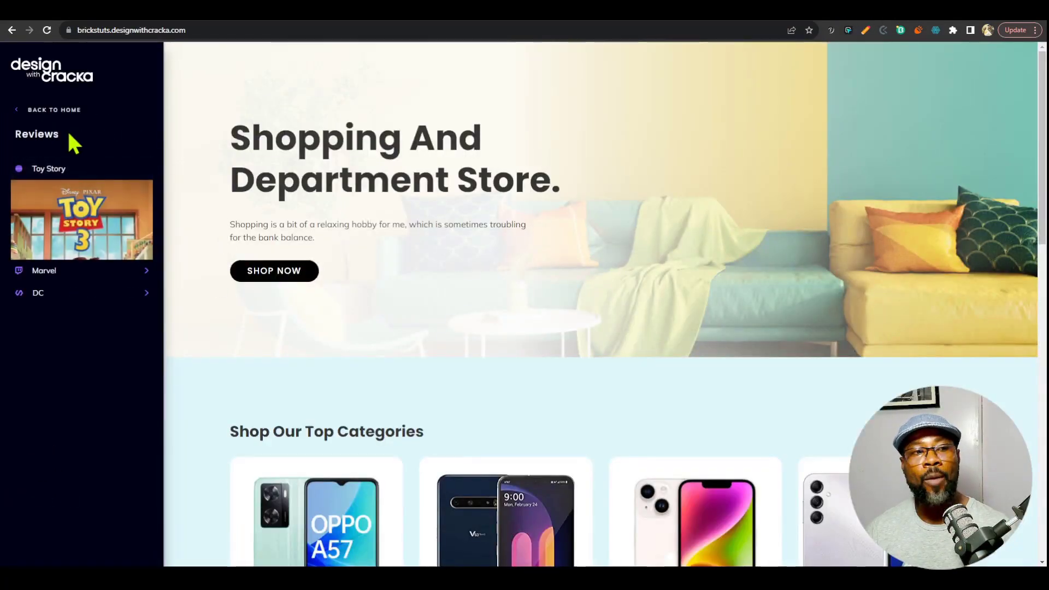
click(100, 109)
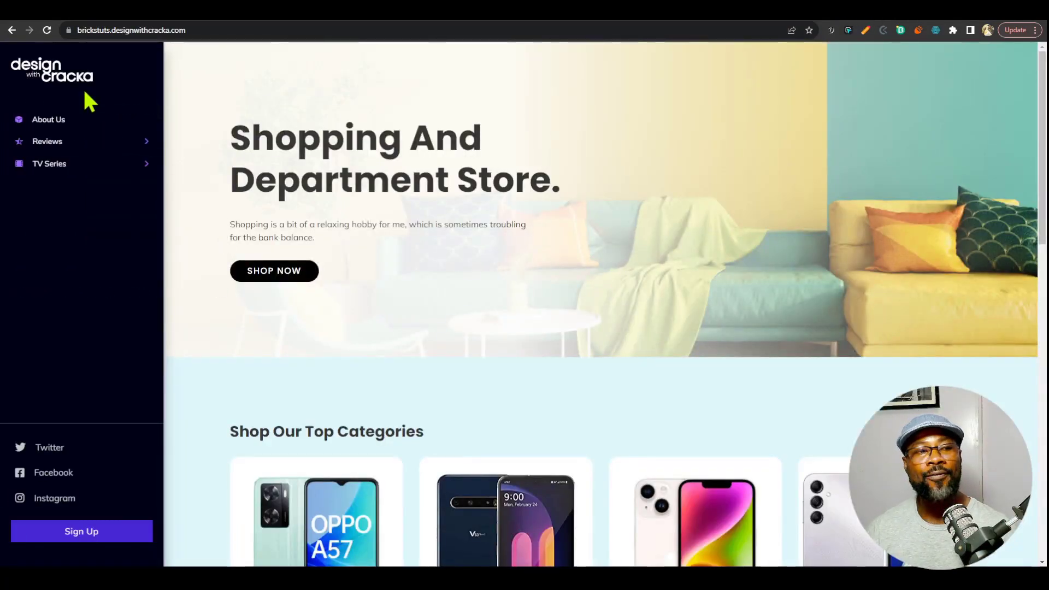
click(129, 164)
click(132, 192)
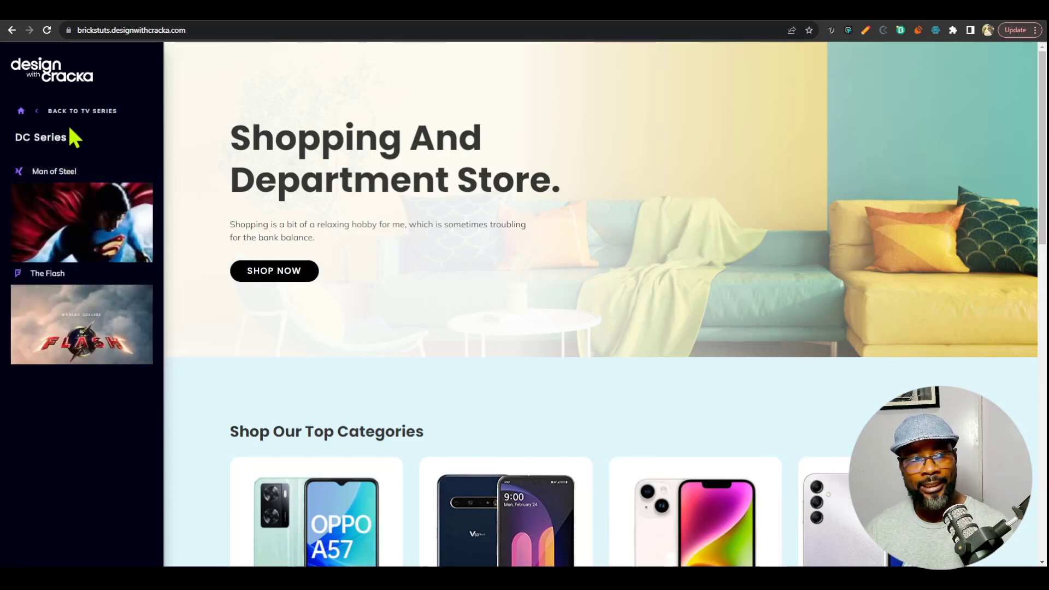
click(22, 111)
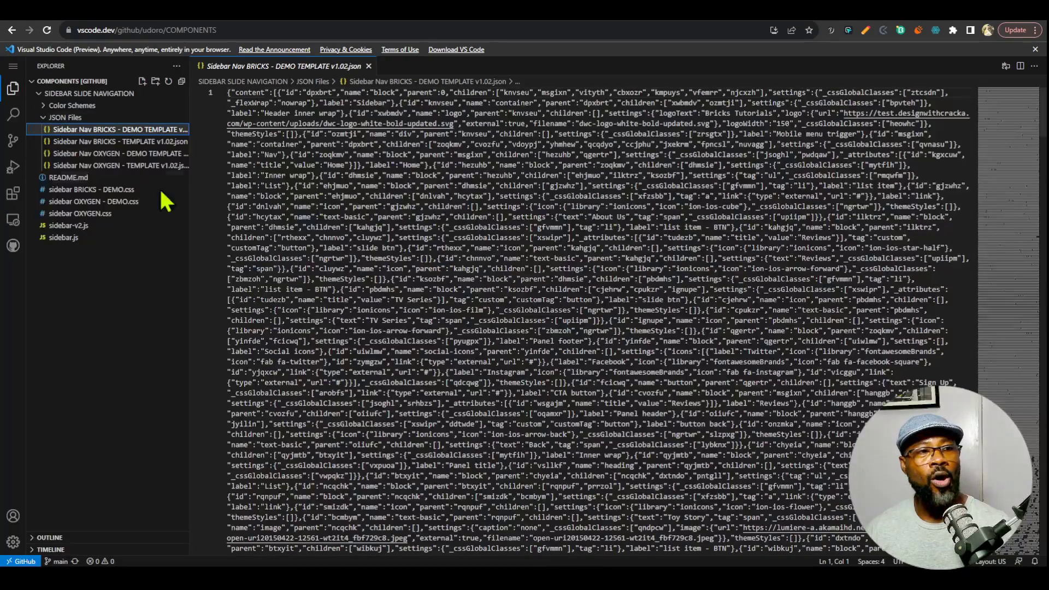
Step: Copy the entire demo template JSON from VS Code and paste it into the Sidebar Header template in Bricks
click(459, 217)
key(ctrl+a)
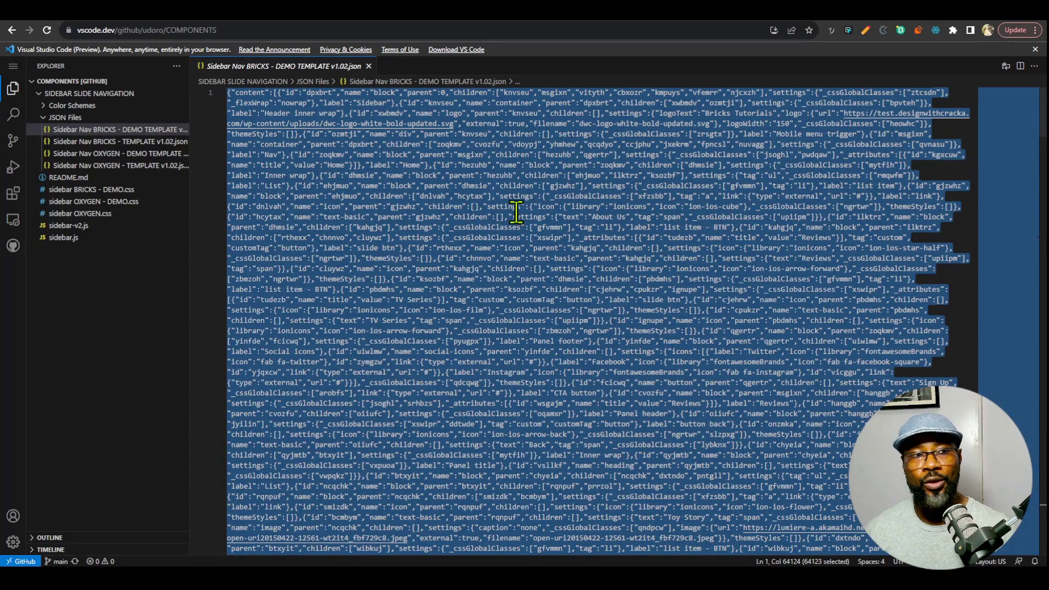
click(812, 9)
click(747, 9)
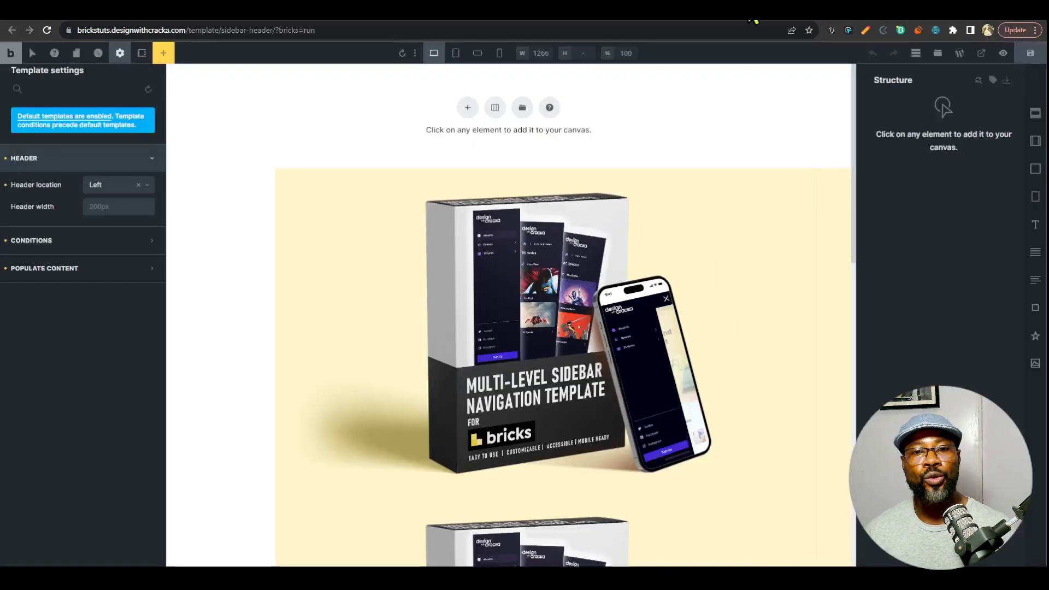
key(ctrl+v)
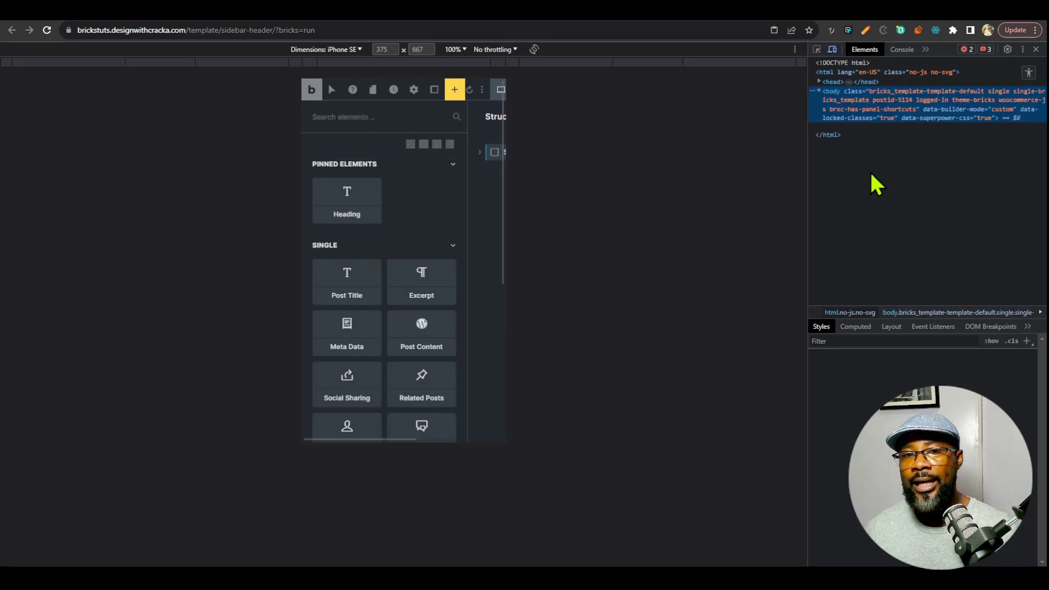
Step: Turn off the device preview, and locate the template's ID in the edit page address and in the template list shortcode
click(832, 50)
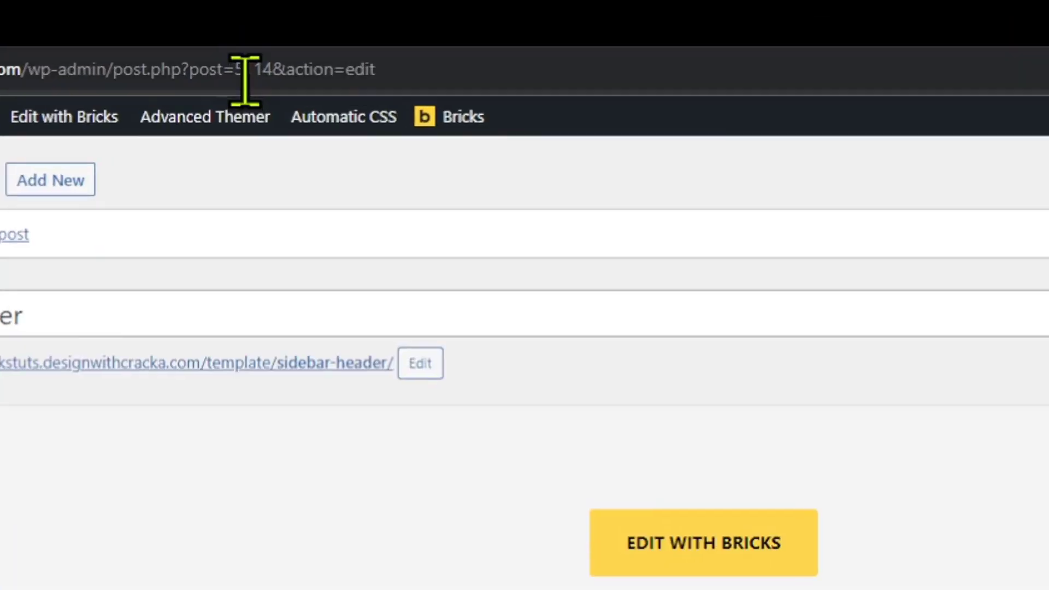
drag(251, 73, 274, 72)
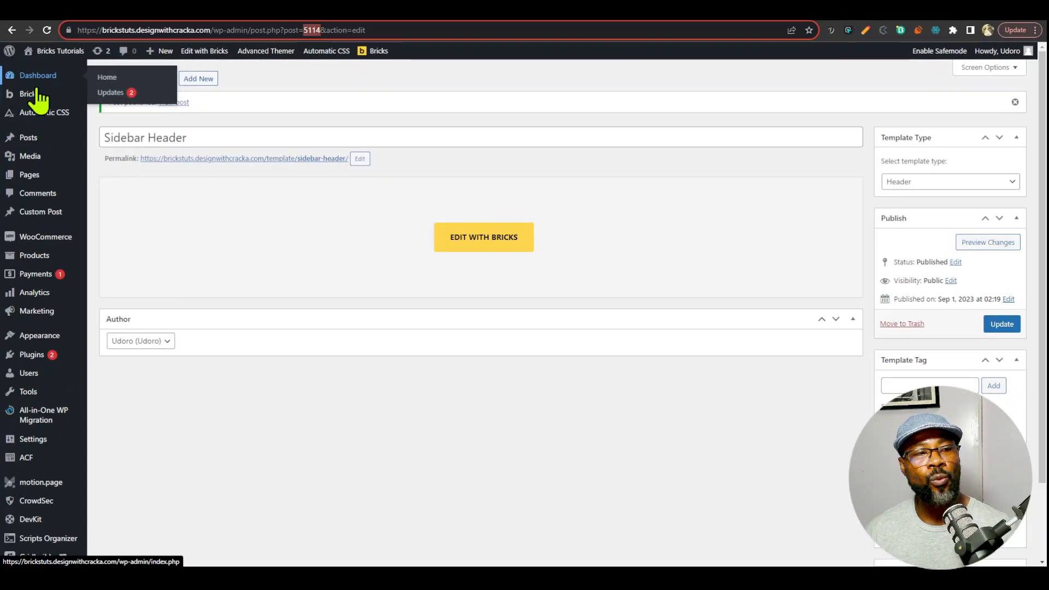
mouse_move(44, 97)
click(101, 108)
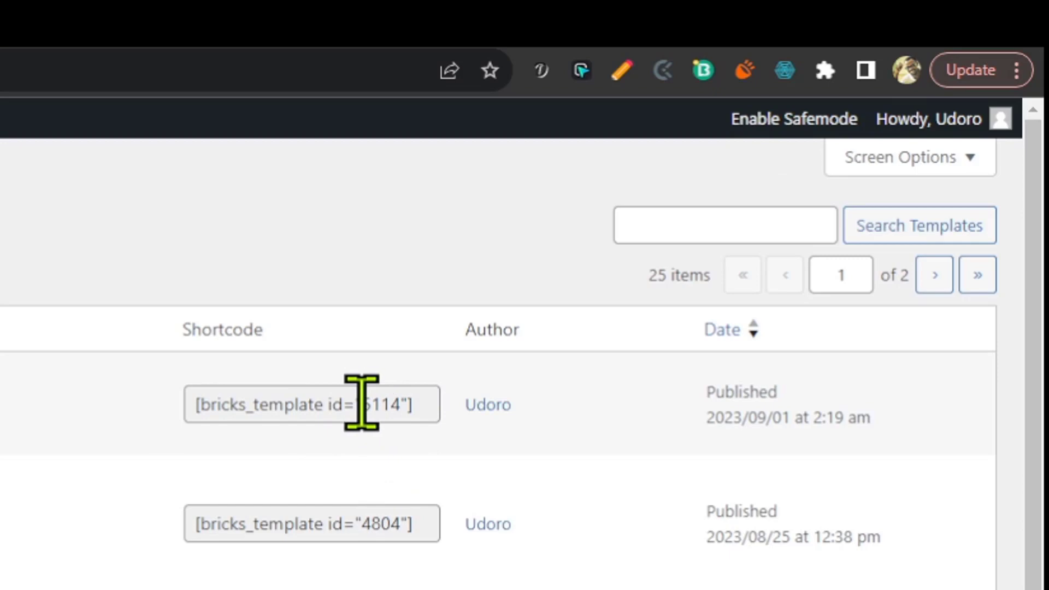
drag(753, 173, 763, 173)
drag(384, 404, 403, 405)
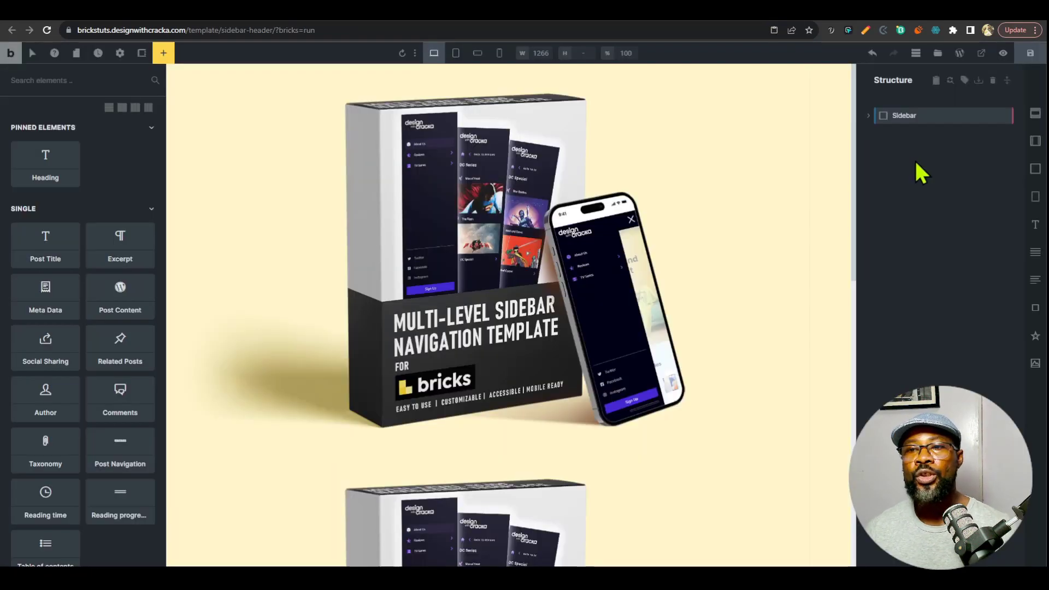
Step: Open the Slide nav CSS code element inside the Sidebar and locate the INSIDE BRICKS rules containing the post ID selectors
click(869, 116)
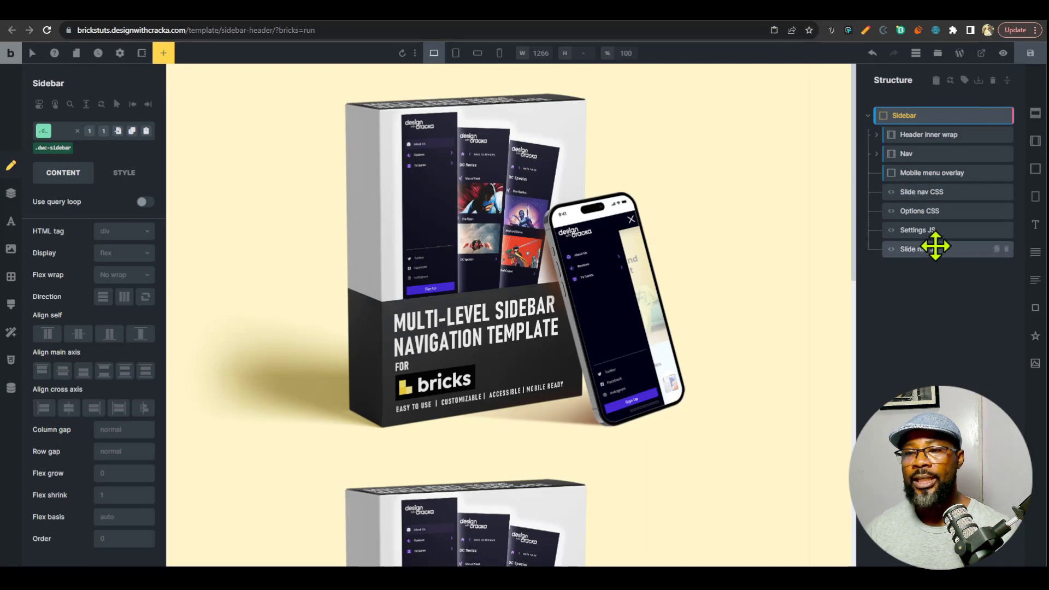
click(924, 193)
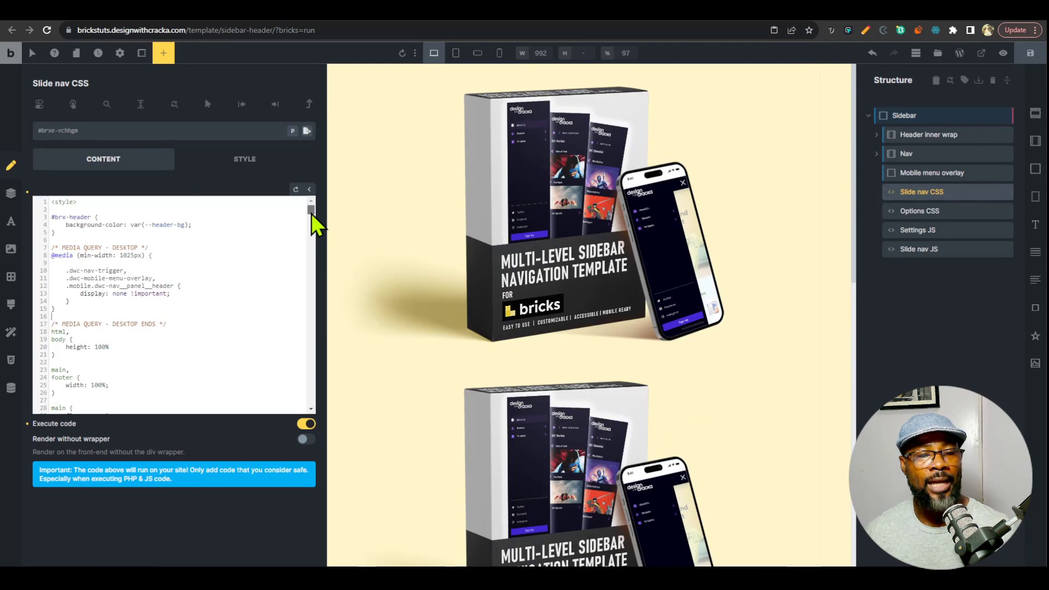
drag(312, 210, 312, 396)
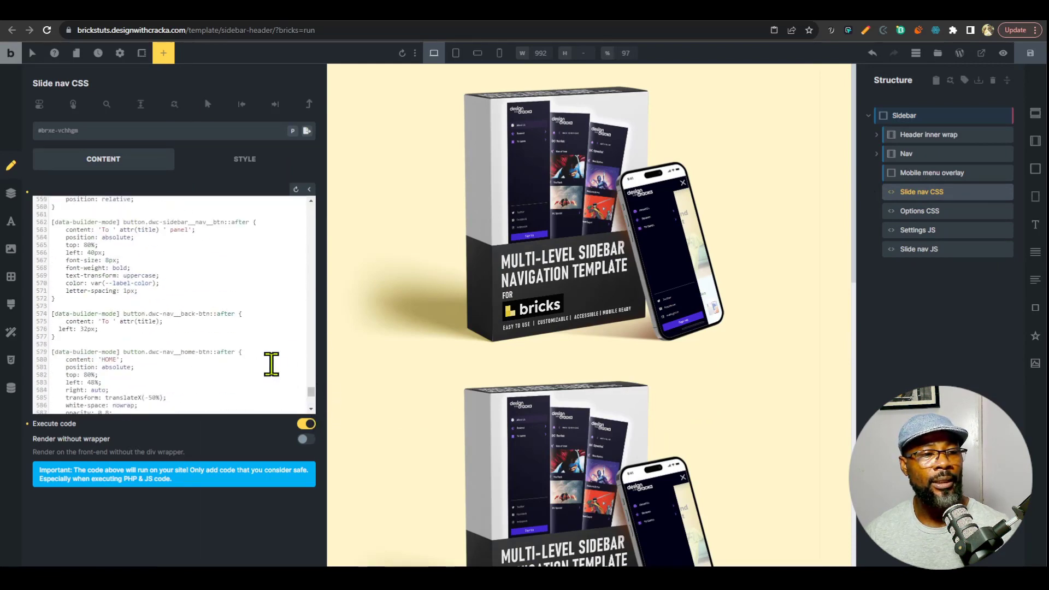
scroll(271, 364, up, 3)
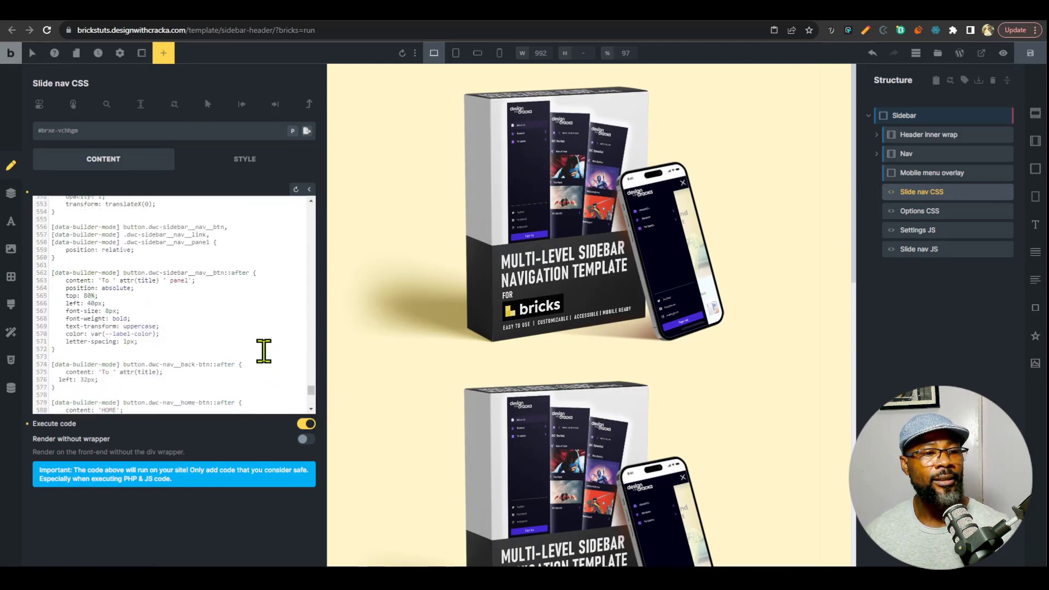
scroll(264, 351, up, 12)
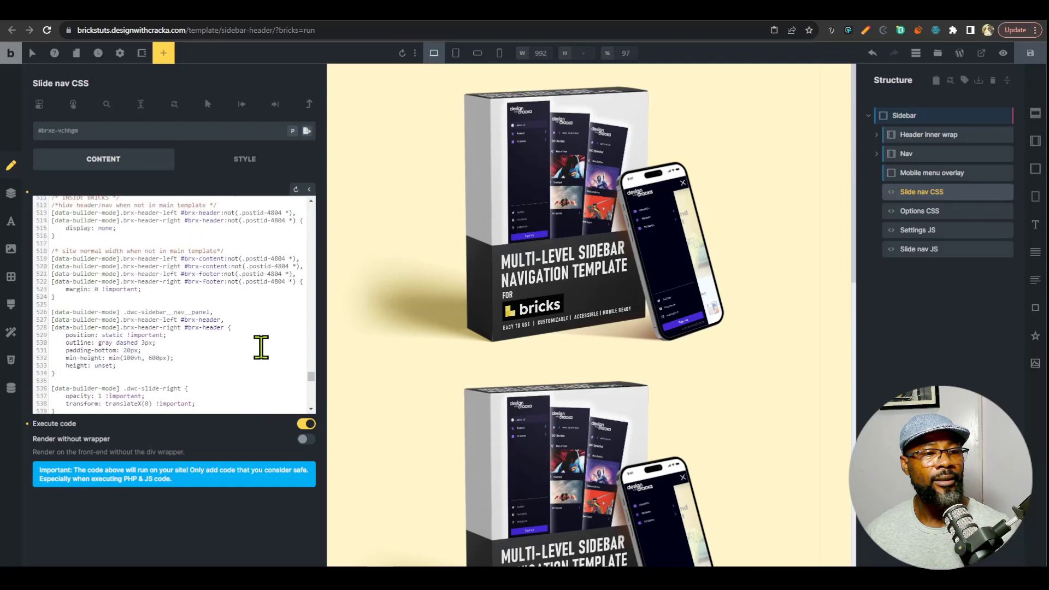
scroll(261, 347, up, 2)
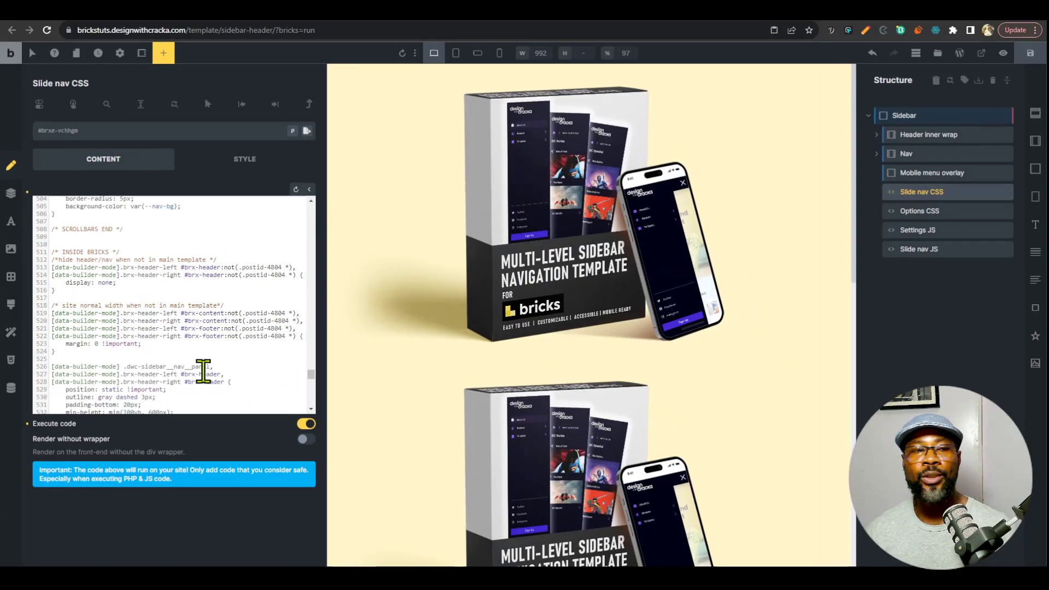
Step: Search the web for "replace text online", open the Unit-Conversion.info replace text tool, and switch back to the Bricks template
key(ctrl+t)
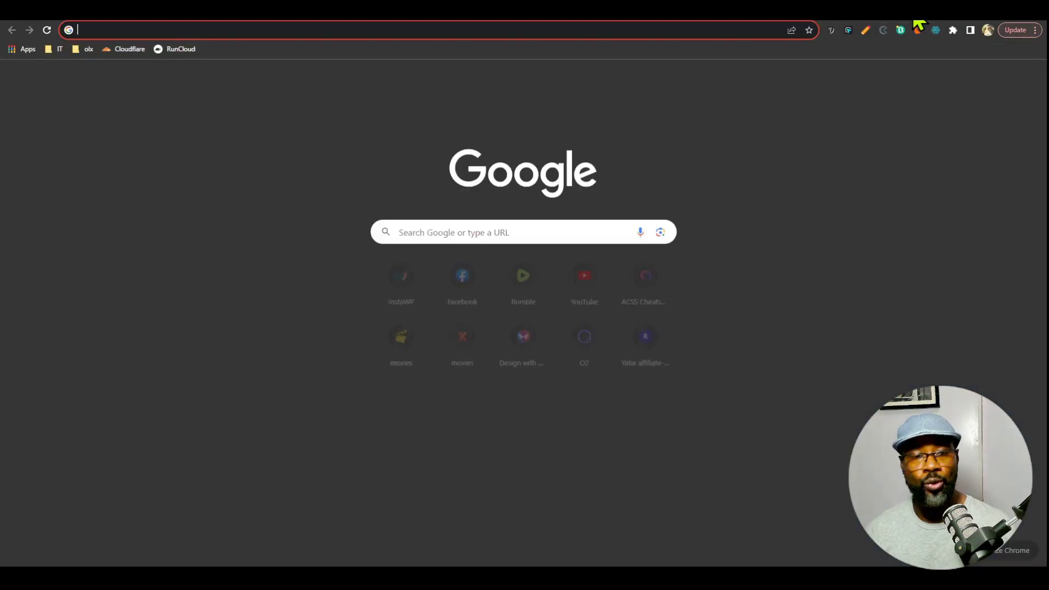
text(replace text online)
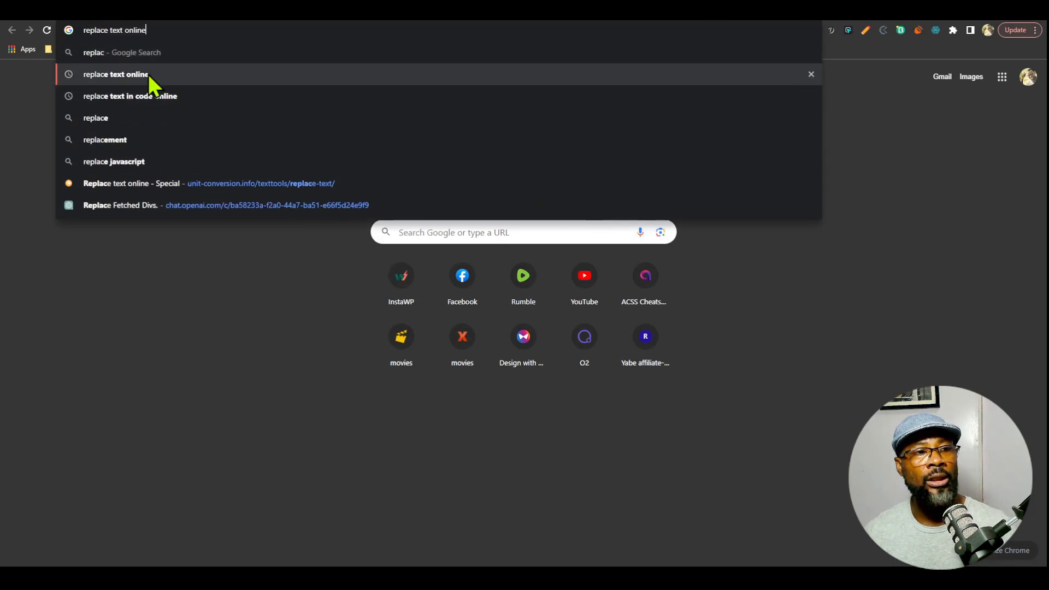
click(149, 74)
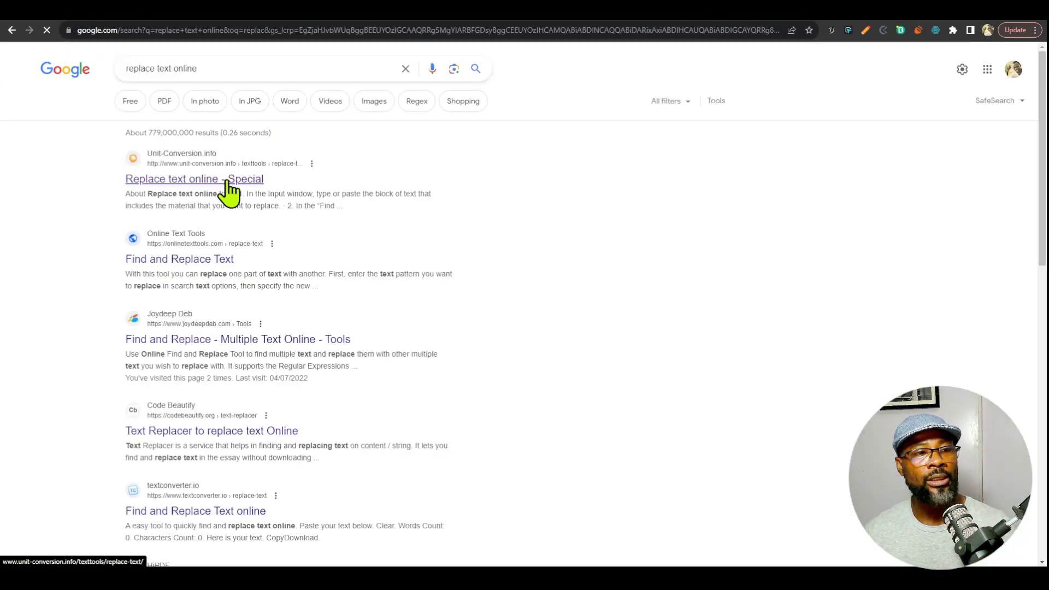
click(781, 22)
click(742, 21)
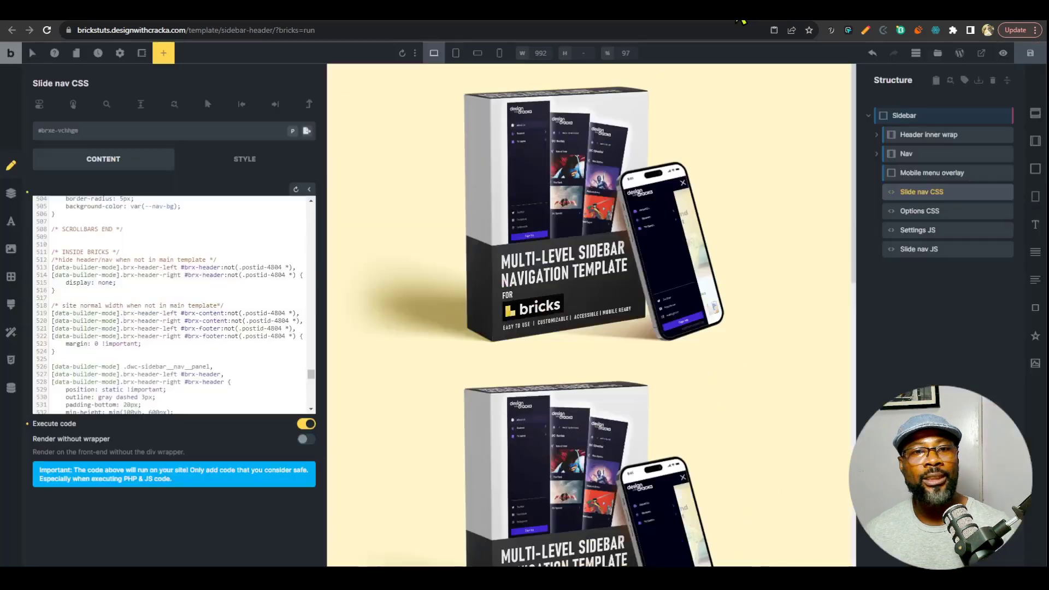
Step: Cut the entire Slide nav CSS code and paste it as the input data of the online replace text tool
scroll(217, 292, up, 5)
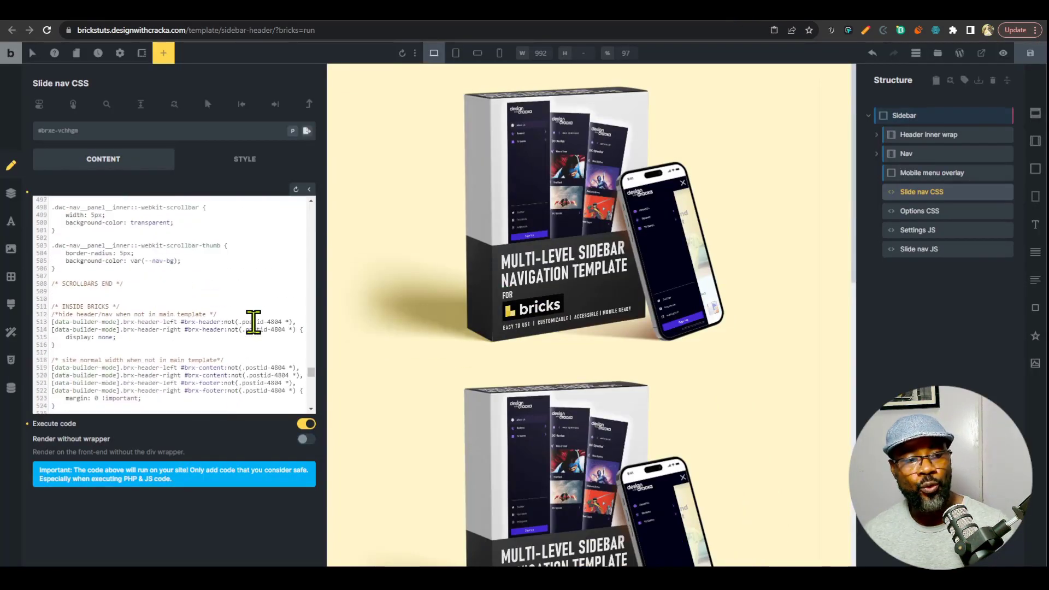
scroll(254, 327, down, 5)
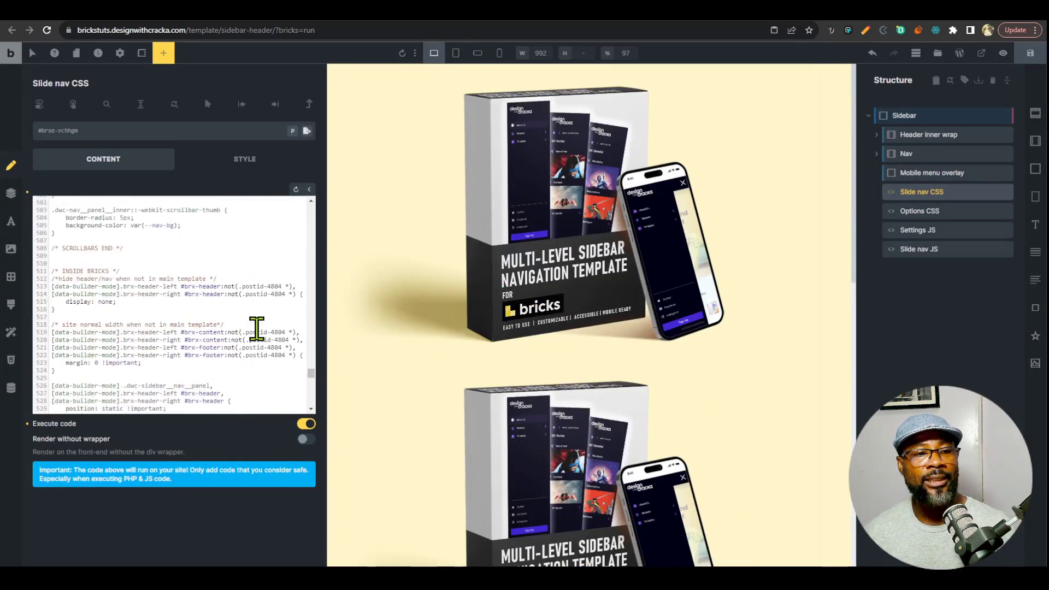
key(ctrl+a)
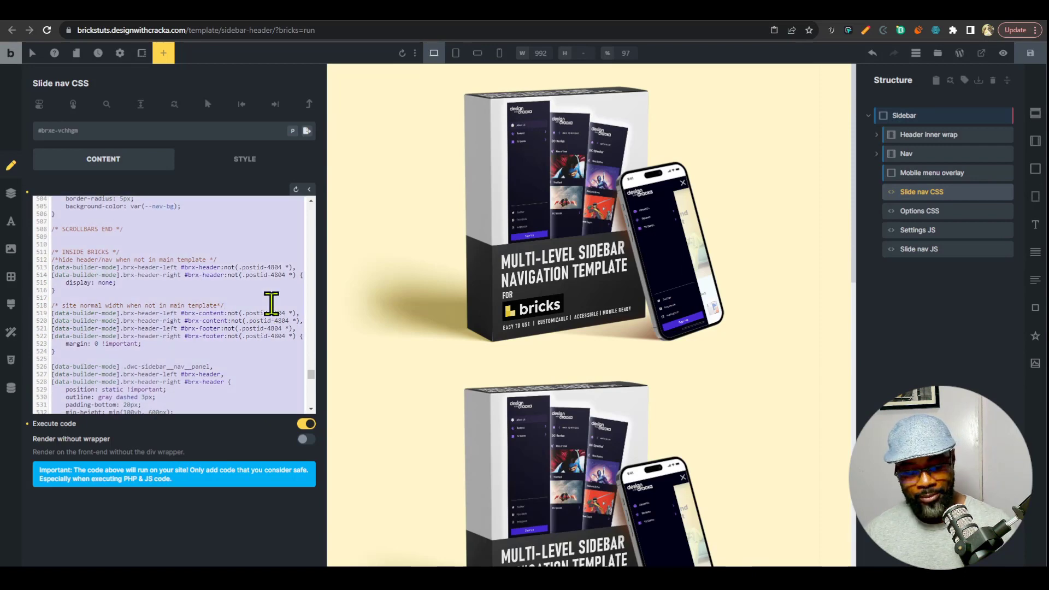
key(BackSpace)
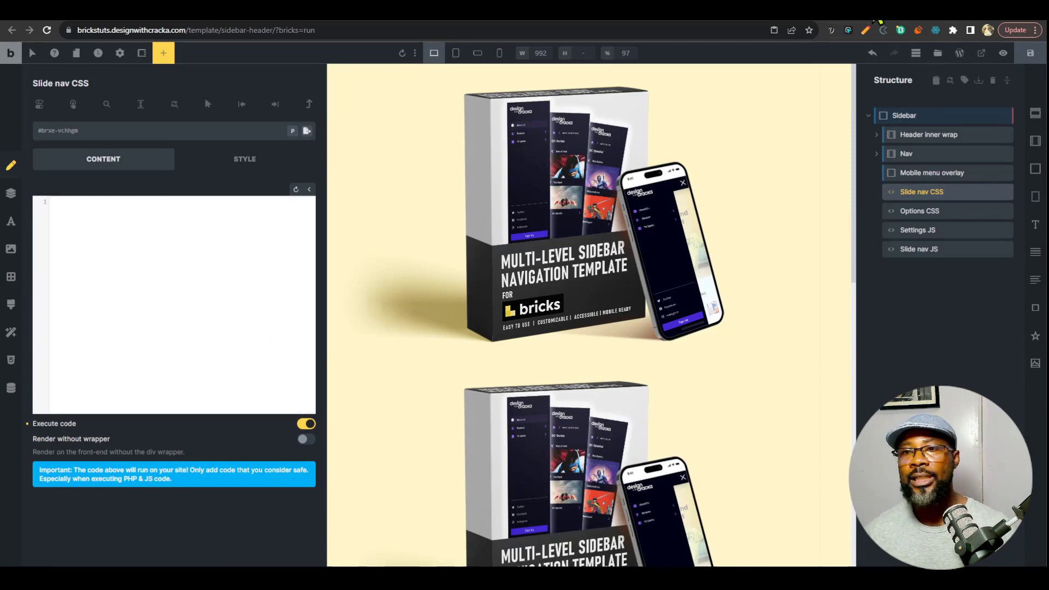
click(874, 13)
click(558, 201)
key(ctrl+v)
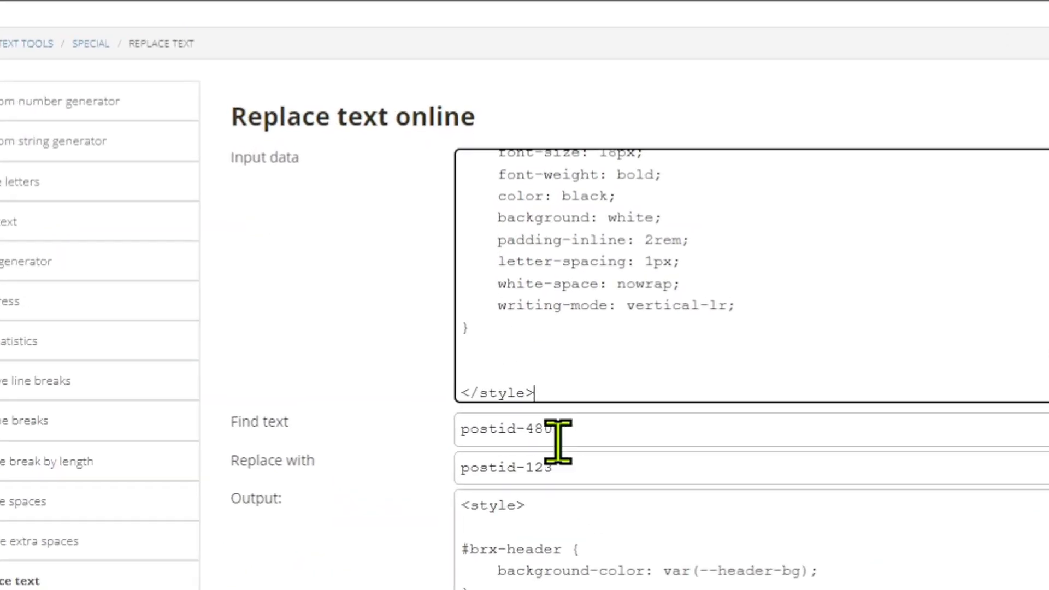
Step: Clear the old search and replacement values, and set the tool to find postid-4804 and replace it with postid-5114
drag(546, 297, 446, 310)
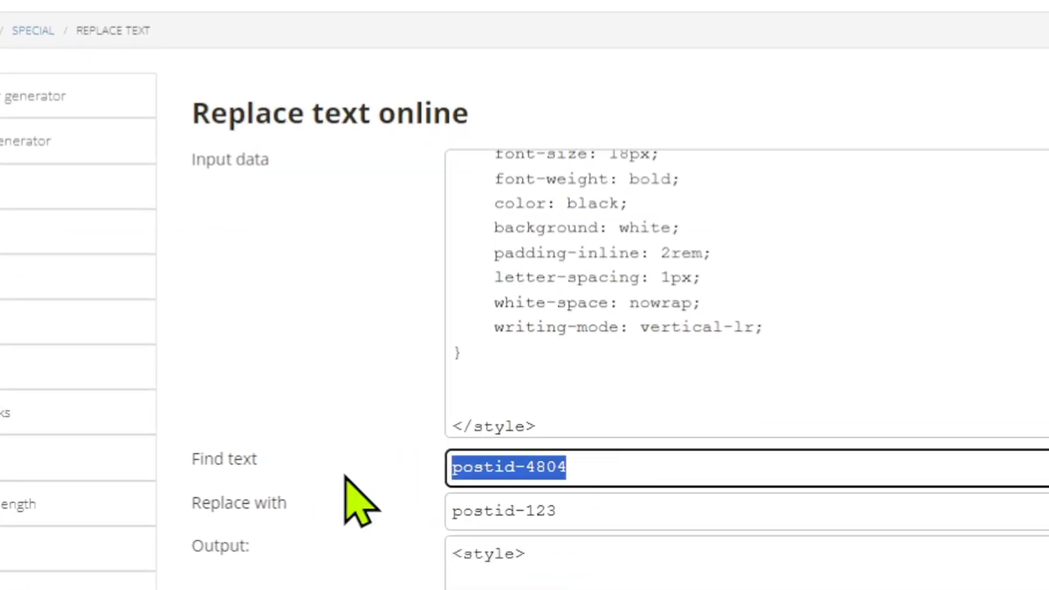
key(BackSpace)
click(647, 510)
triple_click(633, 510)
key(BackSpace)
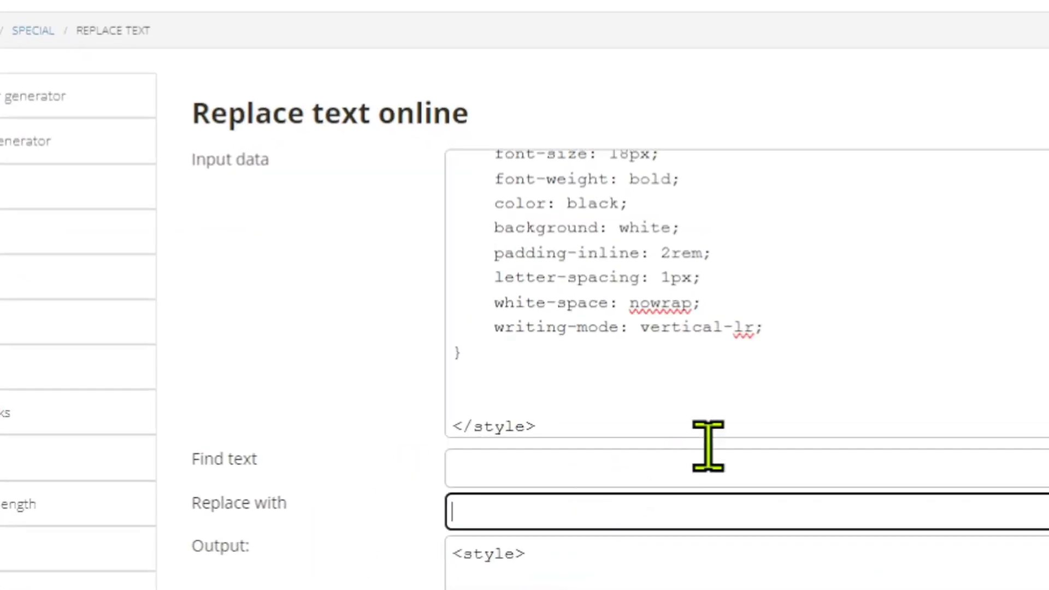
scroll(711, 372, up, 8)
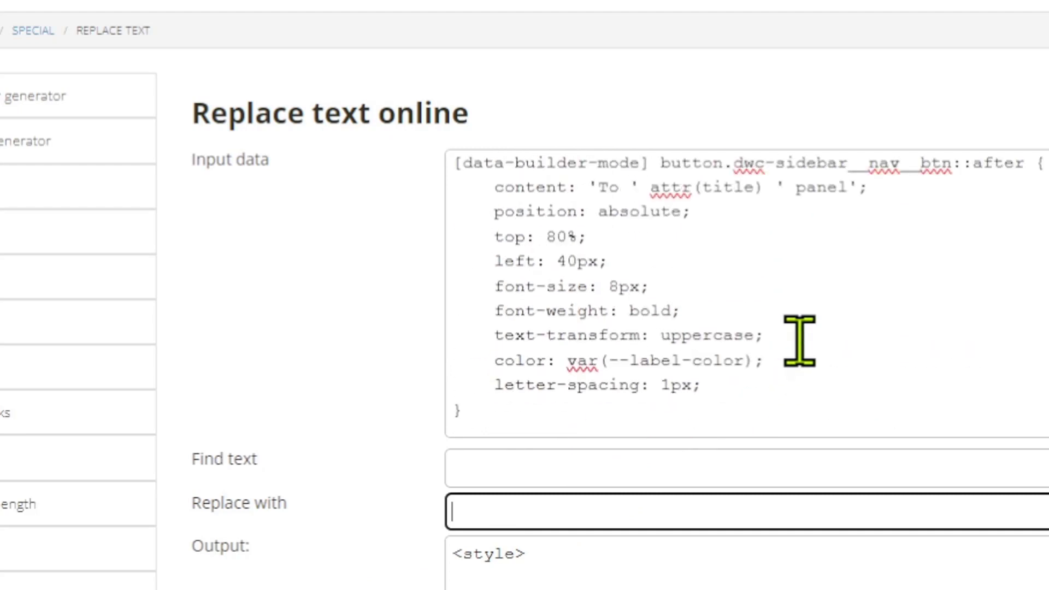
click(638, 465)
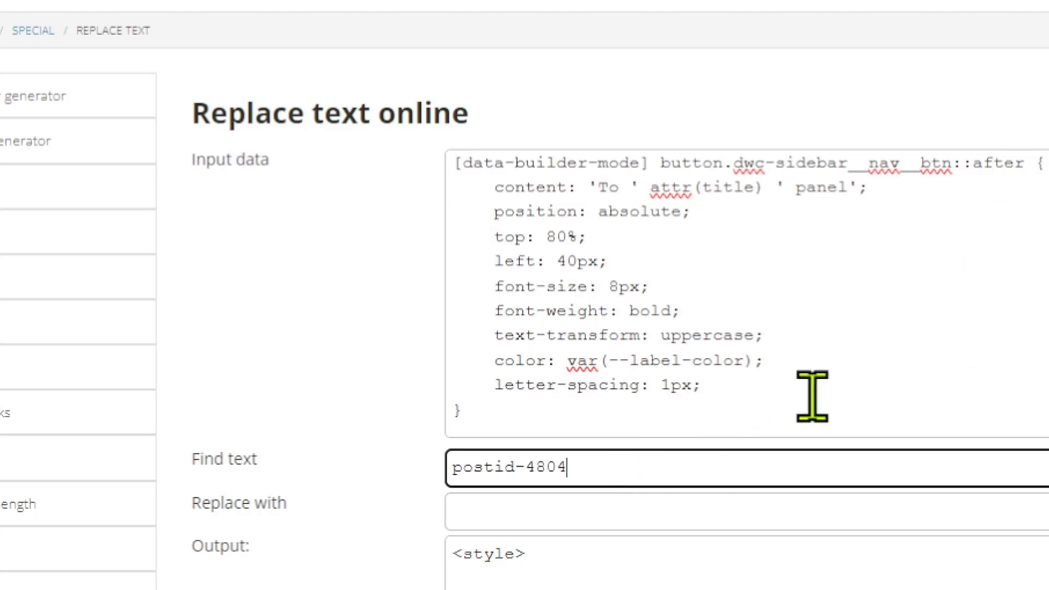
scroll(874, 355, up, 2)
scroll(939, 323, down, 3)
click(638, 505)
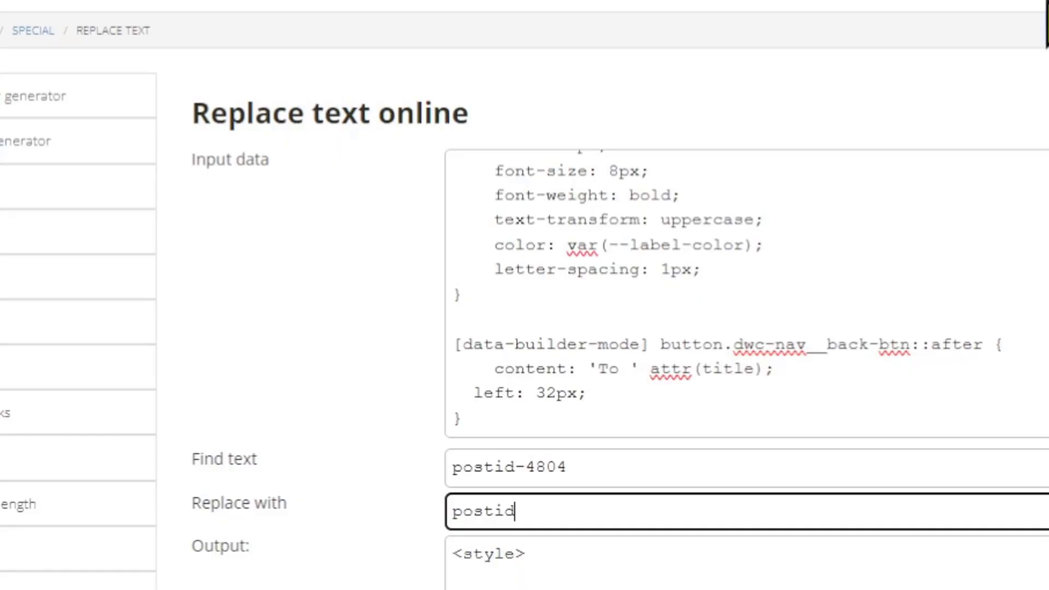
text(-5114)
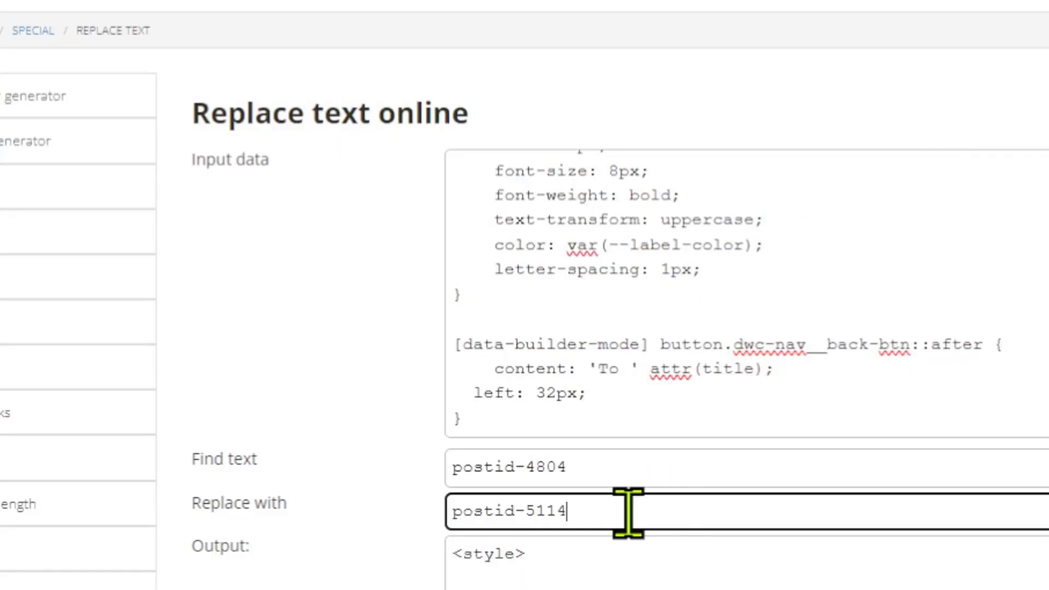
Step: Copy the tool's entire output and paste it into the empty Slide nav CSS code element in Bricks
click(765, 574)
scroll(836, 574, down, 2)
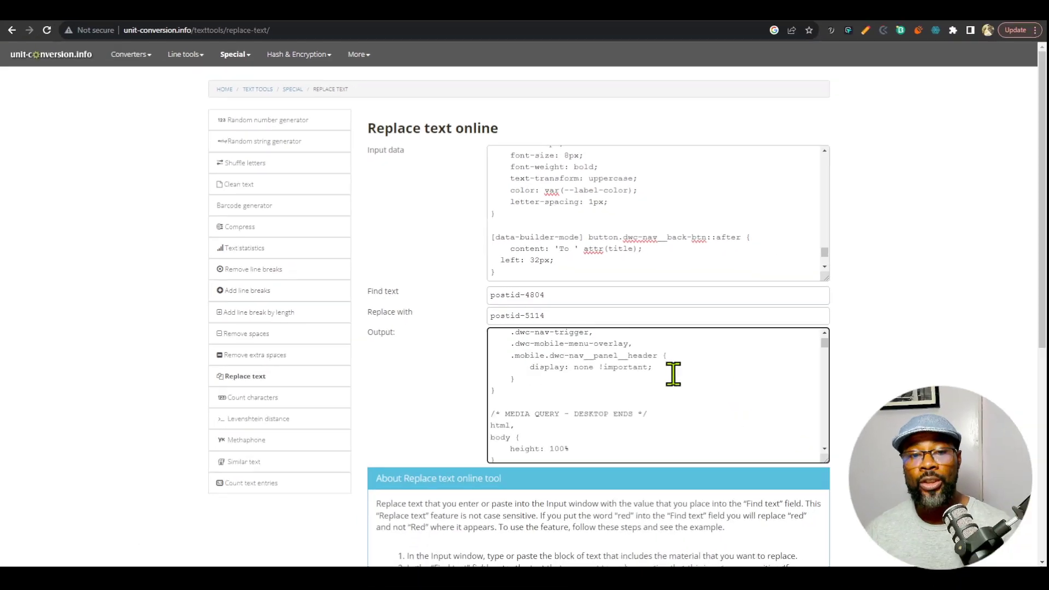
scroll(836, 574, up, 2)
scroll(602, 286, down, 2)
key(ctrl+a)
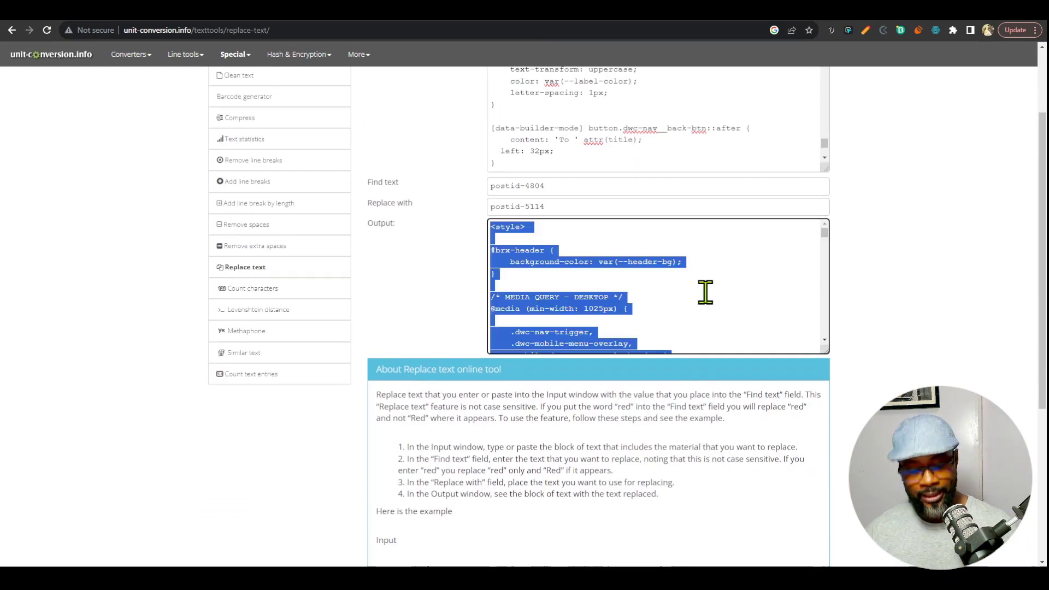
click(721, 14)
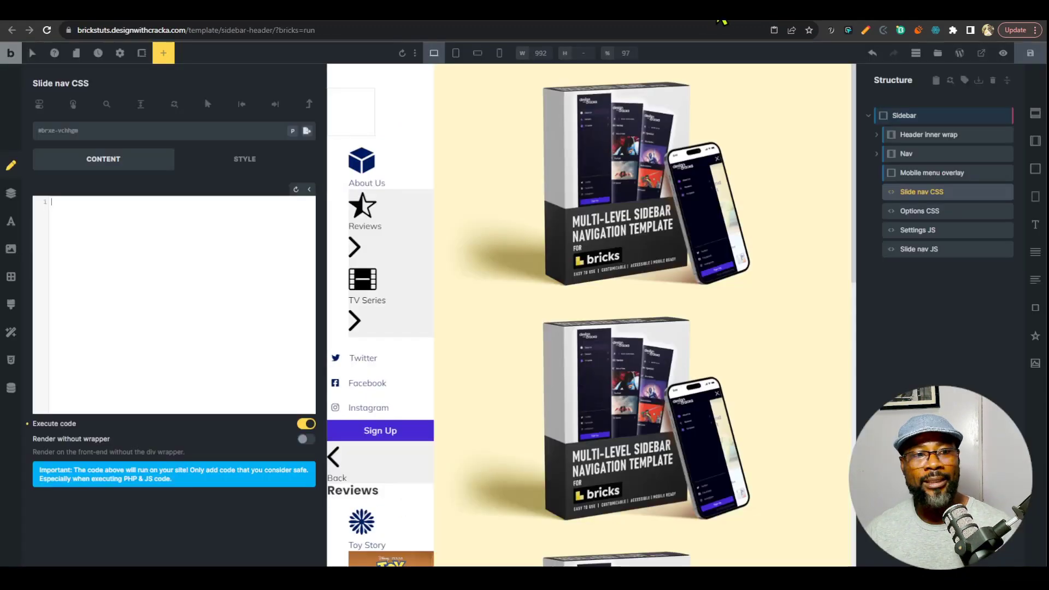
click(224, 312)
key(ctrl+v)
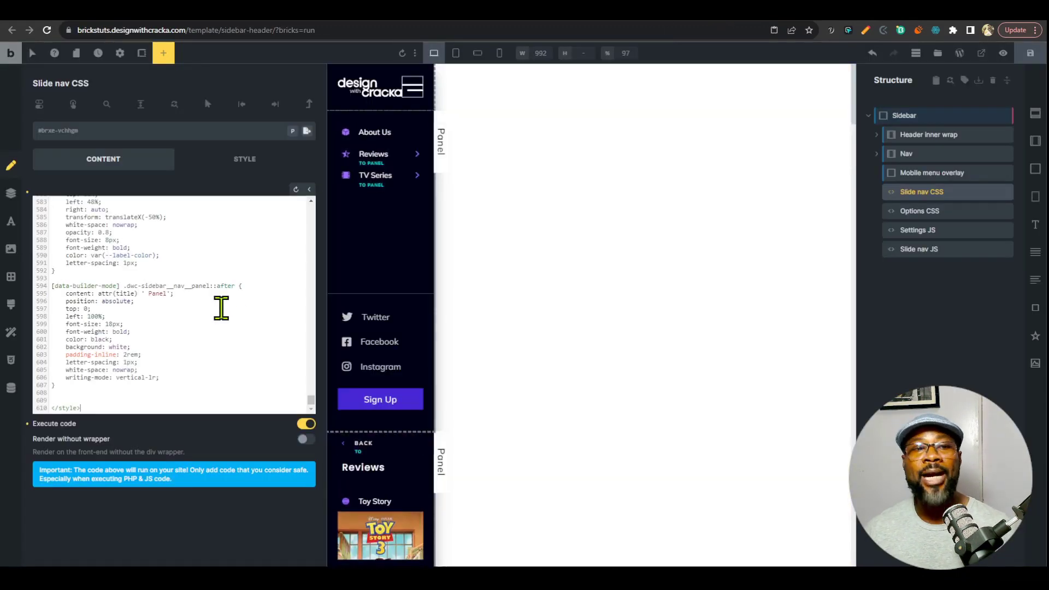
Step: Check the post ID in the INSIDE BRICKS selectors of the pasted Slide nav CSS code
scroll(195, 343, up, 3)
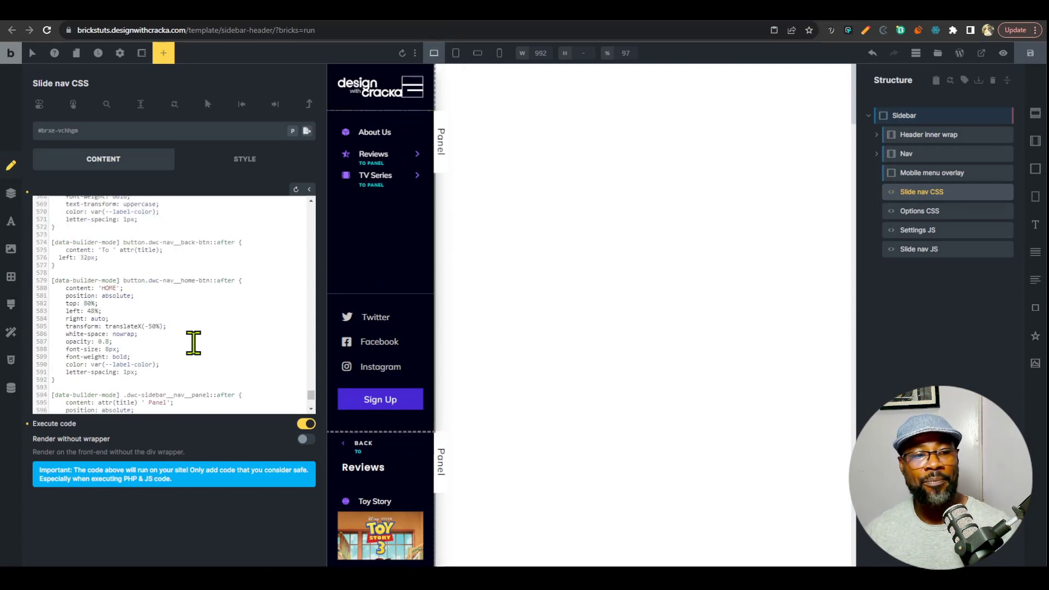
scroll(206, 342, down, 3)
scroll(207, 342, up, 10)
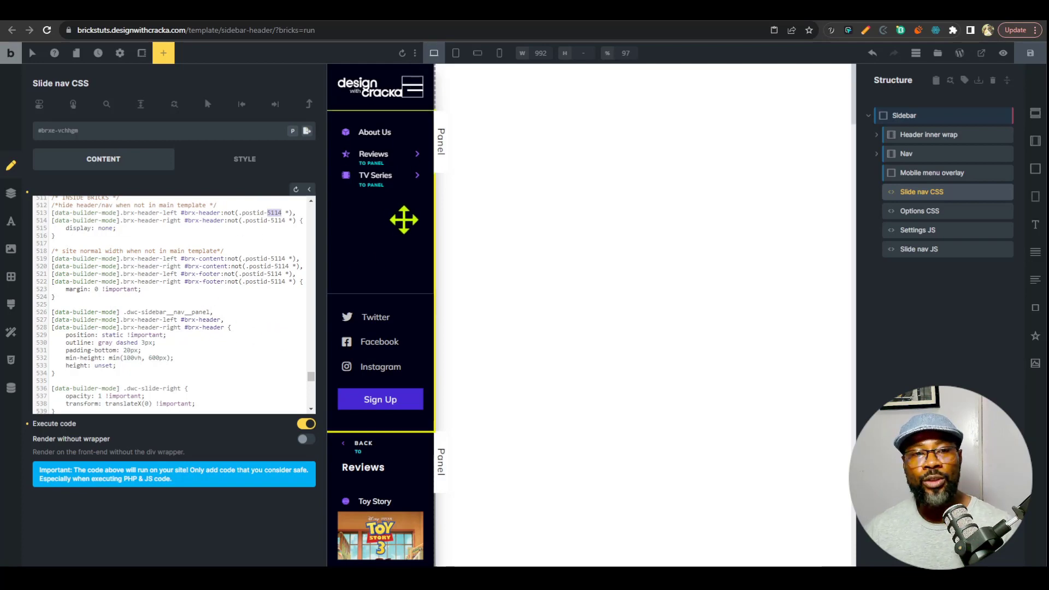
scroll(392, 370, down, 5)
scroll(401, 451, up, 2)
Step: Show the Slide nav CSS style settings and review the stacked sidebar panels on the canvas, returning to the first panel
click(245, 159)
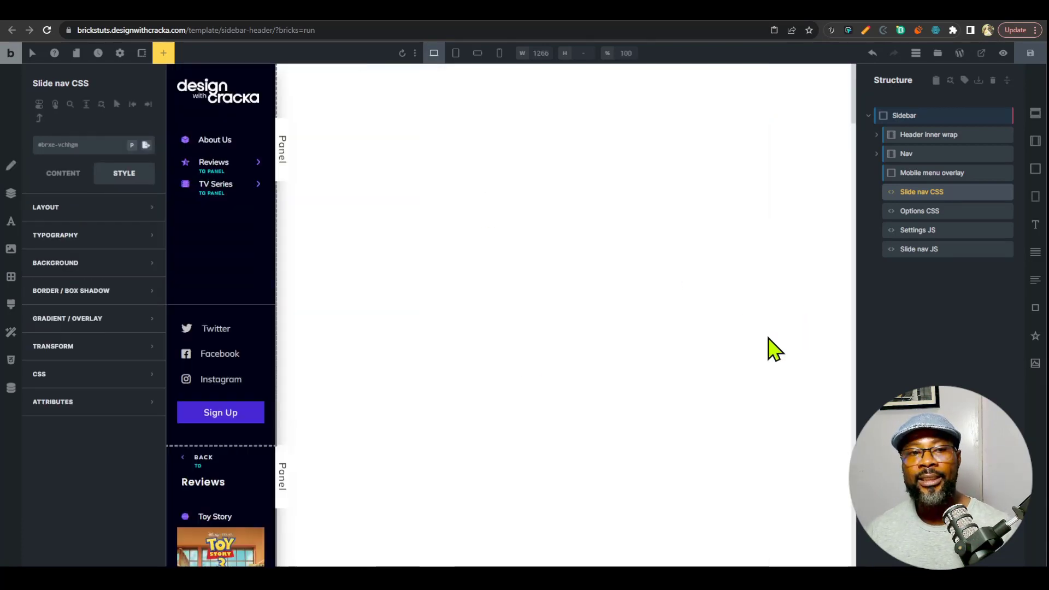
scroll(265, 401, down, 10)
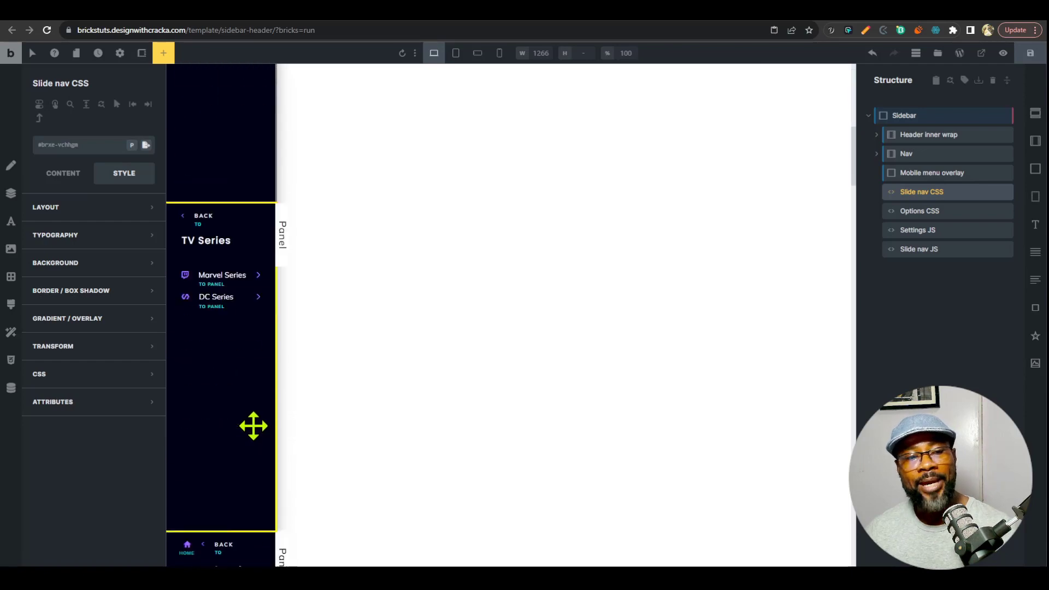
scroll(253, 426, up, 3)
scroll(254, 426, down, 10)
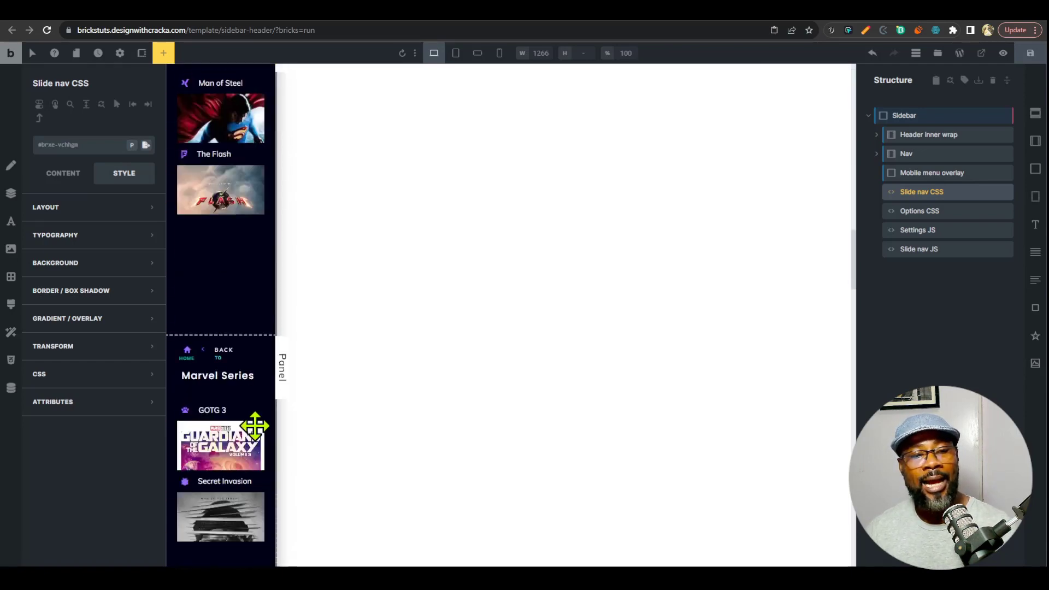
scroll(256, 426, down, 10)
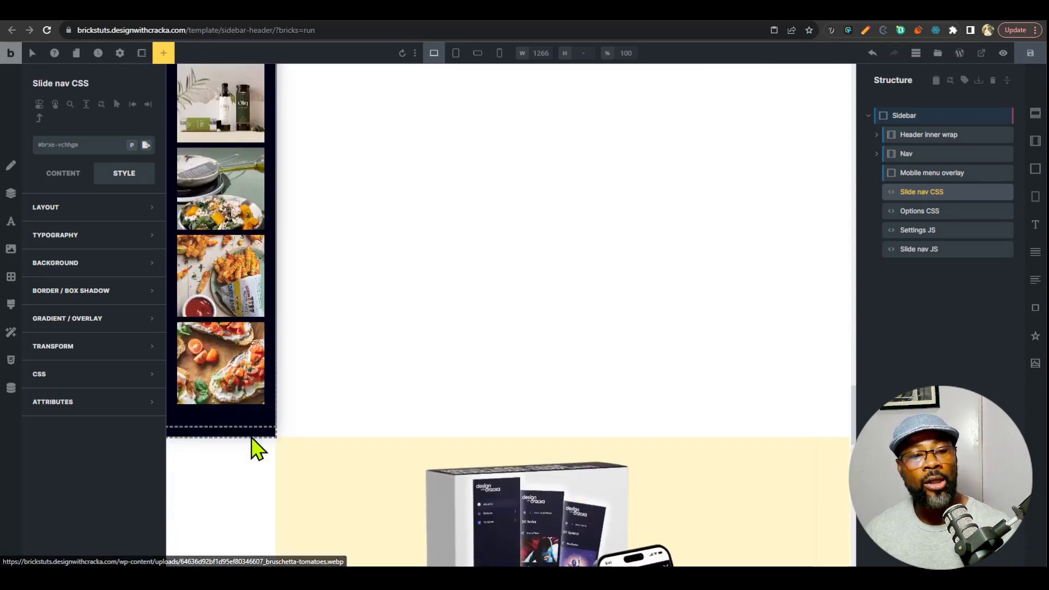
scroll(251, 445, up, 3)
scroll(616, 437, down, 9)
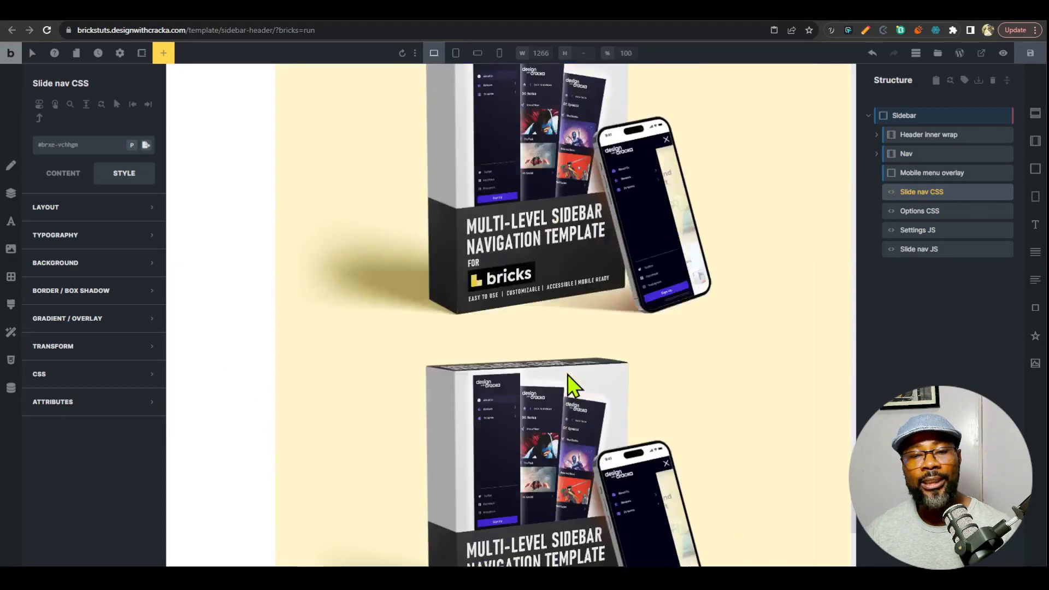
scroll(557, 428, up, 5)
scroll(253, 371, up, 8)
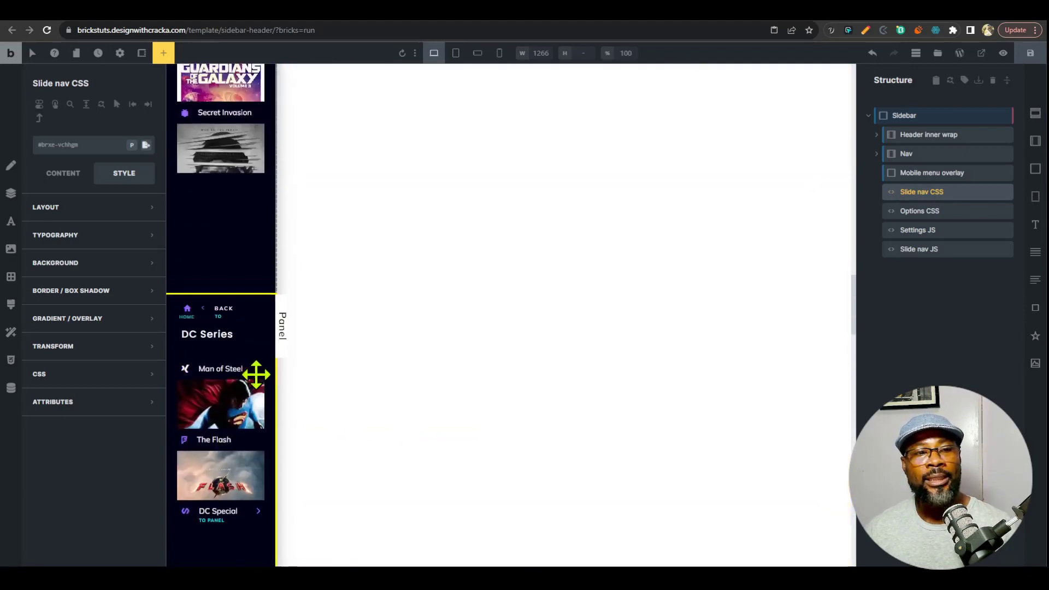
scroll(230, 303, up, 8)
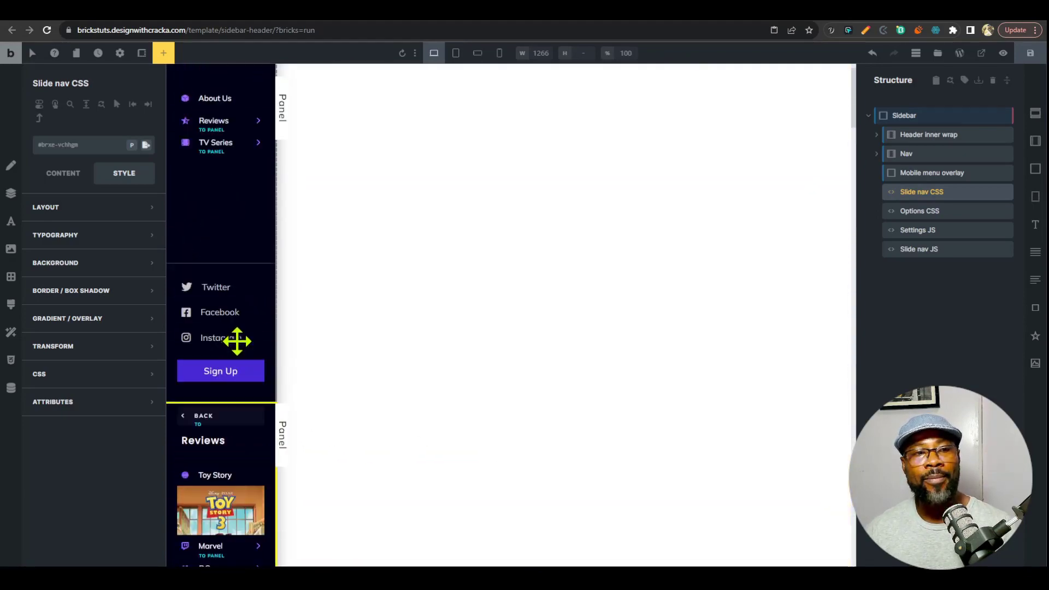
Step: Show the code of the Options CSS element and look through its sidebar variables from start to end
click(930, 216)
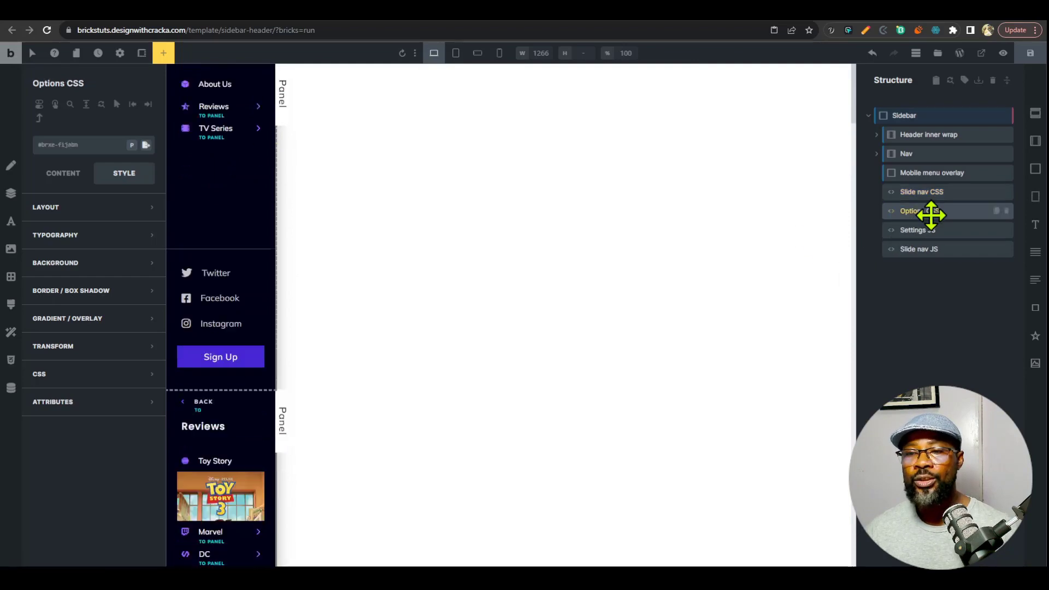
scroll(224, 249, down, 5)
scroll(225, 248, down, 2)
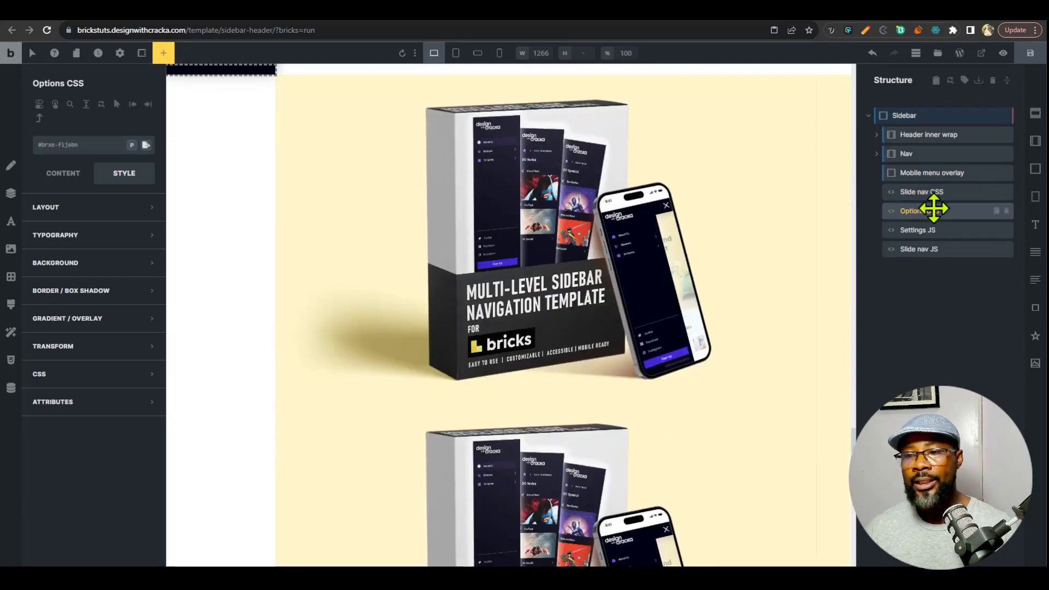
click(66, 178)
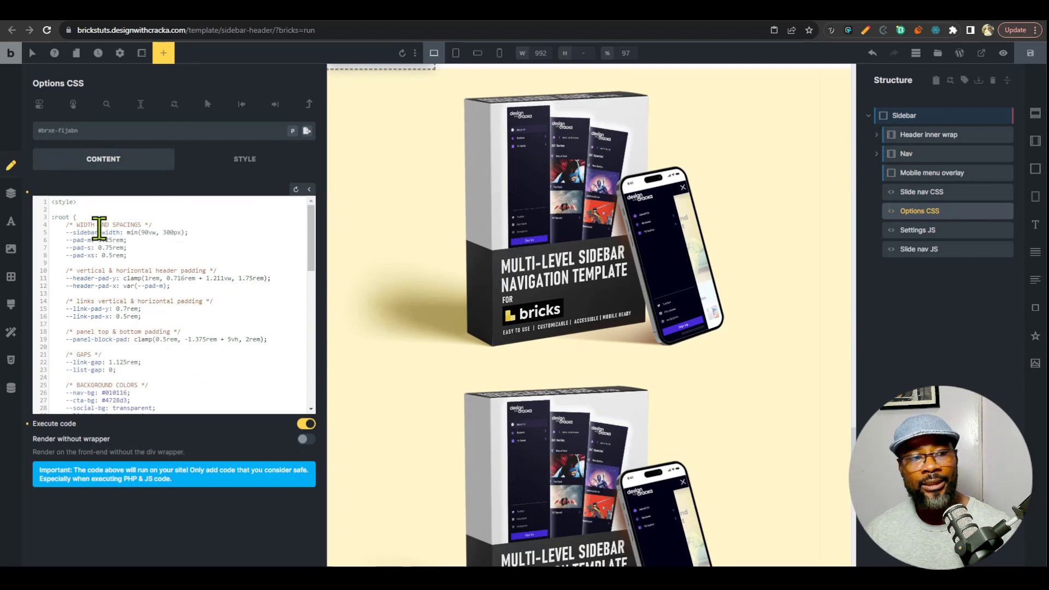
scroll(99, 229, down, 8)
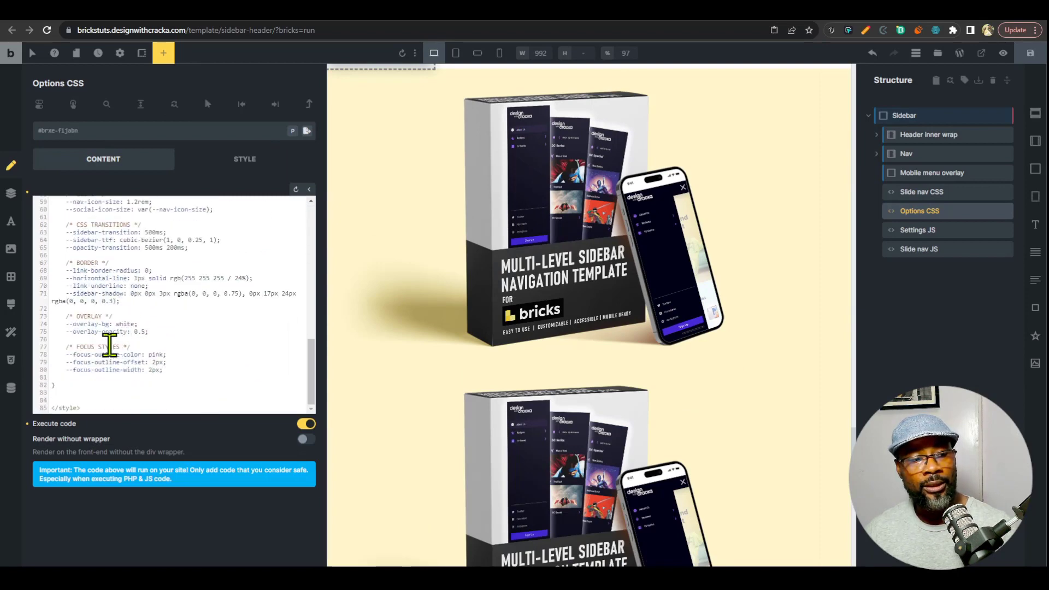
scroll(174, 355, up, 8)
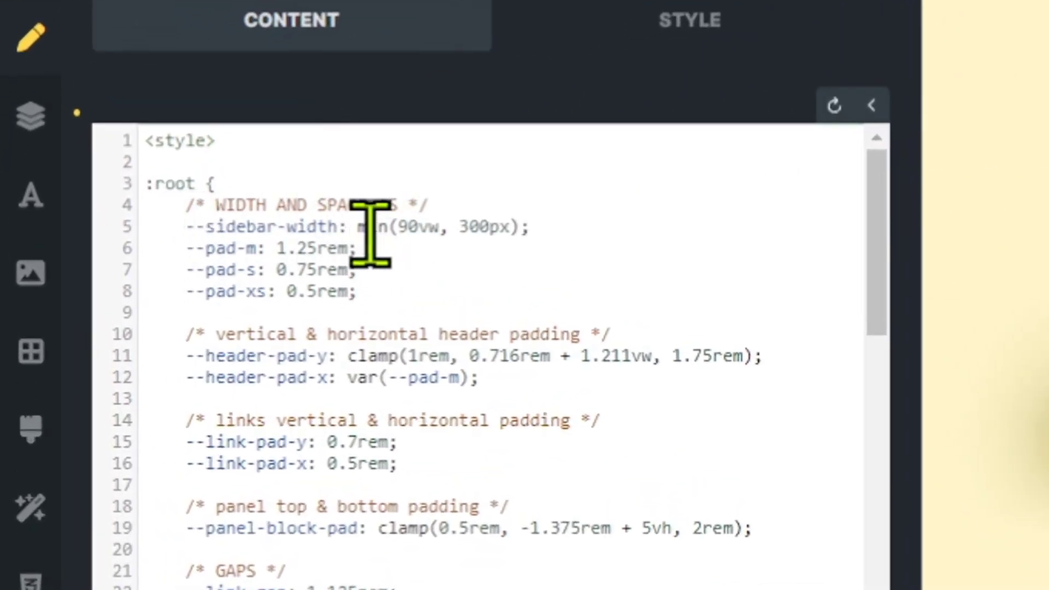
Step: Copy min(90vw, 300px) from the --sidebar-width variable and use it as the header width in the template settings
drag(361, 227, 522, 236)
key(ctrl+c)
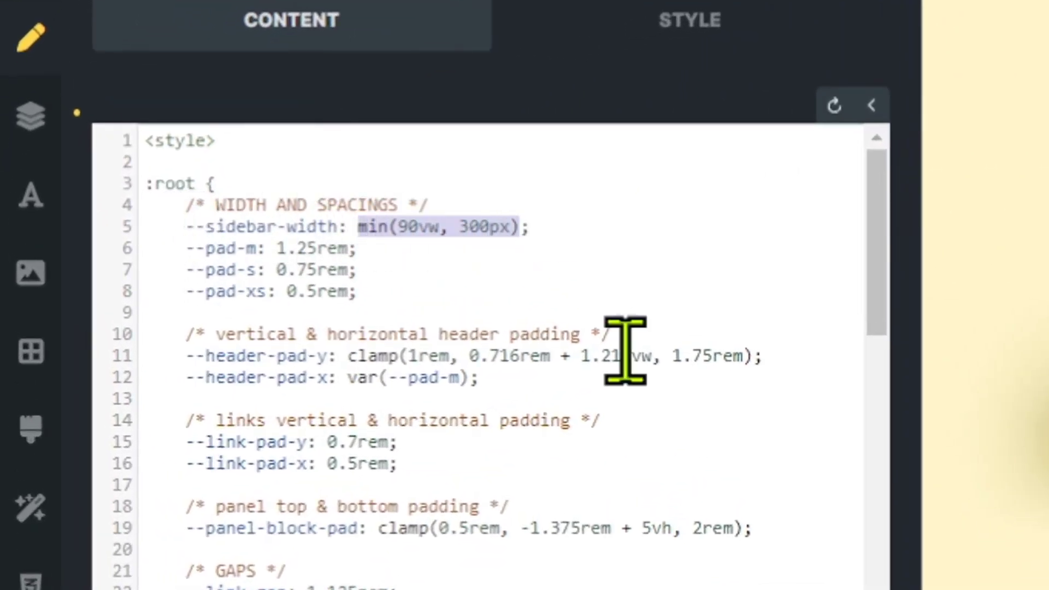
click(438, 227)
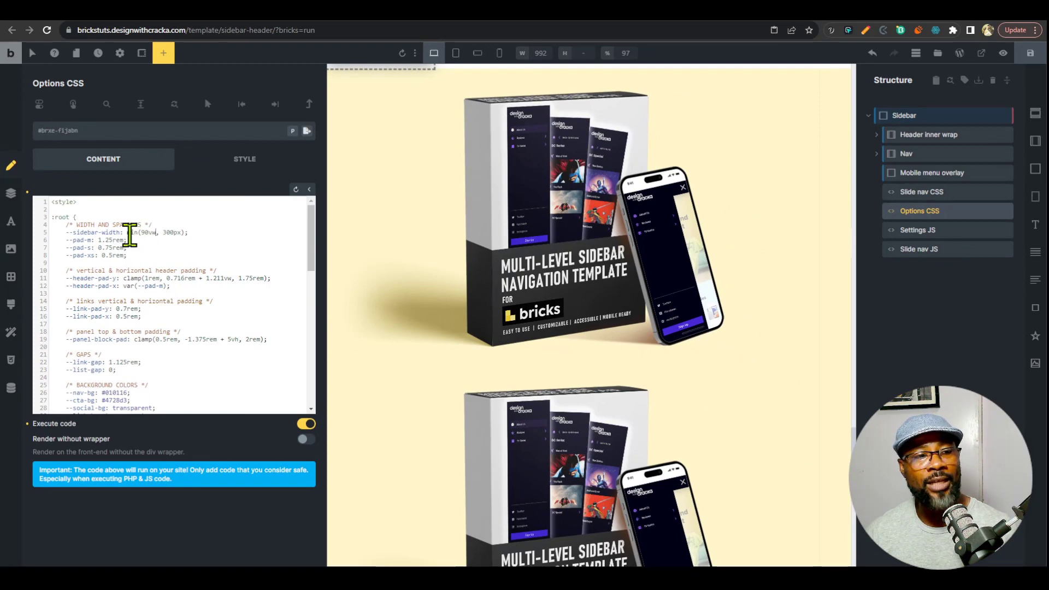
click(121, 54)
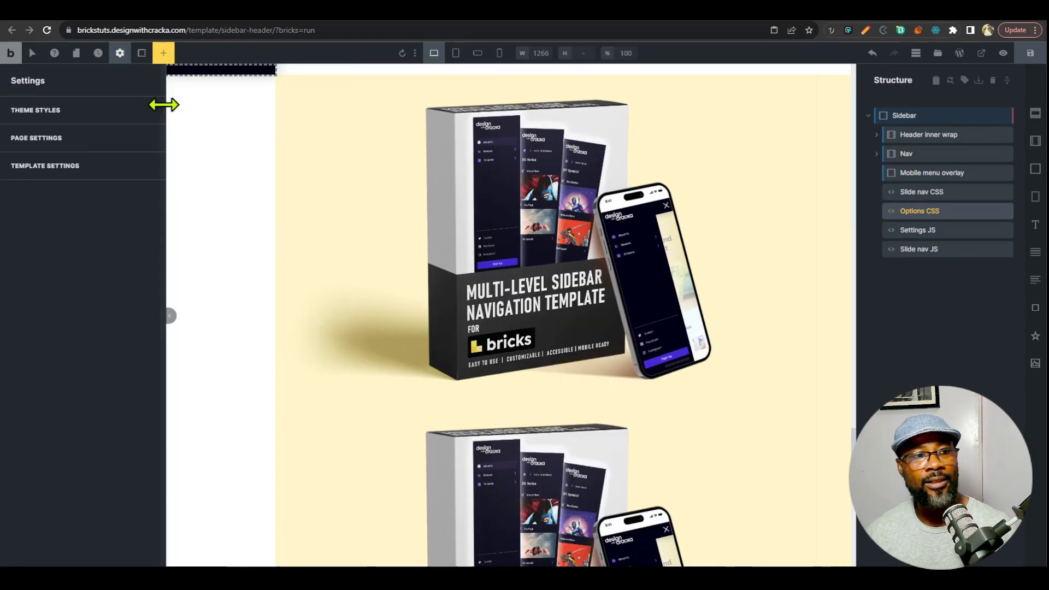
click(83, 168)
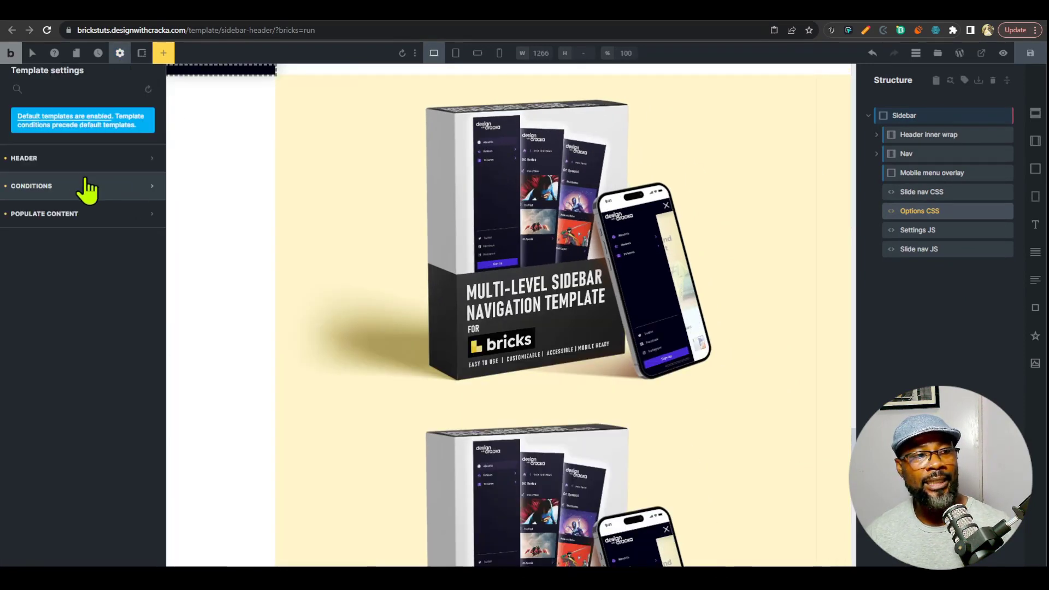
click(123, 207)
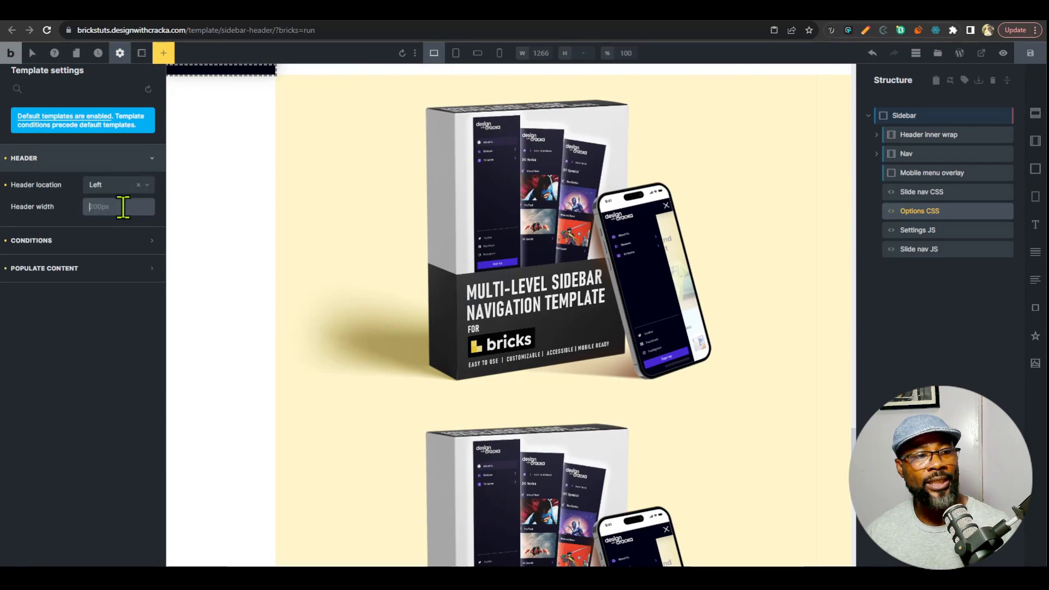
key(ctrl+v)
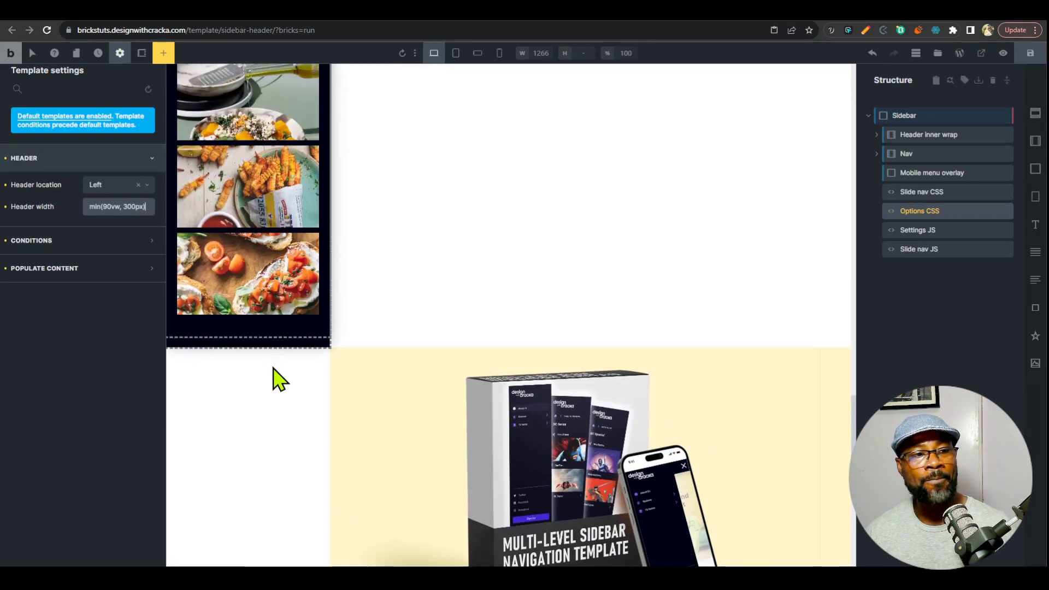
scroll(278, 383, up, 20)
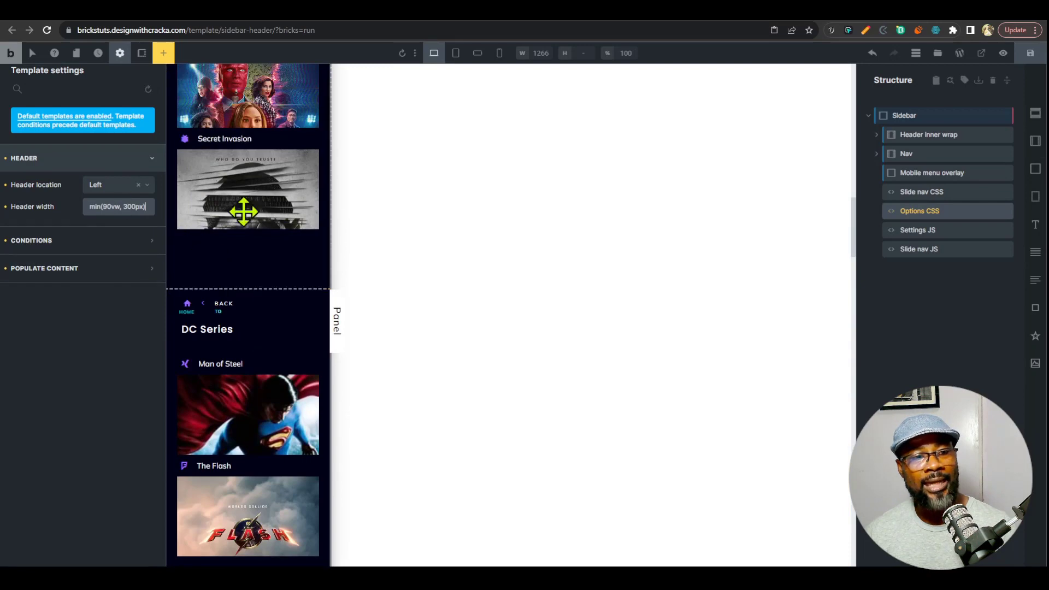
scroll(268, 317, up, 5)
scroll(268, 317, up, 10)
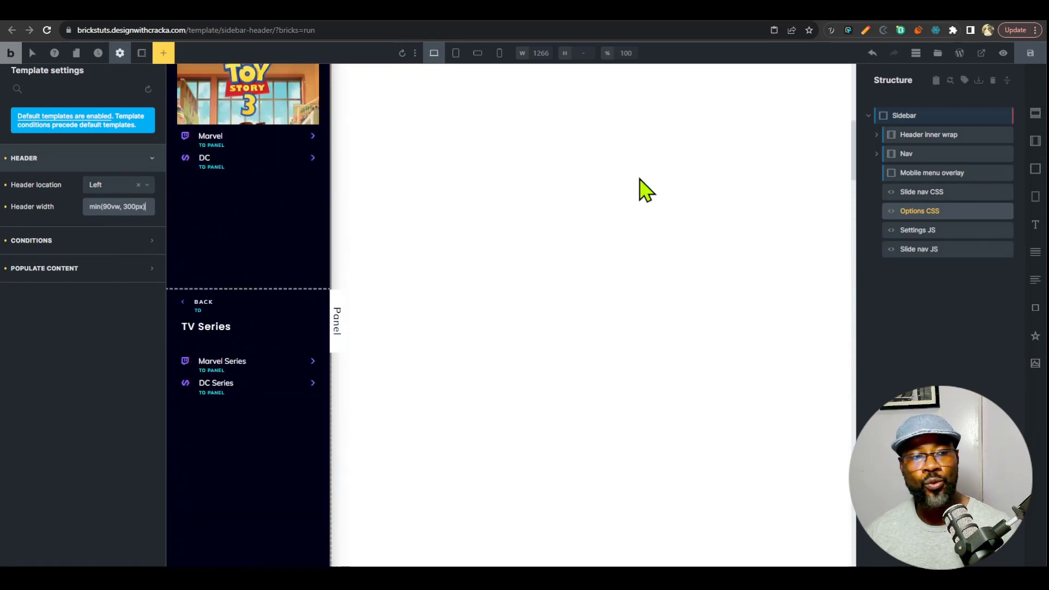
Step: Replace the template's header width with var(--sidebar-width), taking the variable name from the Options CSS code
click(107, 211)
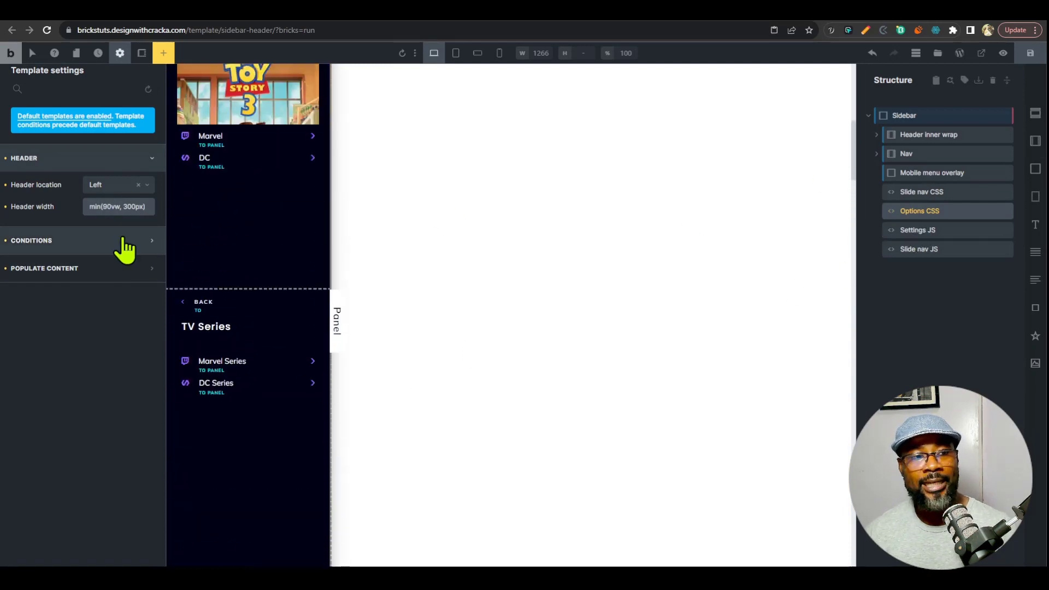
key(ctrl+a)
text(var)
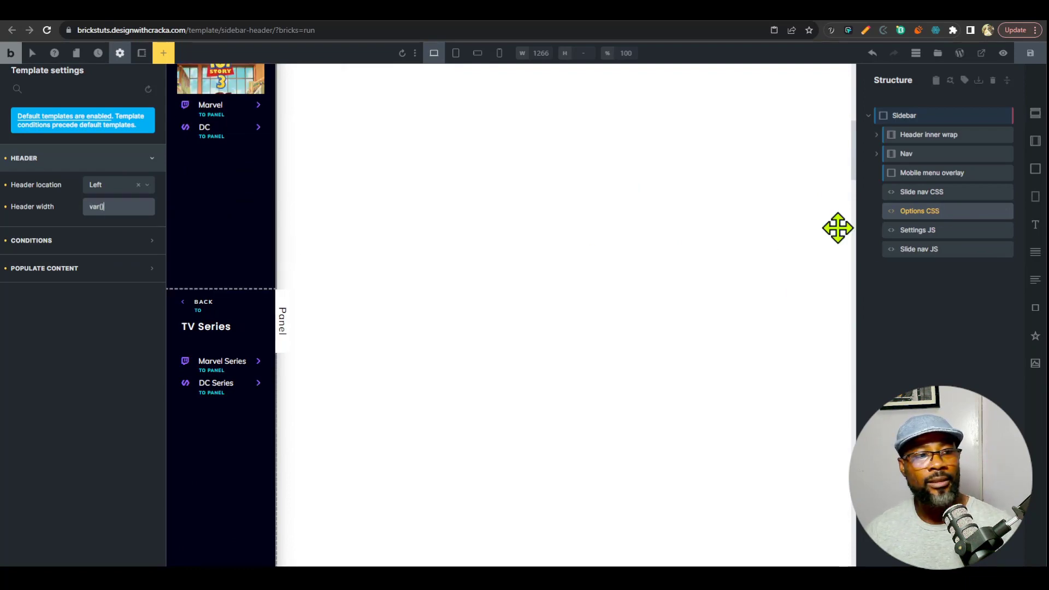
click(947, 216)
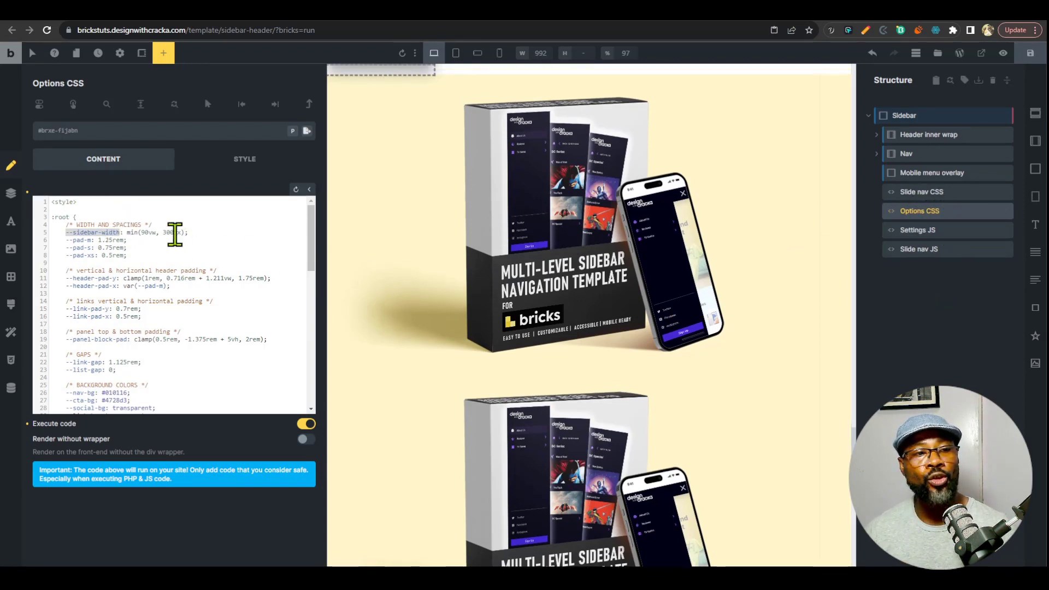
click(935, 194)
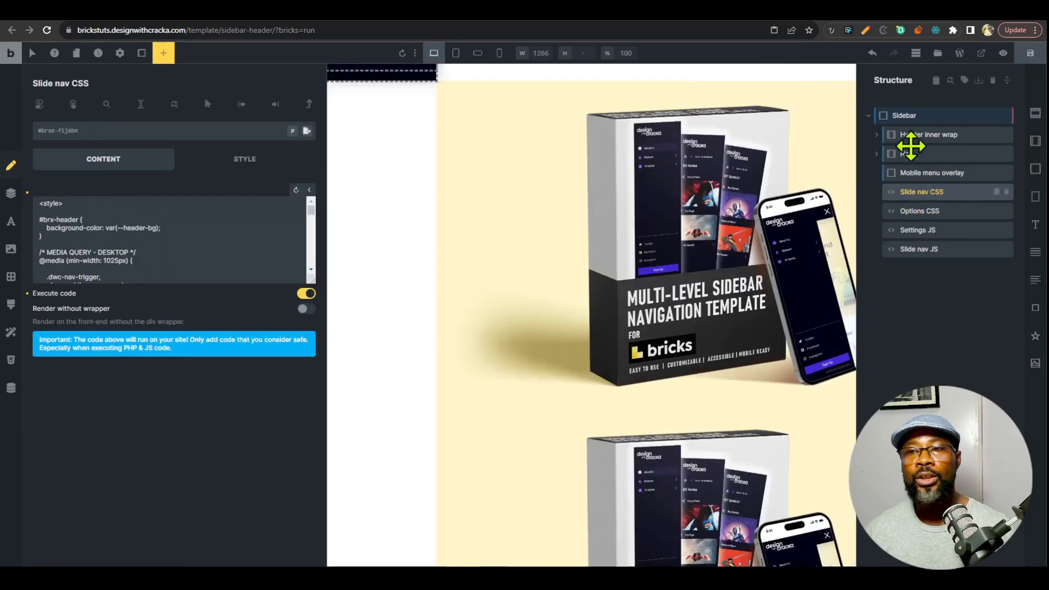
click(87, 162)
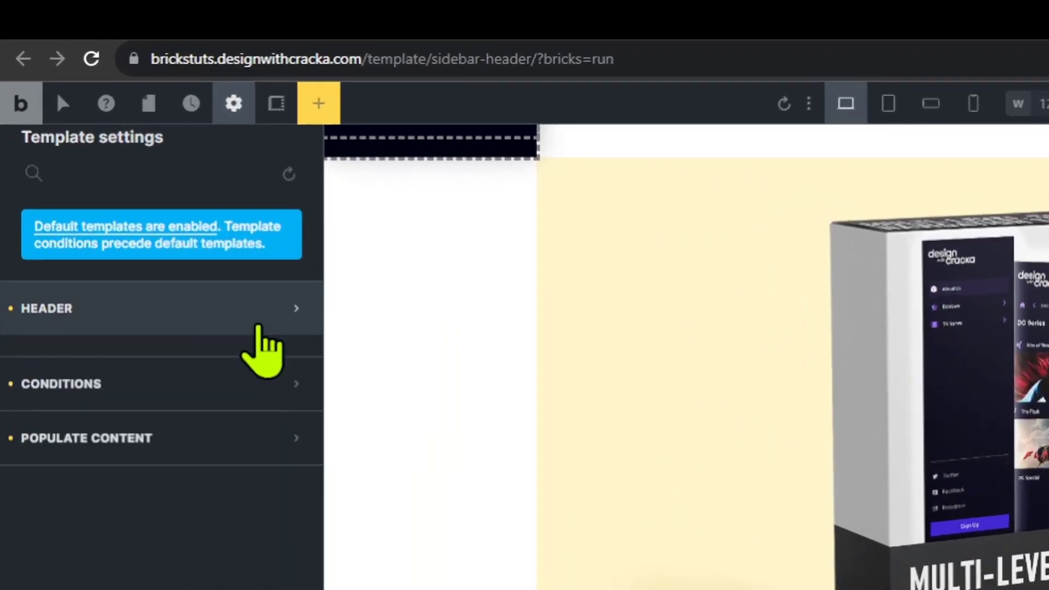
click(134, 166)
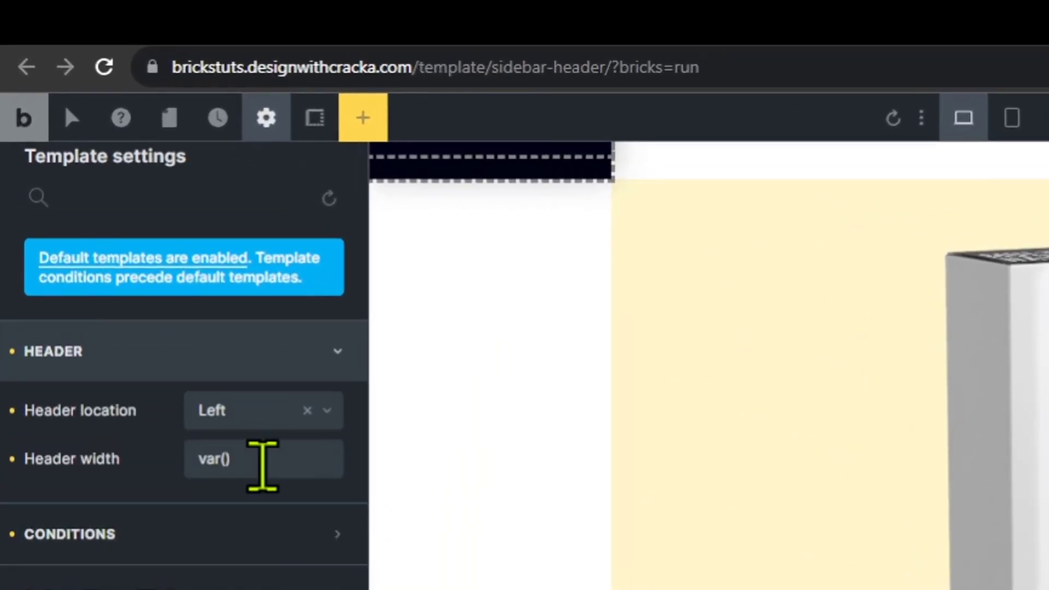
click(255, 459)
click(226, 459)
text(--sidebar-width)
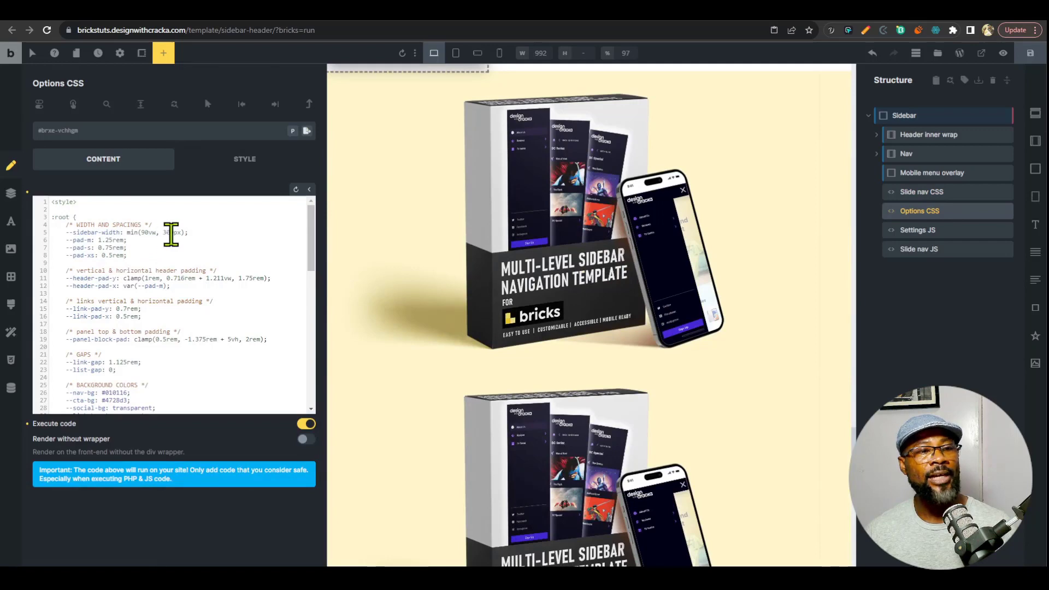
Step: Try a 500px maximum for --sidebar-width in Options CSS, review the panels on the canvas, and restore it to 300px
scroll(492, 307, up, 20)
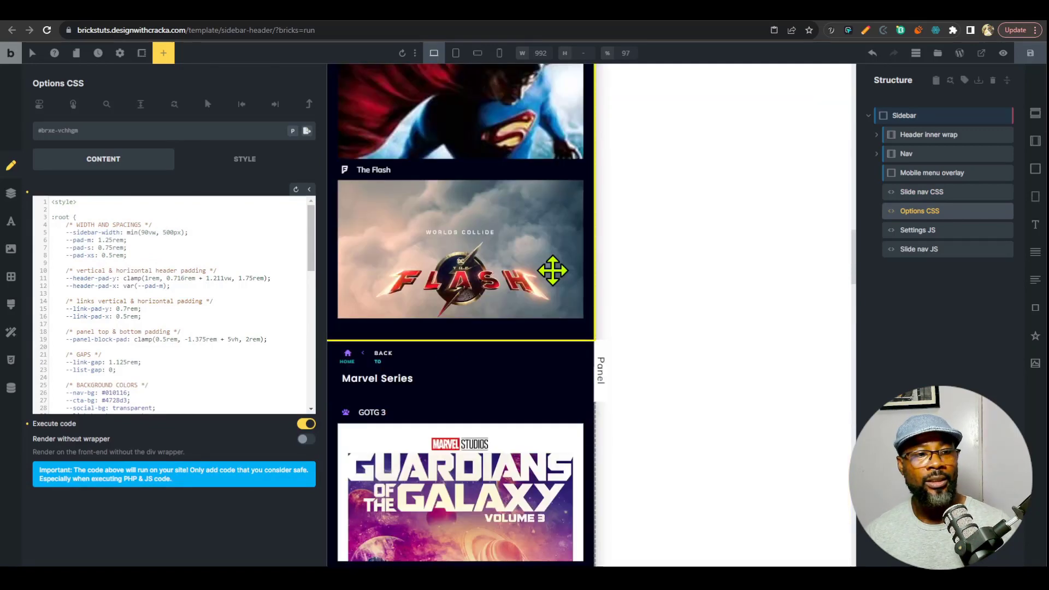
scroll(552, 272, up, 15)
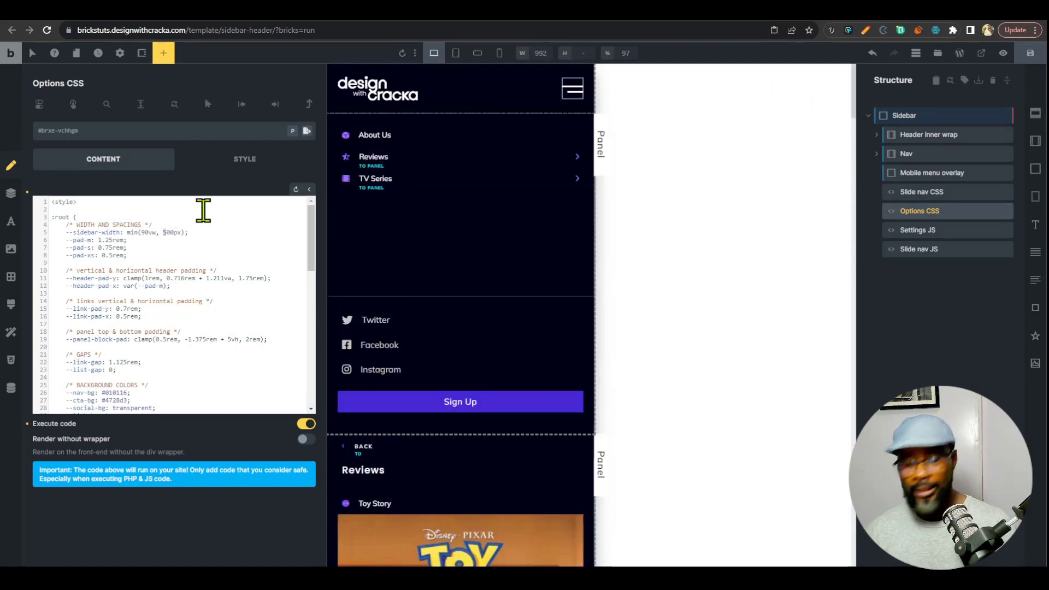
text(3)
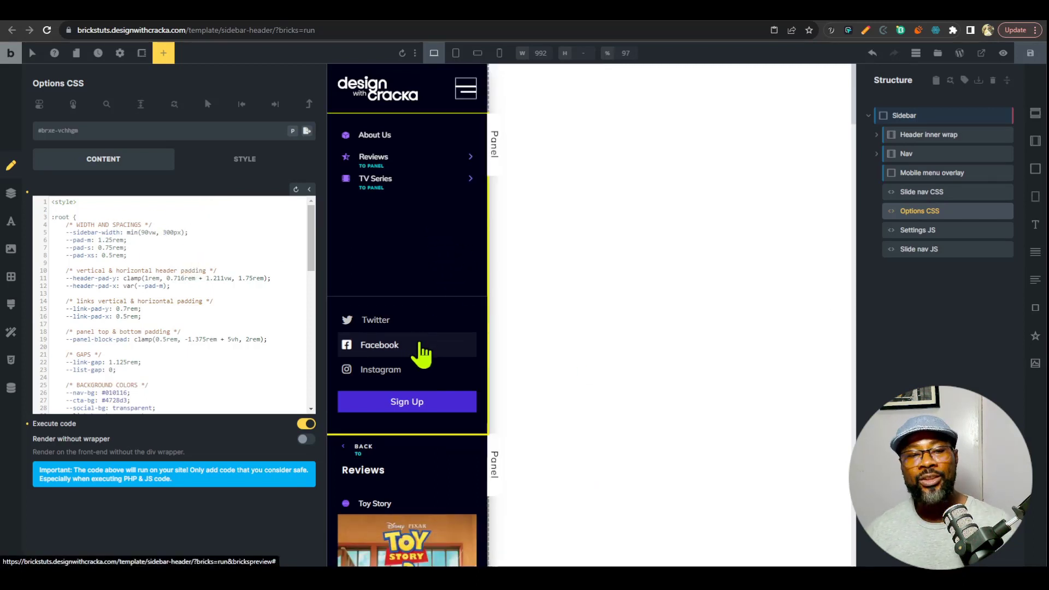
Step: Save the template and reload the live sidebar nav demo page to check the sidebar while the page scrolls
click(1031, 53)
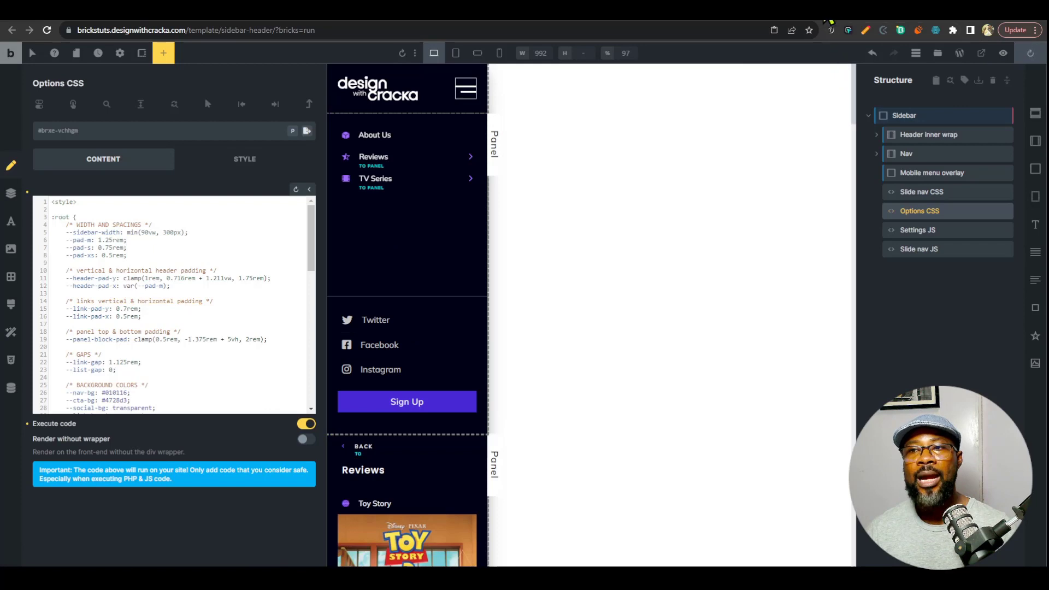
click(823, 15)
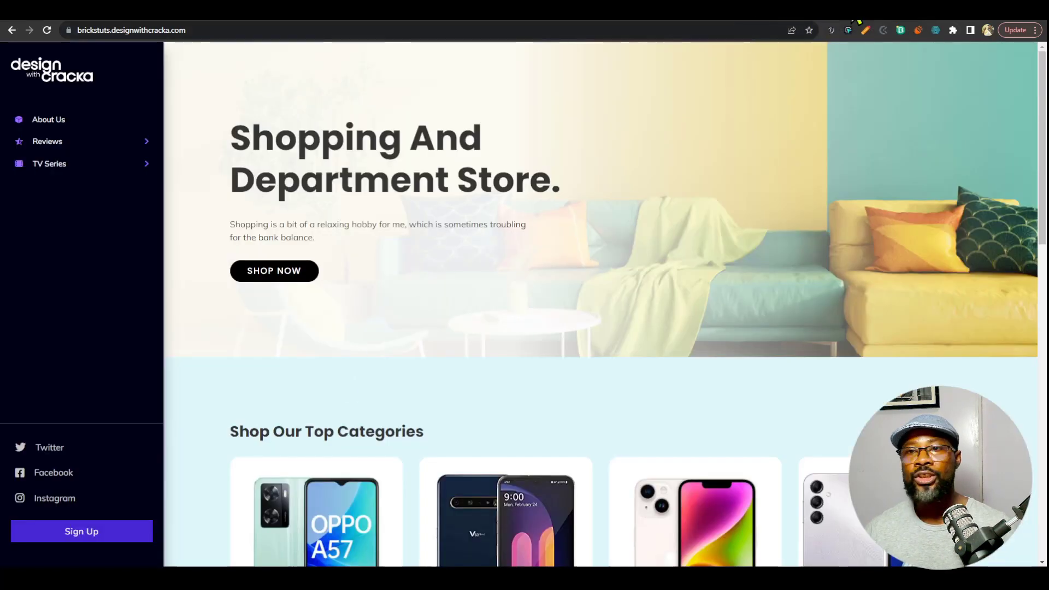
click(783, 14)
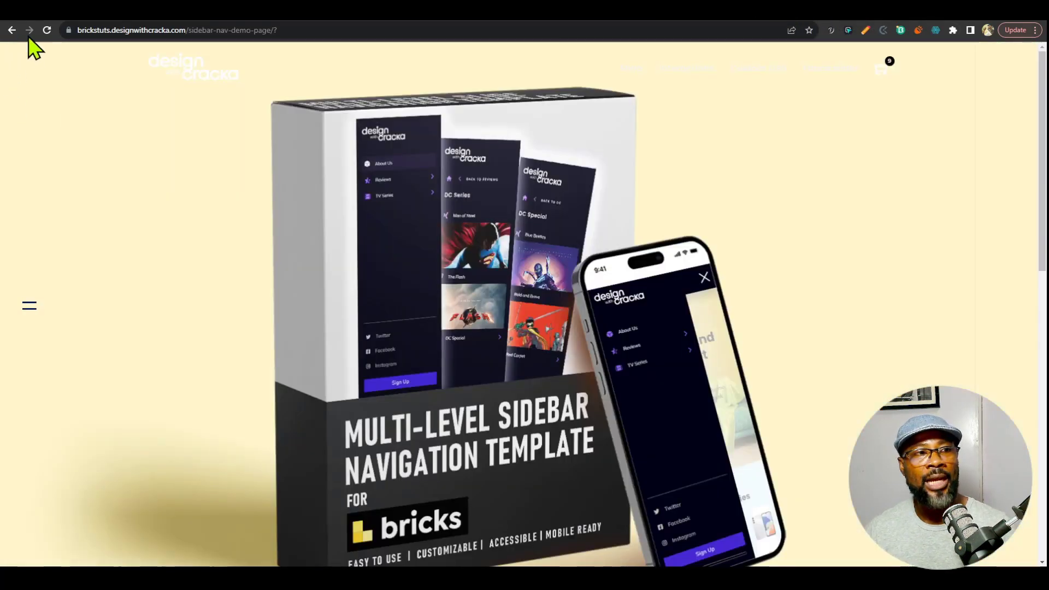
click(47, 30)
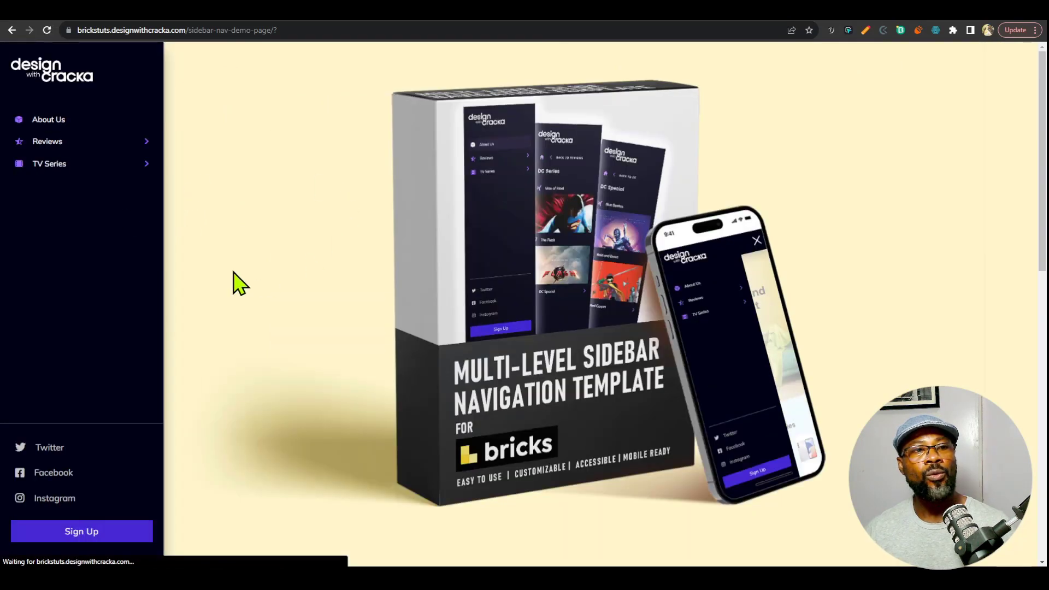
scroll(132, 284, down, 3)
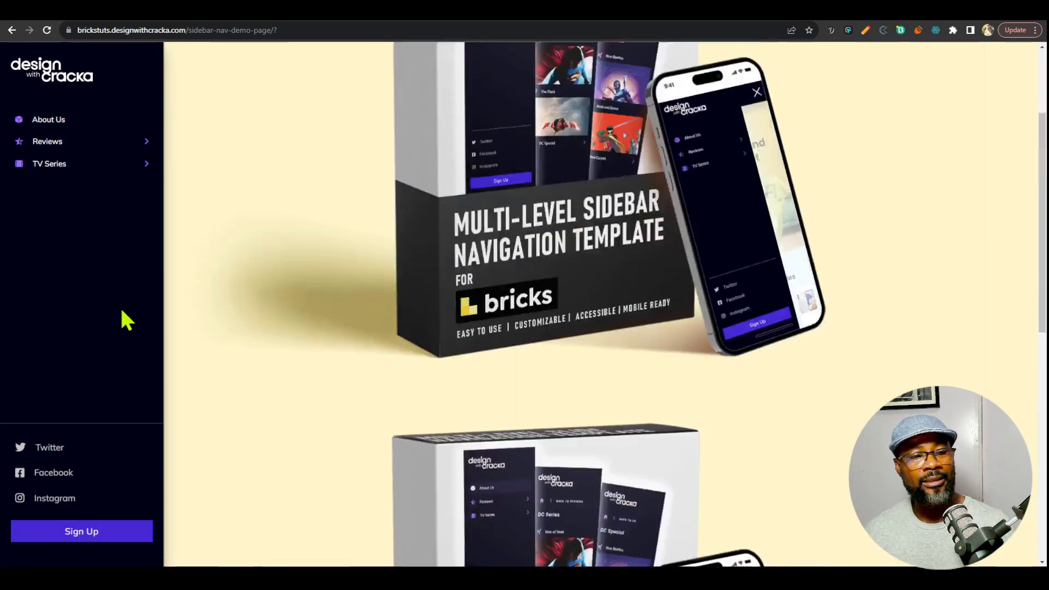
scroll(124, 319, up, 3)
scroll(720, 234, down, 3)
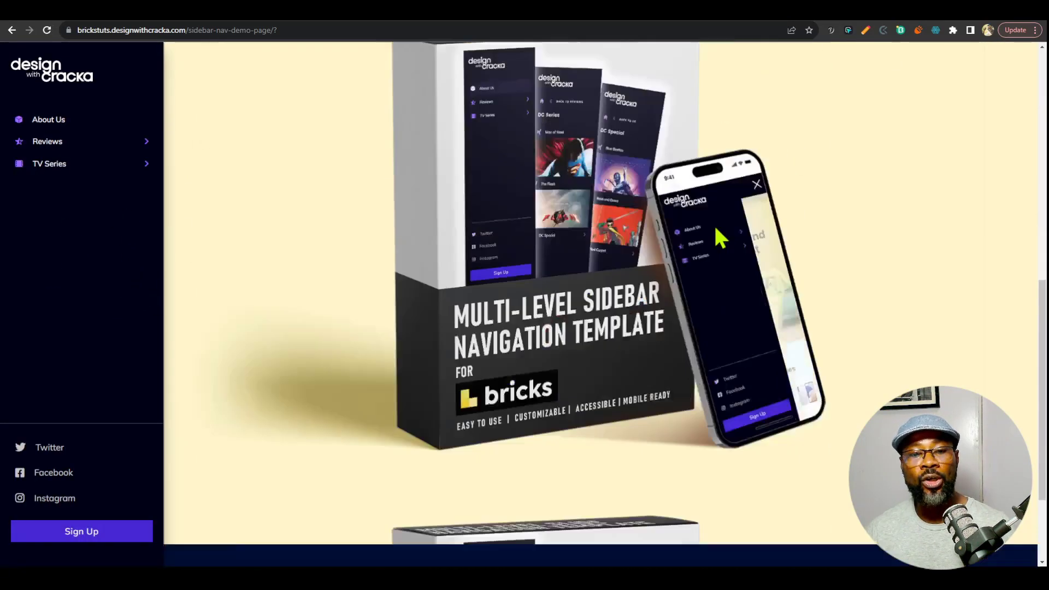
scroll(686, 264, up, 3)
Step: Test the live sidebar from Reviews through DC, DC Special and Red Carpet, return to its home panel, and switch back to the Bricks builder
click(103, 141)
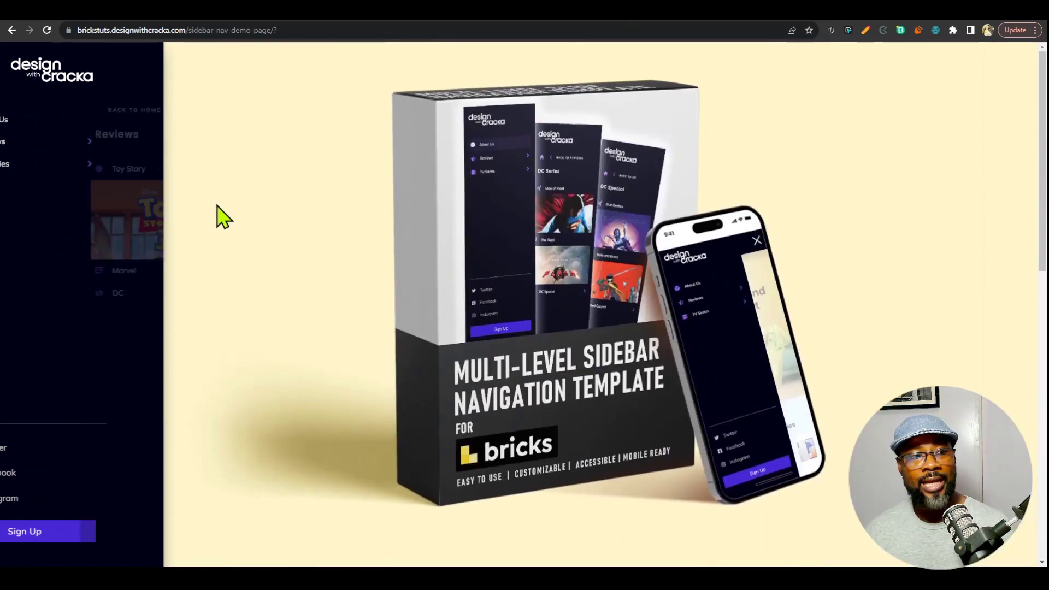
click(104, 294)
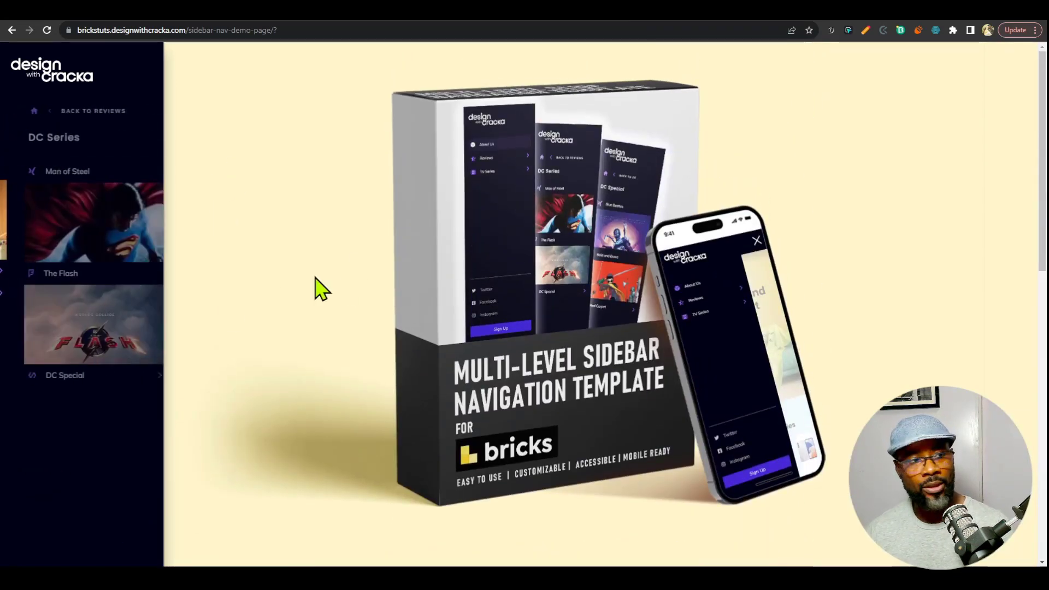
click(89, 377)
scroll(229, 305, down, 5)
click(102, 375)
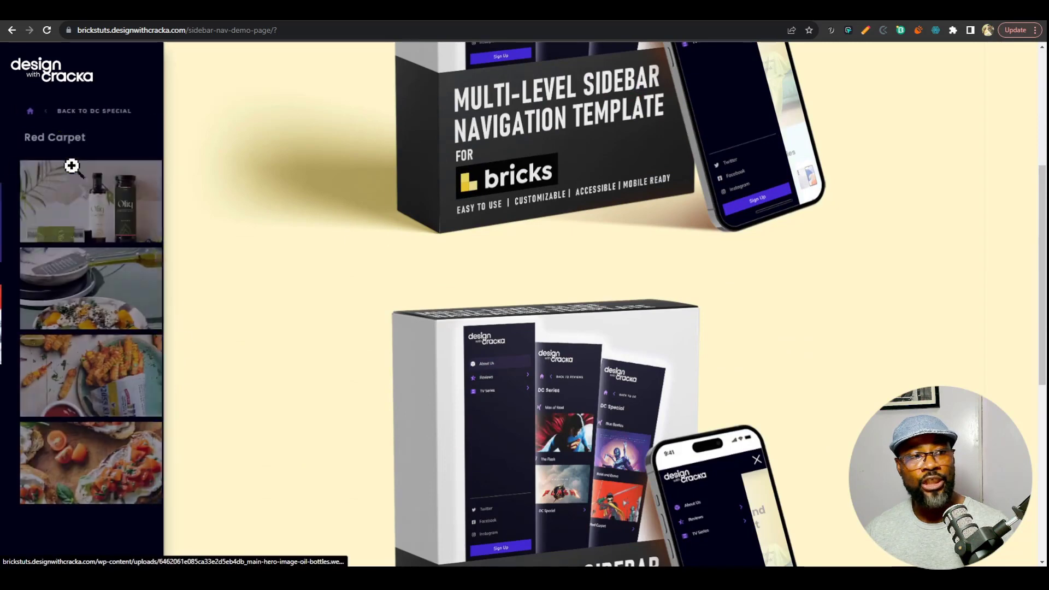
click(21, 111)
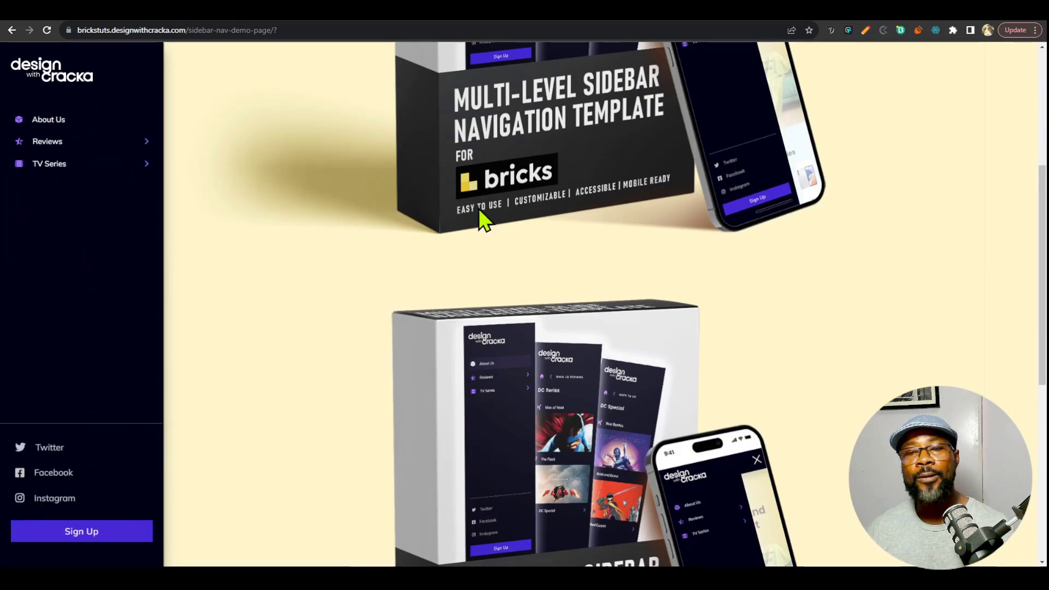
scroll(503, 227, up, 5)
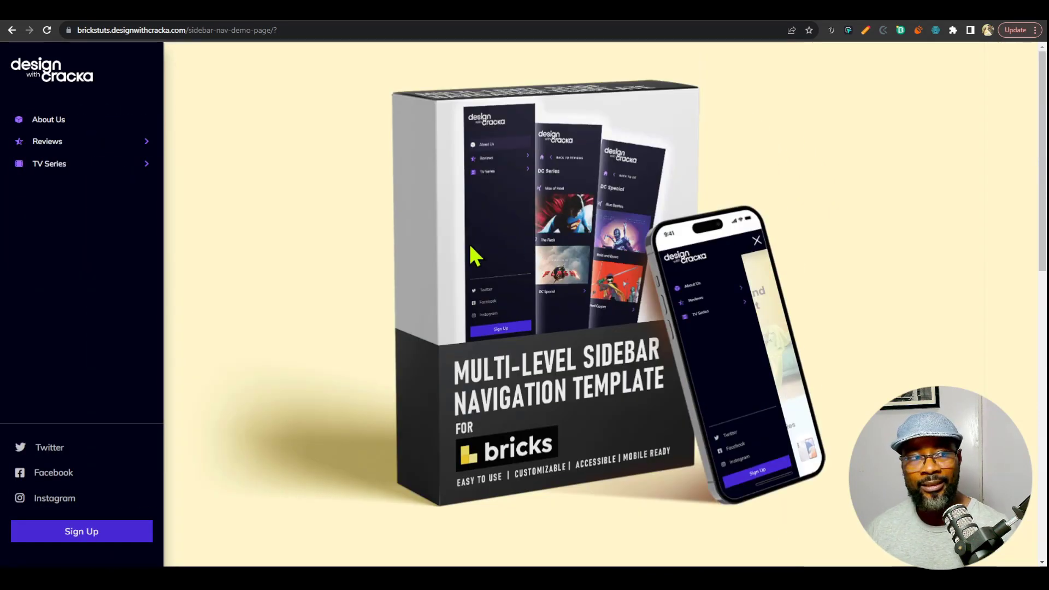
click(740, 16)
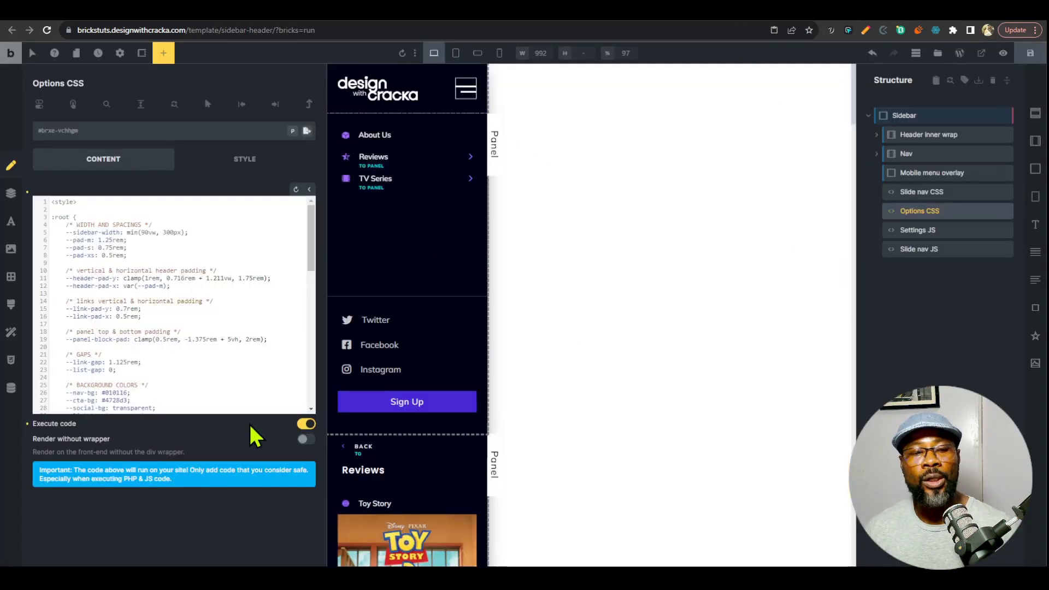
Step: Show the style settings of Options CSS and look over the stacked Home, Reviews and TV Series panels on the canvas
click(264, 163)
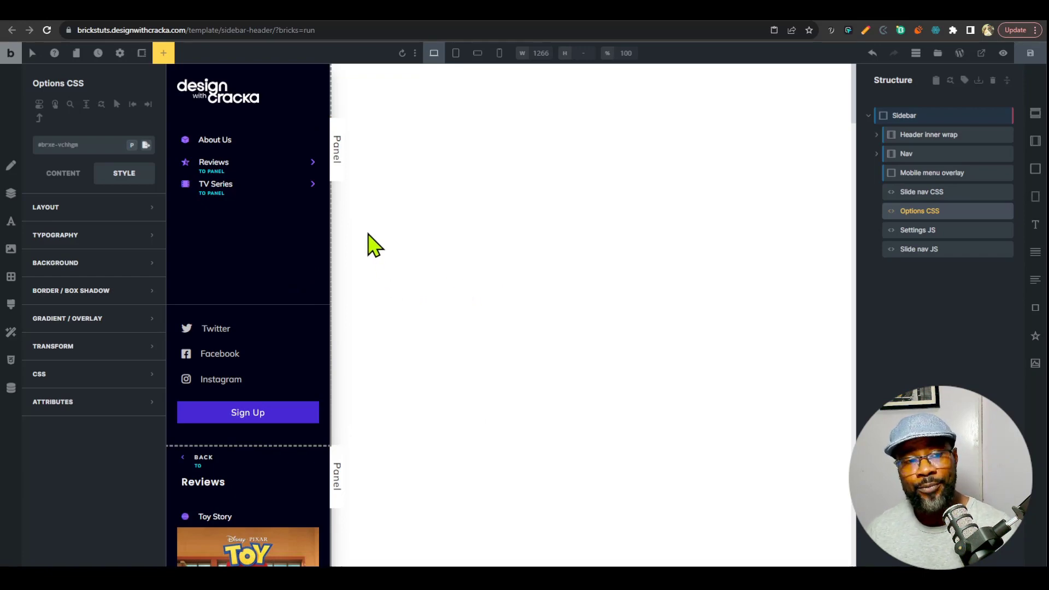
scroll(331, 451, down, 2)
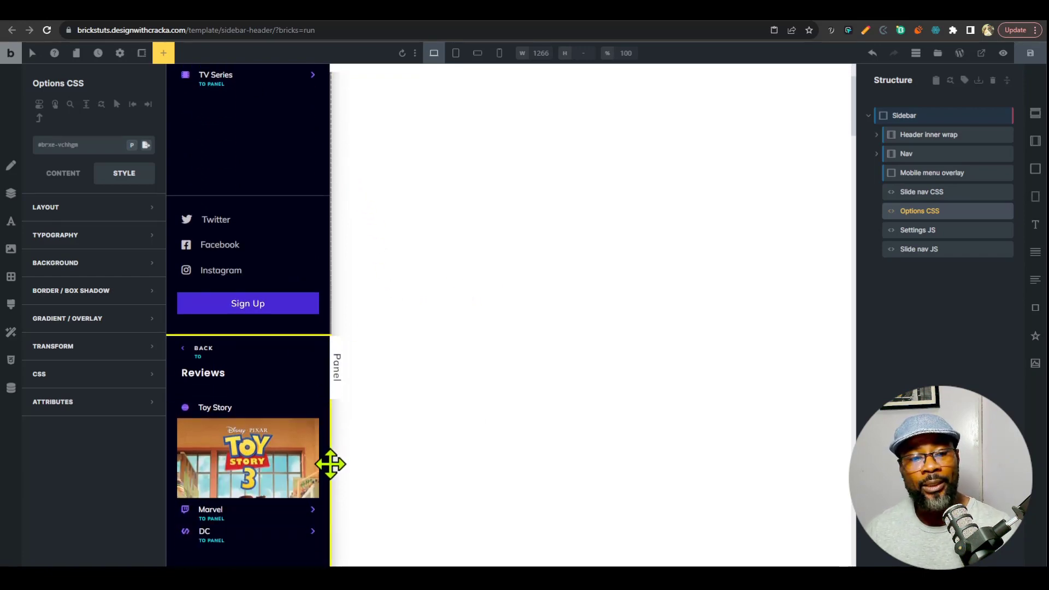
scroll(333, 464, up, 2)
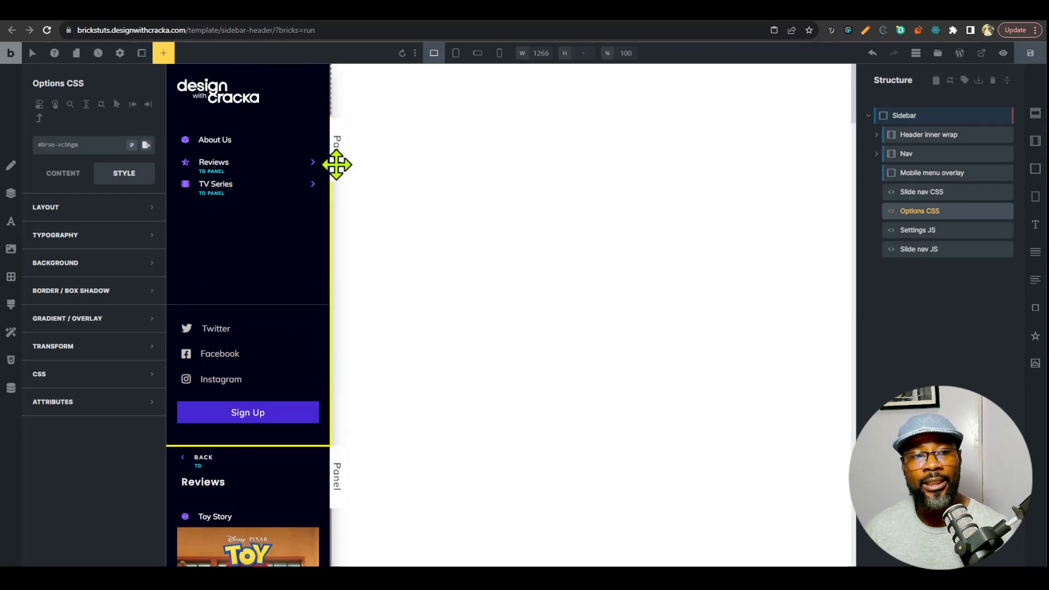
scroll(332, 321, down, 3)
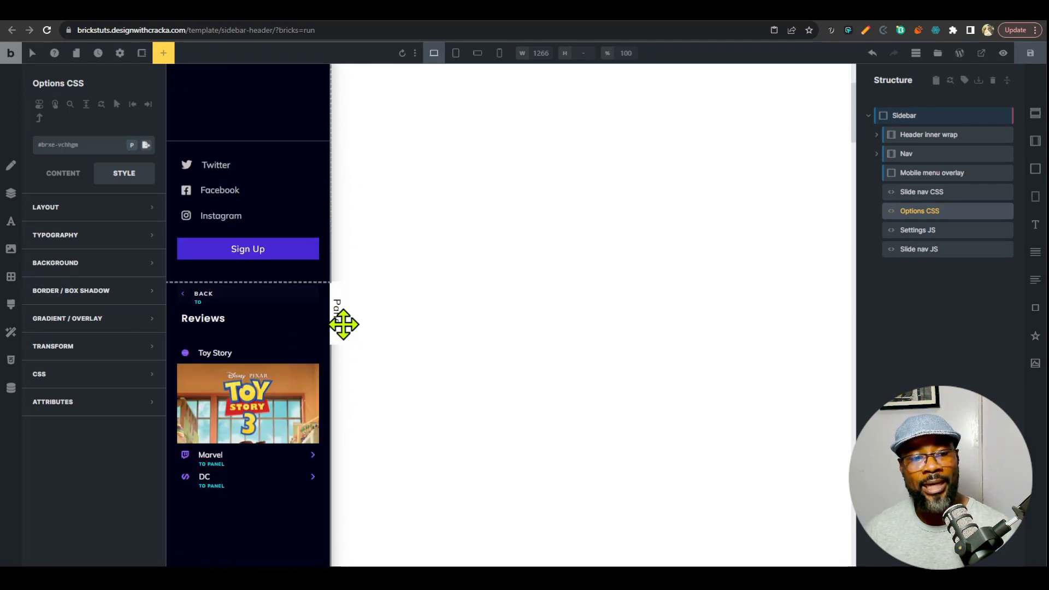
scroll(363, 387, down, 7)
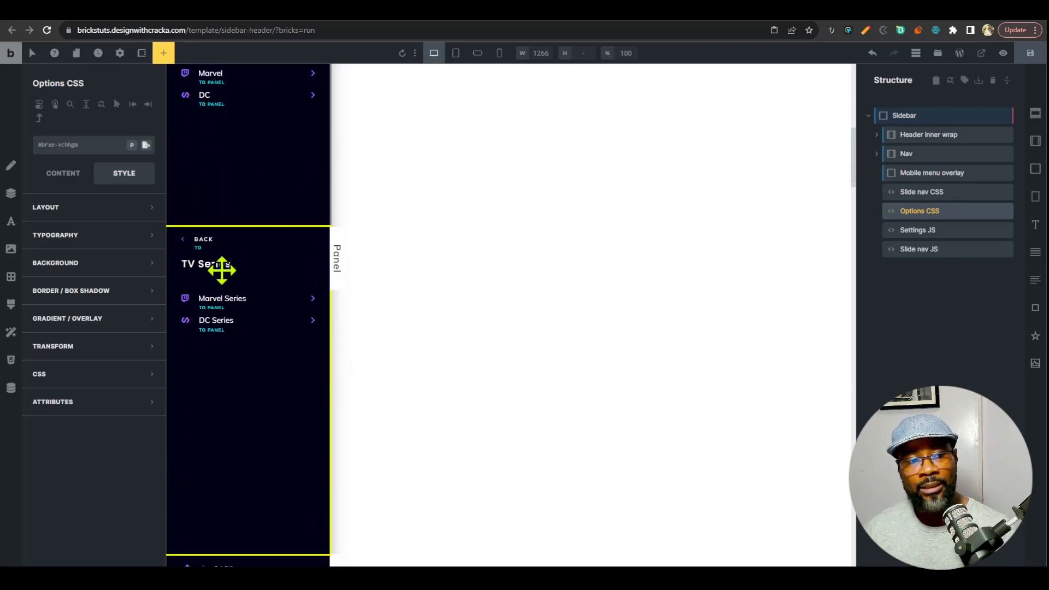
scroll(255, 405, up, 10)
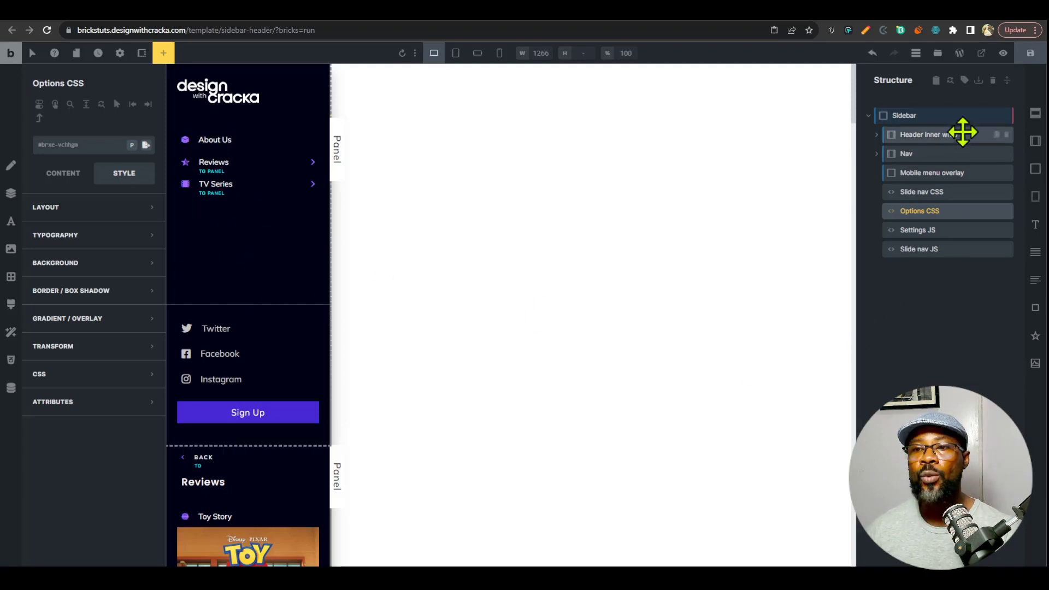
Step: Inspect the Header inner wrap and Nav elements, and expand Nav in the structure to examine its Home panel
click(326, 128)
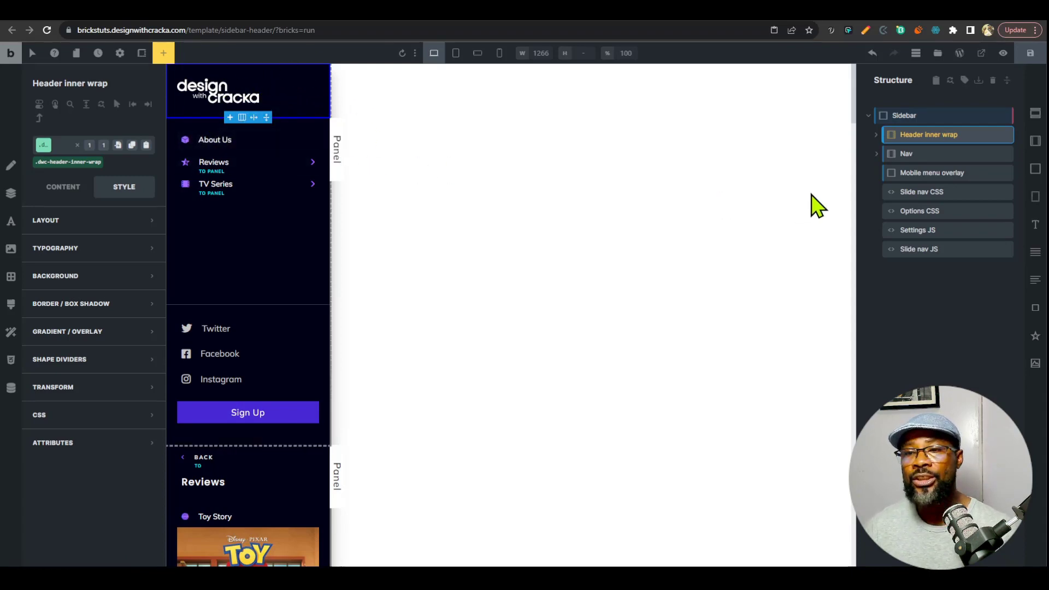
click(922, 159)
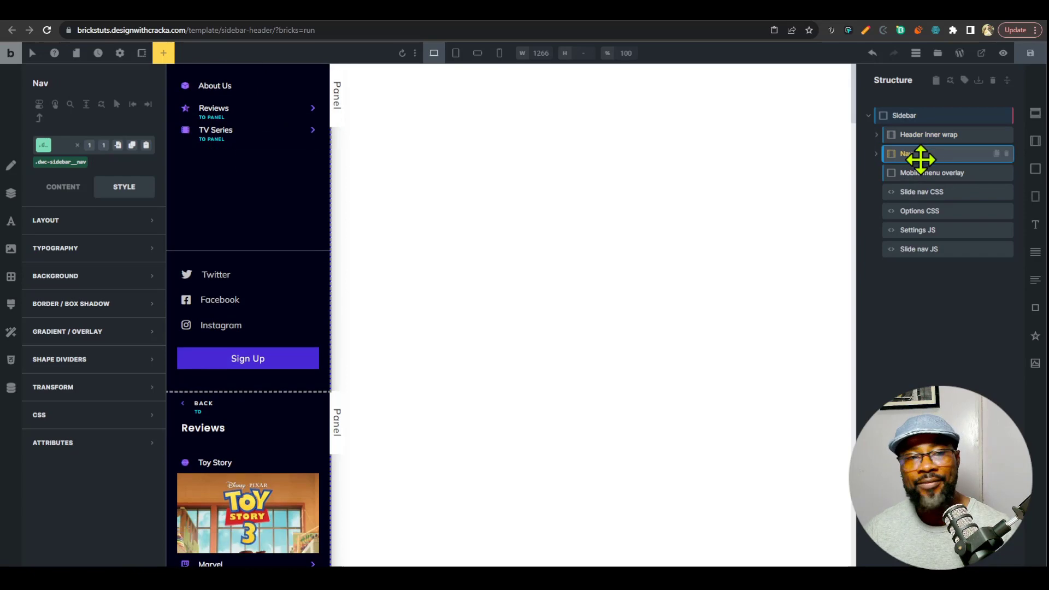
click(876, 155)
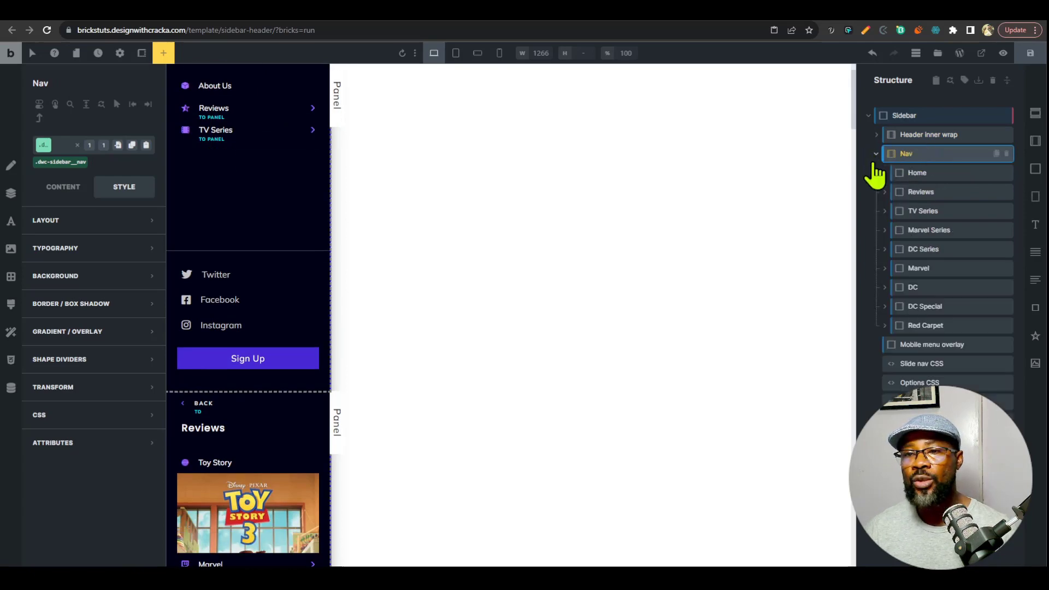
click(933, 174)
scroll(265, 383, up, 1)
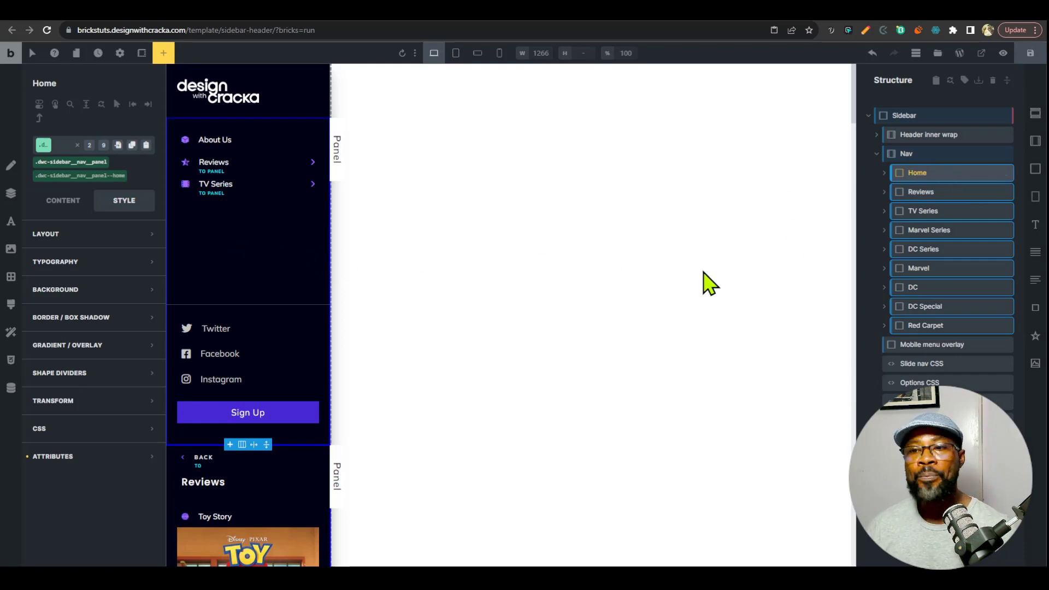
Step: Compare the Home, Reviews, TV Series and Marvel Series panels inside Nav, checking each one's classes and place on the canvas
click(942, 175)
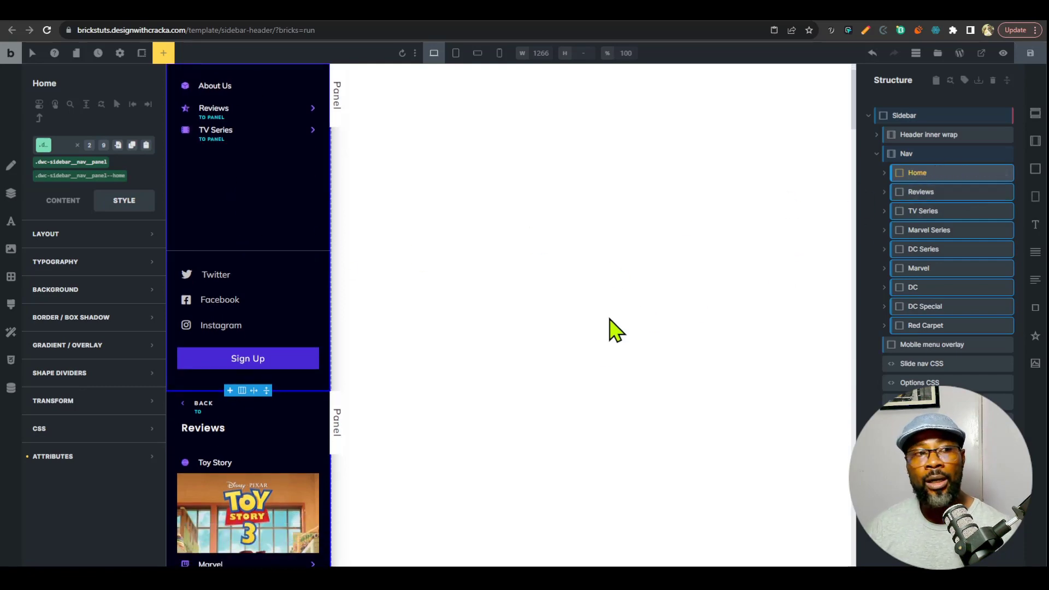
scroll(611, 319, up, 1)
click(921, 190)
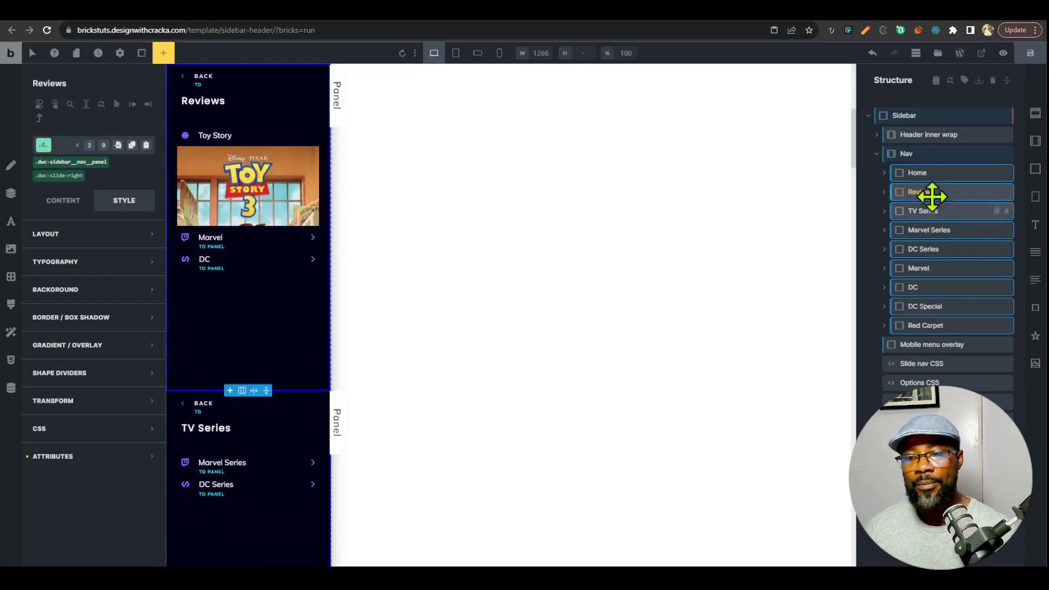
click(930, 173)
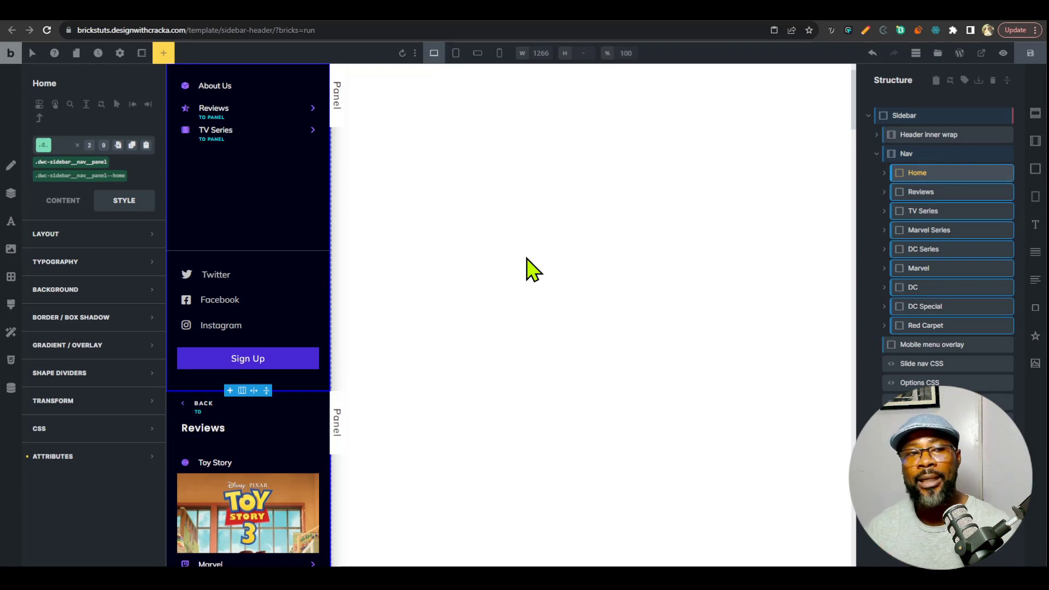
click(945, 194)
click(924, 214)
click(928, 198)
click(930, 213)
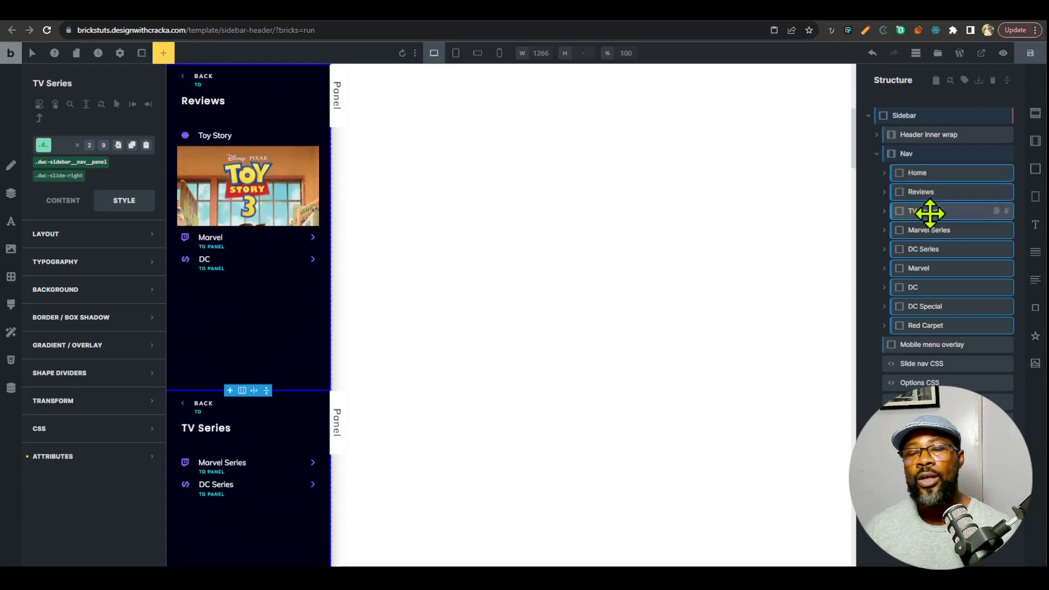
click(929, 229)
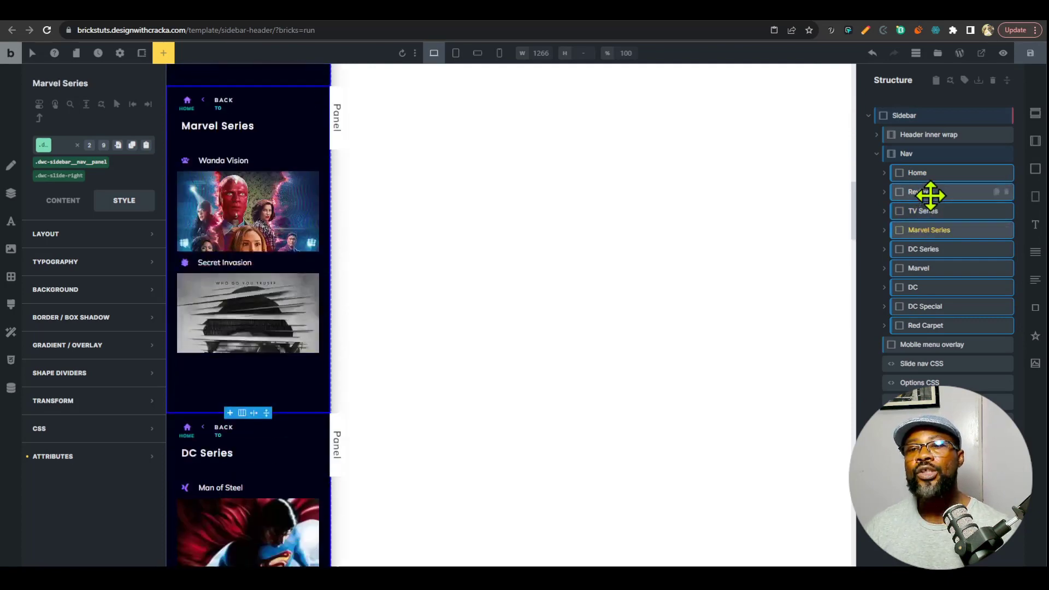
click(931, 194)
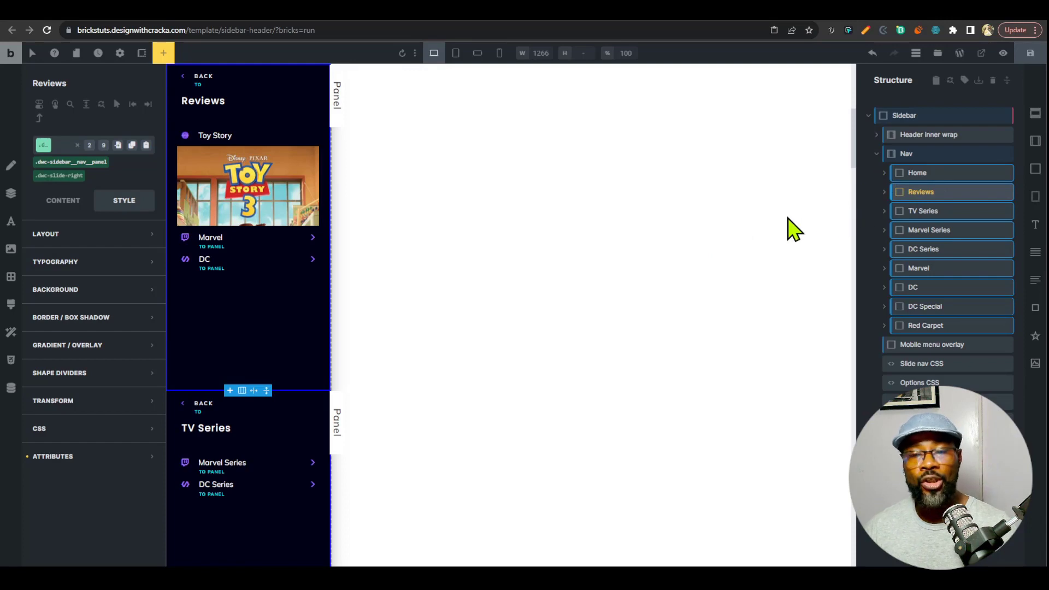
Step: Expand the Home panel's structure and examine its Panel footer with the social links and Sign Up button
click(896, 172)
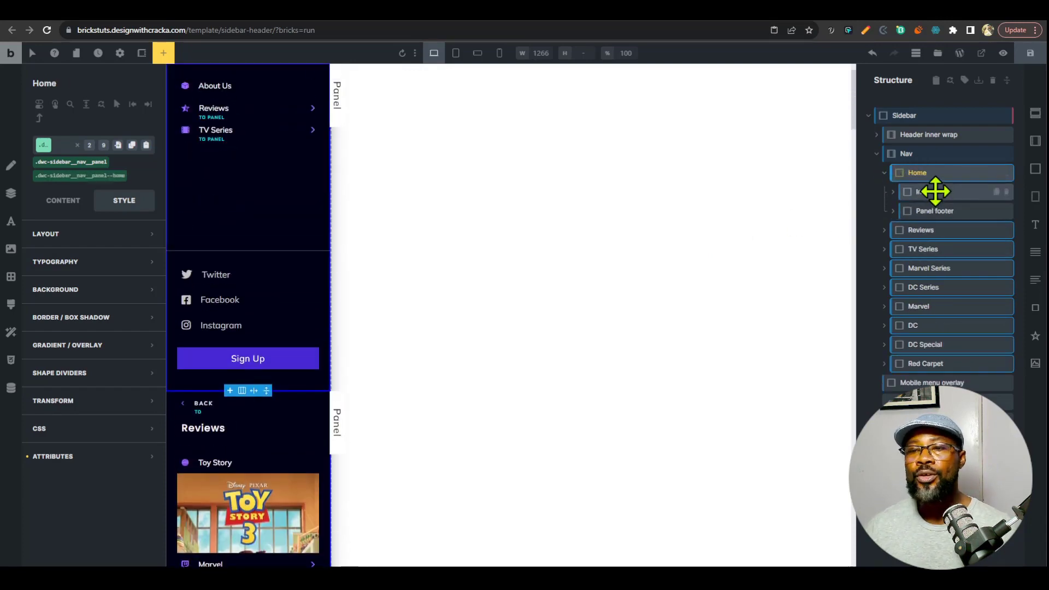
click(934, 211)
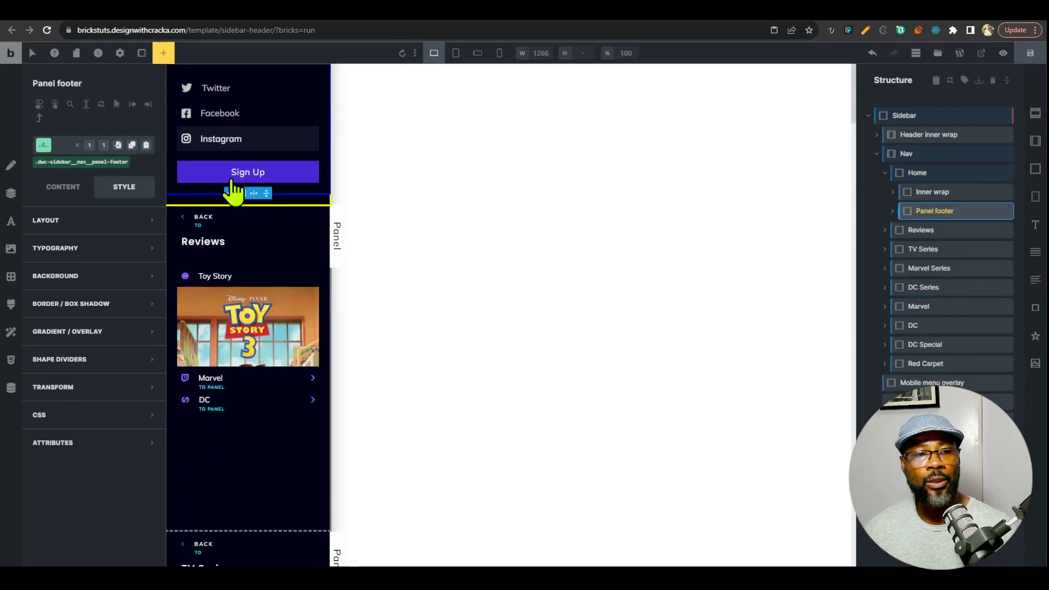
scroll(273, 328, up, 4)
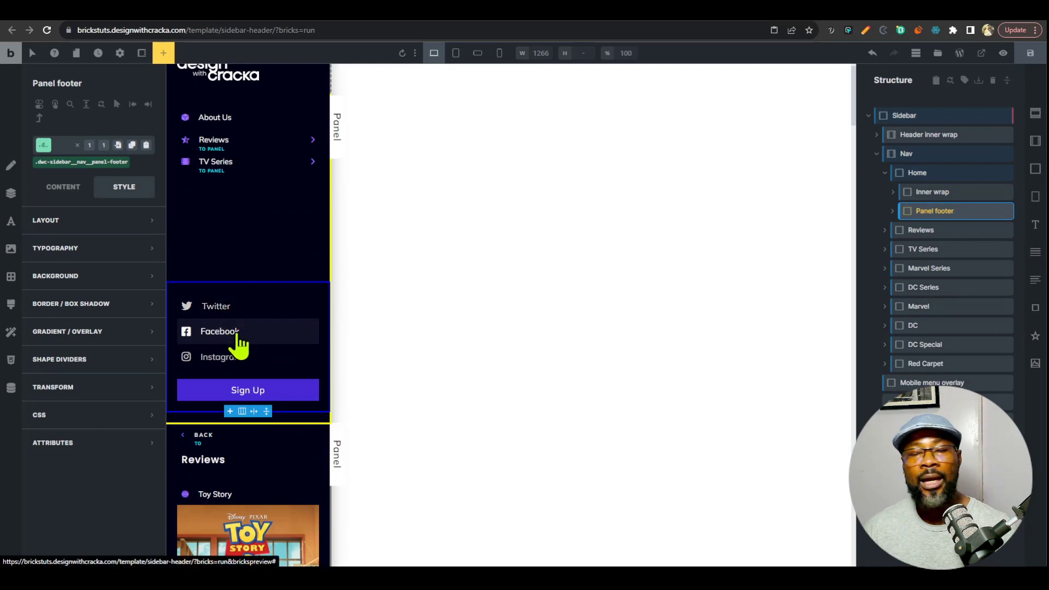
Step: Expand the Reviews panel's structure and examine its Inner wrap before reselecting the whole Reviews panel
click(890, 230)
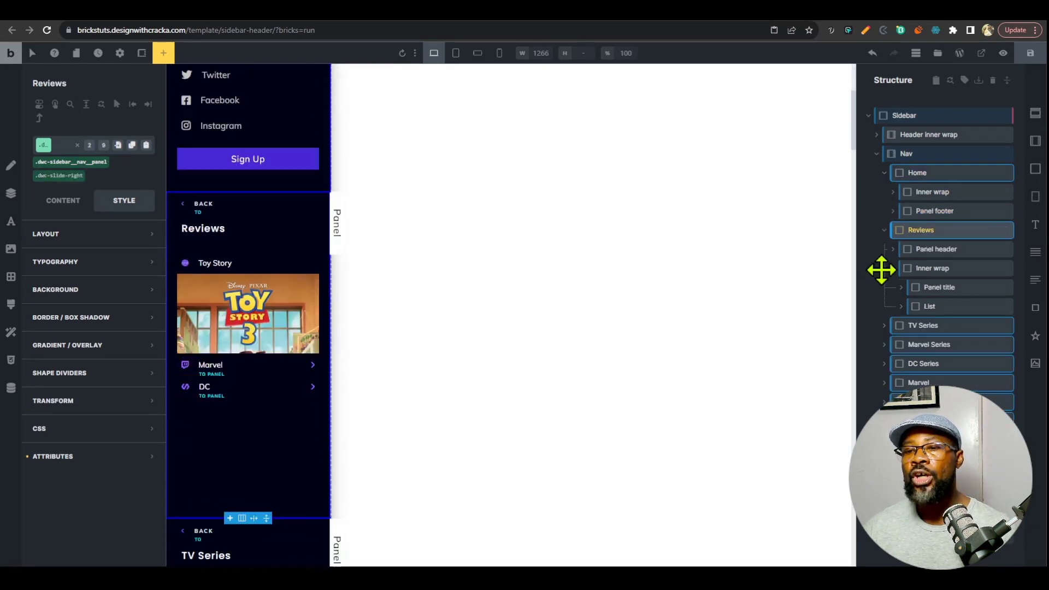
click(902, 269)
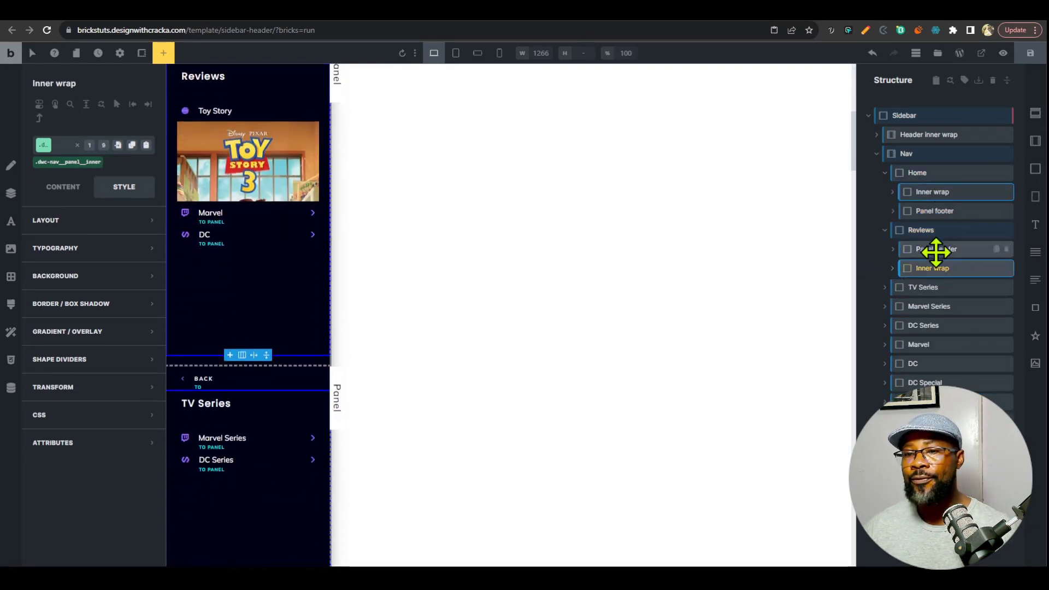
click(938, 230)
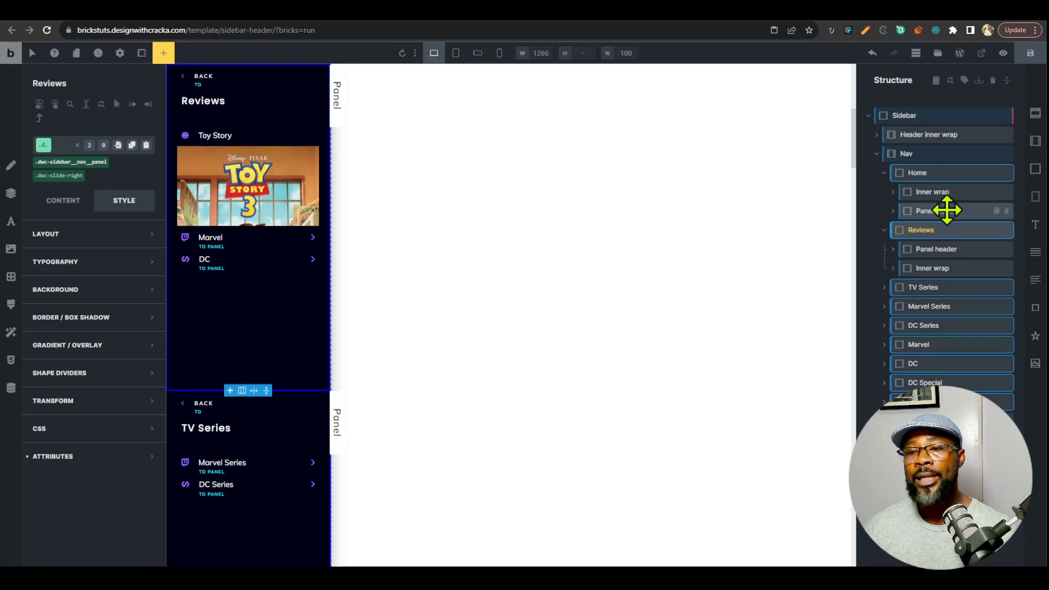
Step: Select the Reviews Panel header and compare the back and home controls across the Reviews, TV Series and Marvel Series panels
click(929, 252)
scroll(229, 312, up, 3)
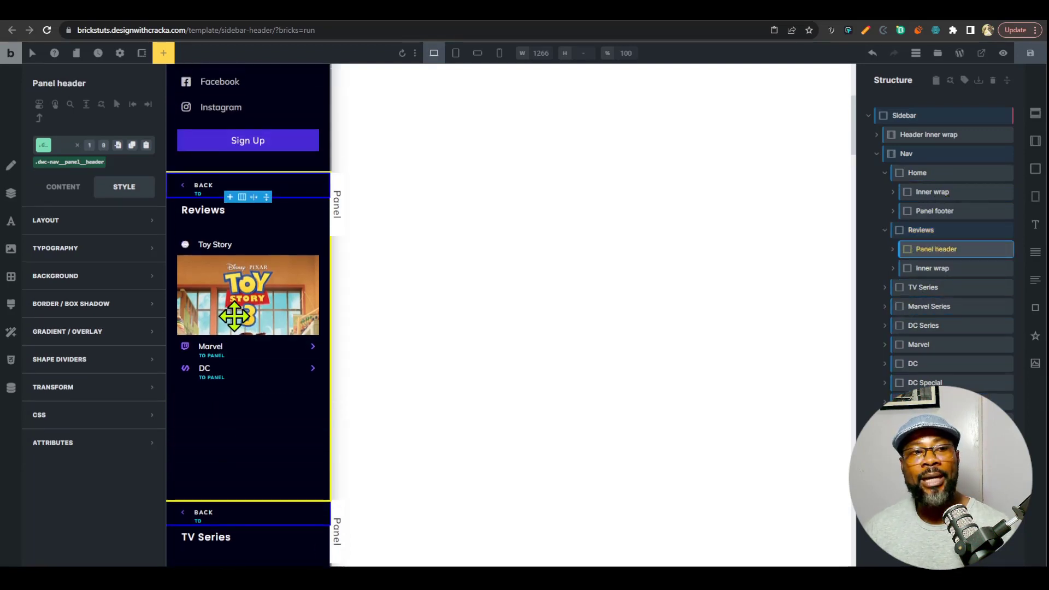
scroll(284, 328, down, 5)
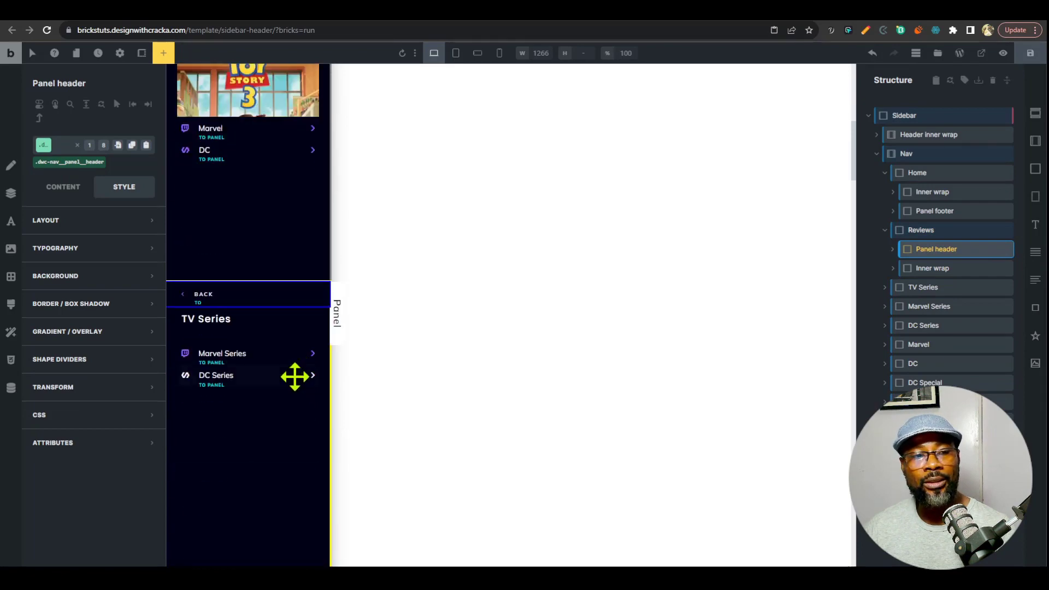
scroll(246, 334, down, 3)
scroll(206, 316, down, 4)
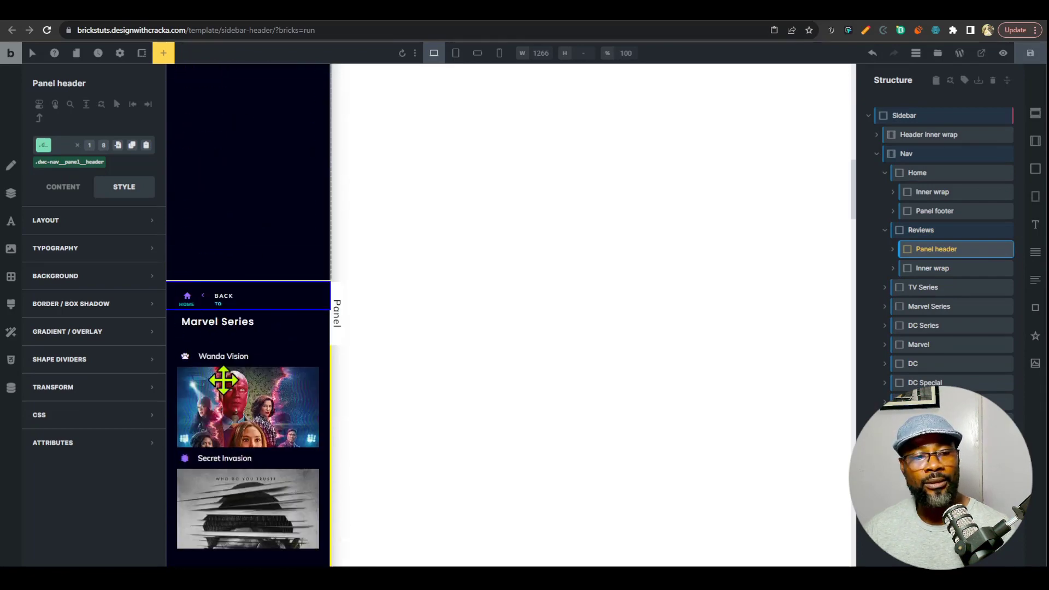
scroll(235, 380, up, 2)
scroll(236, 374, up, 1)
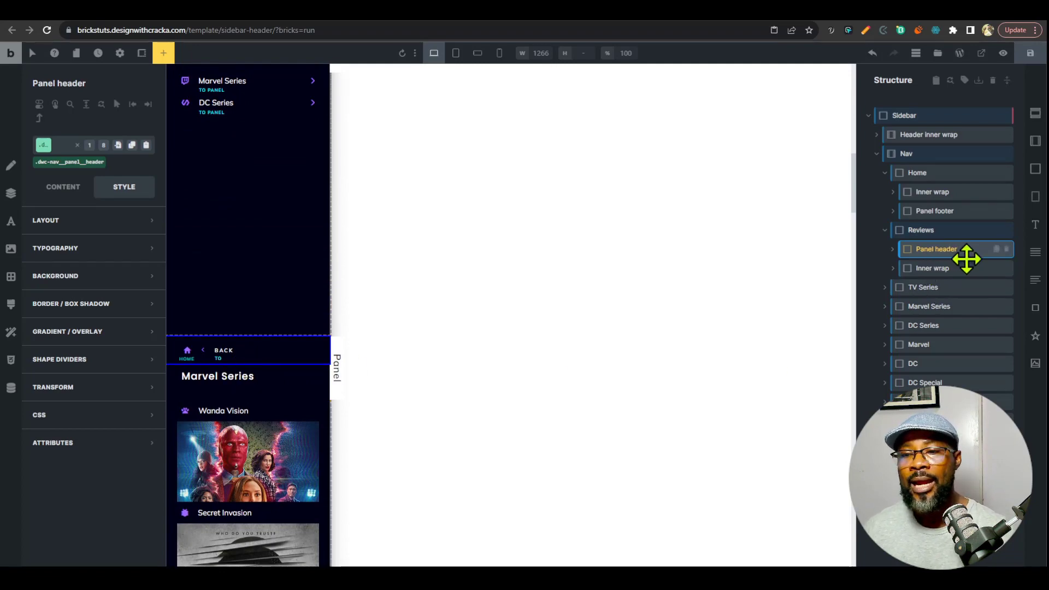
Step: Expand the Inner wrap of the Reviews panel and examine its Panel title on the canvas
click(938, 268)
scroll(355, 366, up, 4)
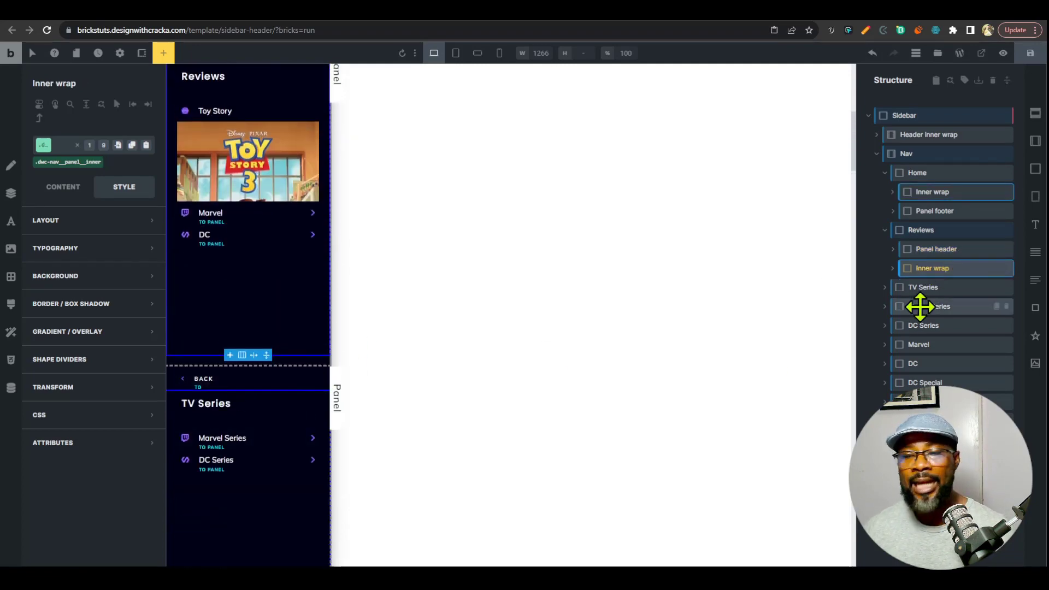
click(893, 269)
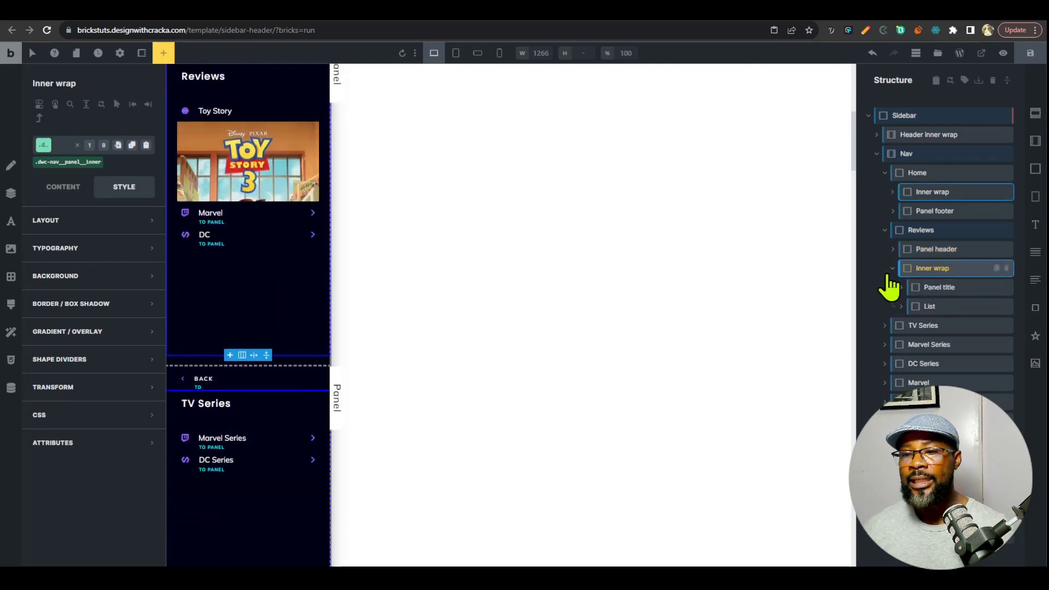
click(957, 289)
scroll(297, 425, up, 4)
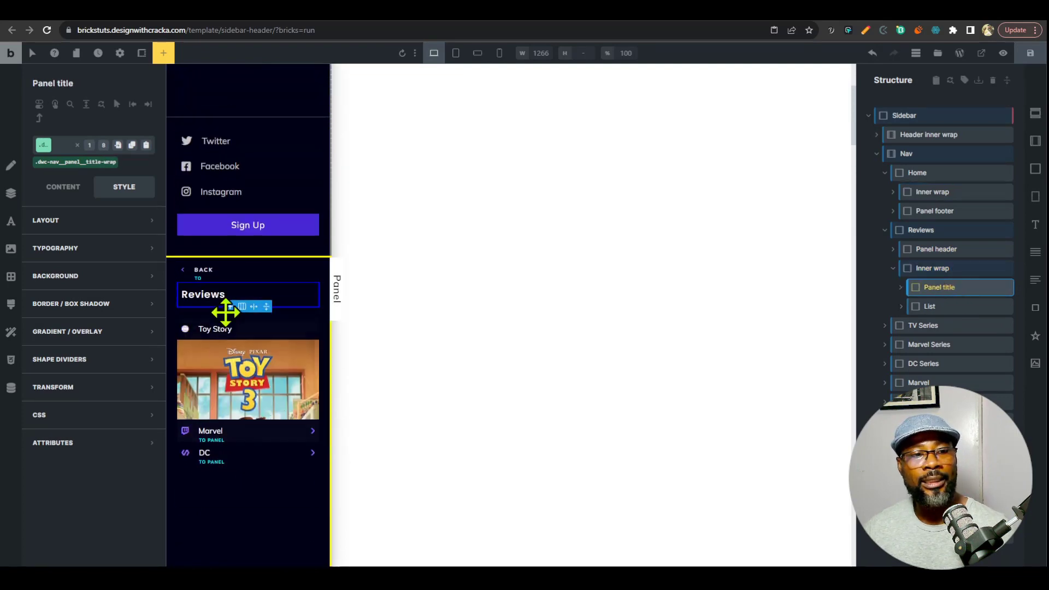
Step: Expand the Reviews panel's List and compare its plain list item with the list item - BTN entries on the canvas
click(904, 307)
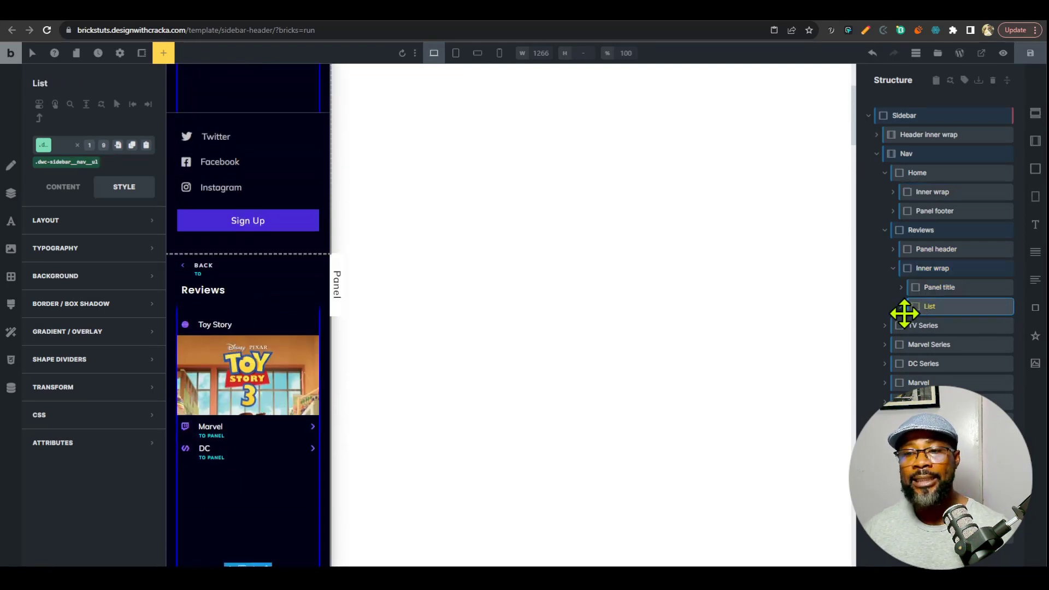
click(901, 307)
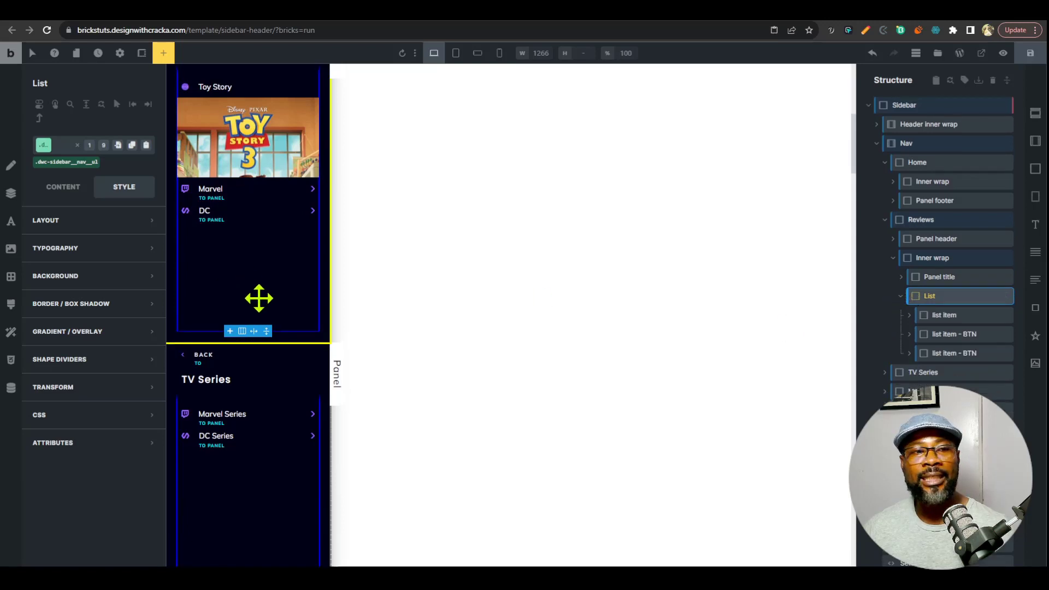
scroll(258, 297, up, 2)
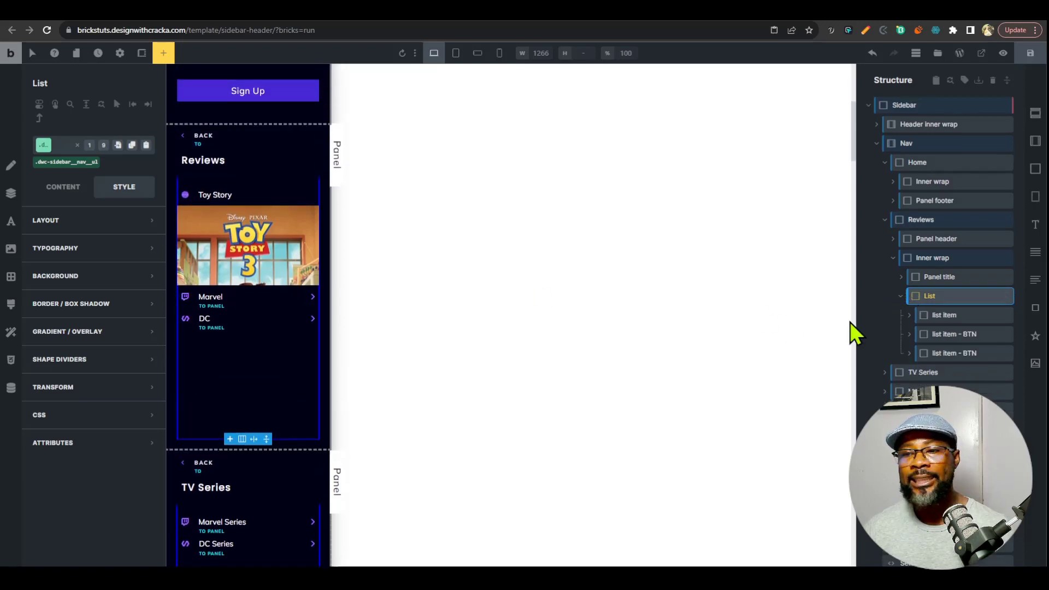
click(958, 317)
click(951, 333)
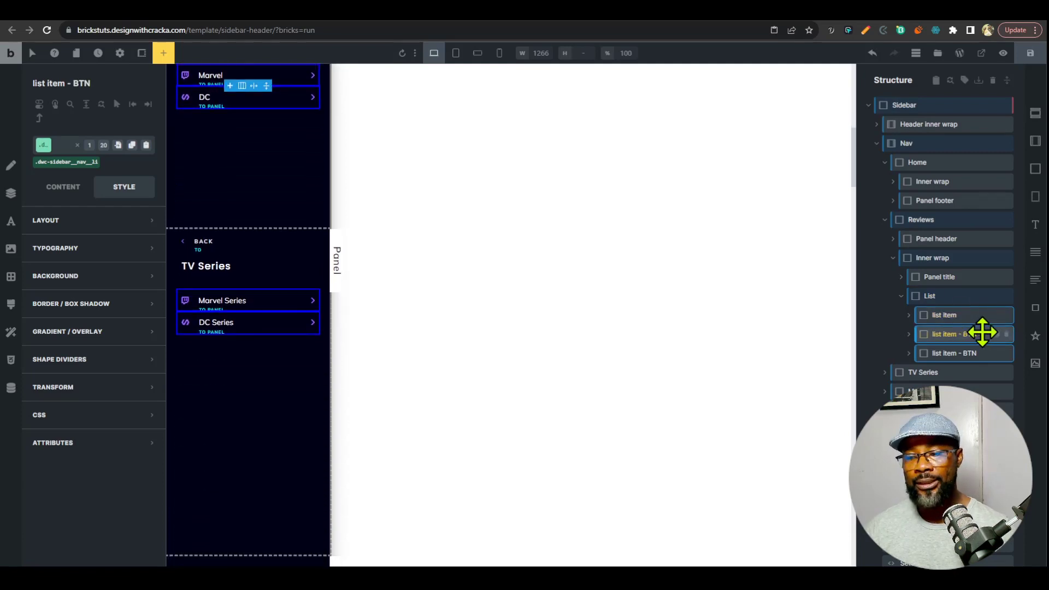
click(956, 316)
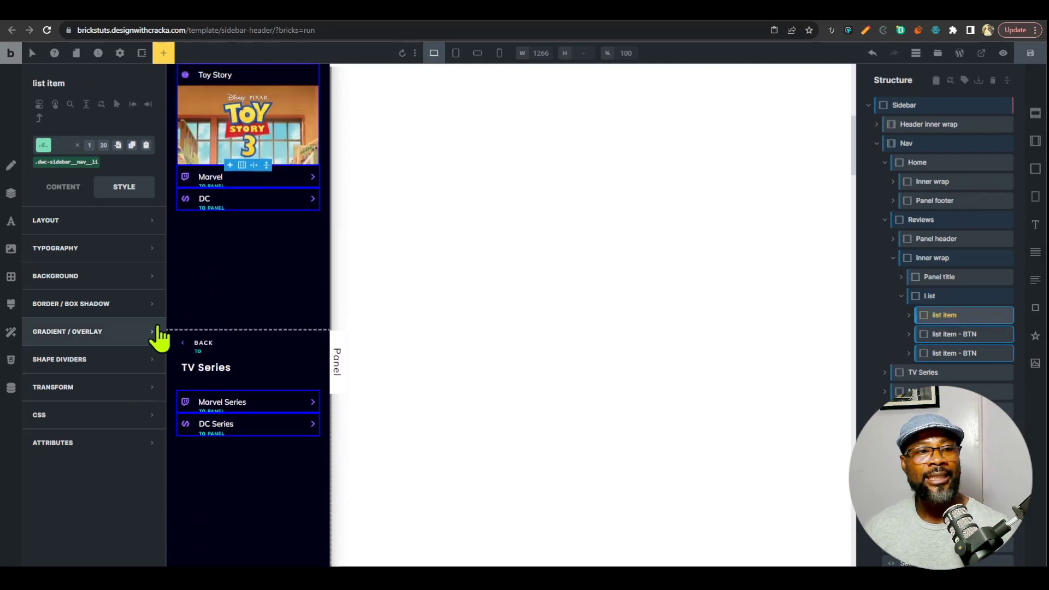
scroll(266, 321, up, 2)
scroll(265, 321, up, 5)
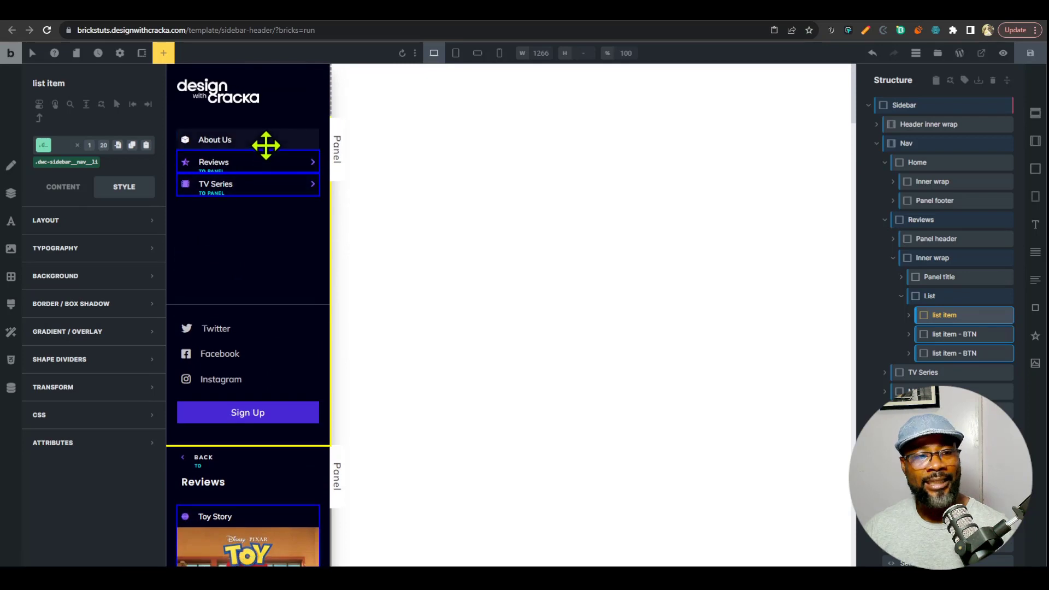
Step: Examine the Home panel's About Us link and expand the first list item - BTN to compare its slide btn
click(265, 145)
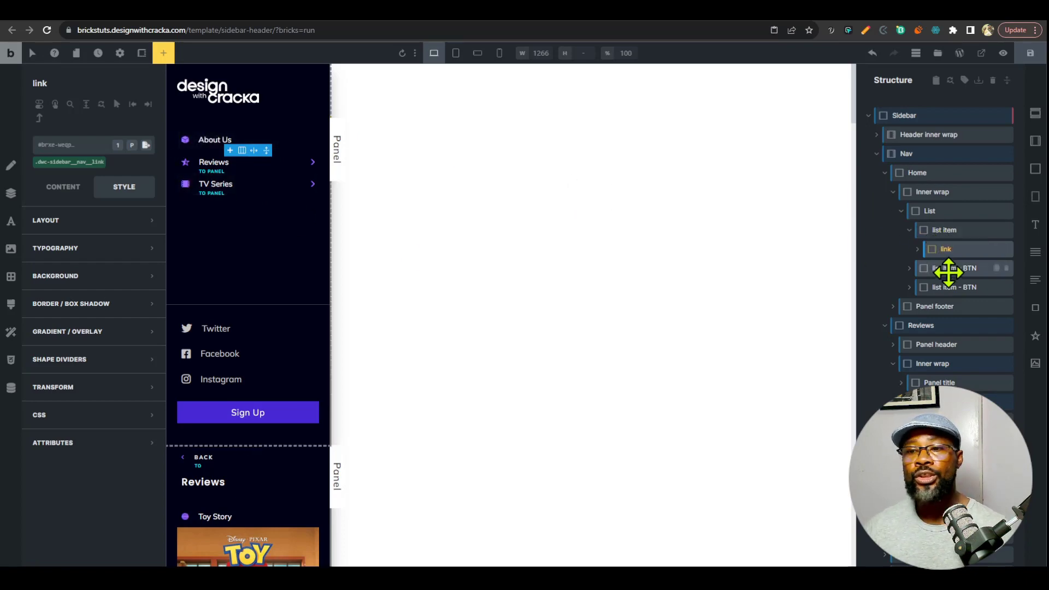
click(951, 248)
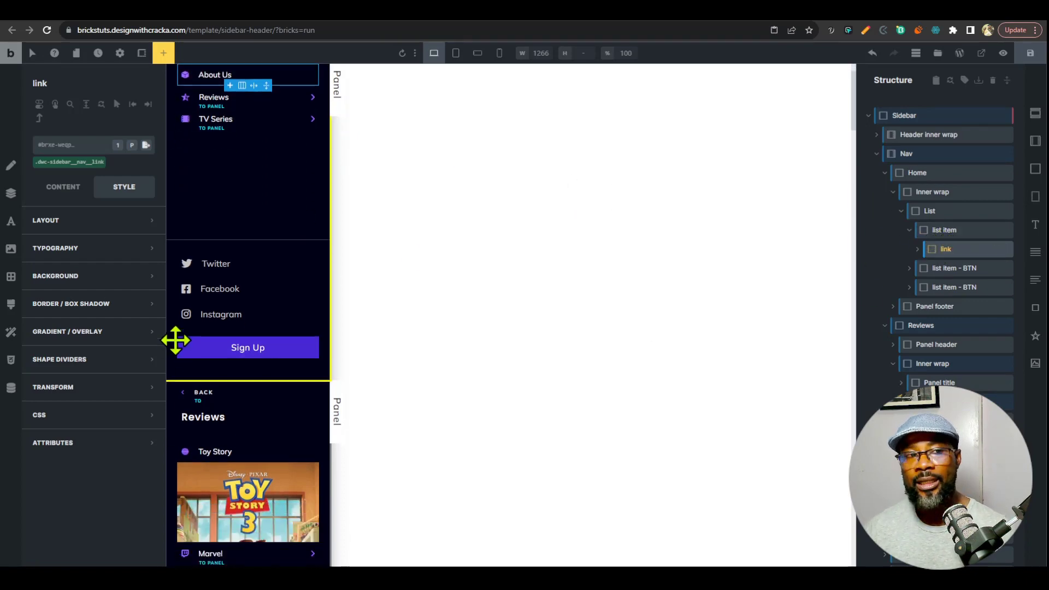
scroll(175, 341, up, 2)
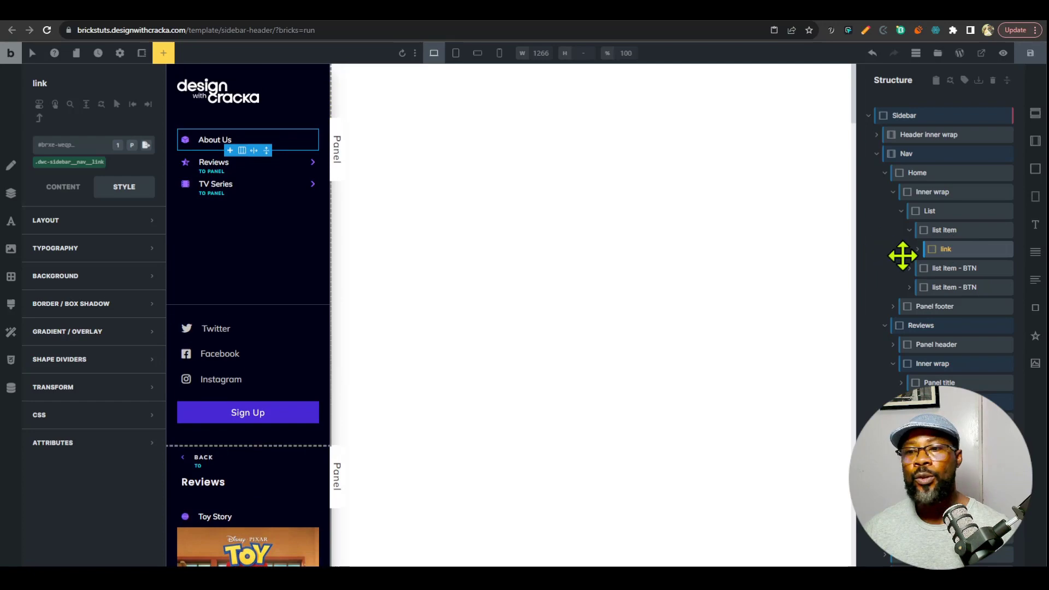
click(936, 269)
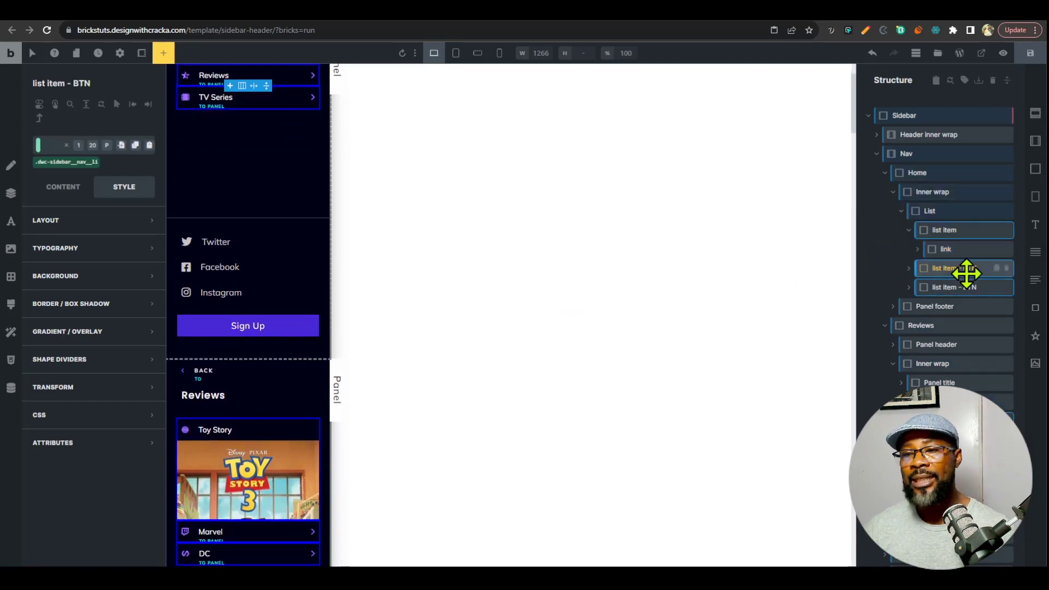
click(907, 268)
scroll(329, 369, up, 1)
scroll(288, 380, down, 2)
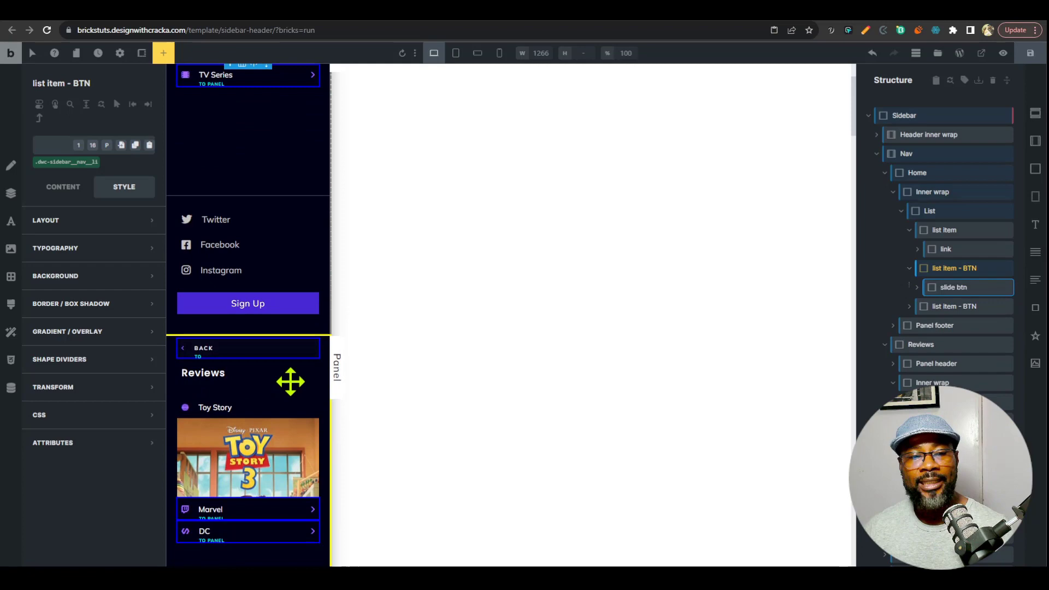
Step: Select the Reviews panel's button back and compare it with the slide buttons in the structure and on the canvas
click(254, 349)
click(953, 304)
click(954, 326)
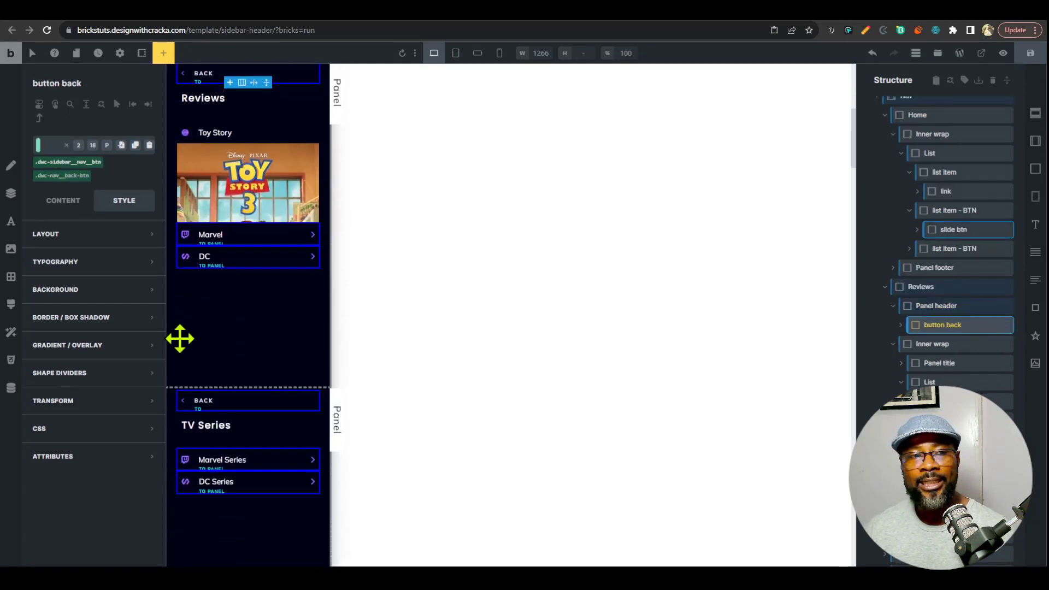
scroll(180, 339, up, 1)
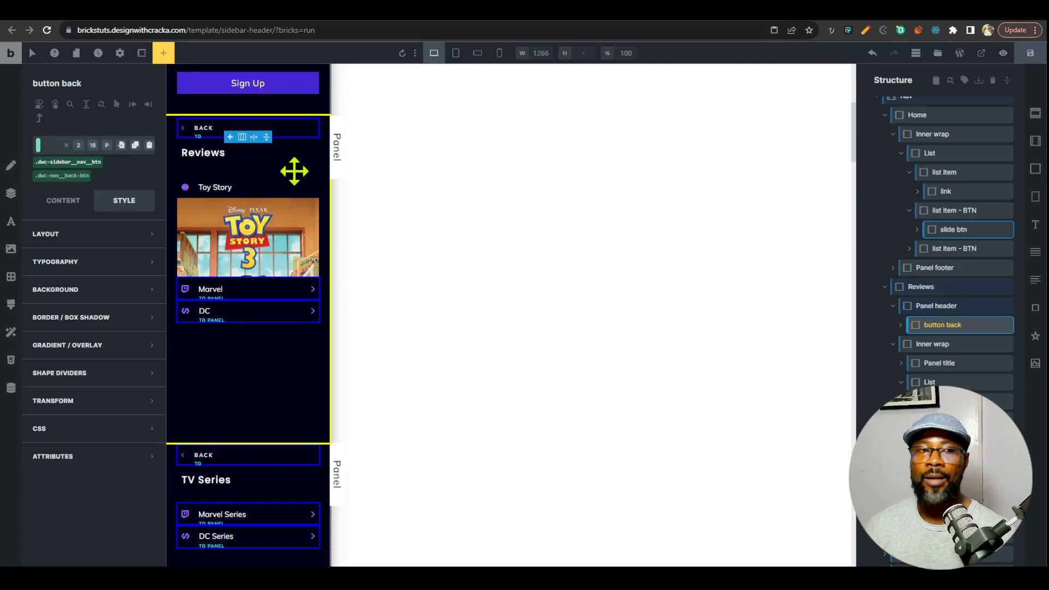
scroll(979, 141, up, 1)
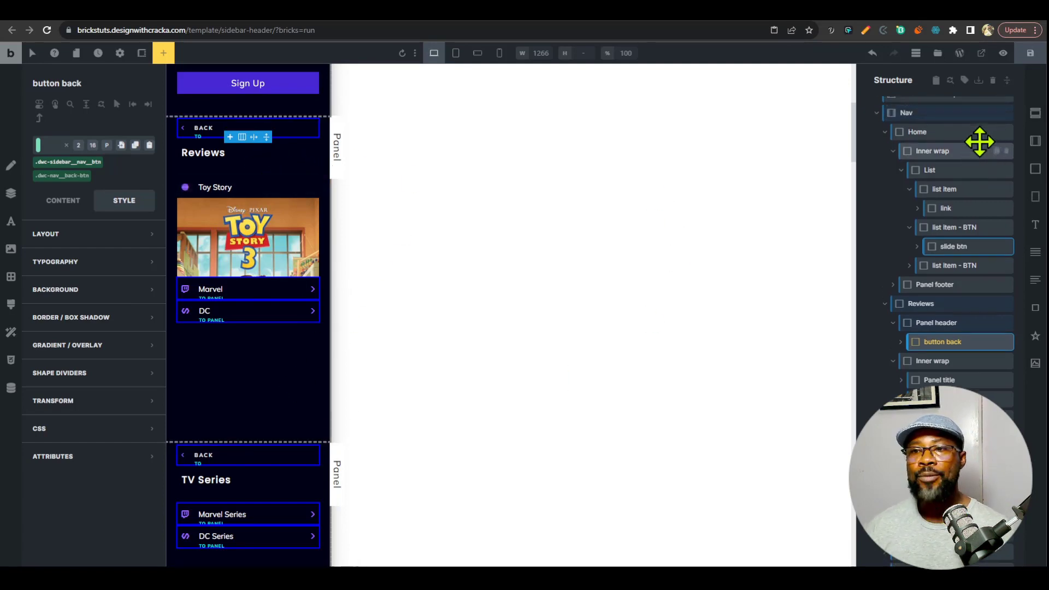
scroll(980, 141, up, 2)
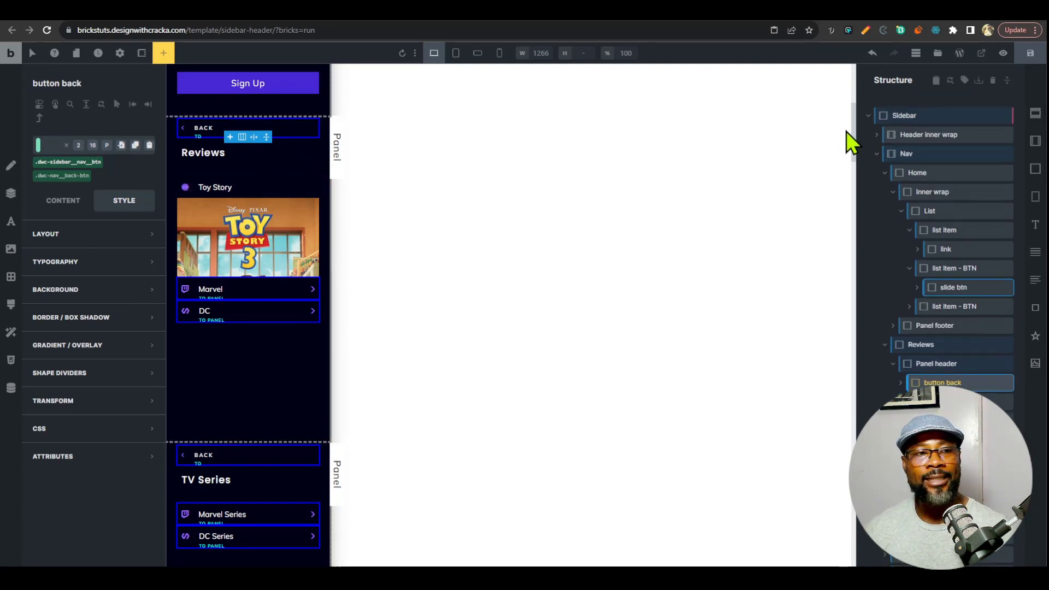
Step: Clear the header template's structure and replace it with the full contents of Sidebar Nav BRICKS - TEMPLATE v1.02.json
click(995, 81)
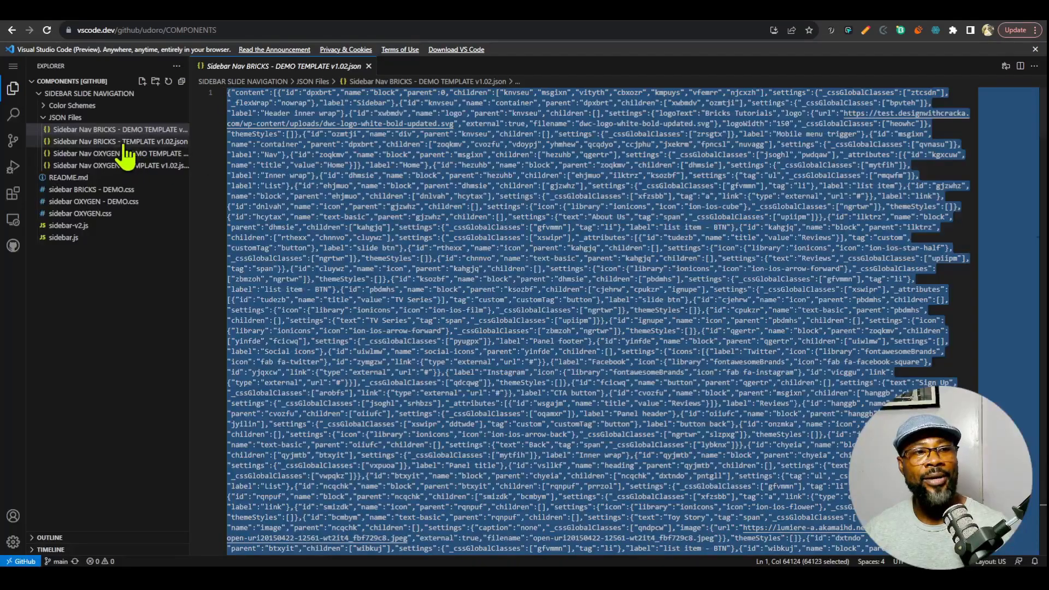
click(121, 142)
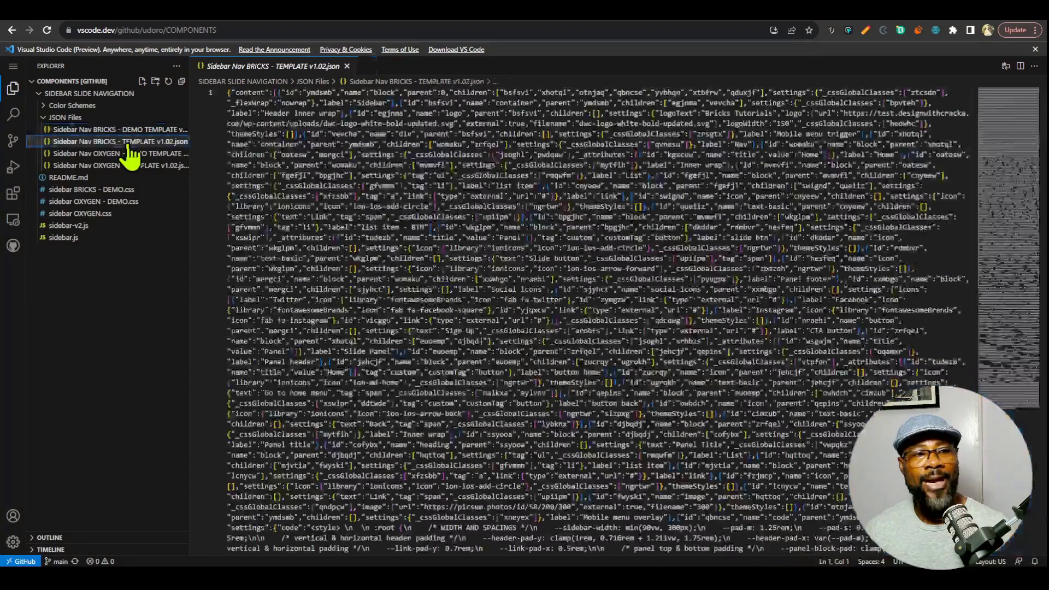
click(512, 229)
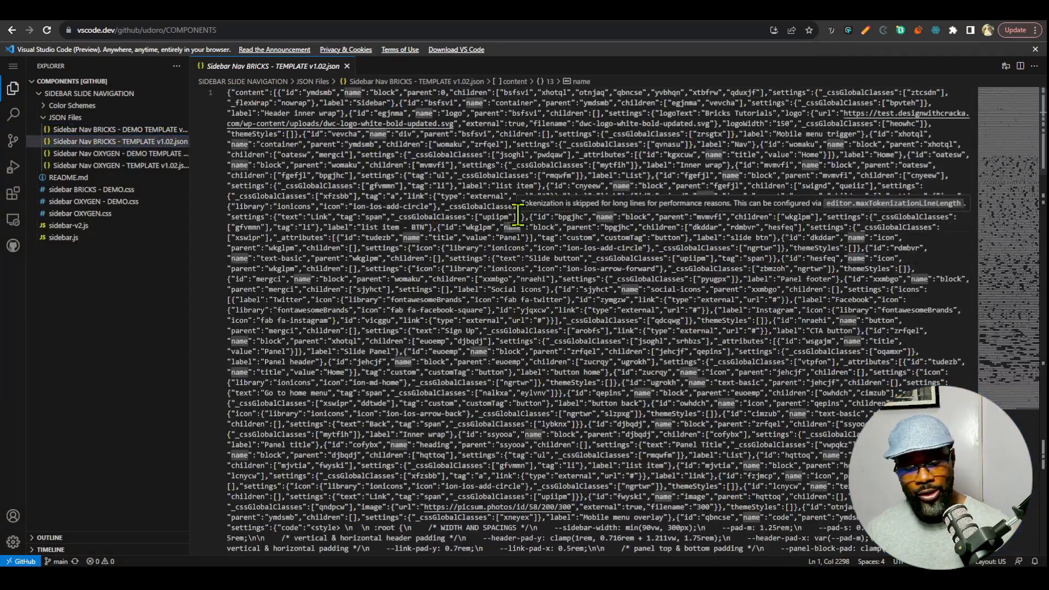
key(ctrl+a)
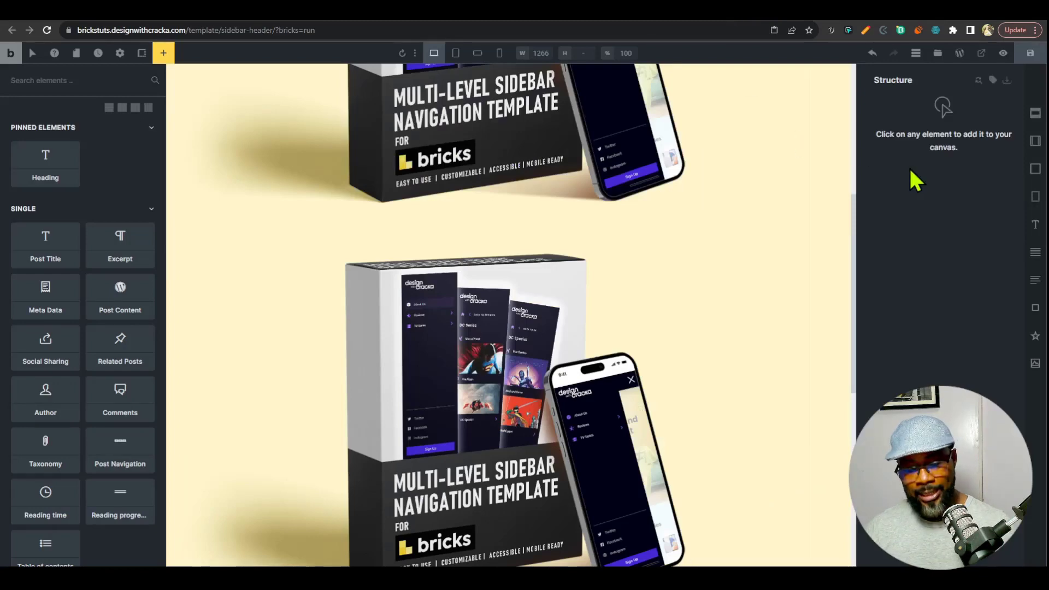
key(ctrl+v)
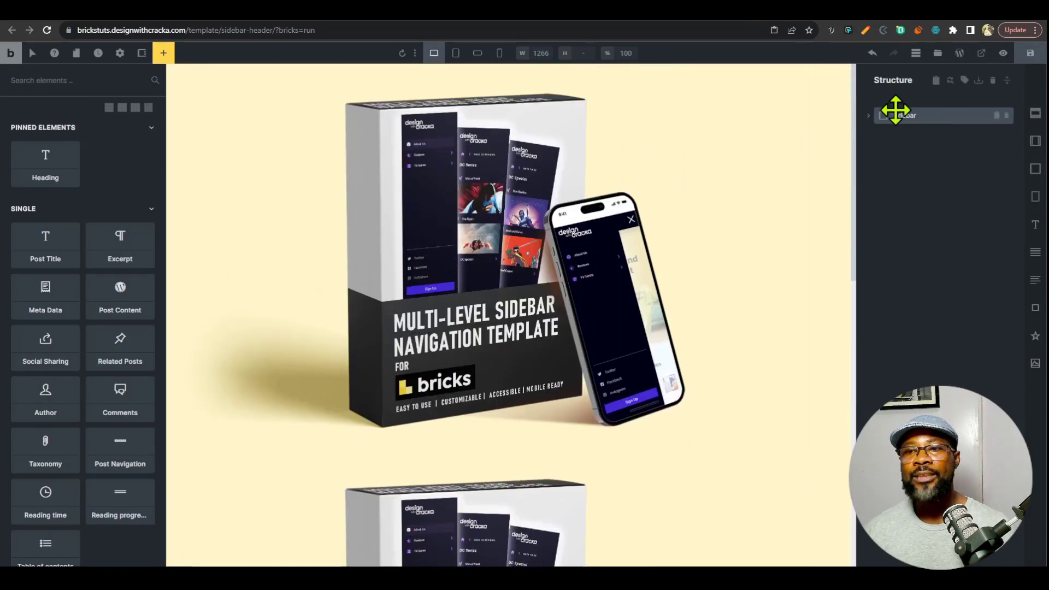
Step: Expand the pasted Sidebar and open the Slide nav CSS code at its INSIDE BRICKS post ID rules
click(871, 119)
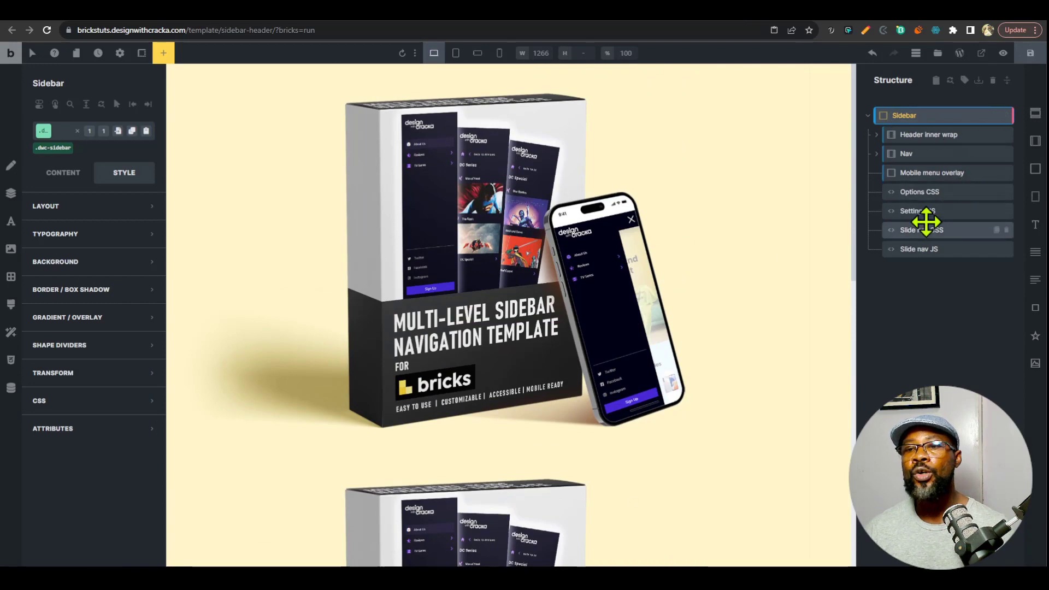
click(936, 192)
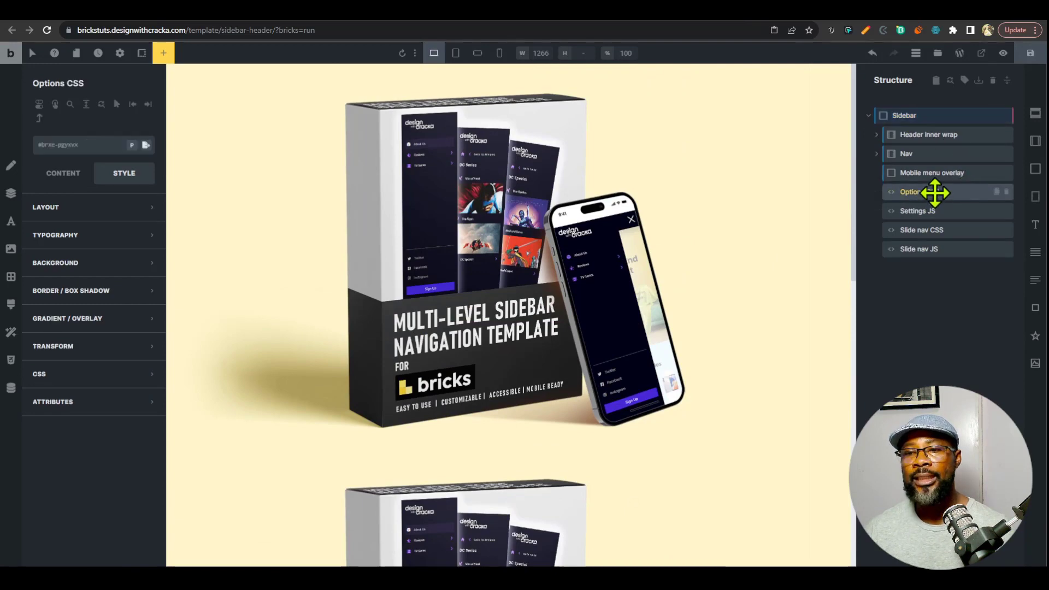
click(951, 230)
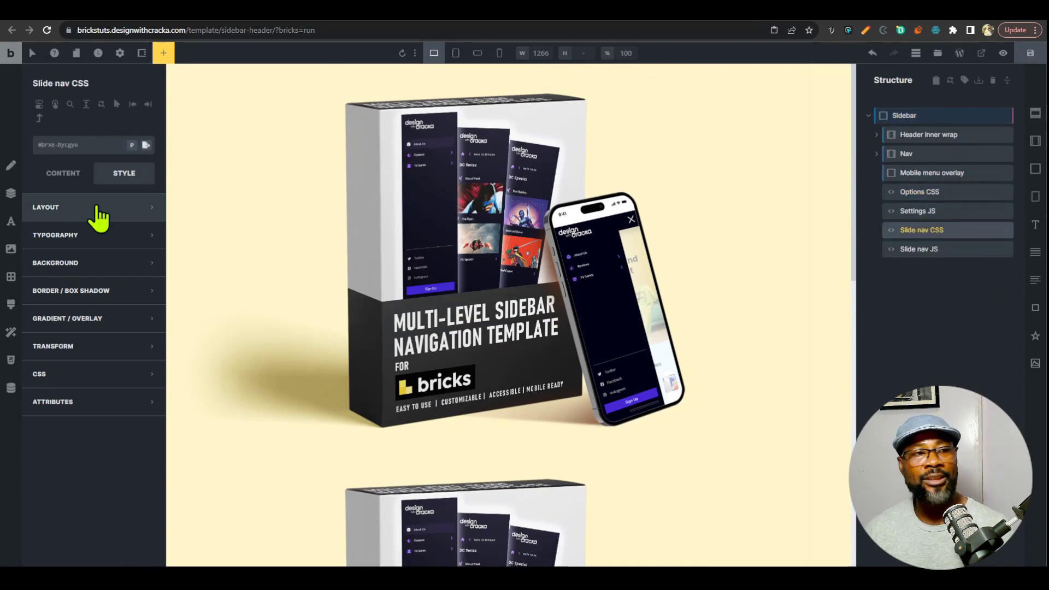
click(68, 175)
scroll(220, 295, down, 20)
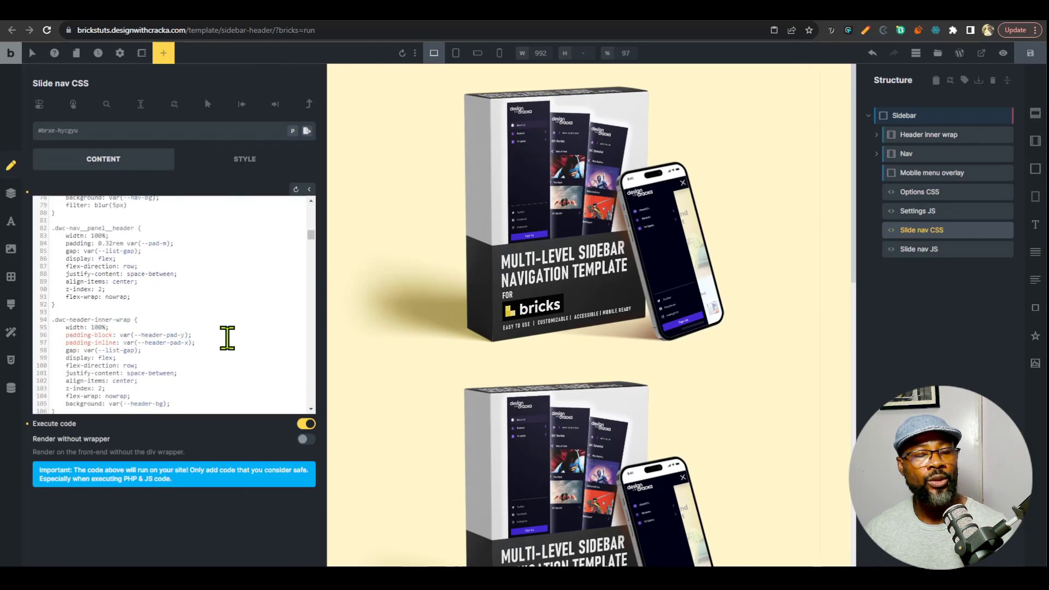
scroll(228, 359, down, 20)
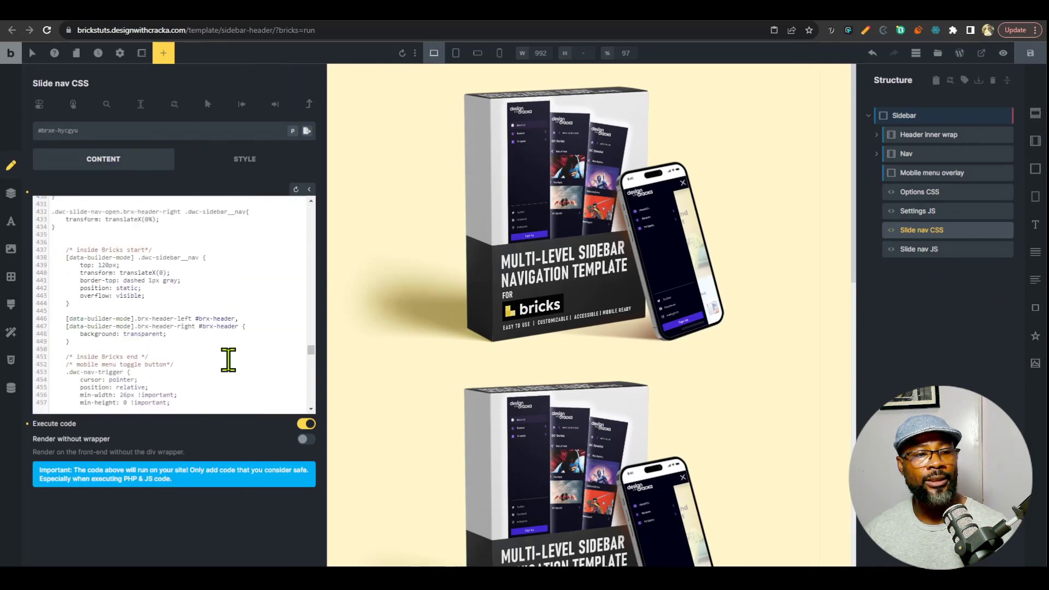
scroll(260, 355, up, 5)
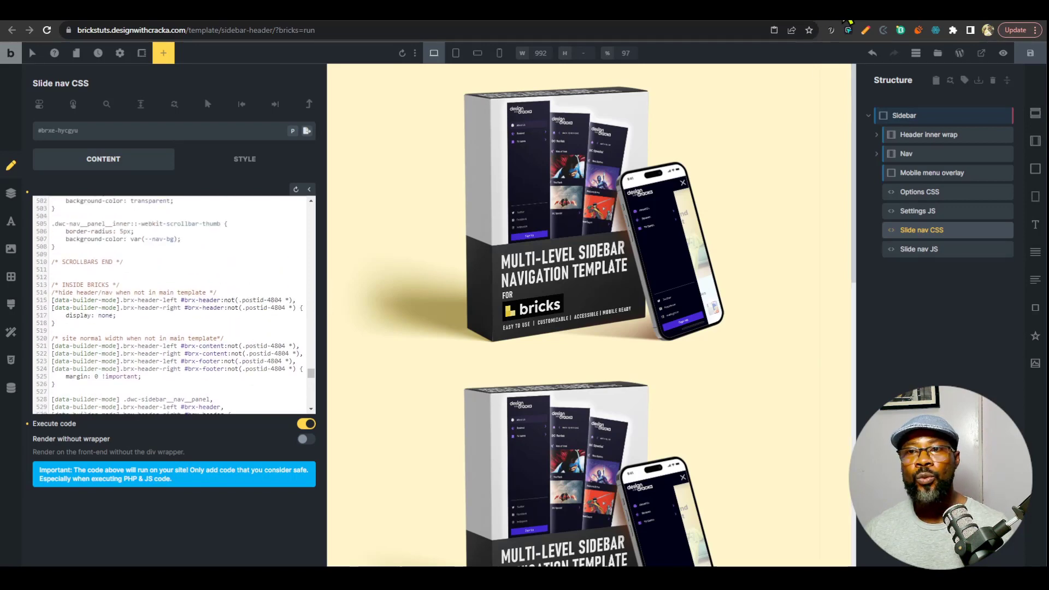
Step: Change every postid-4804 in the INSIDE BRICKS rules of Slide nav CSS to postid-5114 and save the template
click(876, 11)
click(551, 204)
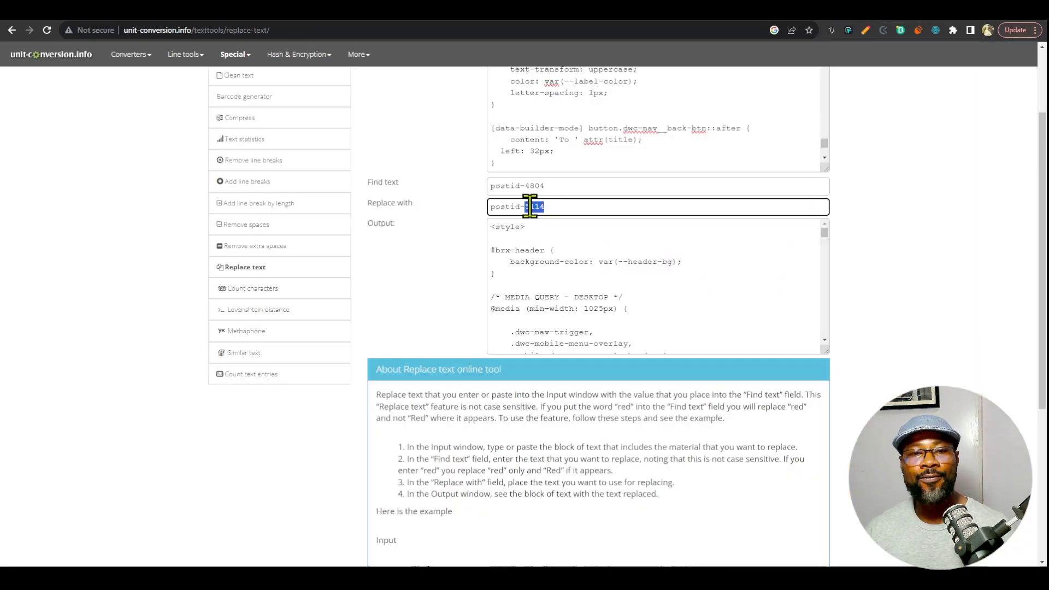
click(787, 14)
click(714, 14)
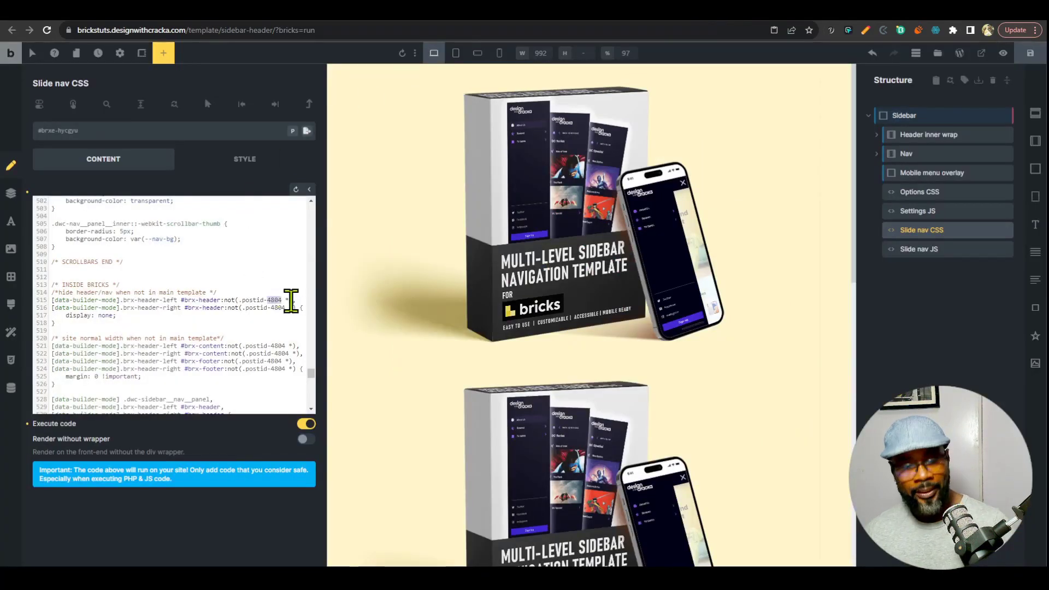
text(5114)
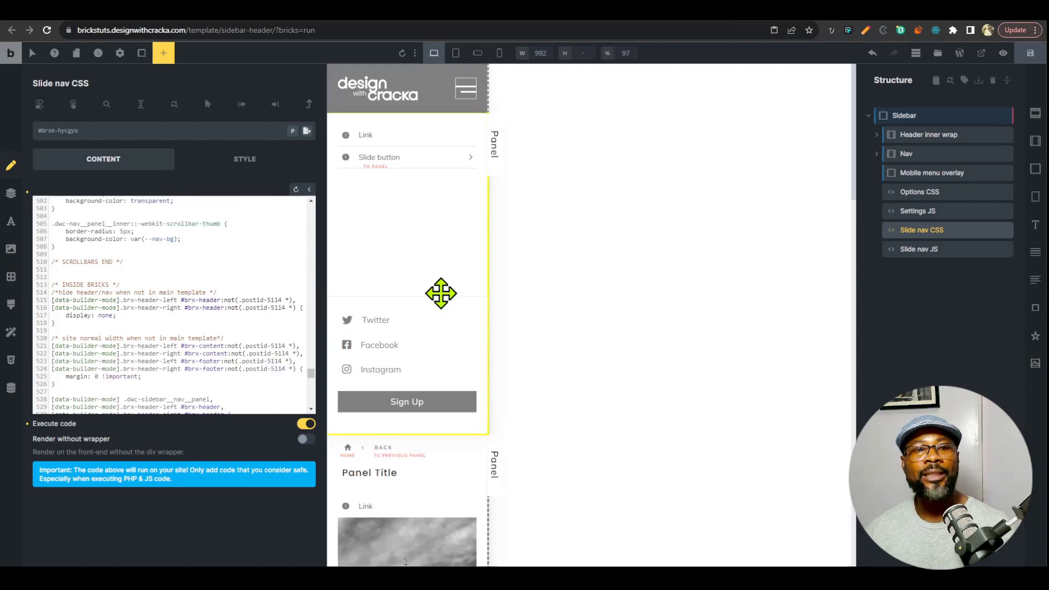
click(1031, 57)
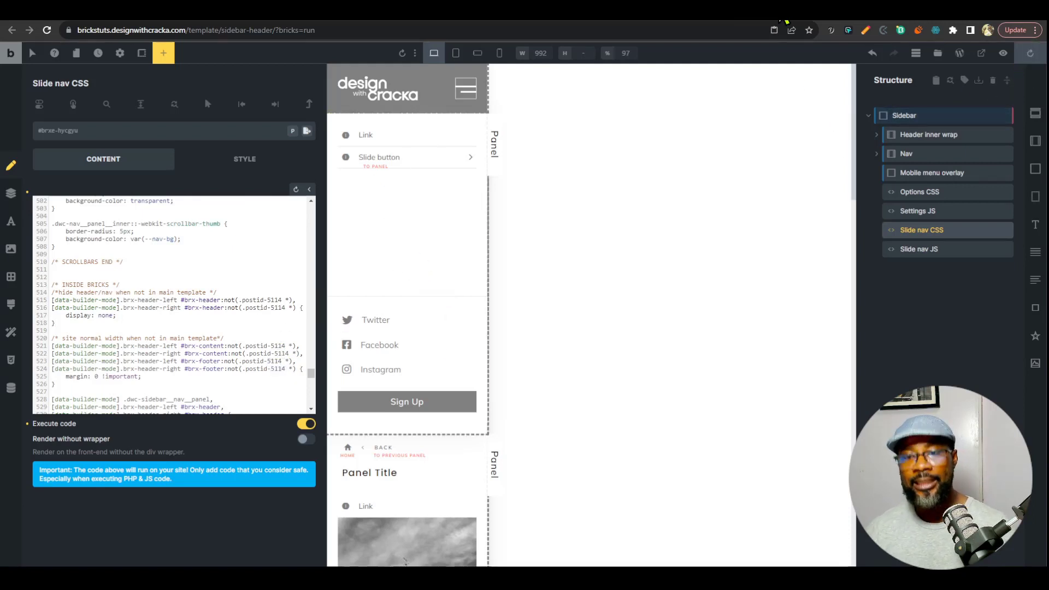
Step: Reload the live sidebar demo page and test sliding between the home menu and the Slide button's panel
click(779, 8)
key(F5)
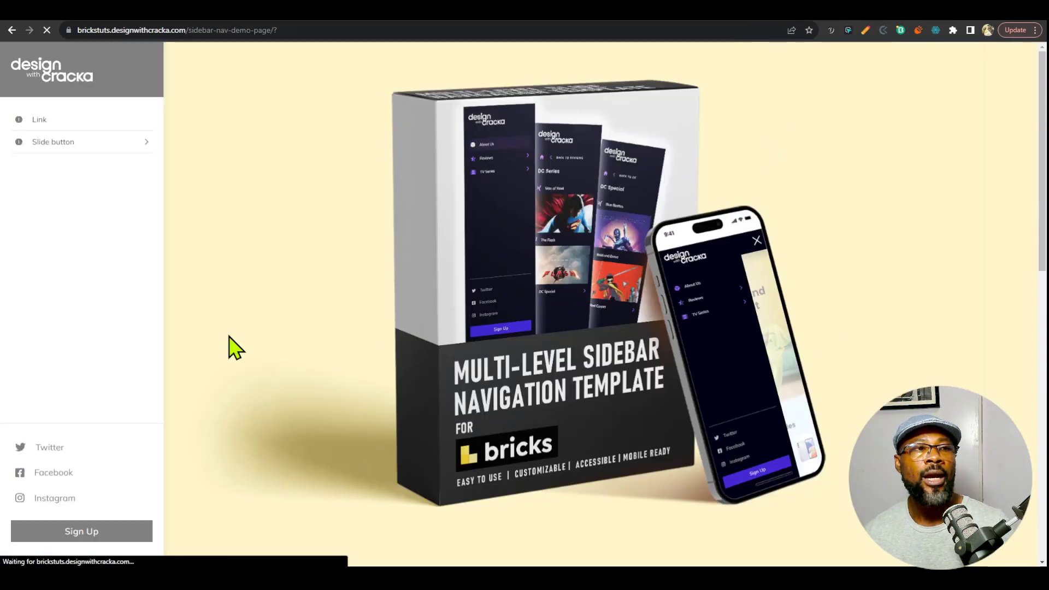
click(85, 144)
click(61, 115)
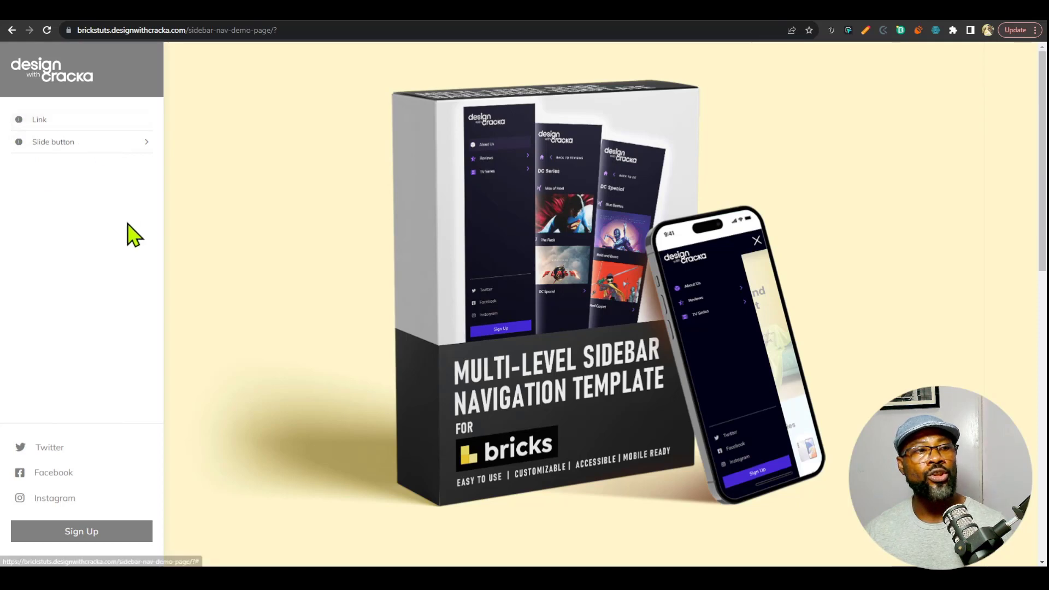
click(77, 144)
click(86, 113)
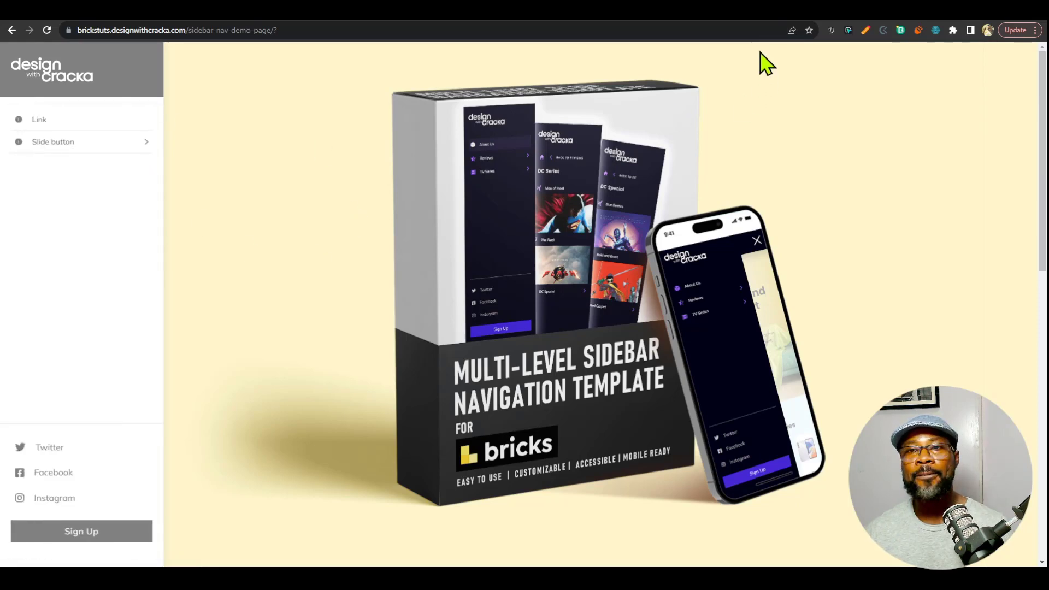
click(109, 144)
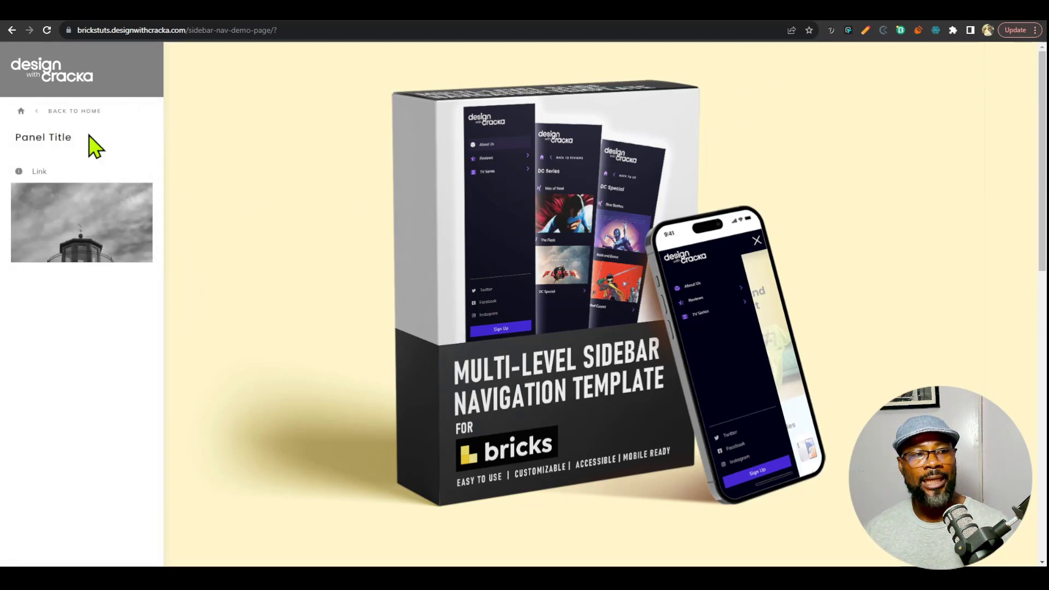
click(87, 112)
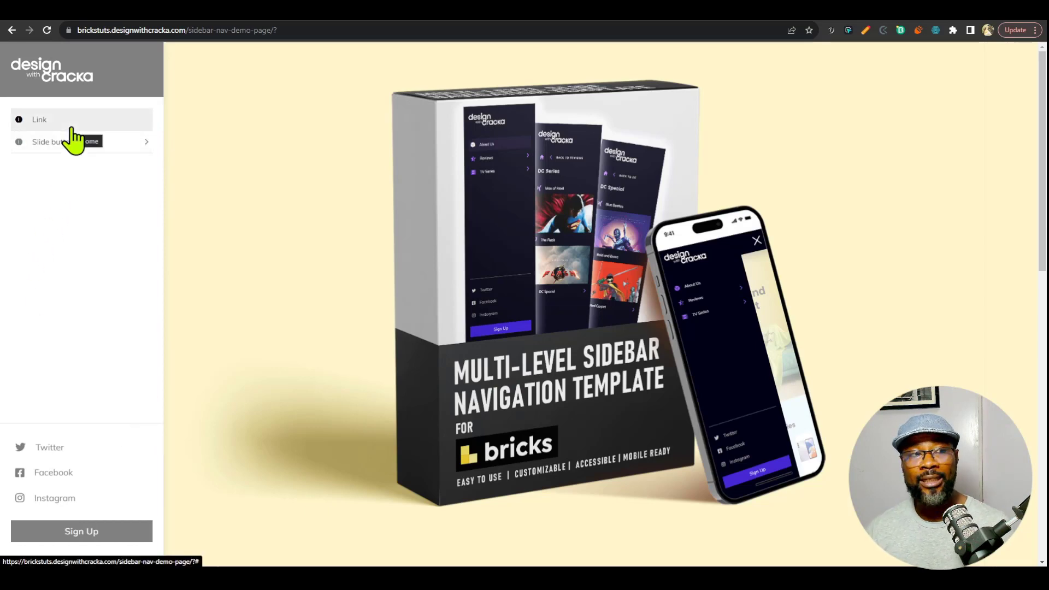
click(81, 149)
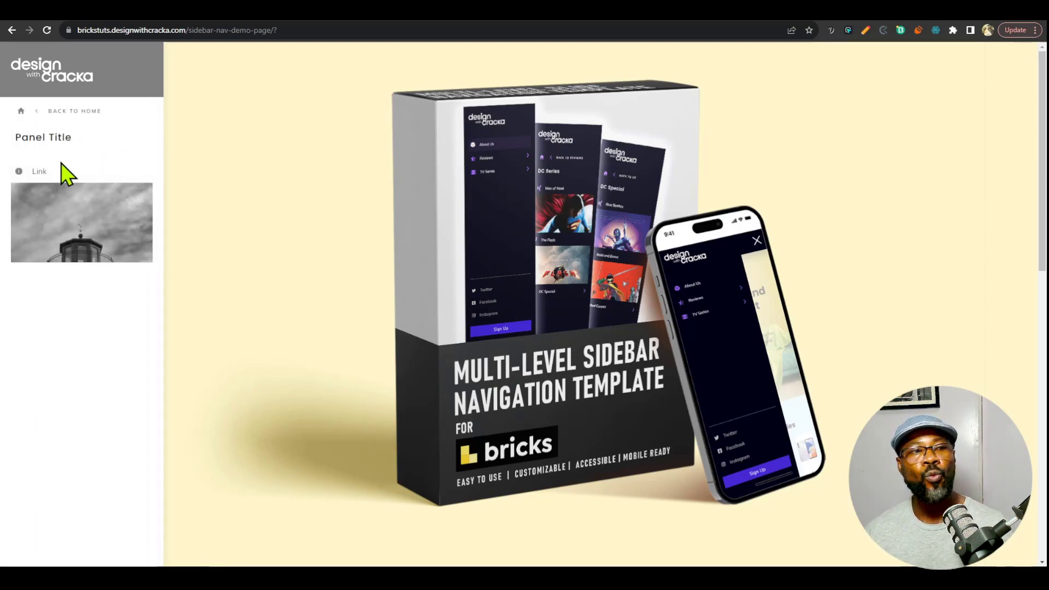
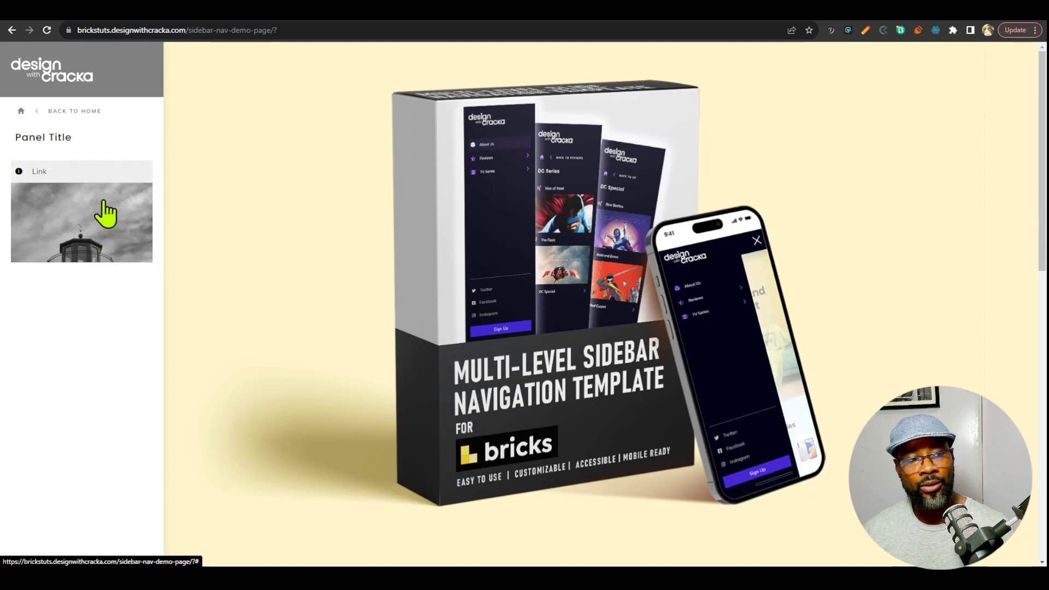
Step: Switch back to the Bricks builder and retitle the slide panel's Panel Title heading as "Panel One"
click(709, 10)
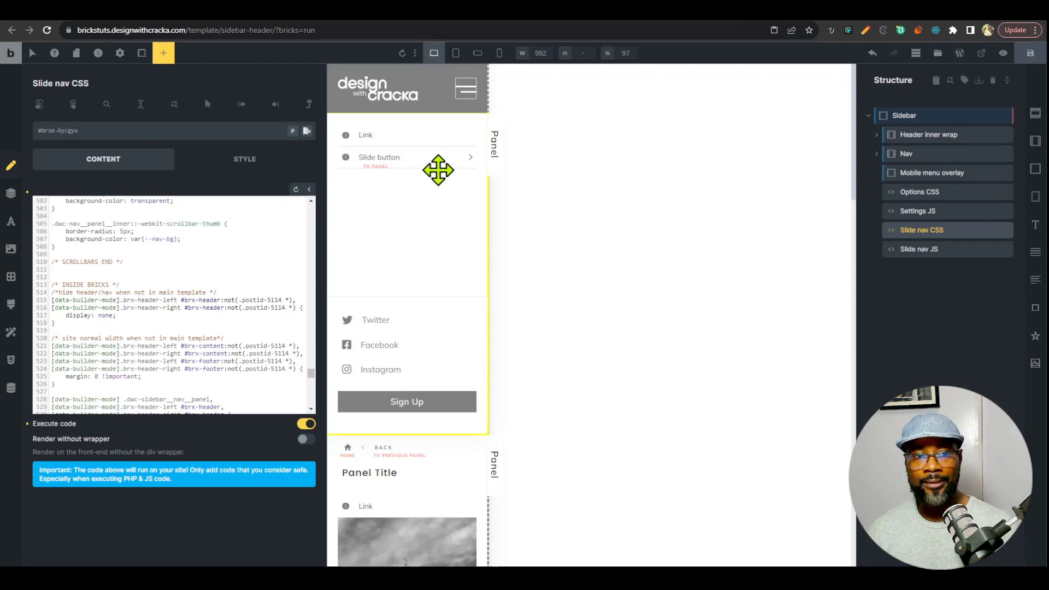
scroll(445, 375, down, 3)
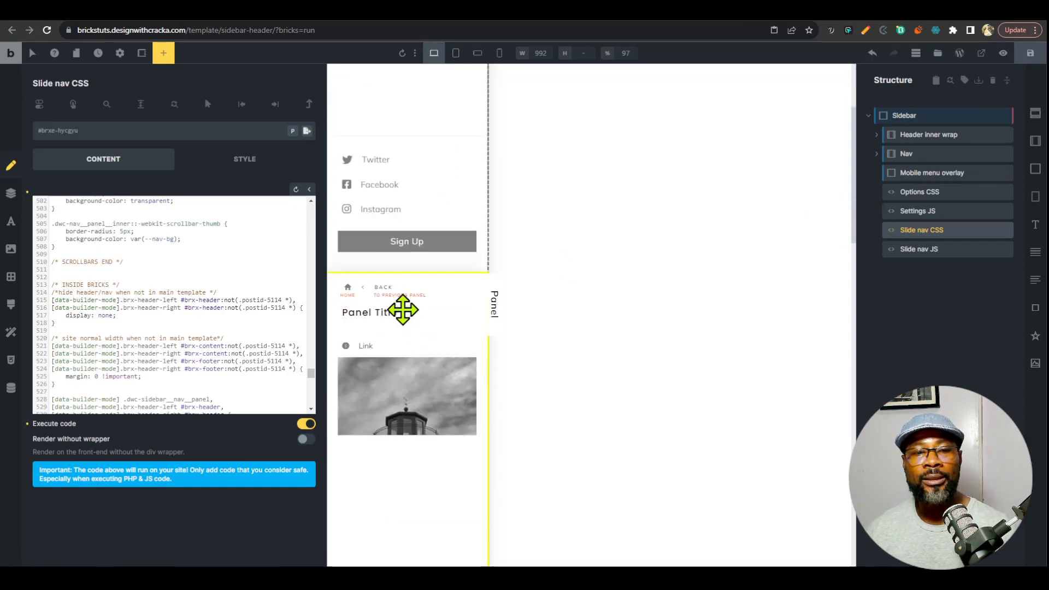
click(397, 313)
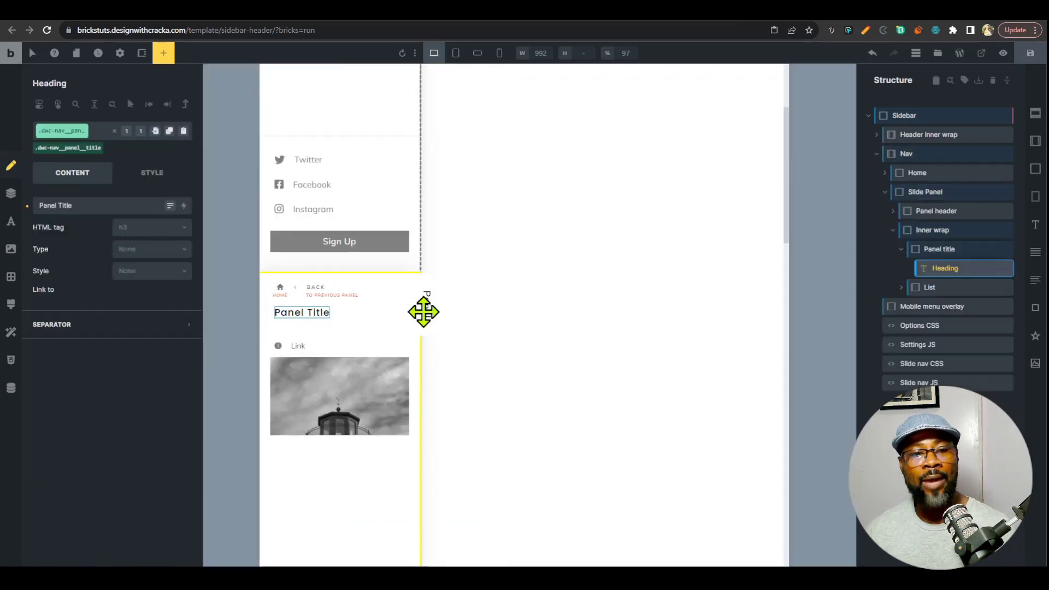
drag(228, 325, 263, 323)
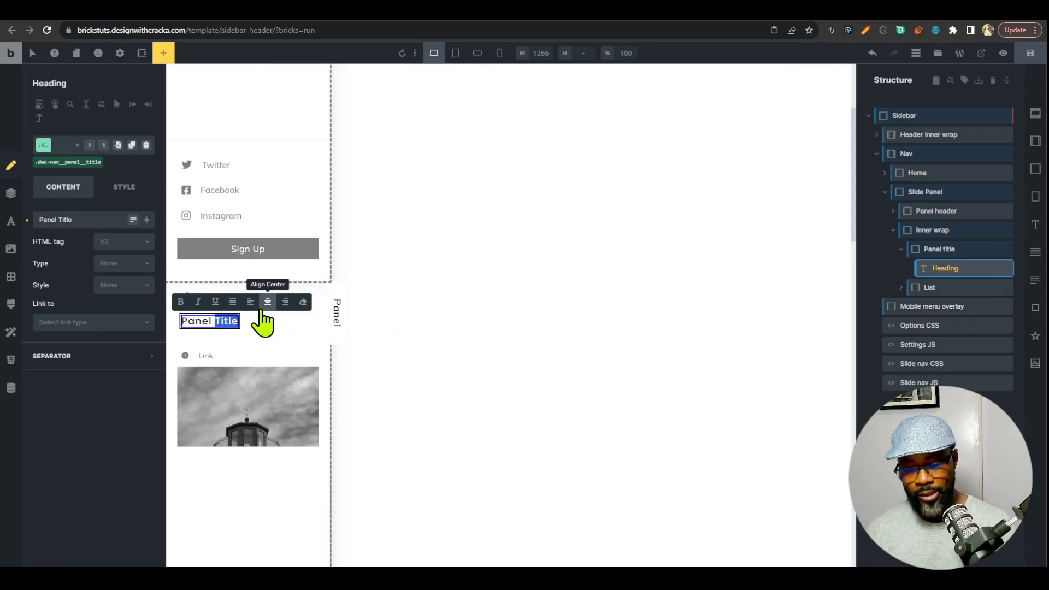
Step: Change the Basic Text inside the Home panel's slide btn to "Panel One"
scroll(246, 407, up, 3)
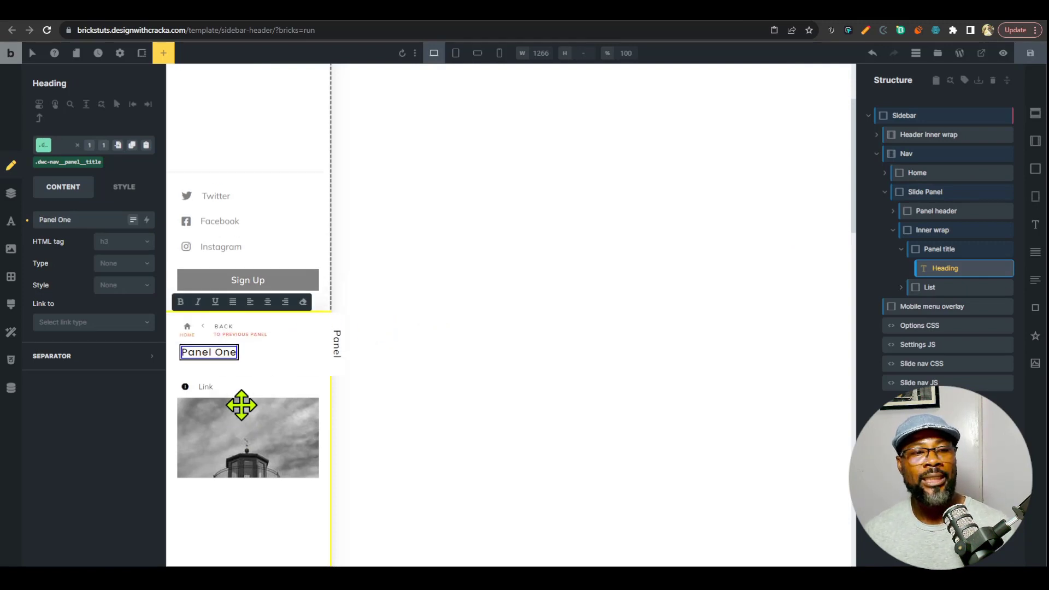
click(254, 160)
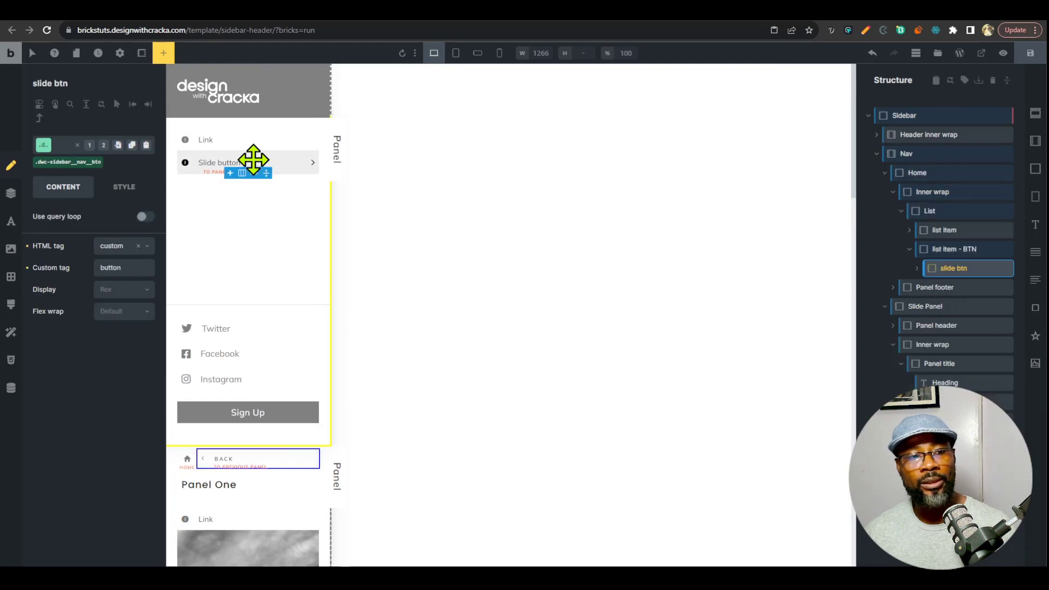
mouse_move(227, 175)
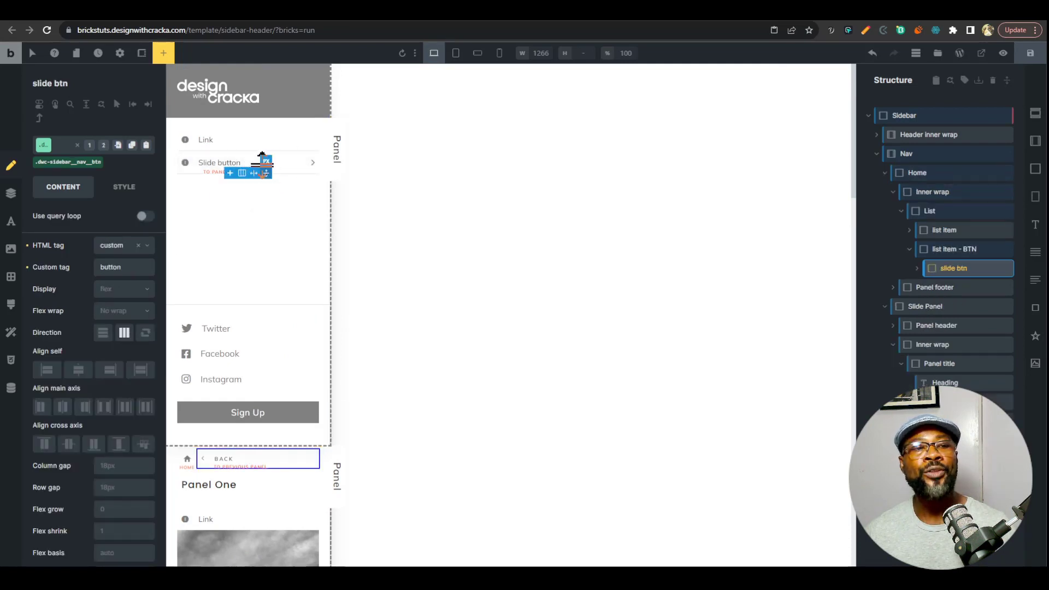
click(126, 187)
click(63, 187)
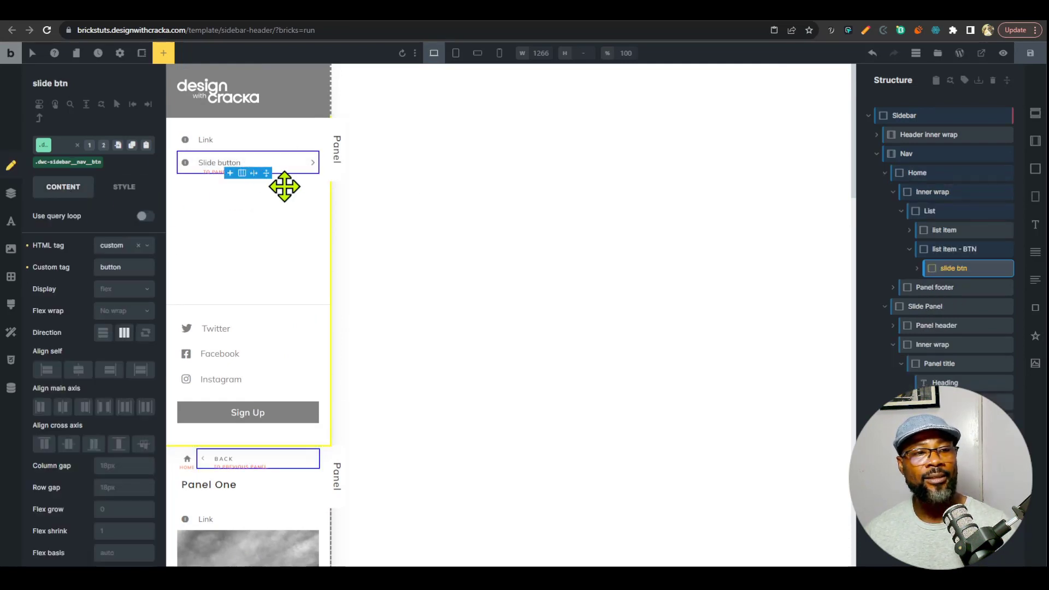
click(918, 268)
click(973, 310)
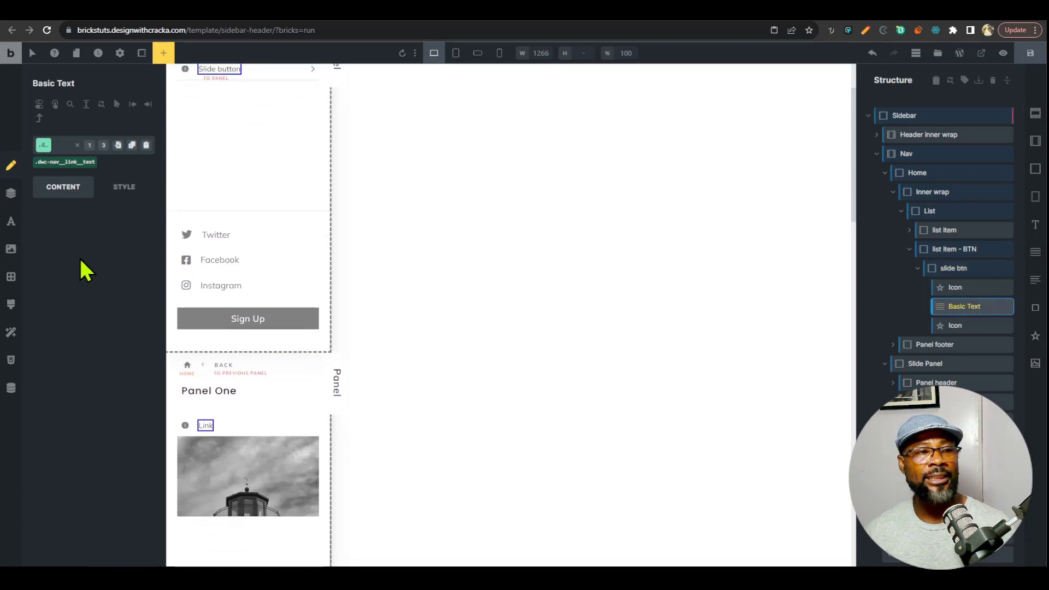
triple_click(106, 232)
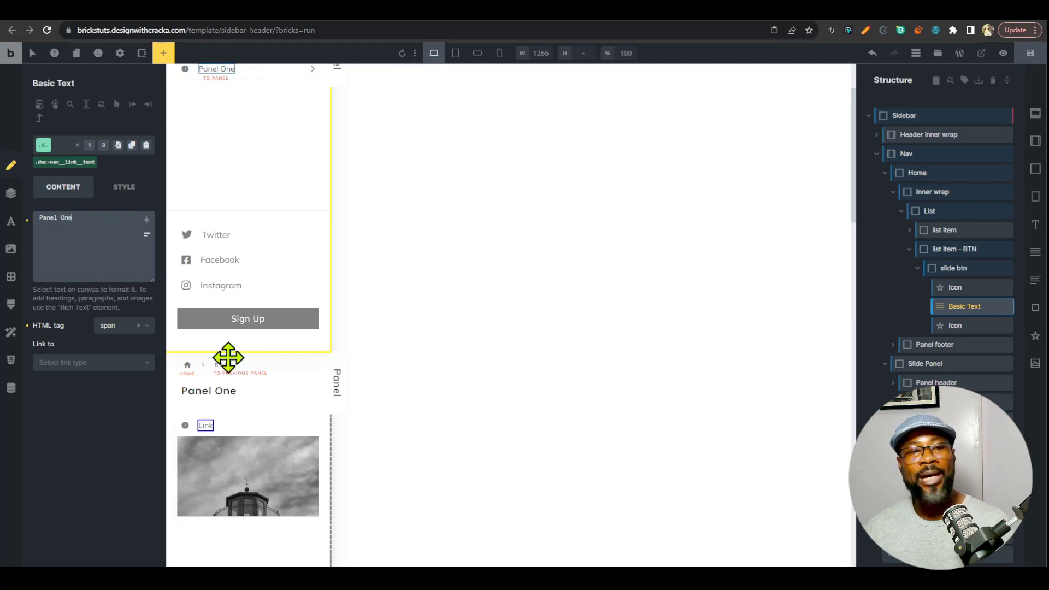
Step: Examine how the Home list is built from the plain list item and the list item - BTN containing the slide btn
scroll(297, 379, up, 3)
click(284, 167)
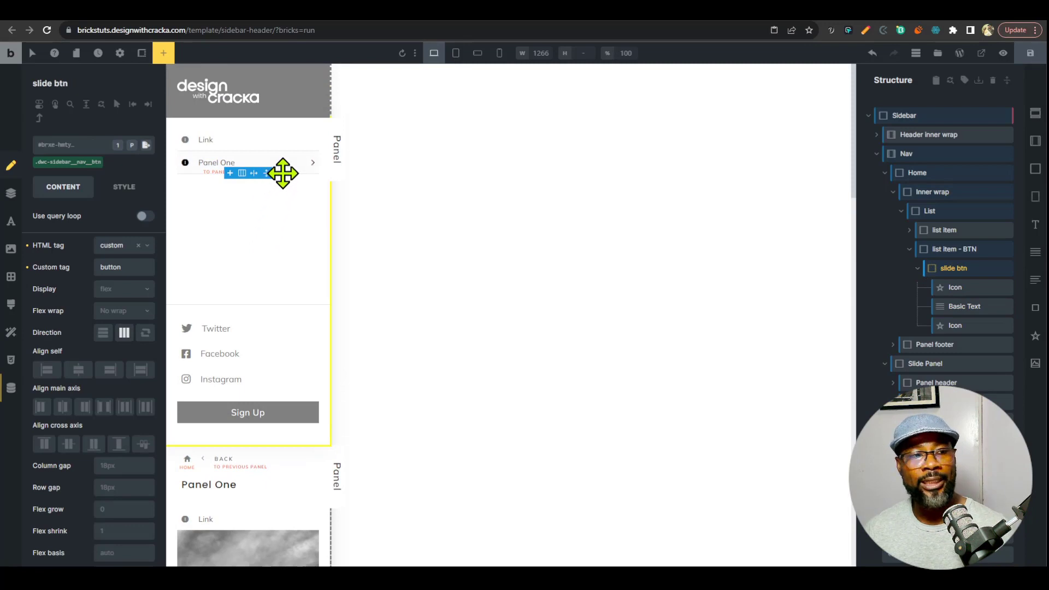
click(918, 268)
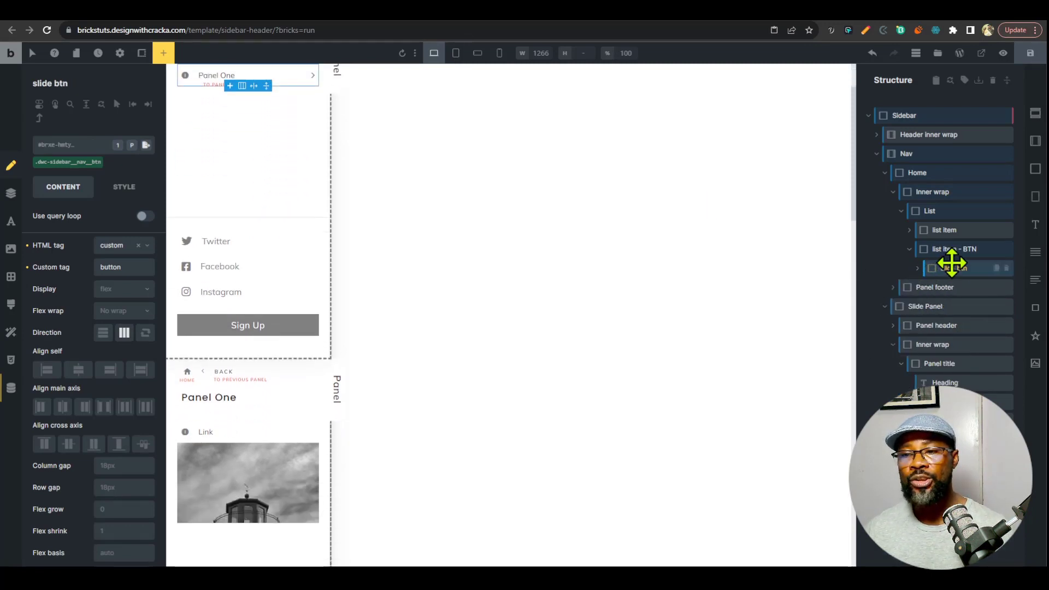
mouse_move(953, 268)
mouse_down()
mouse_move(888, 311)
mouse_move(949, 267)
mouse_move(958, 281)
mouse_move(954, 251)
mouse_up()
click(954, 251)
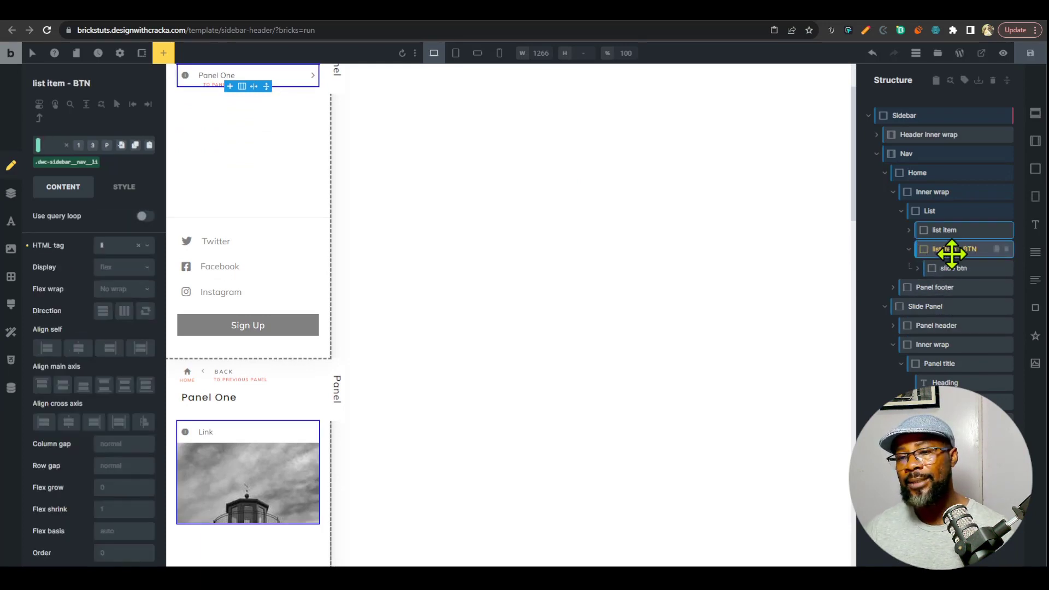
scroll(295, 300, up, 2)
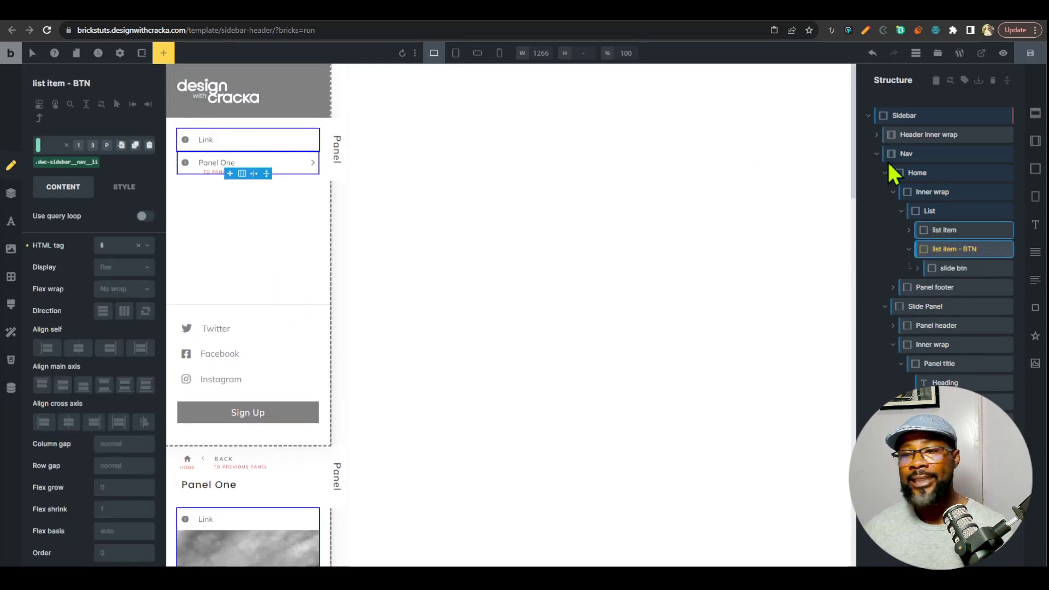
click(956, 230)
drag(956, 231, 914, 244)
click(910, 230)
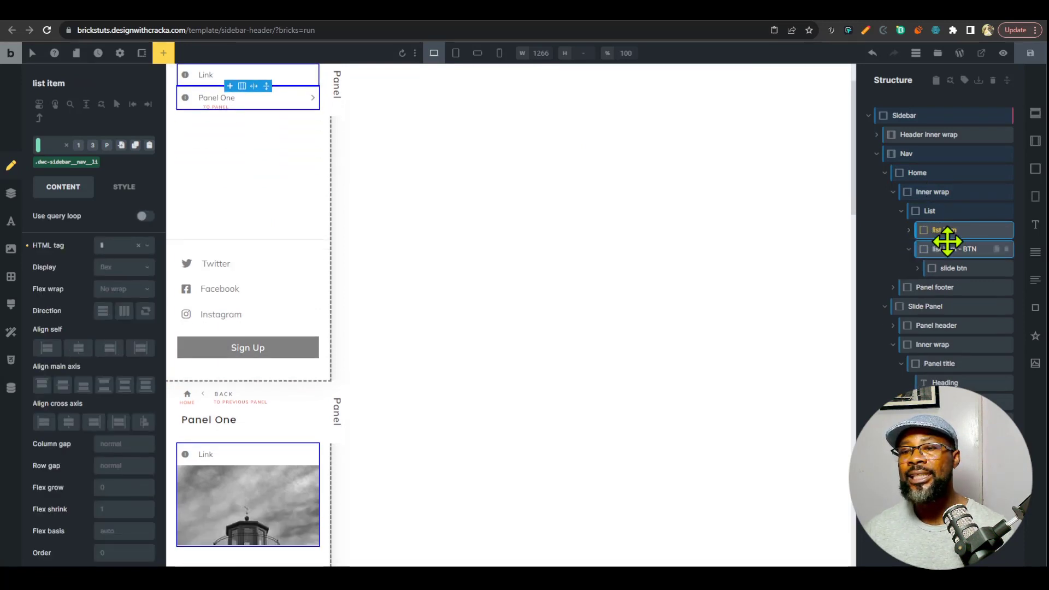
click(950, 250)
Step: Set the title attribute of the Home list's slide btn to "Panel One"
click(946, 268)
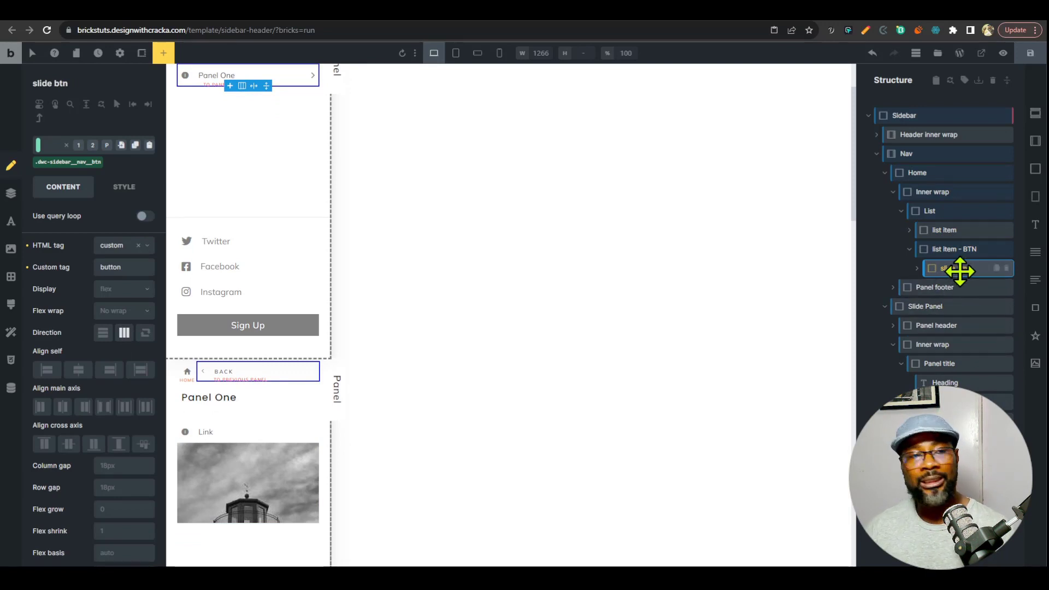
click(11, 389)
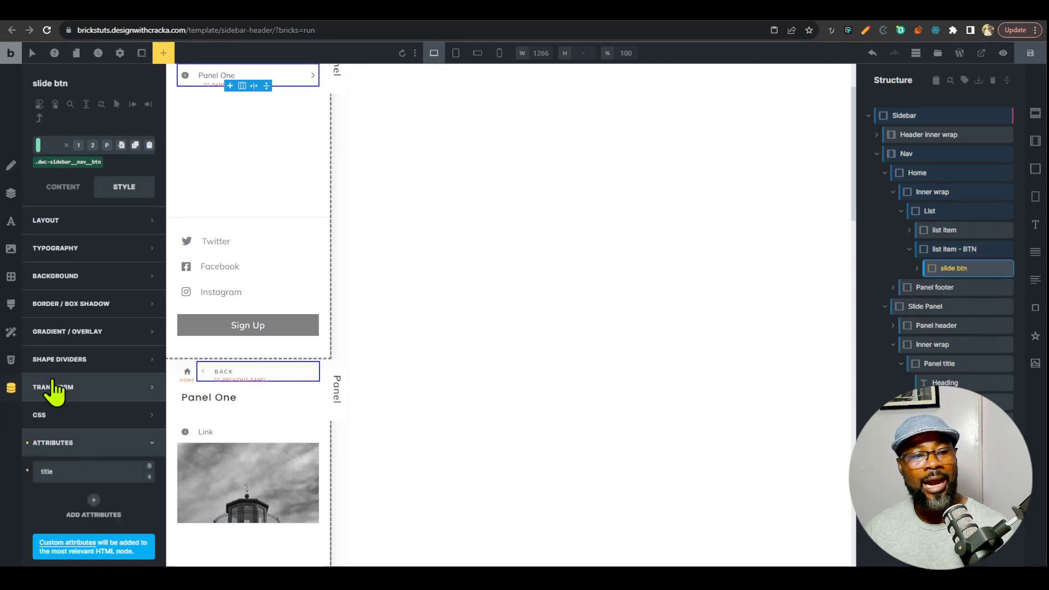
click(90, 465)
scroll(99, 438, down, 1)
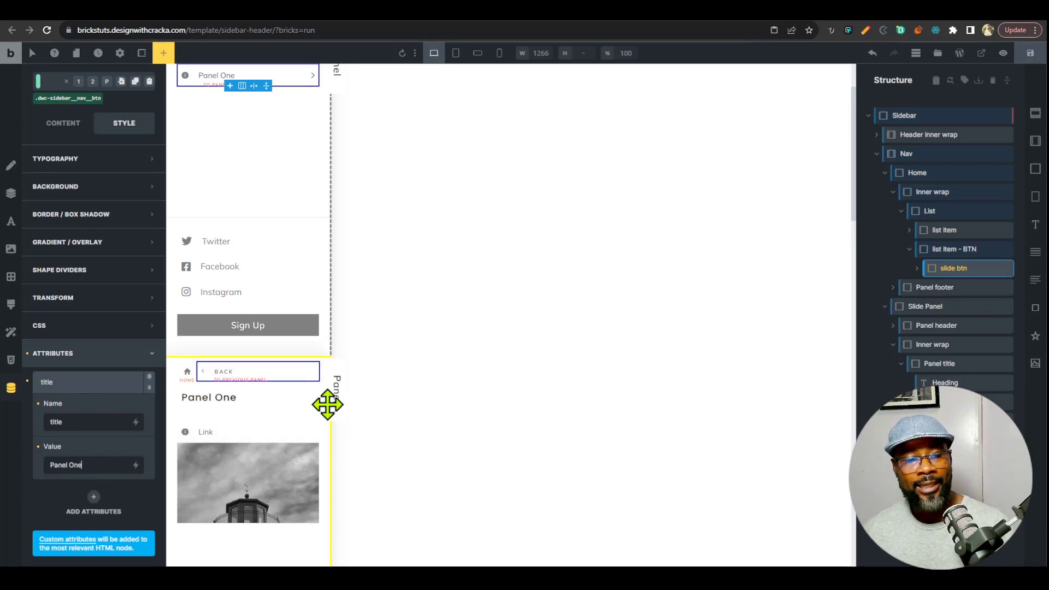
Step: Set the Slide Panel's title attribute to "Panel One" and save the template
click(343, 394)
click(91, 483)
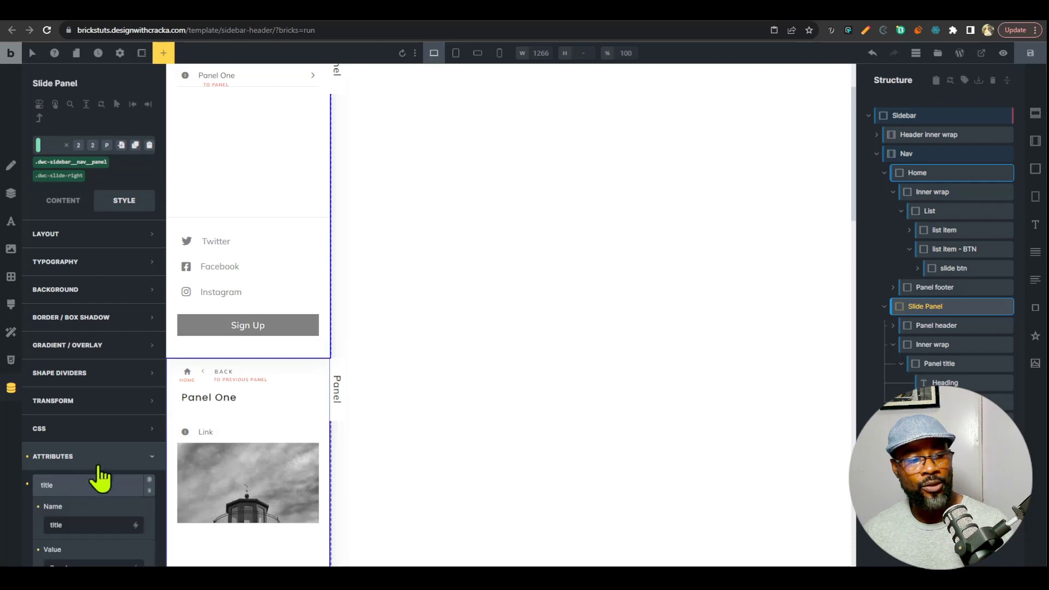
scroll(98, 477, down, 2)
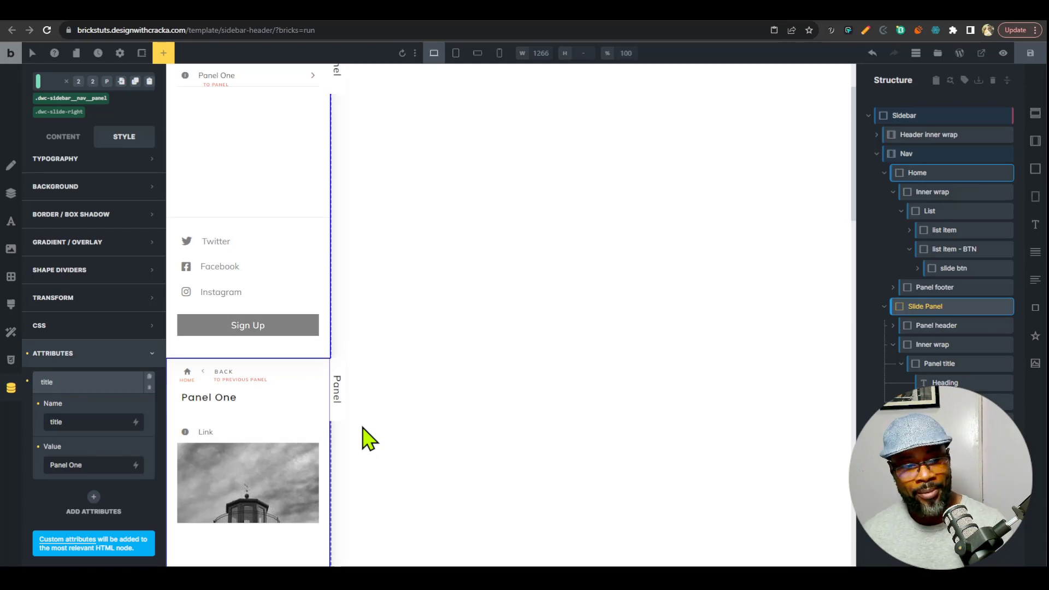
scroll(369, 439, up, 1)
click(1030, 53)
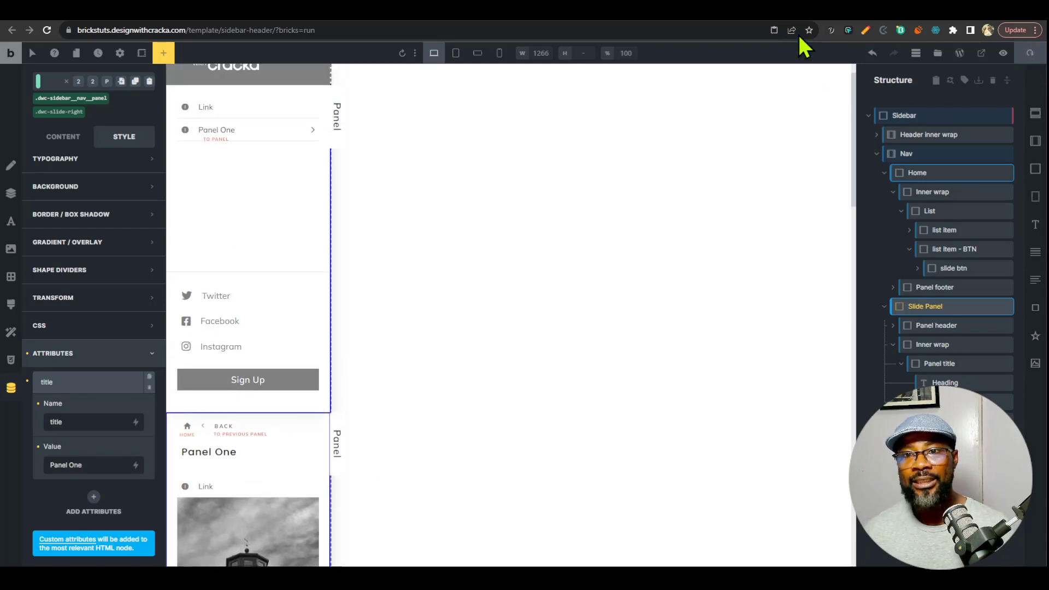
Step: Open the header template's front-end preview and test sliding to Panel One and back to home
click(773, 19)
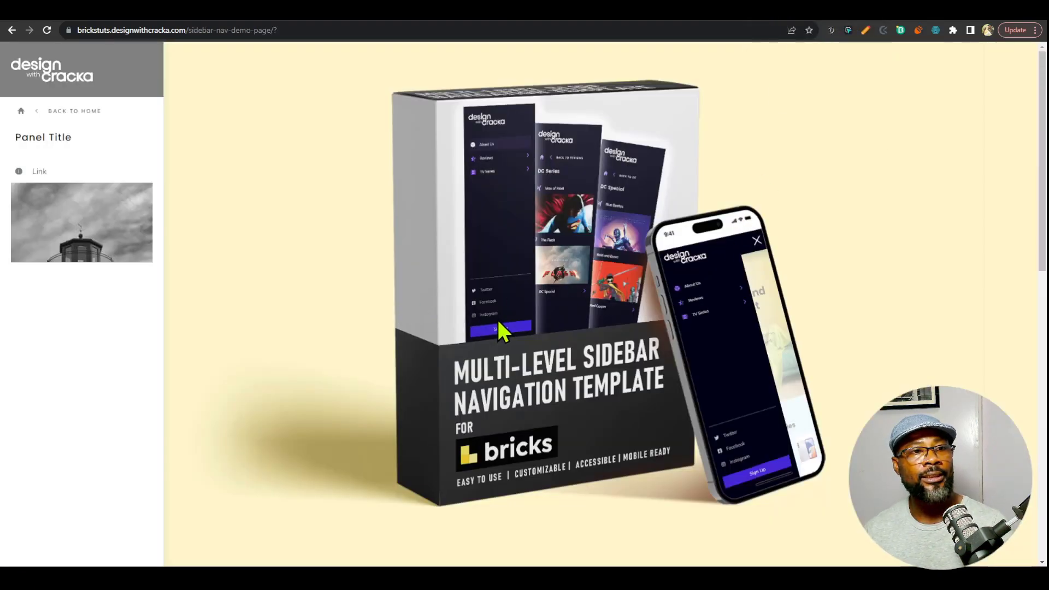
click(728, 9)
click(982, 53)
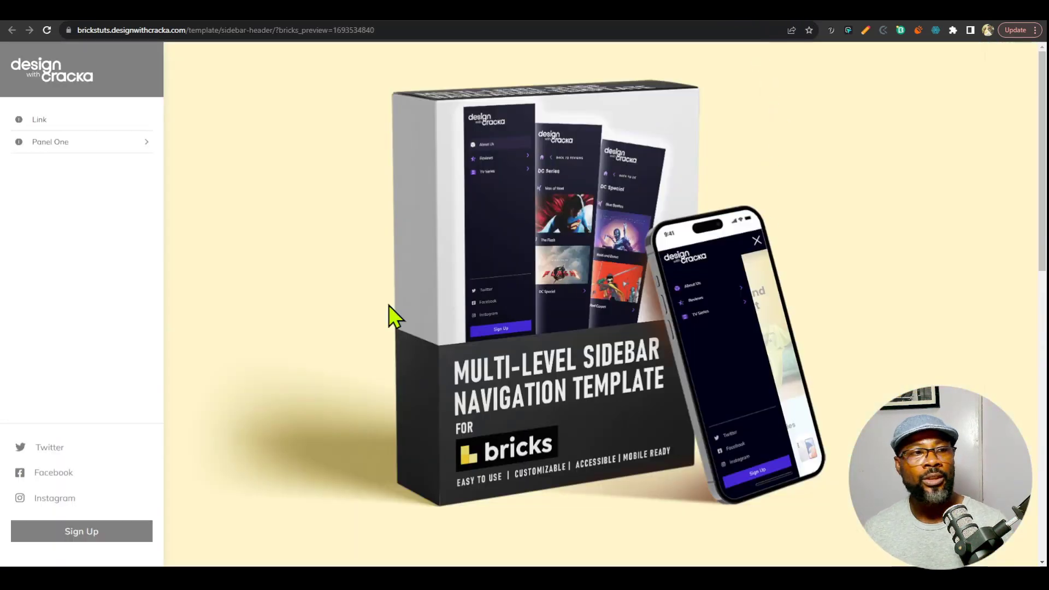
click(118, 143)
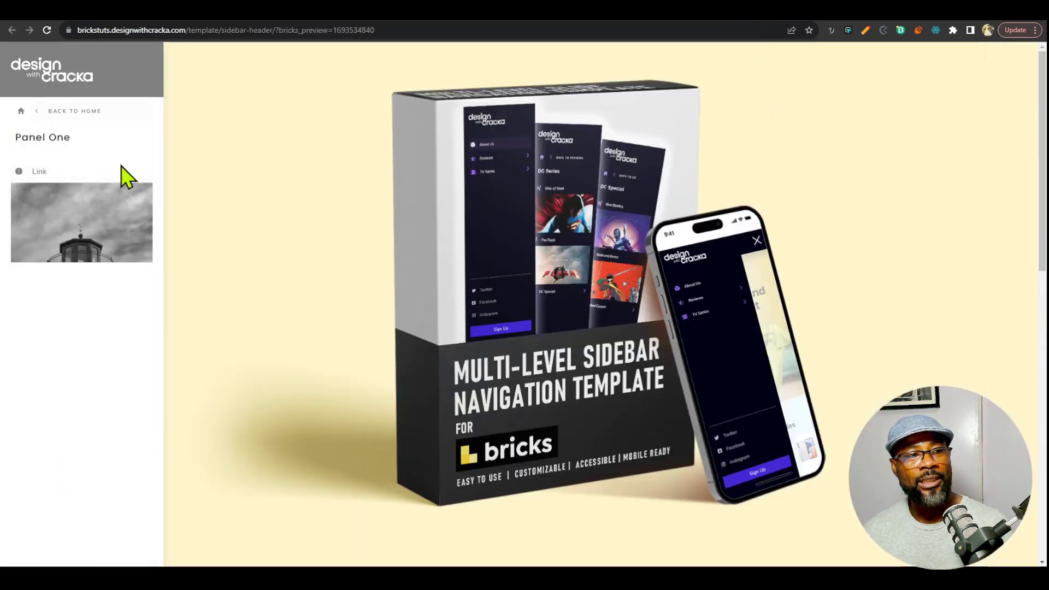
click(96, 116)
Step: Review both panels in the builder, then retest the Panel One and back-to-home transitions in the preview
click(699, 11)
scroll(276, 347, up, 1)
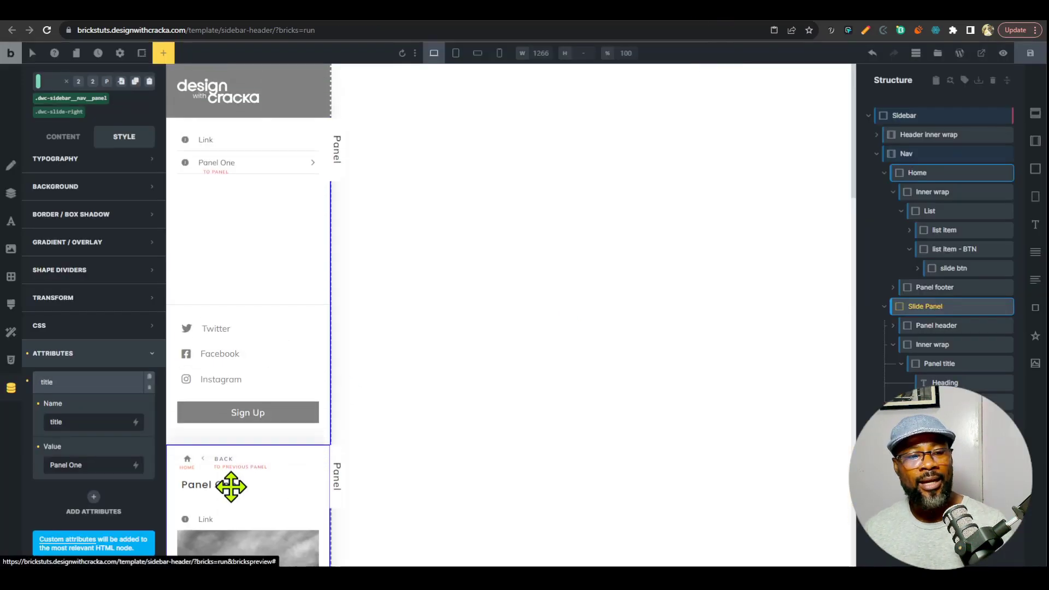
scroll(230, 486, down, 2)
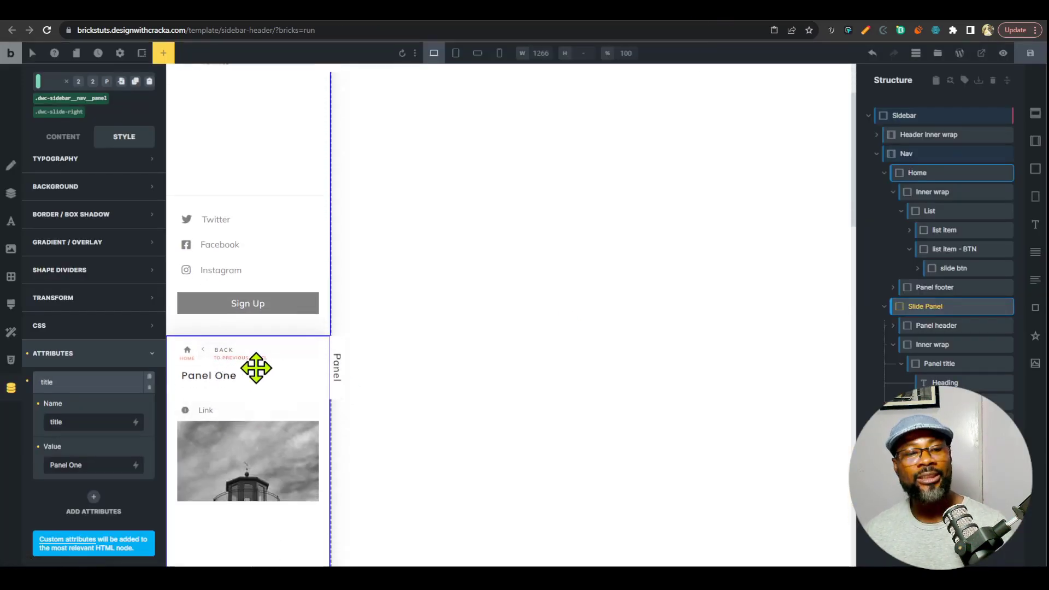
click(772, 7)
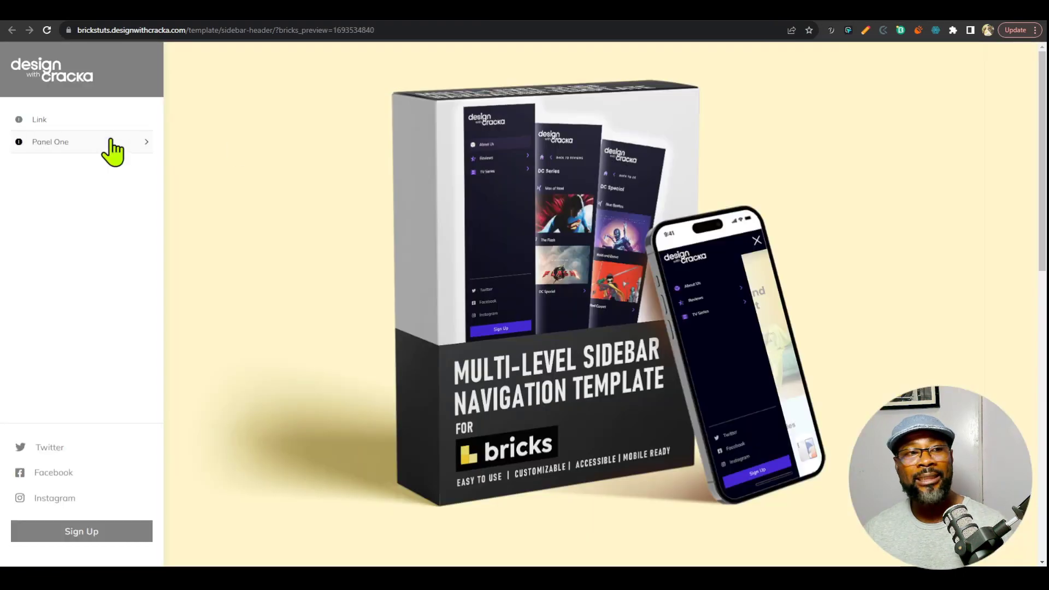
click(87, 147)
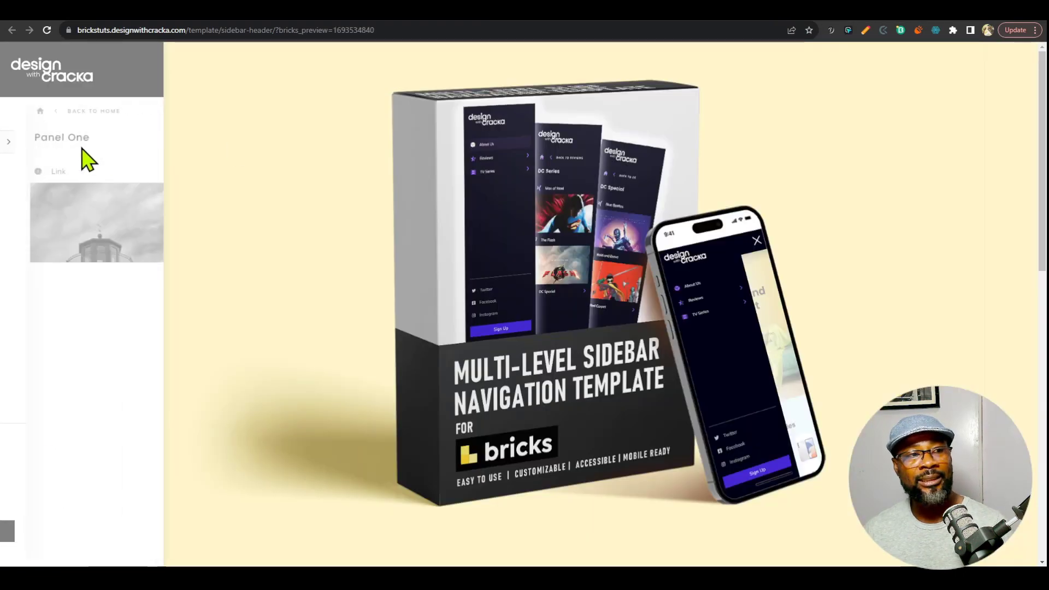
click(86, 115)
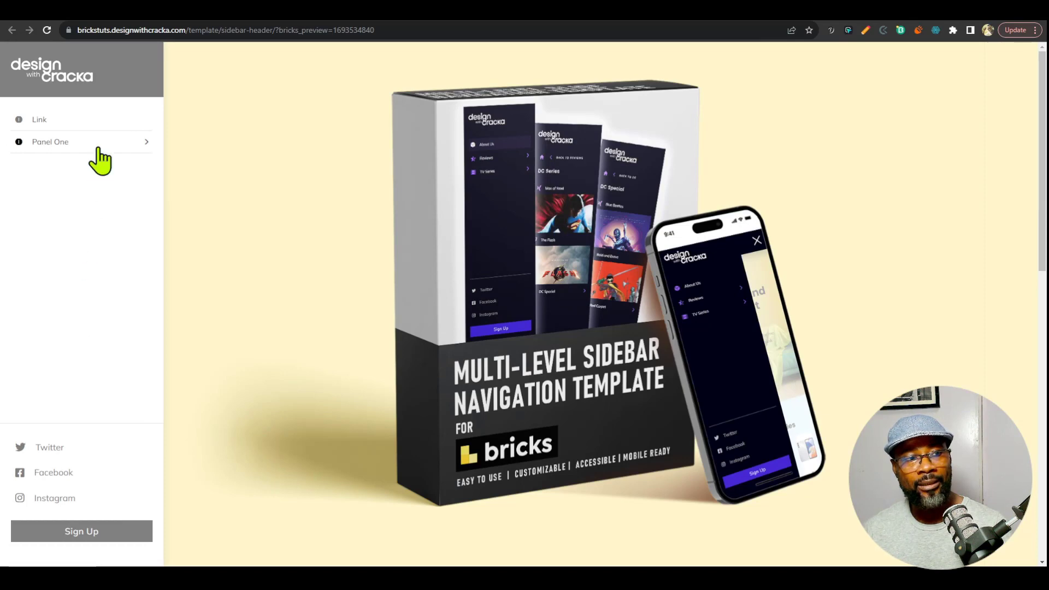
click(99, 148)
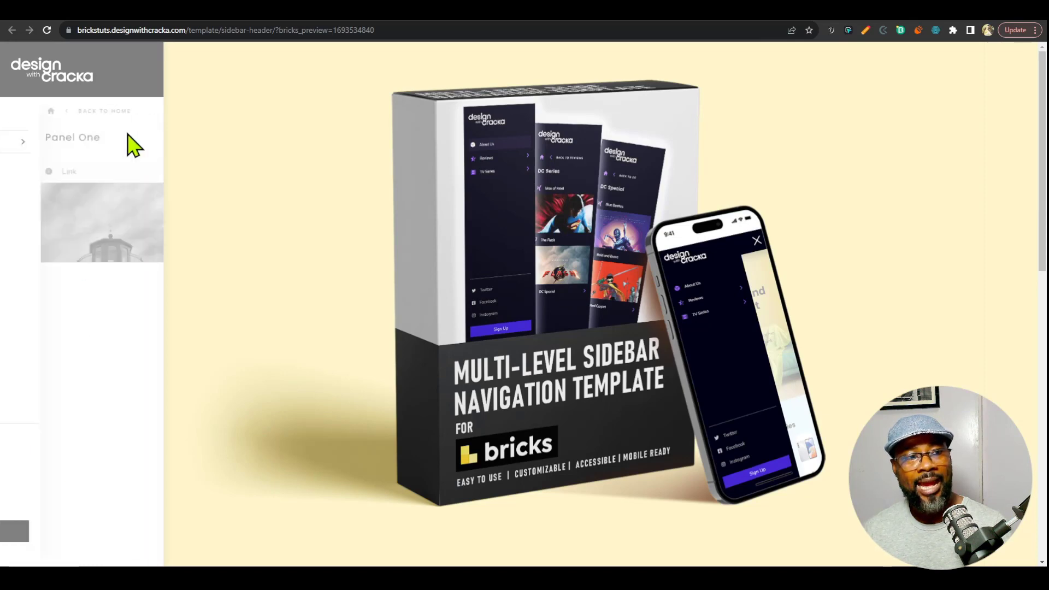
click(86, 113)
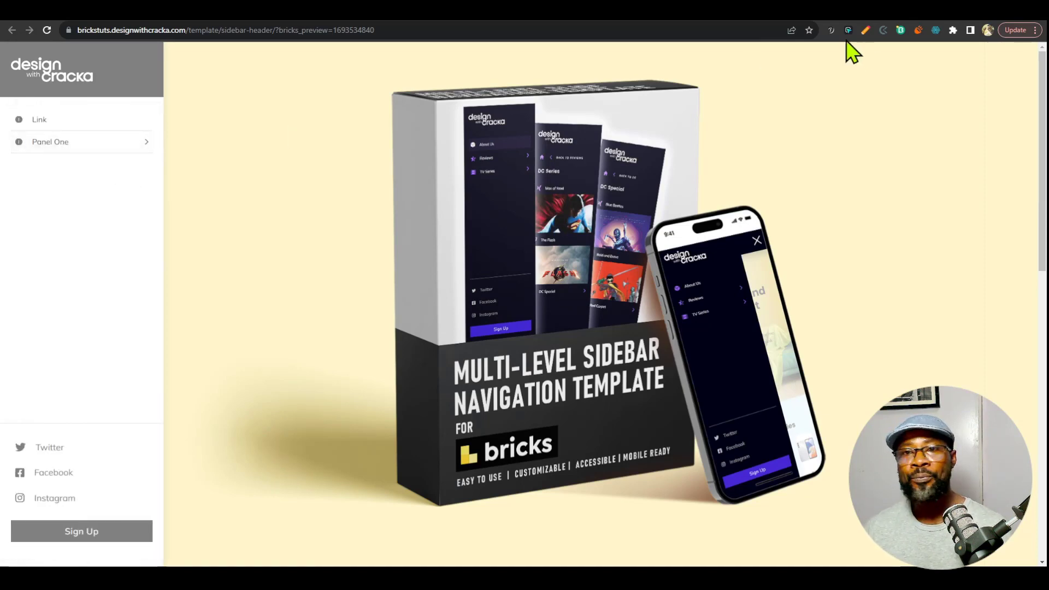
Step: Return to the builder and duplicate the Panel One list item - BTN in the Home panel's list
click(736, 21)
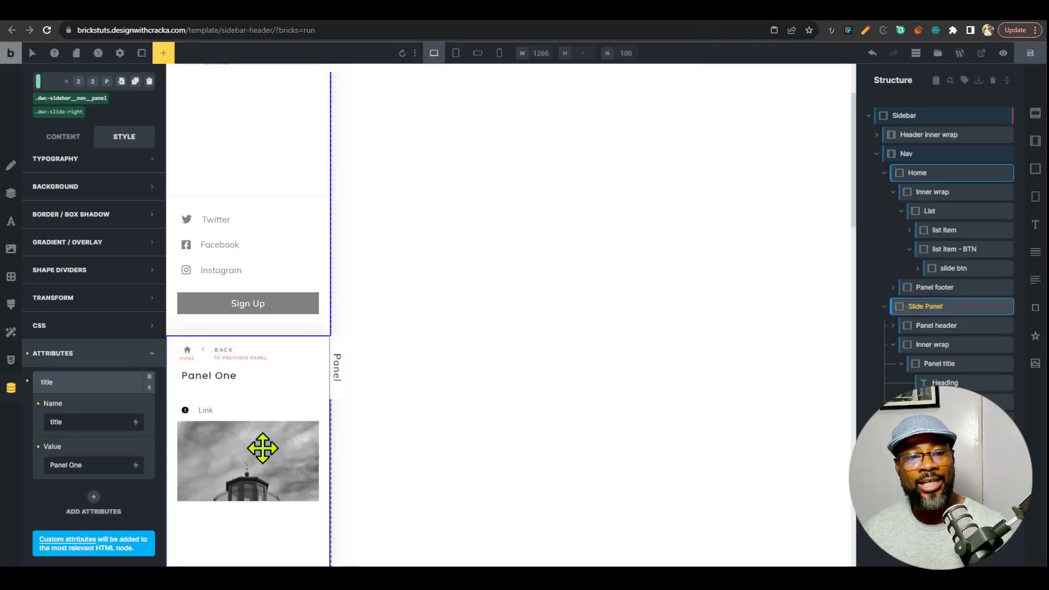
scroll(277, 411, up, 3)
click(281, 168)
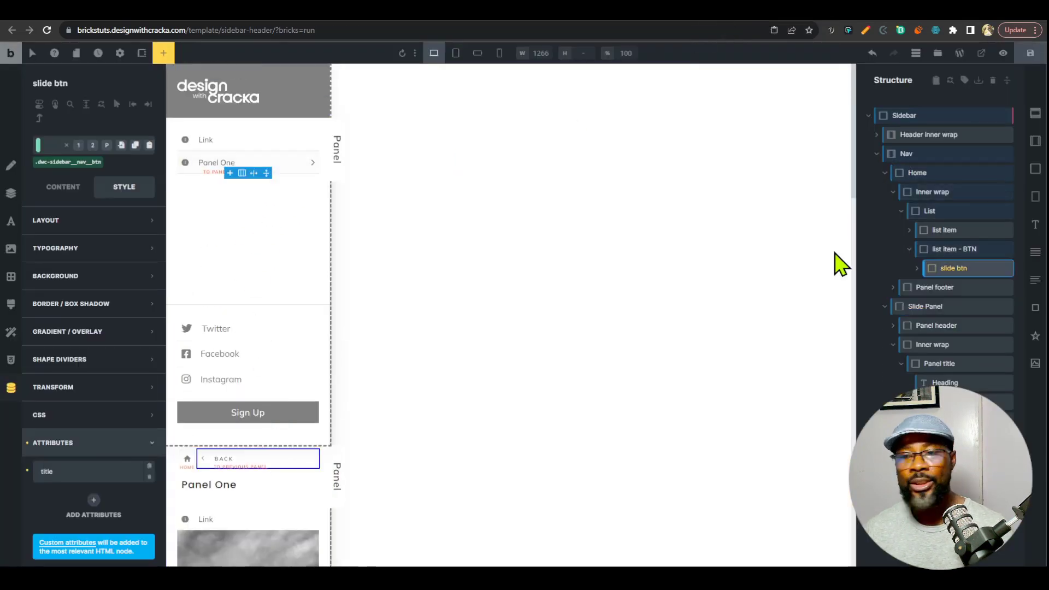
click(909, 250)
click(945, 249)
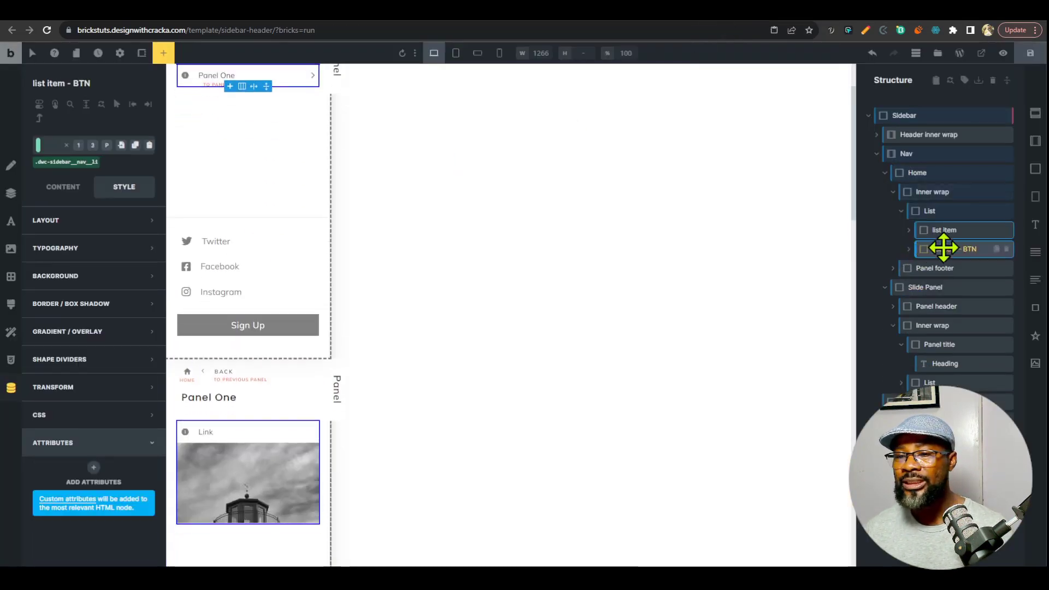
click(997, 249)
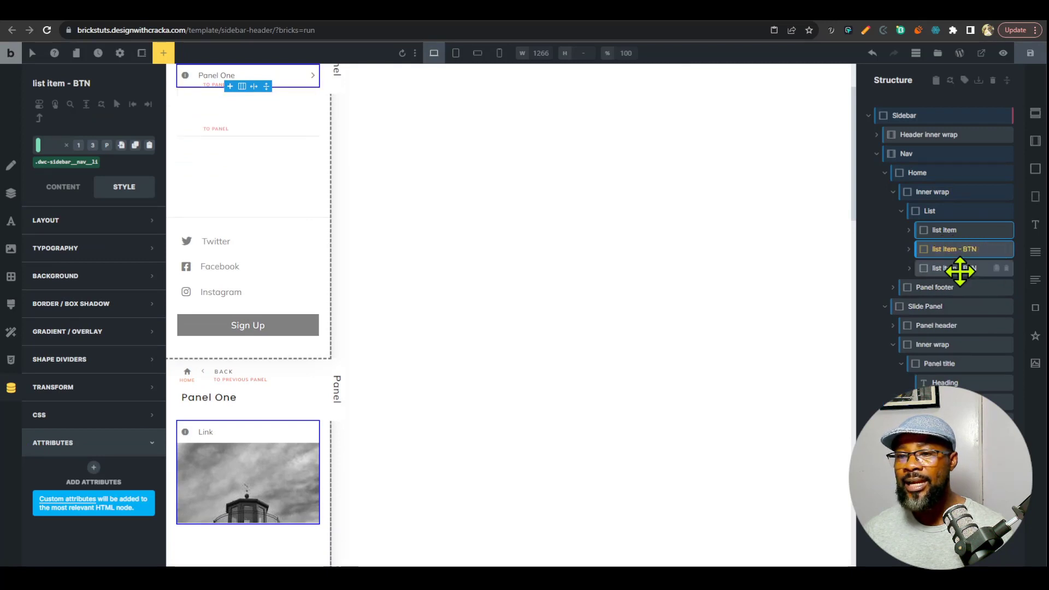
Step: Change the duplicated list item - BTN's basic text in the Home list to "Panel Two"
click(929, 268)
click(909, 268)
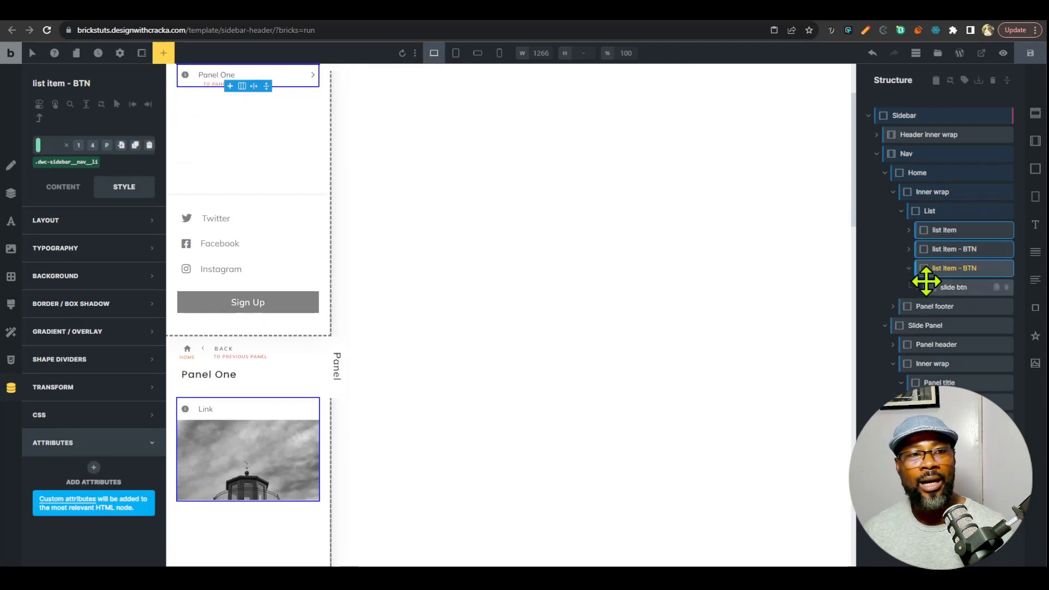
scroll(230, 281, up, 2)
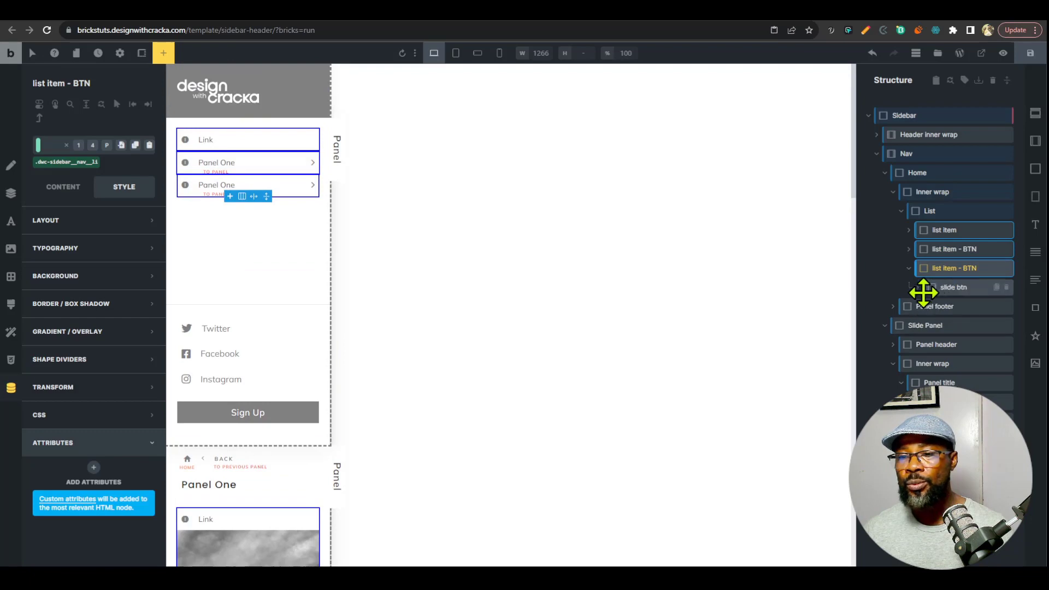
click(924, 290)
click(963, 326)
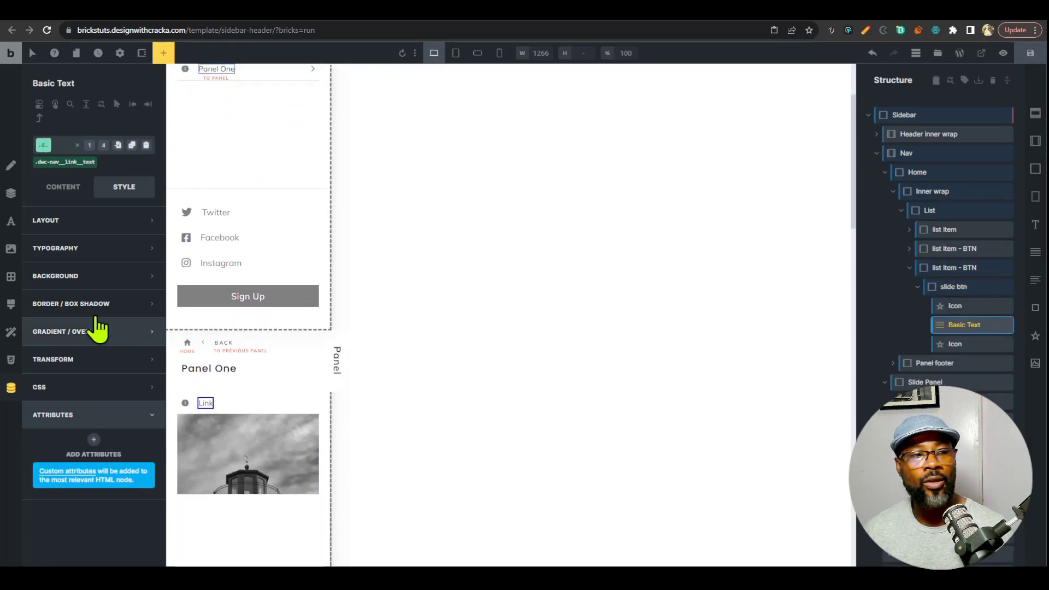
click(63, 187)
click(95, 218)
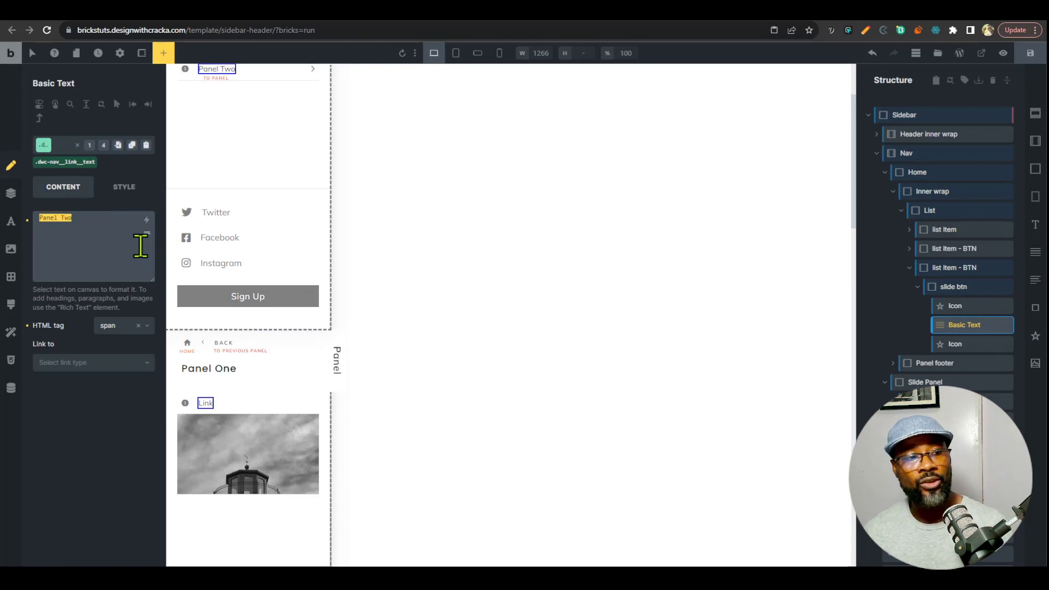
Step: Set the title attribute value of the duplicated item's slide btn to "Panel Two"
click(124, 187)
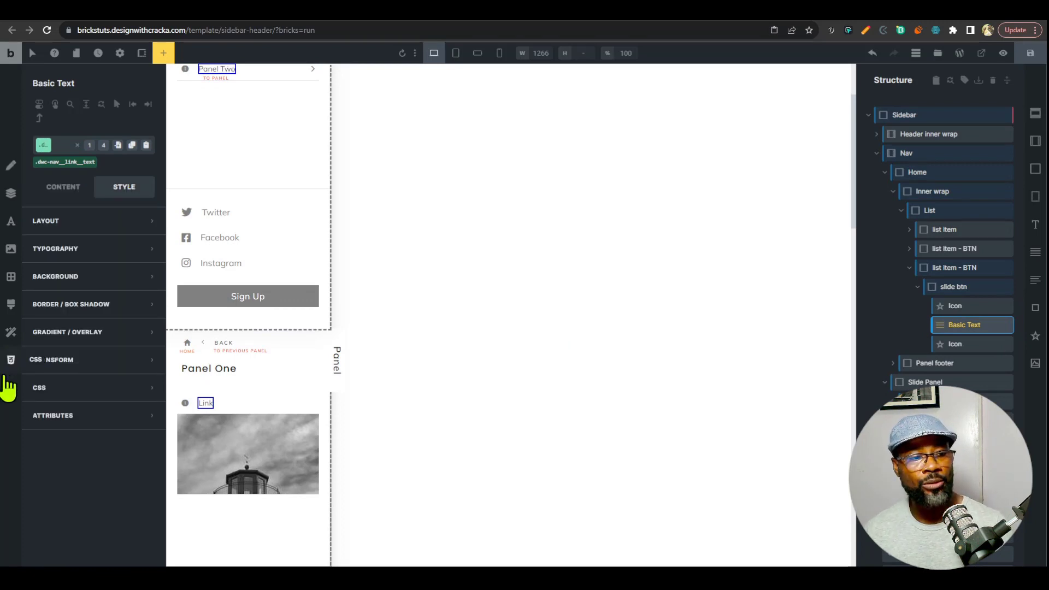
click(11, 388)
click(115, 412)
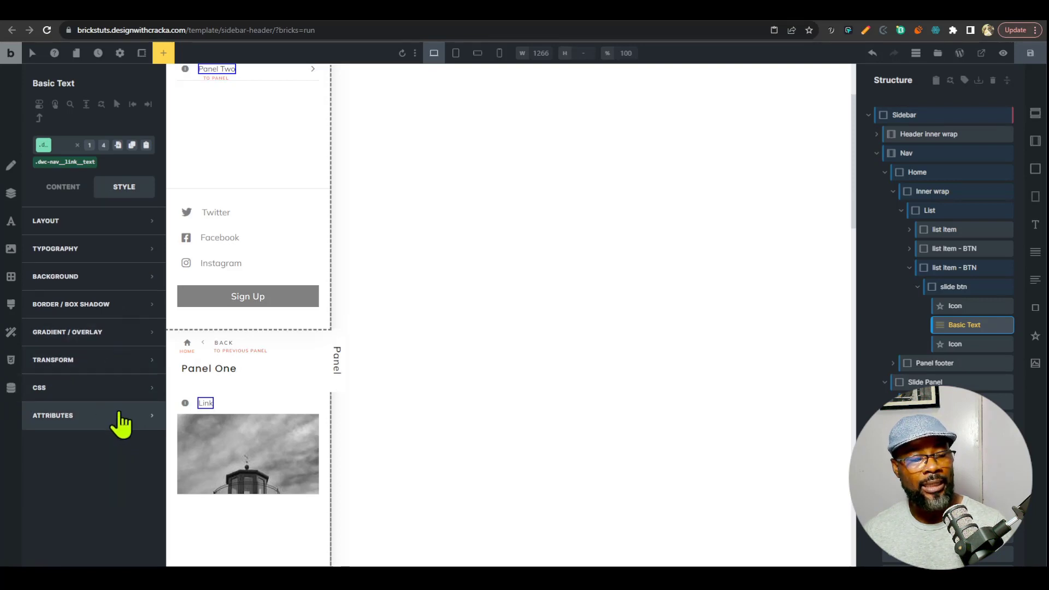
click(121, 421)
click(941, 291)
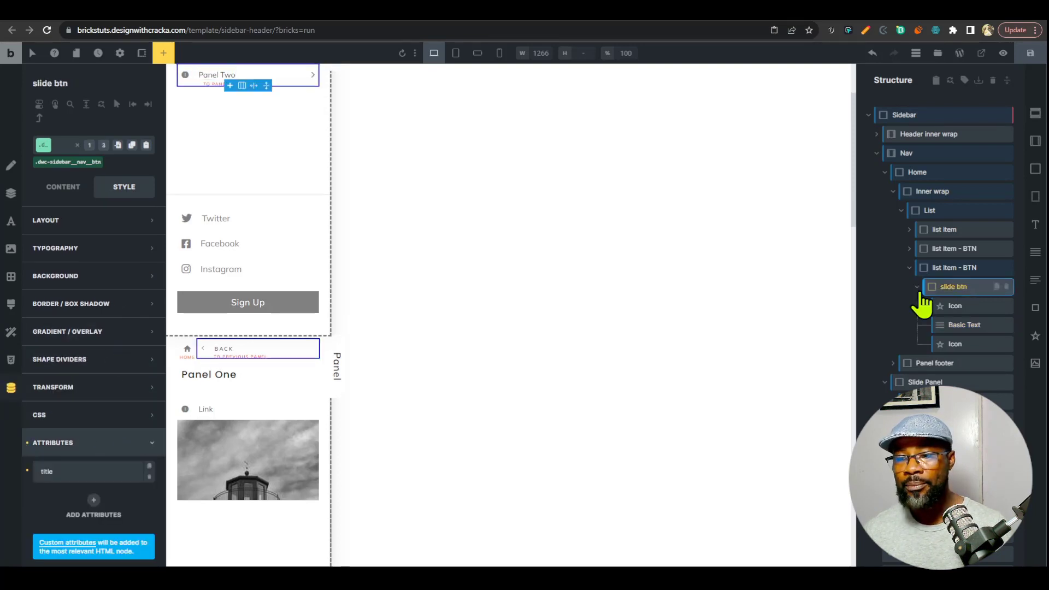
click(918, 287)
click(952, 271)
click(959, 291)
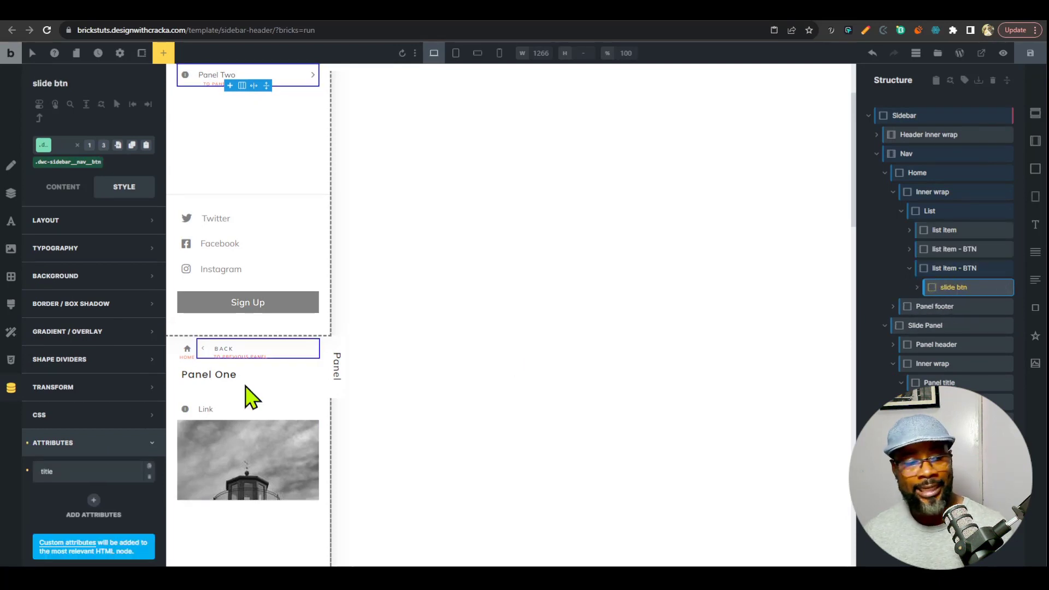
click(101, 471)
scroll(104, 453, down, 1)
click(88, 465)
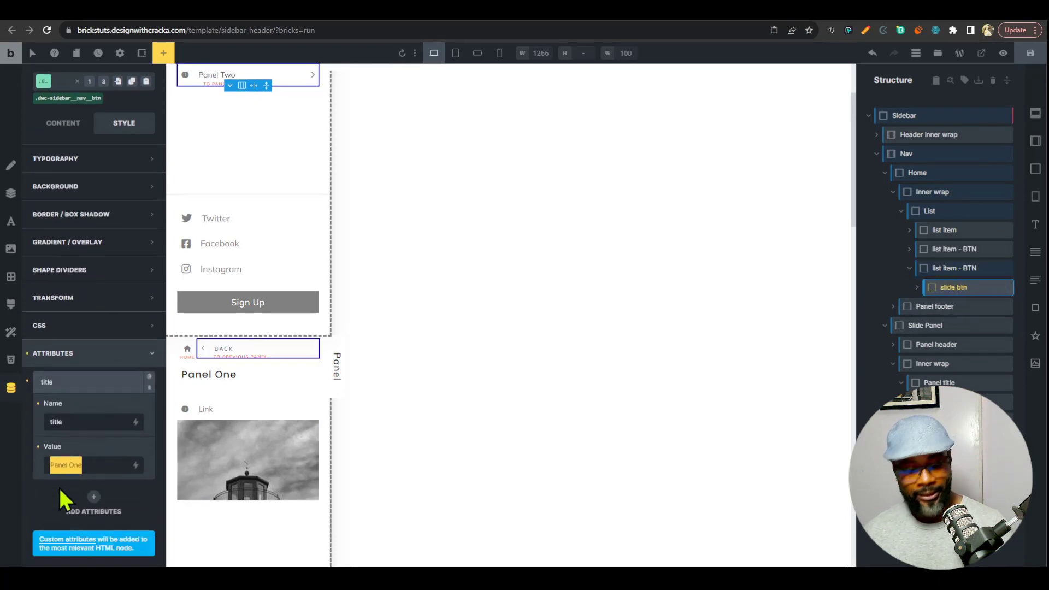
text(Panel Two)
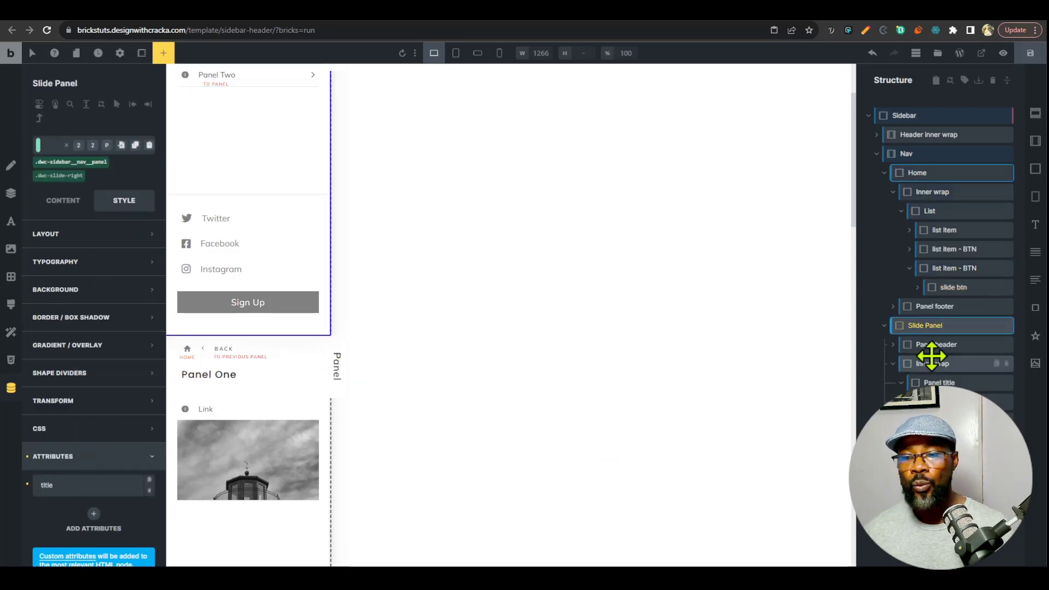
Step: Collapse the Slide Panel and Home elements in the structure tree
click(884, 326)
click(885, 173)
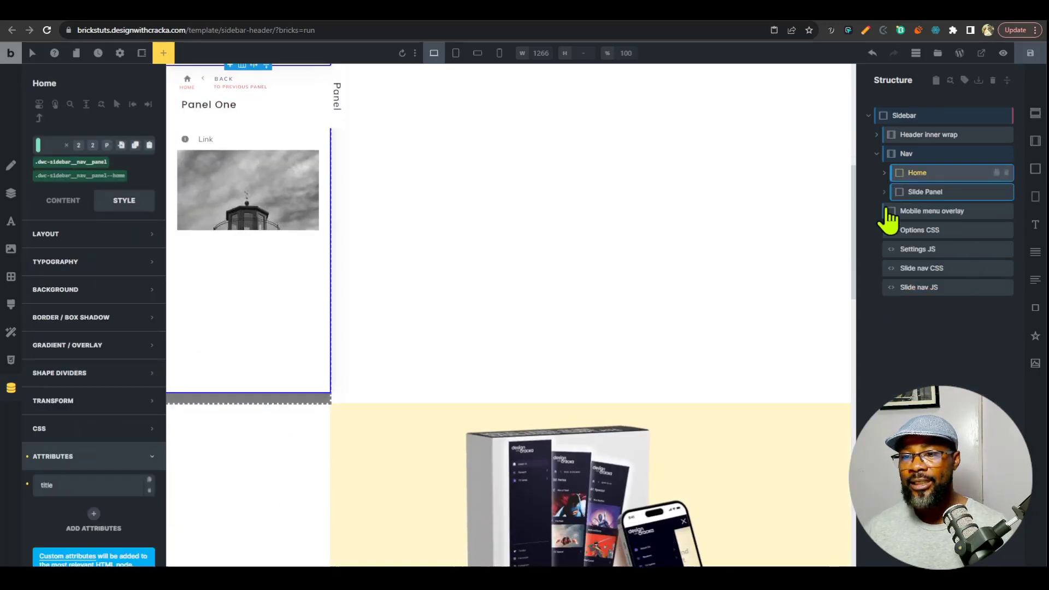
Step: Duplicate the Slide Panel block inside the Nav element
click(937, 192)
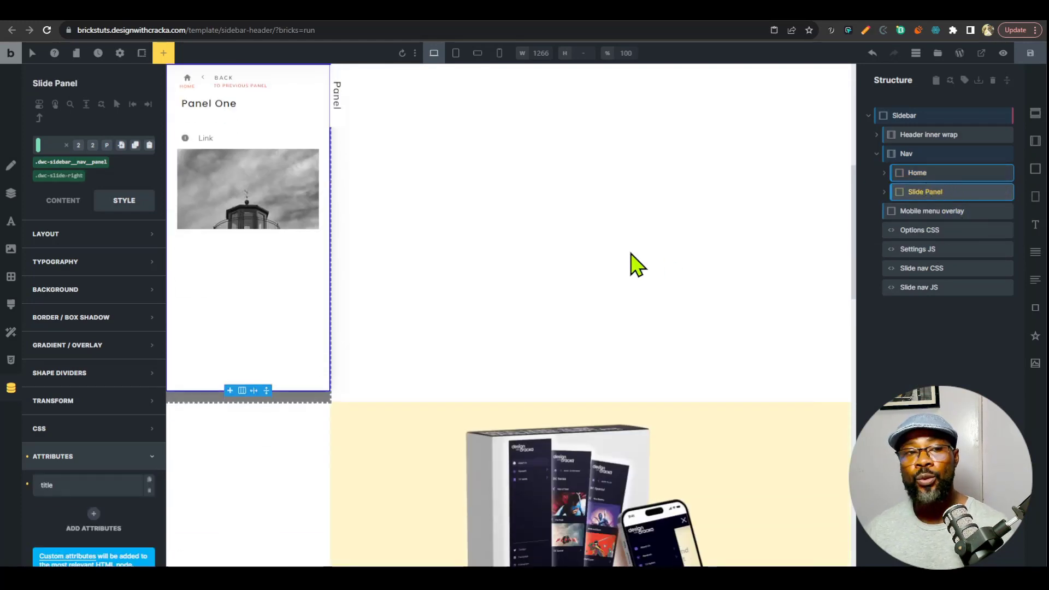
click(945, 173)
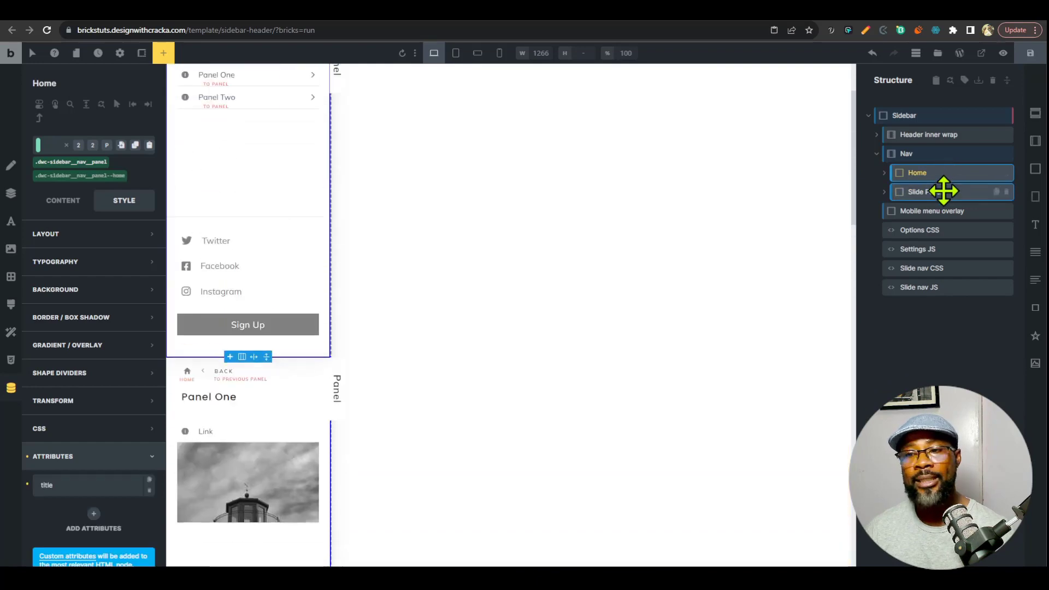
click(951, 193)
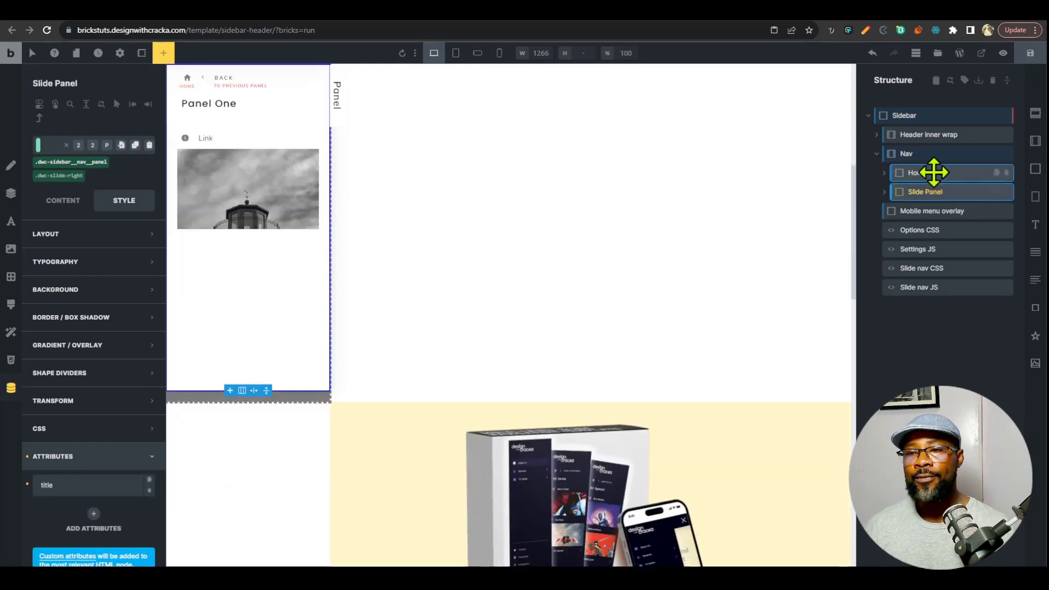
click(934, 172)
click(932, 190)
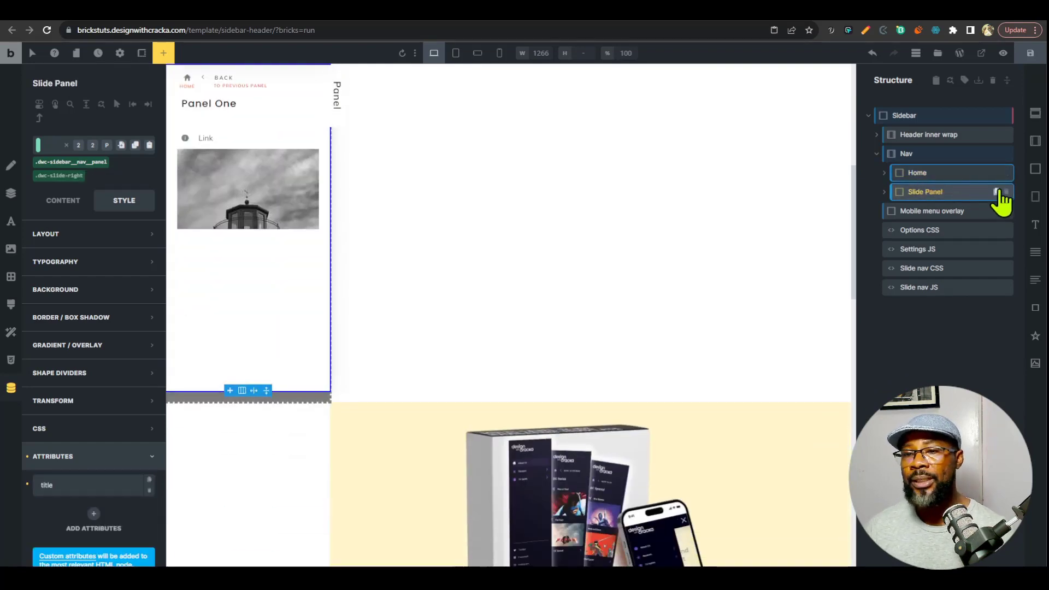
click(998, 192)
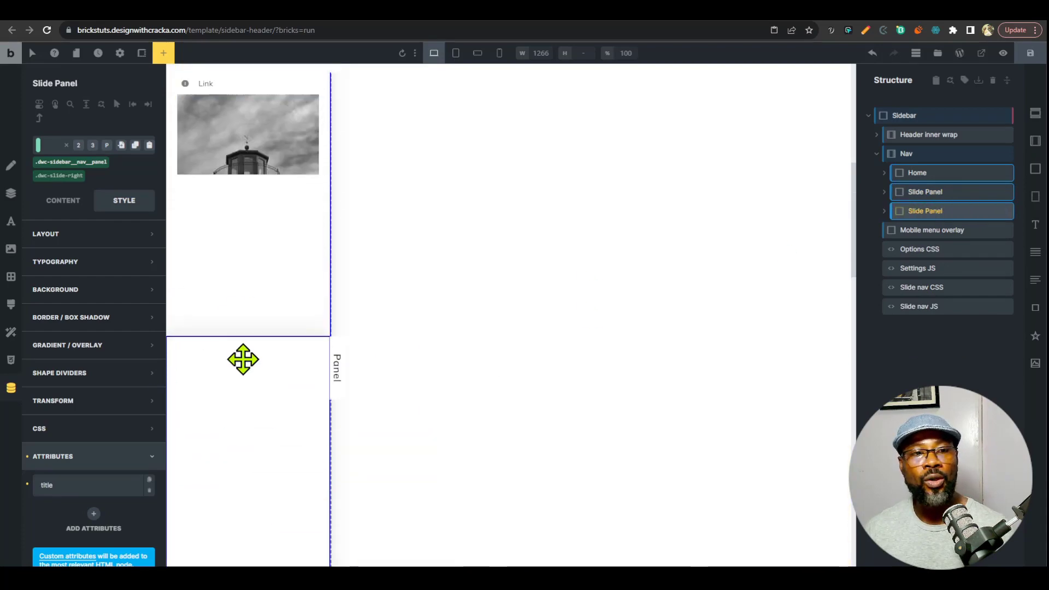
Step: Examine the duplicated slide panel's header elements and compare its rendering on the canvas with the panels above it
click(885, 212)
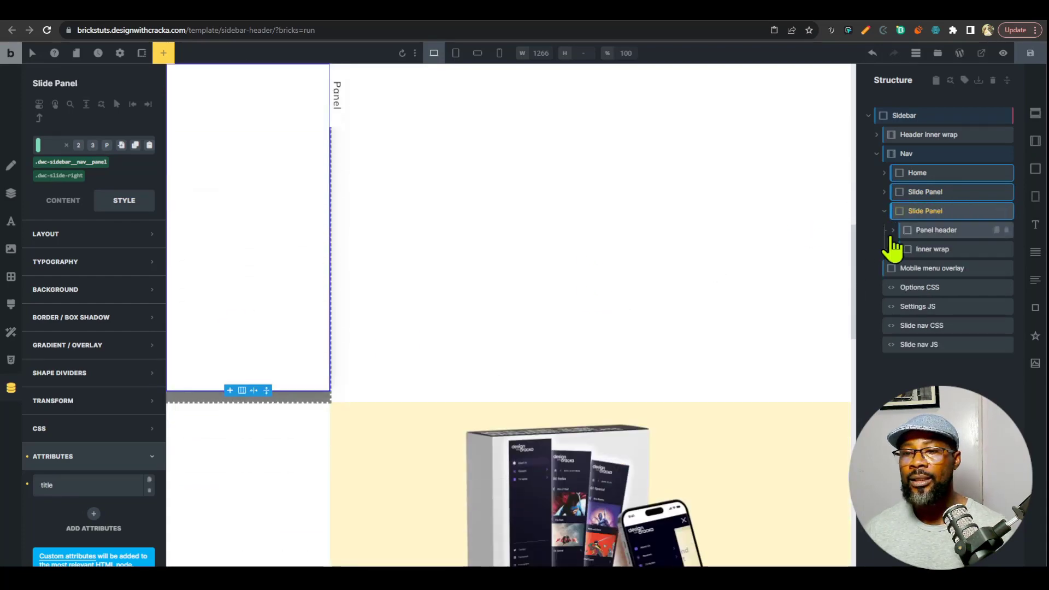
click(893, 230)
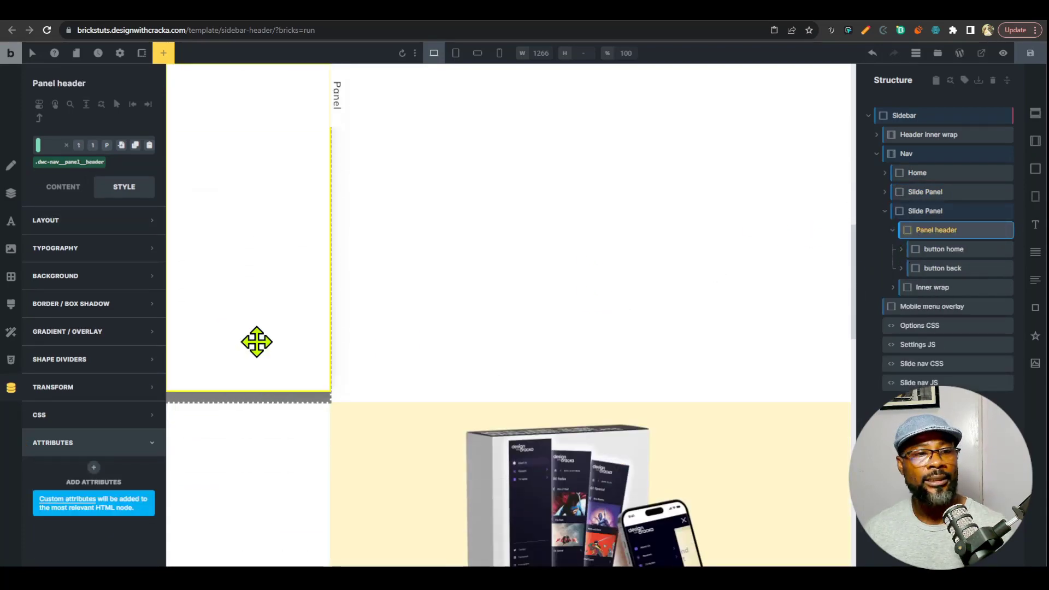
scroll(285, 399, down, 4)
scroll(285, 399, up, 11)
scroll(285, 399, up, 5)
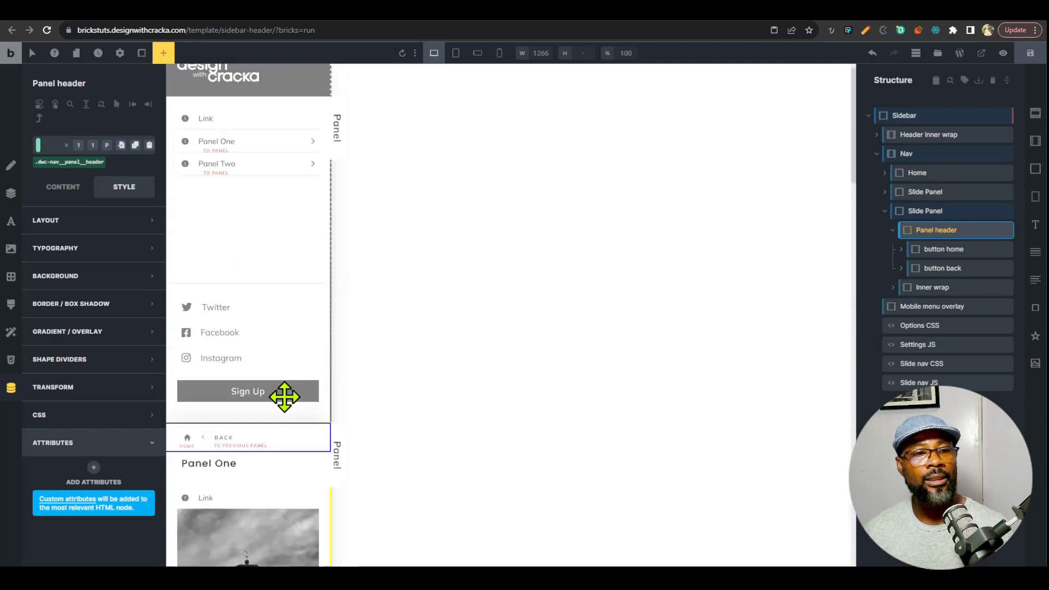
scroll(284, 393, down, 10)
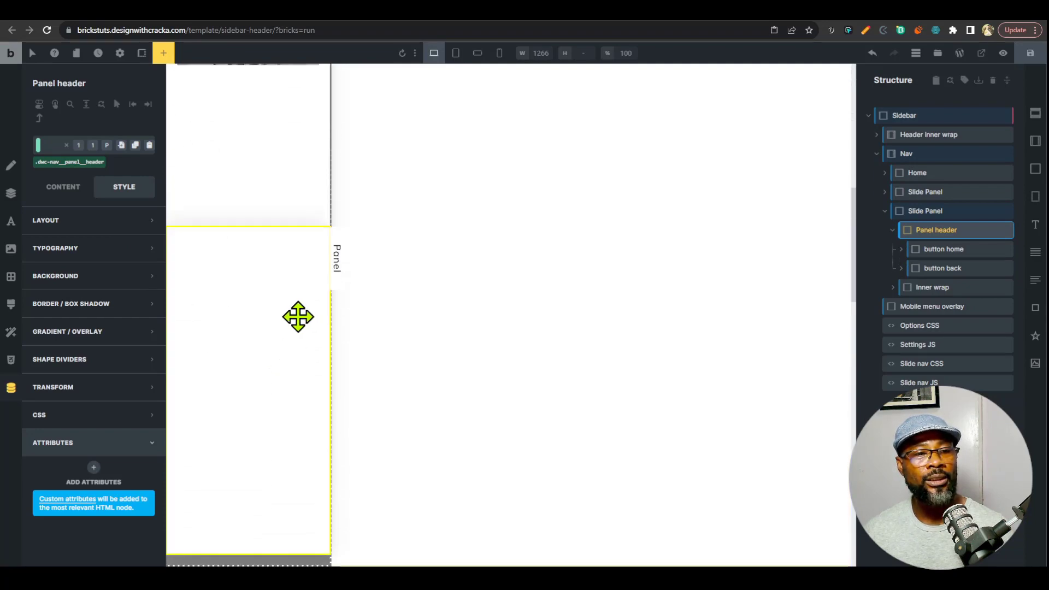
click(334, 361)
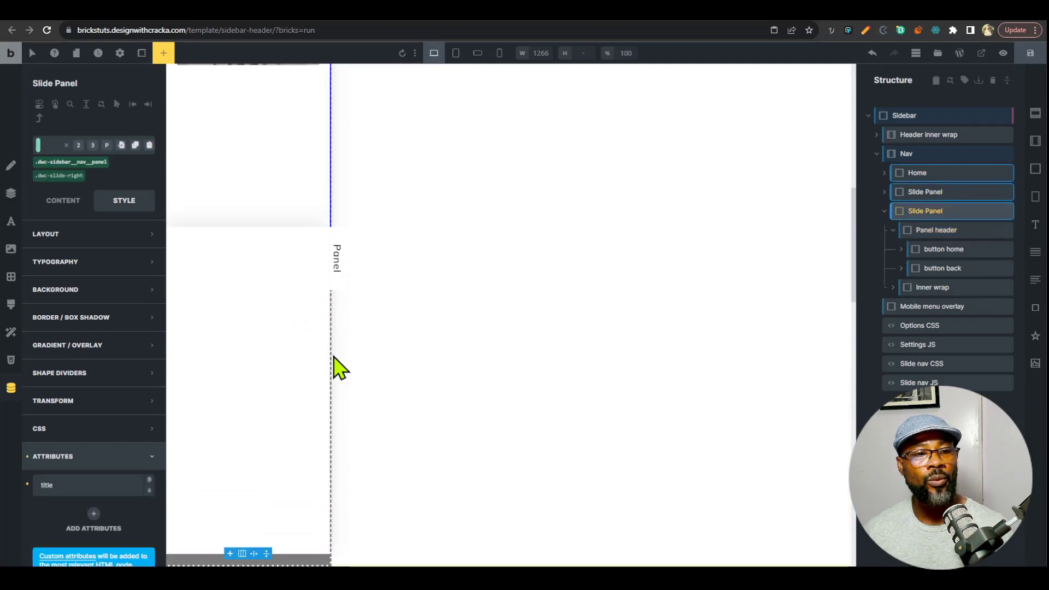
click(402, 53)
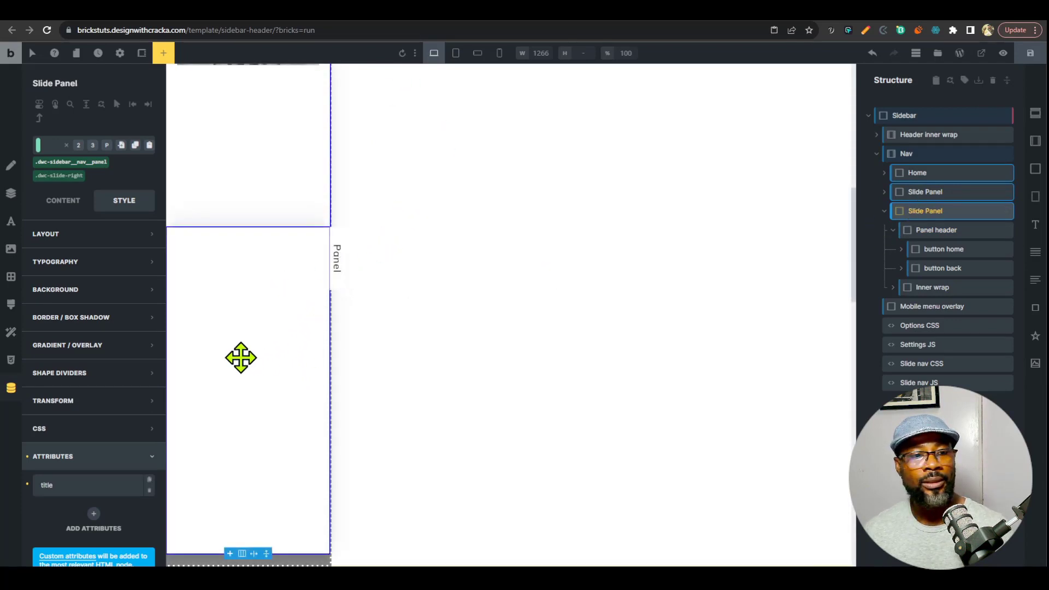
scroll(241, 358, up, 4)
scroll(247, 366, down, 3)
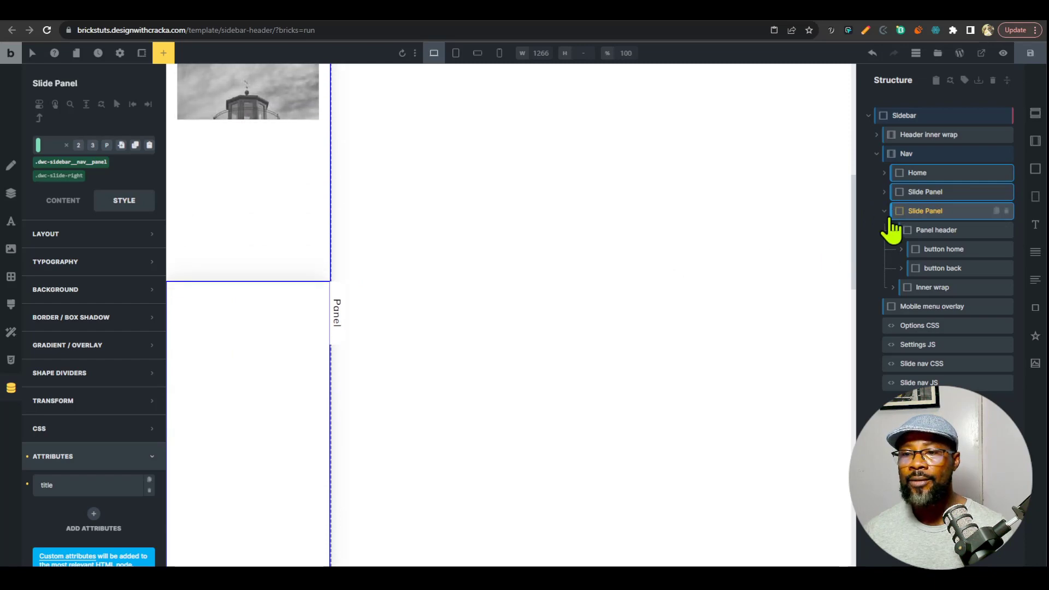
Step: Inspect the duplicated panel's inner wrap, from its panel title through the list and list item to the image
click(935, 288)
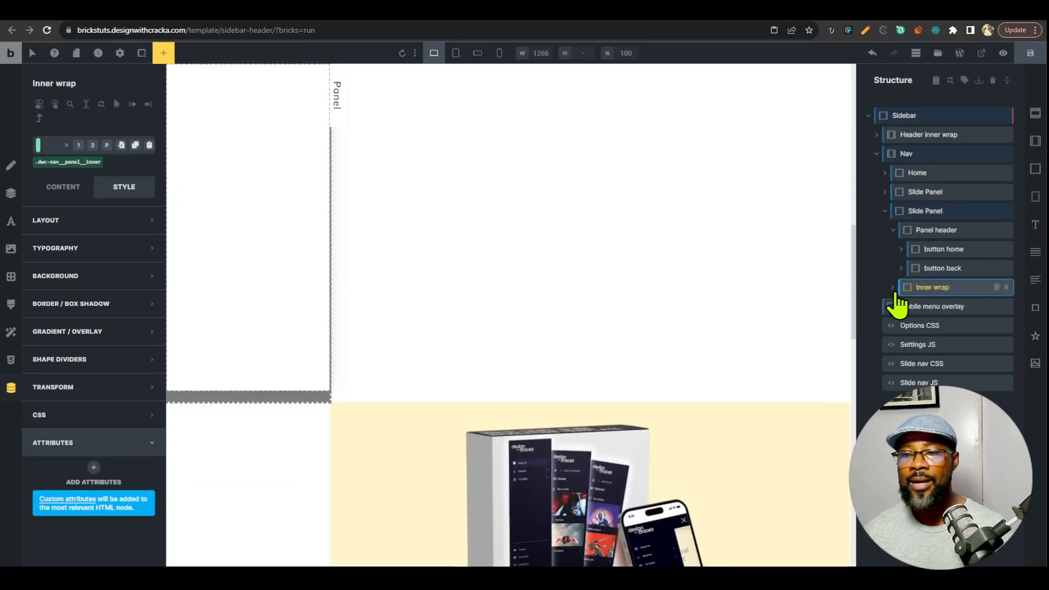
click(893, 288)
click(923, 306)
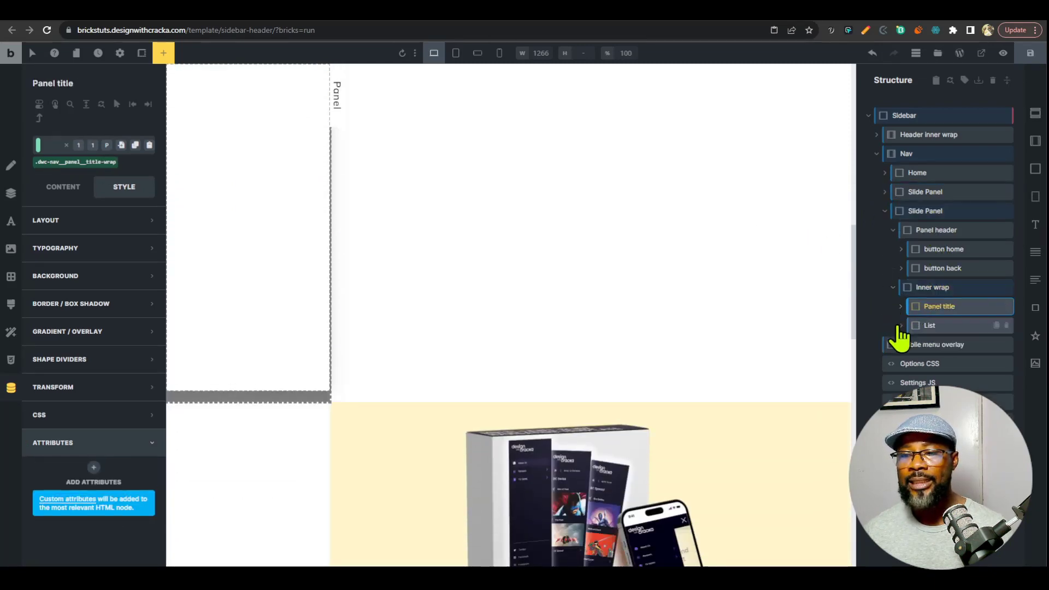
click(901, 325)
click(909, 345)
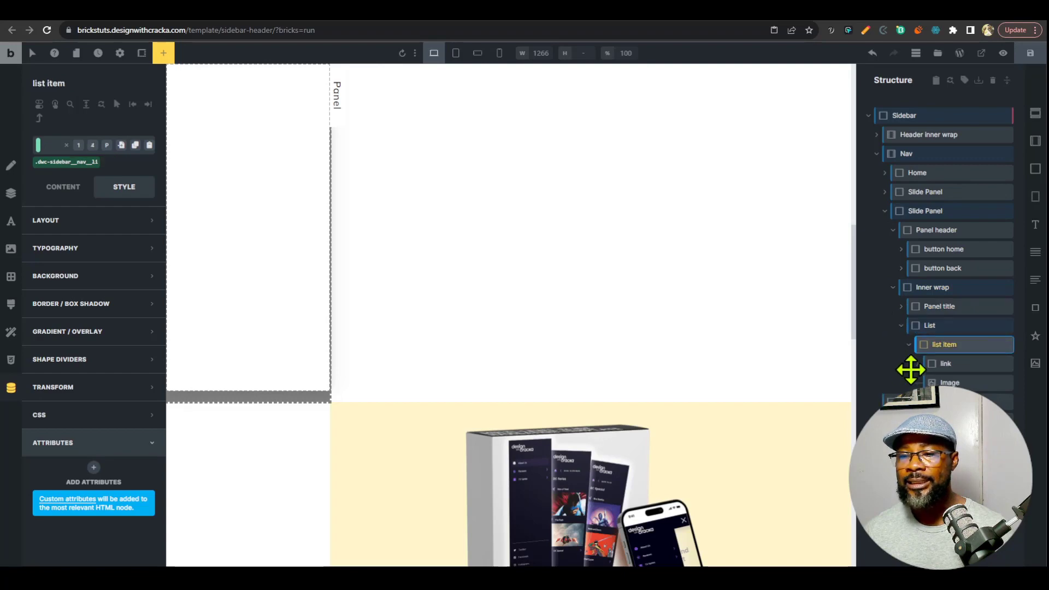
click(938, 380)
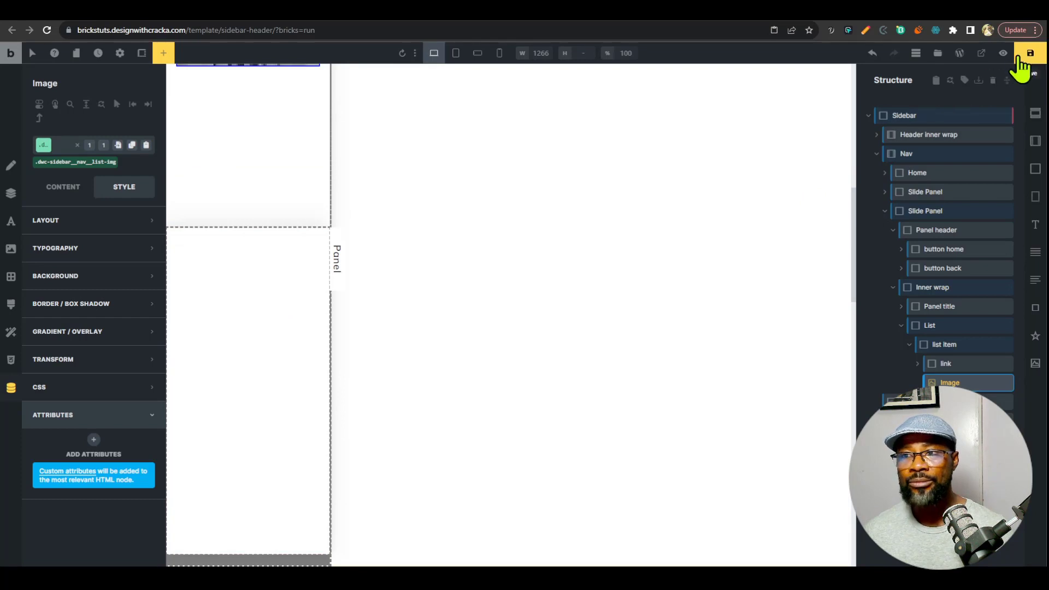
Step: Save the template and collapse the duplicated panel's nested elements in the structure tree
click(1032, 60)
click(902, 307)
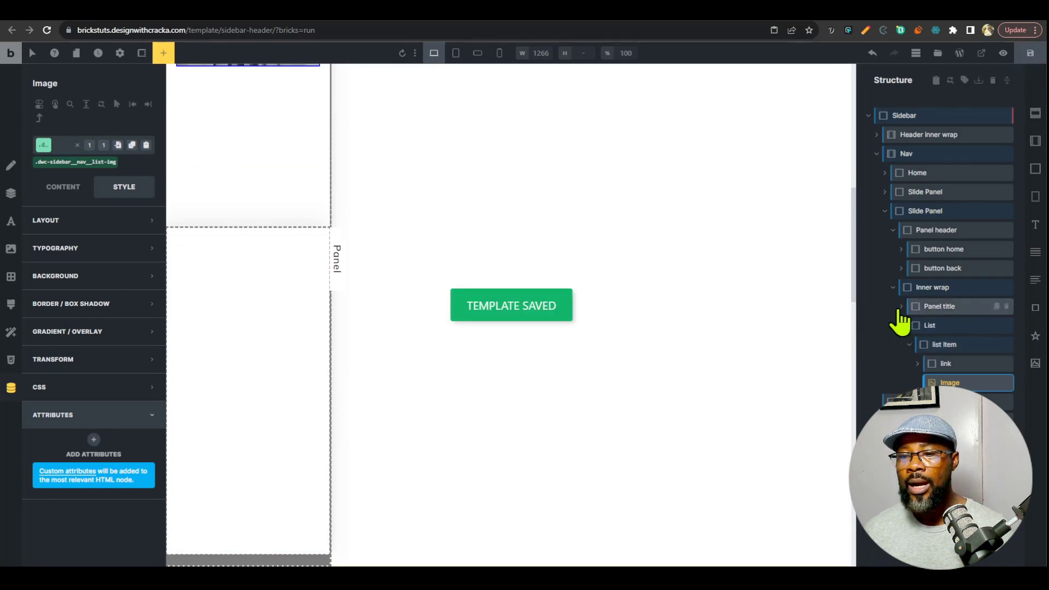
click(893, 287)
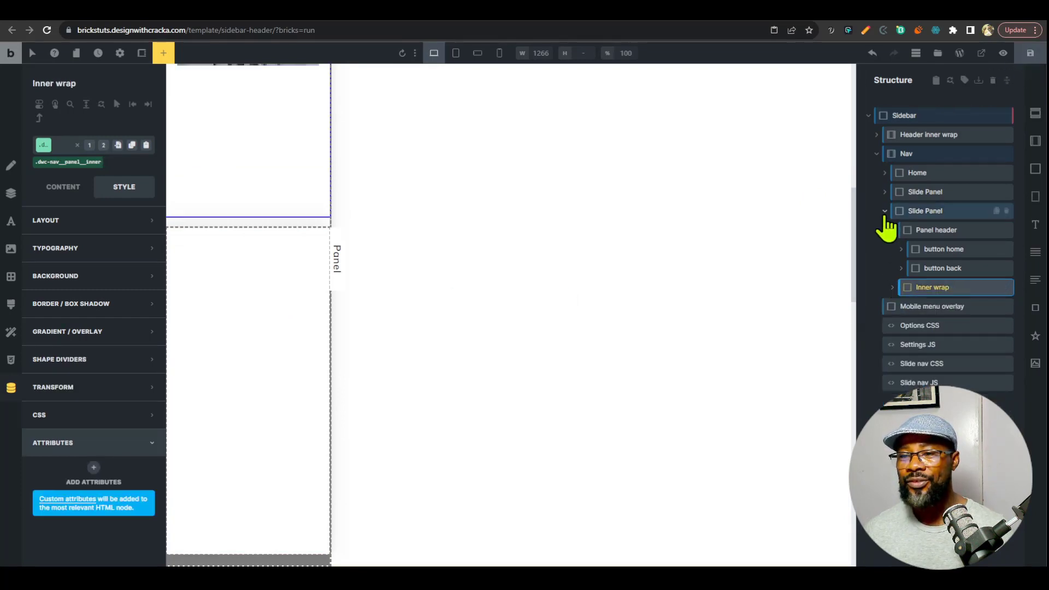
click(885, 211)
Step: Rename the first Slide Panel under Home as "Panel One"
mouse_move(937, 213)
mouse_down()
mouse_move(909, 223)
mouse_move(937, 197)
mouse_up()
click(960, 193)
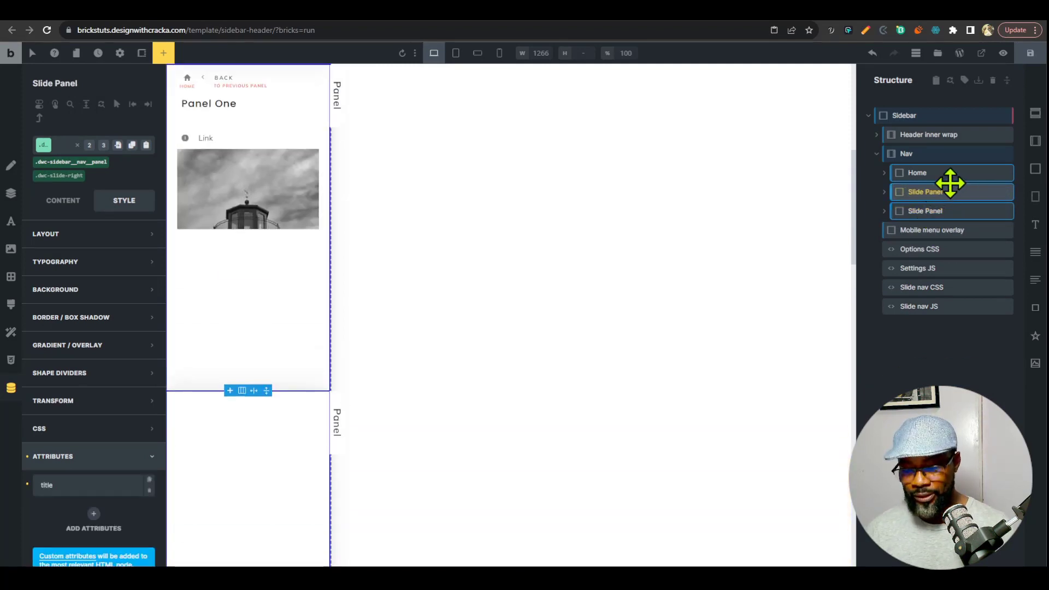
key(BackSpace)
key(BackSpace)
text(Panel One)
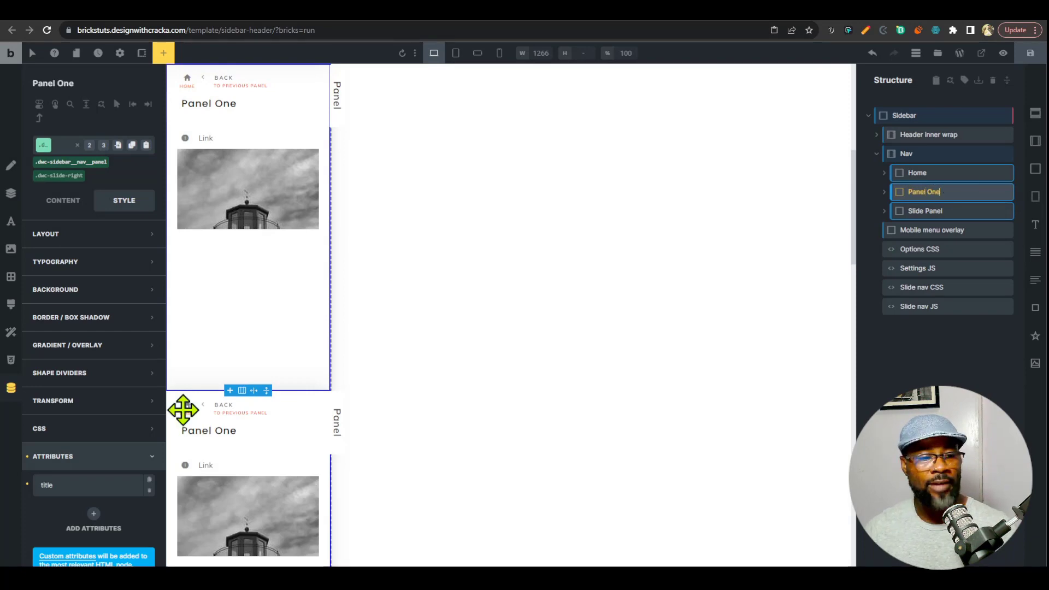
Step: Rename the duplicated slide panel as "Panel Two" and set its title attribute's value to "Panel Two"
double_click(955, 212)
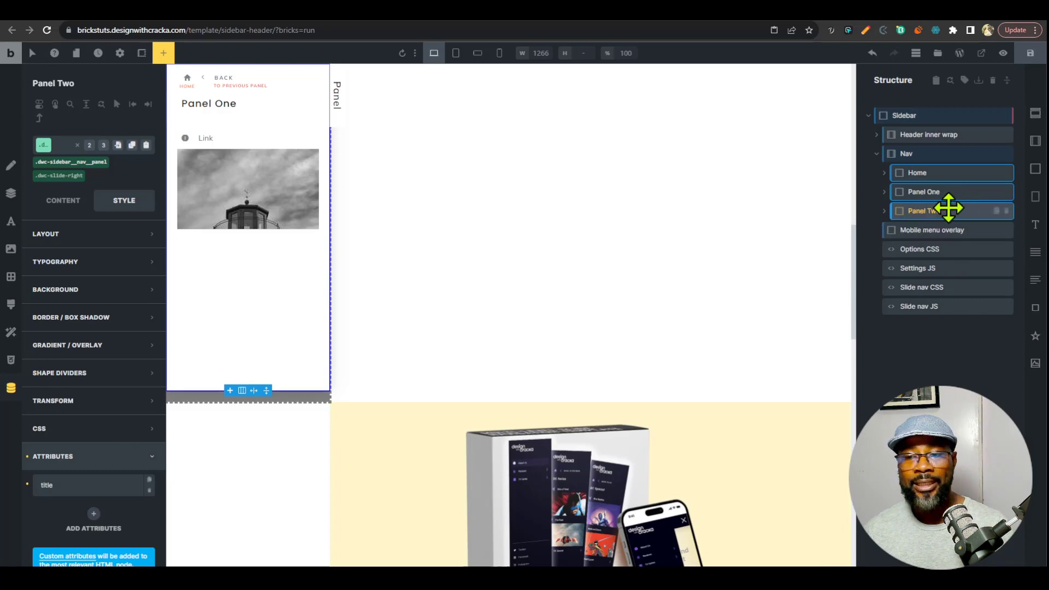
click(87, 481)
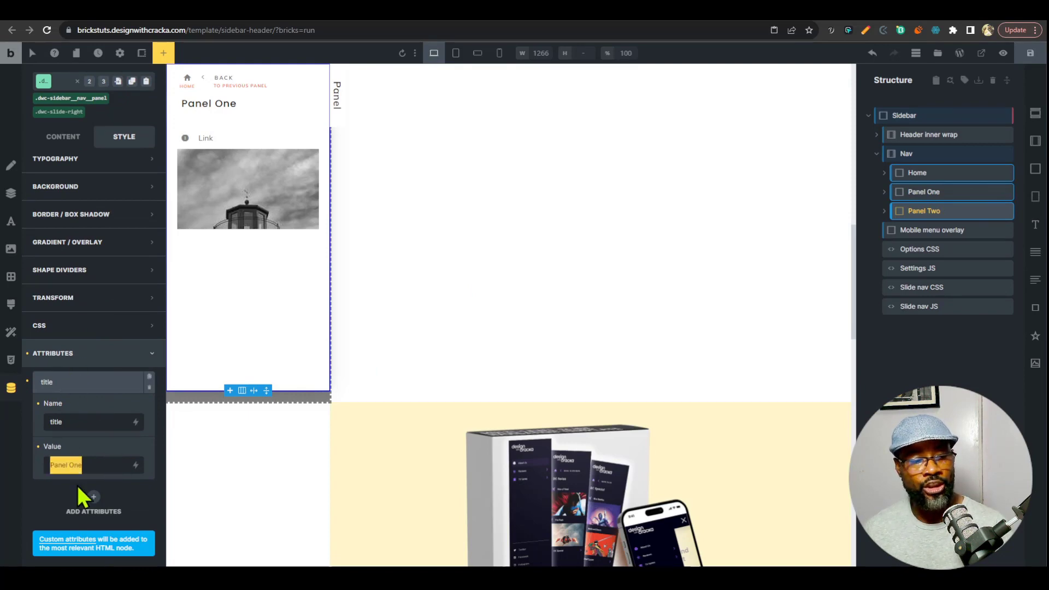
text(Panel Two)
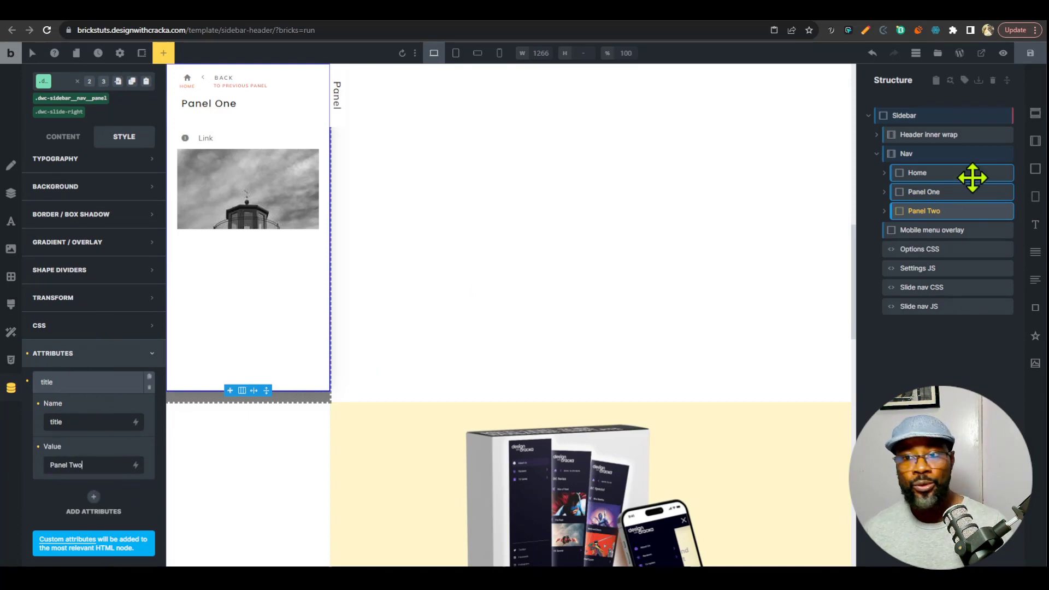
Step: Check the title attribute of the Home list's Panel Two button, save the template and reload the preview page
scroll(232, 396, up, 7)
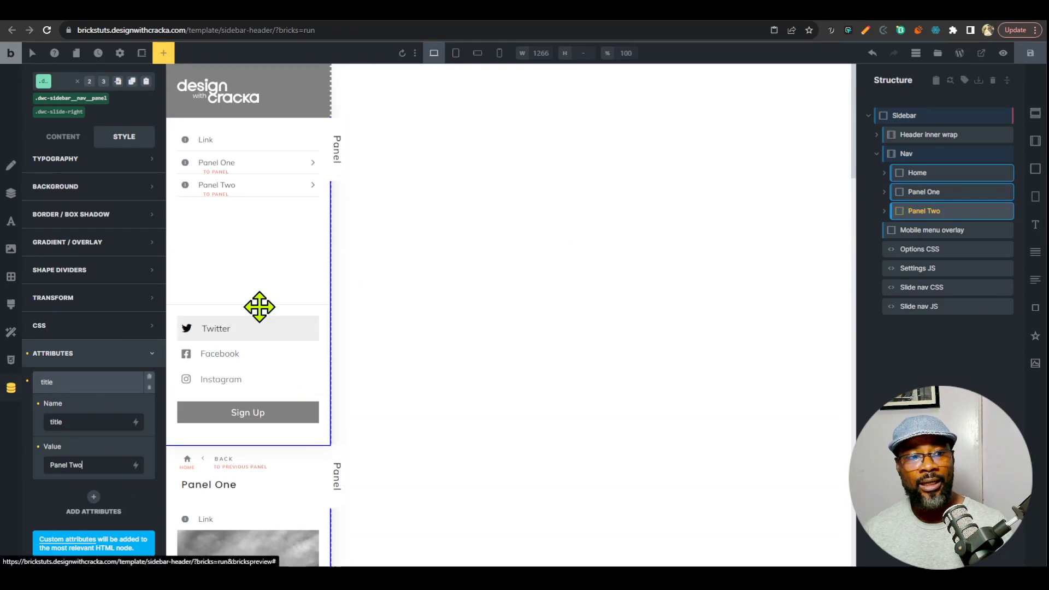
click(246, 191)
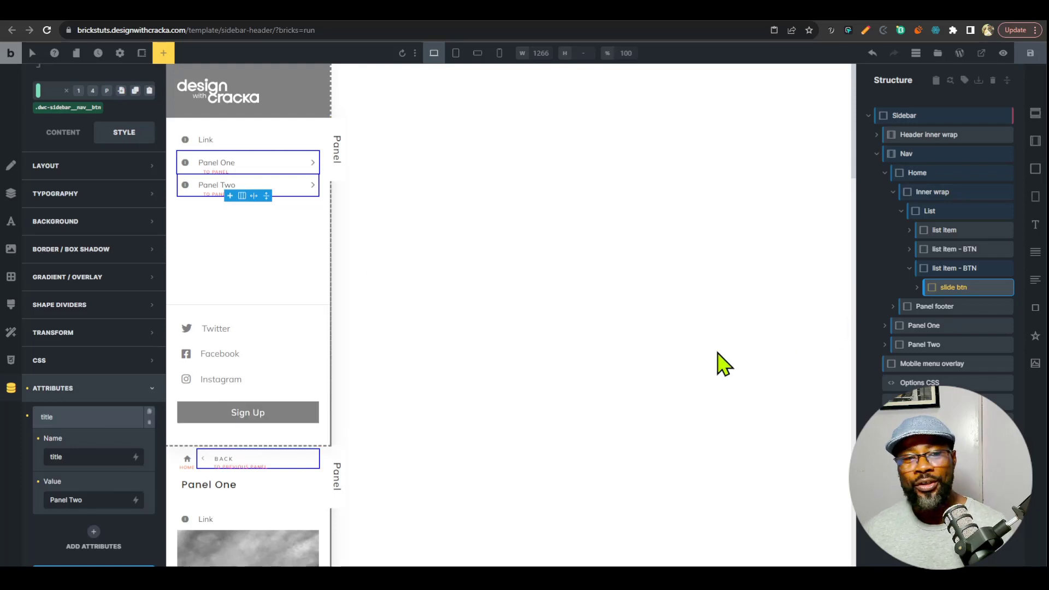
scroll(272, 417, down, 4)
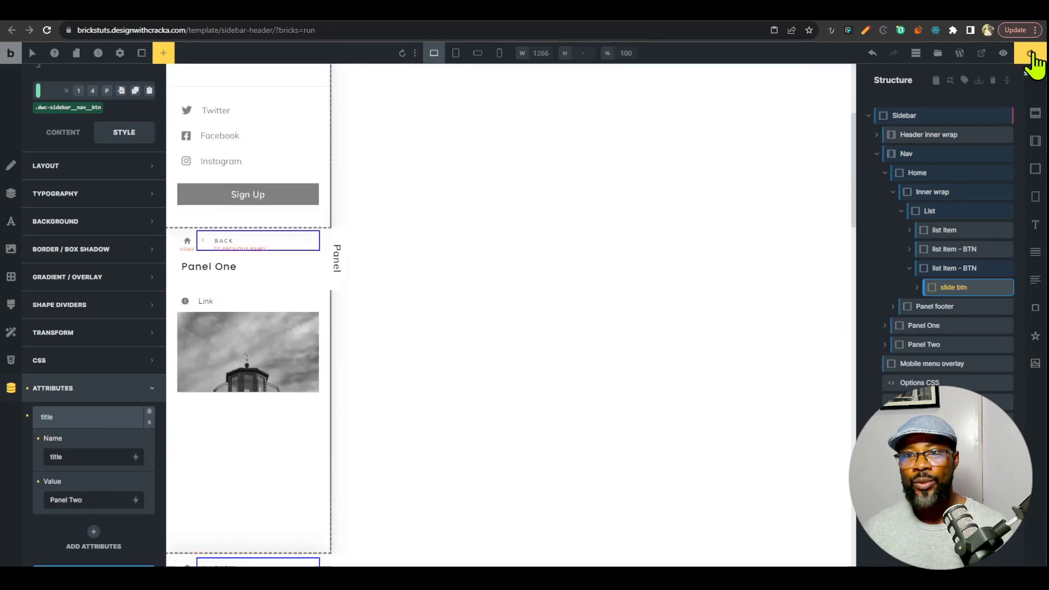
click(1032, 54)
click(765, 8)
key(ctrl+r)
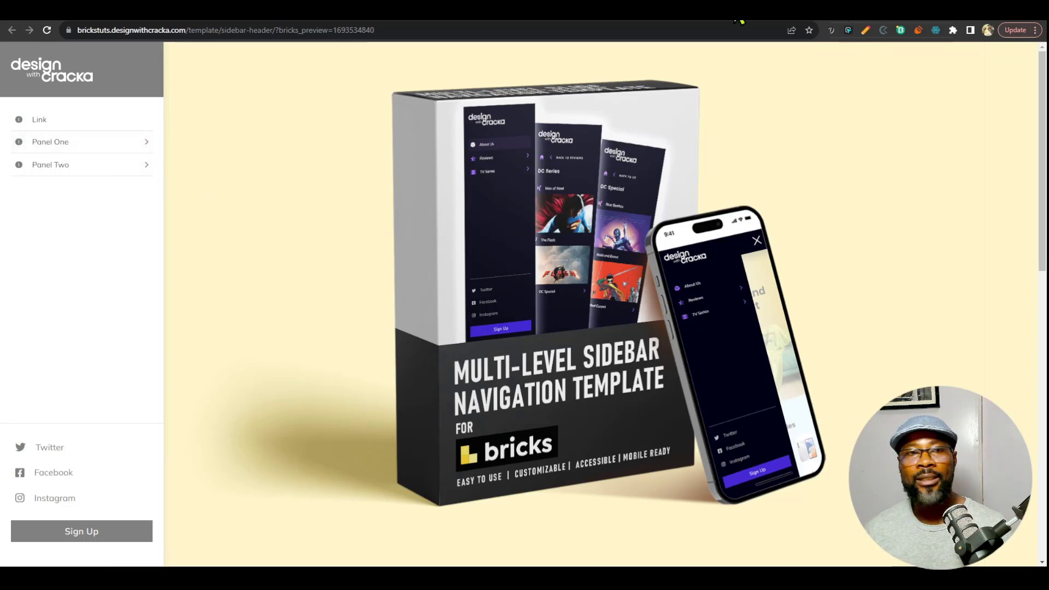
click(725, 6)
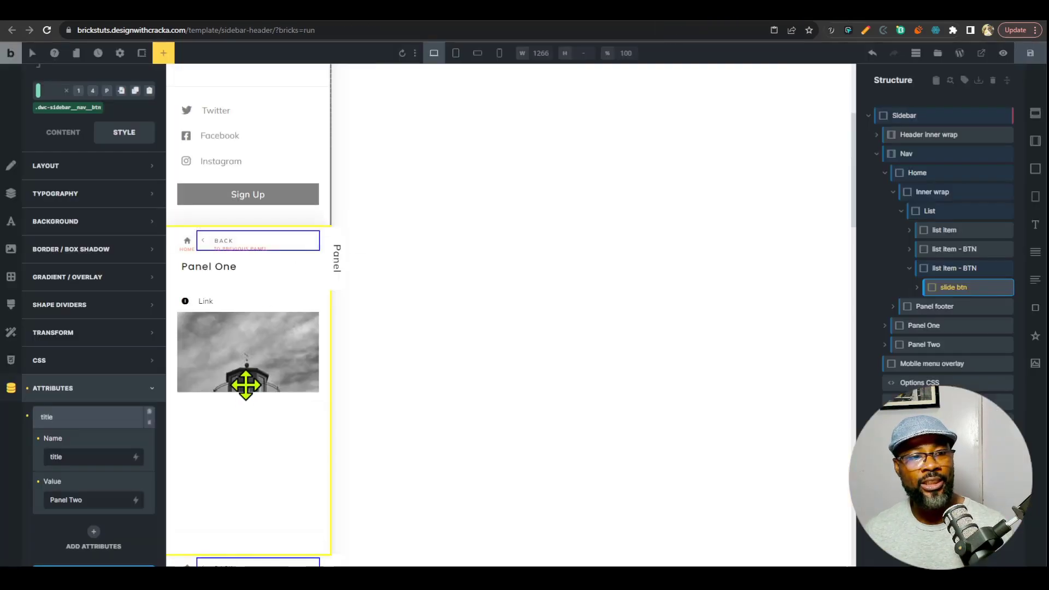
Step: Change the heading text inside the second slide panel to "Panel Two" and save the template
scroll(249, 389, down, 5)
click(219, 331)
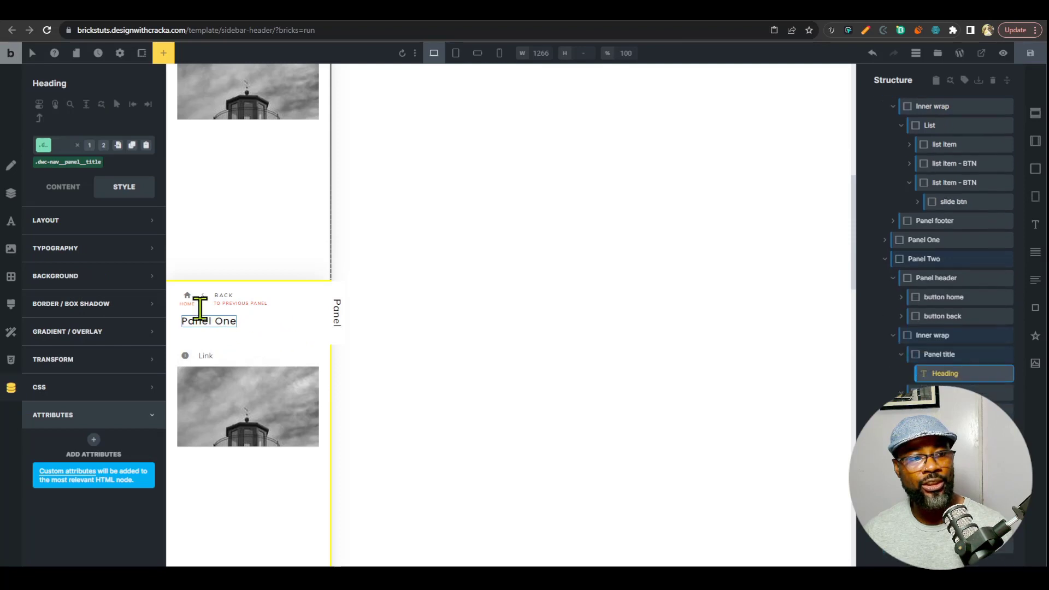
click(70, 195)
click(109, 222)
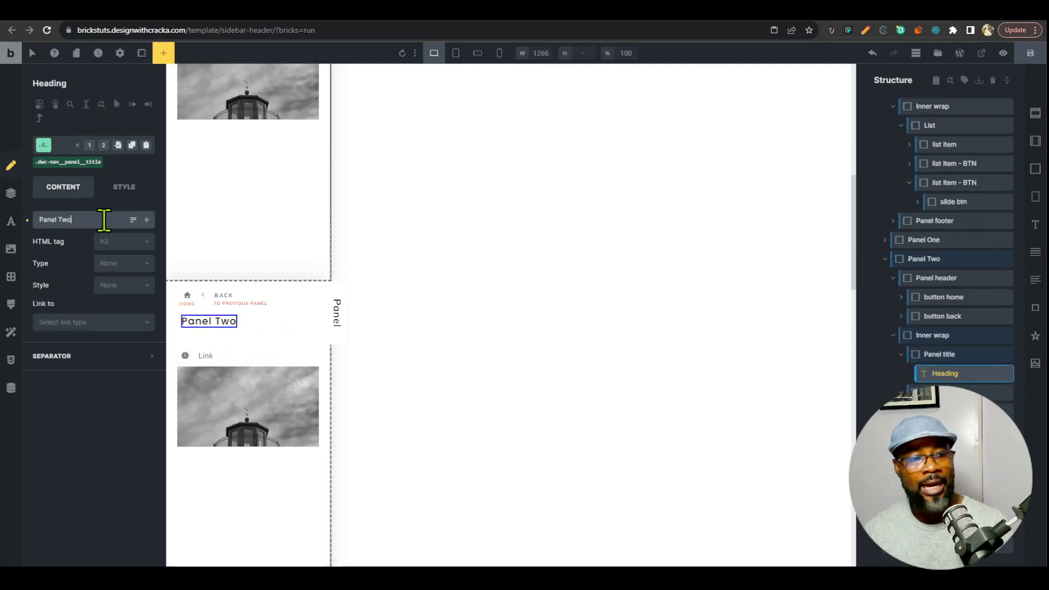
click(1030, 53)
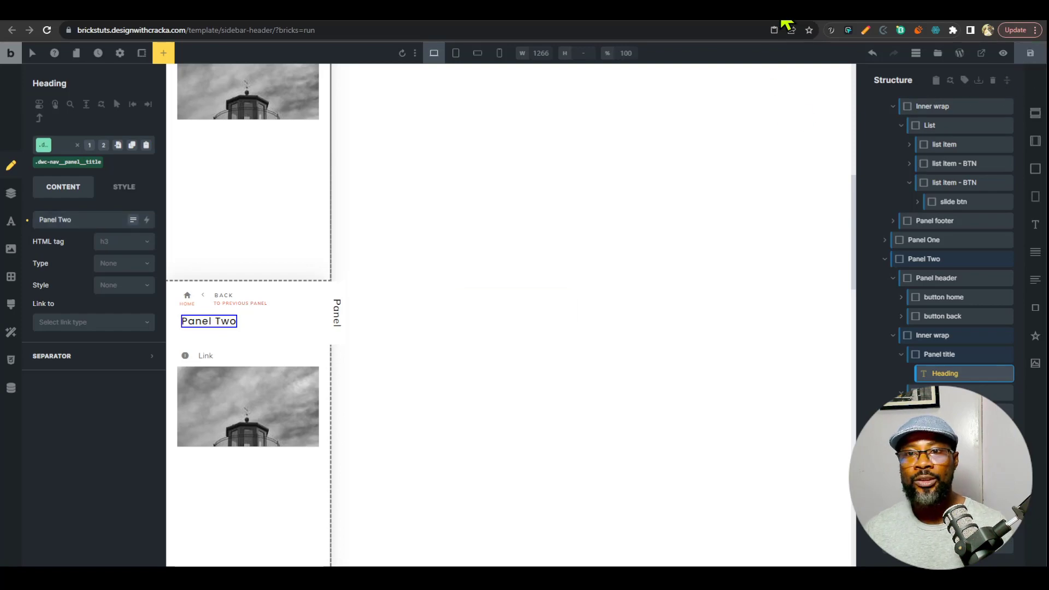
Step: Reload the preview page and test the sidebar by opening Panel One, returning home and opening Panel Two
click(780, 10)
key(ctrl+r)
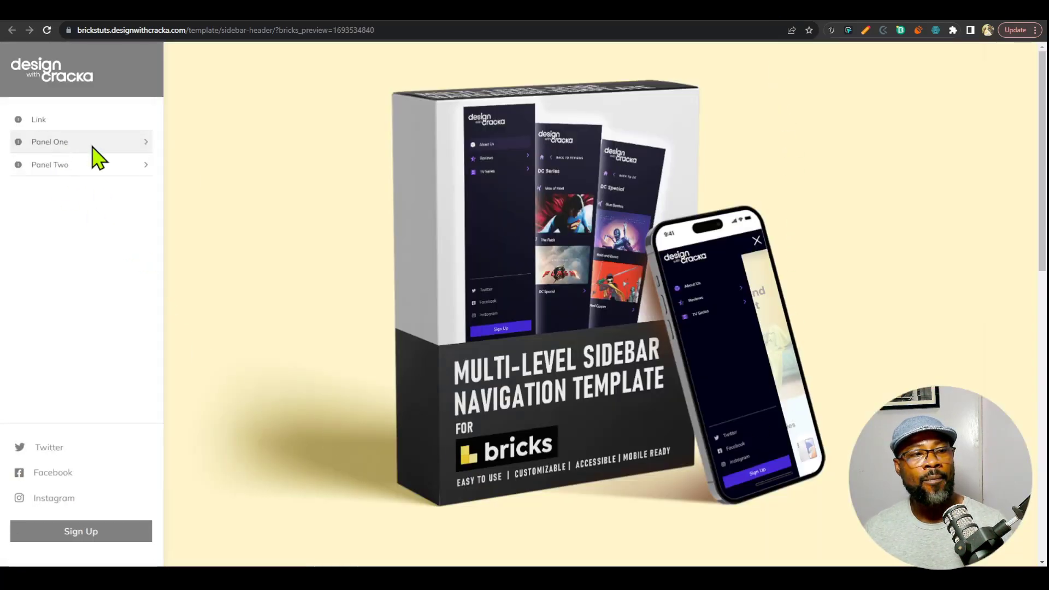
click(95, 143)
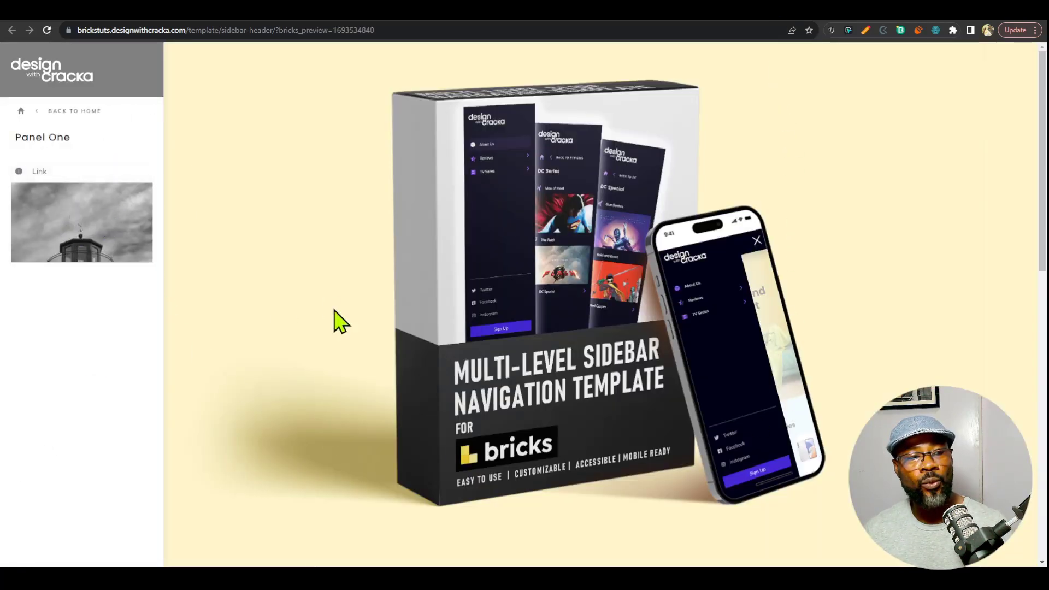
click(80, 112)
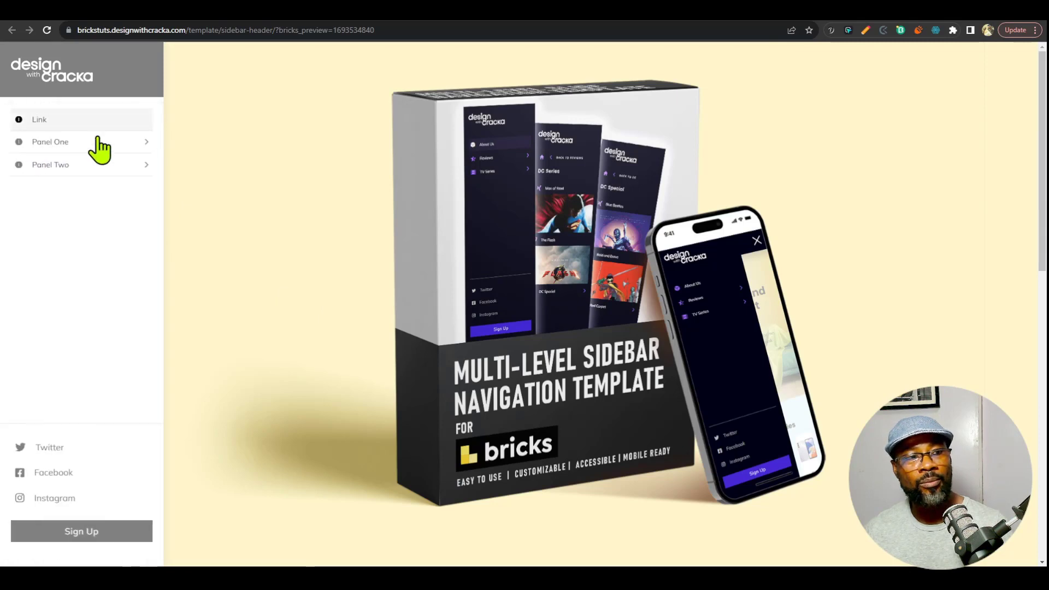
click(86, 165)
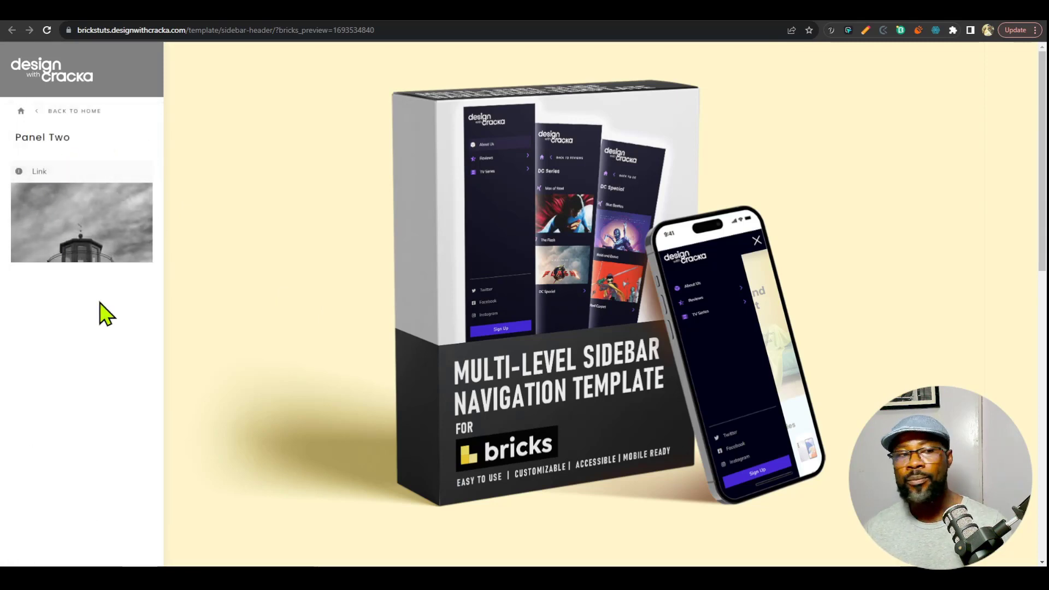
Step: Return to the home level of the previewed sidebar and open Panel Two again
click(72, 112)
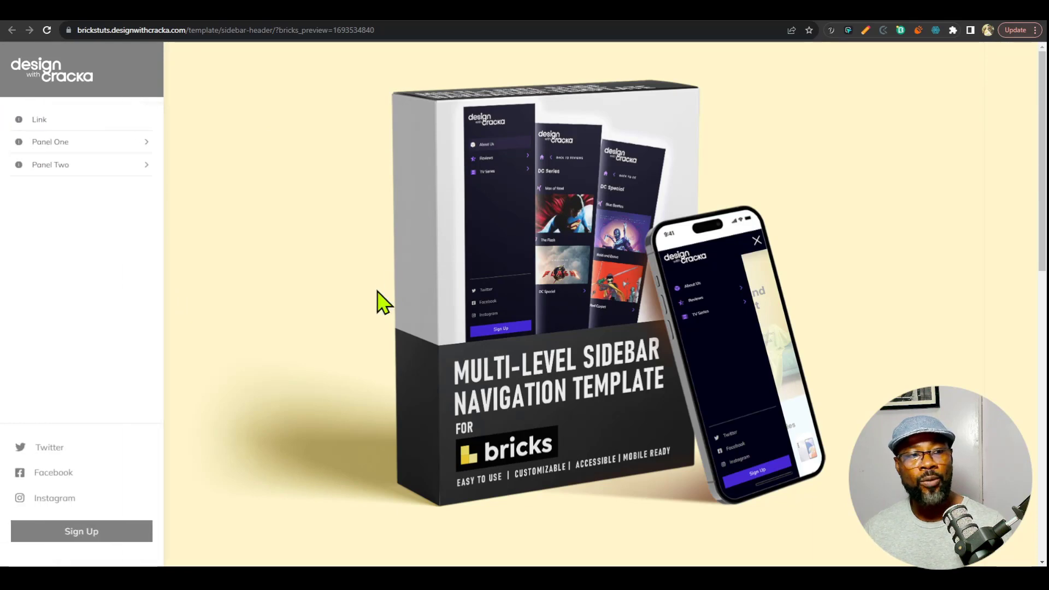
click(116, 166)
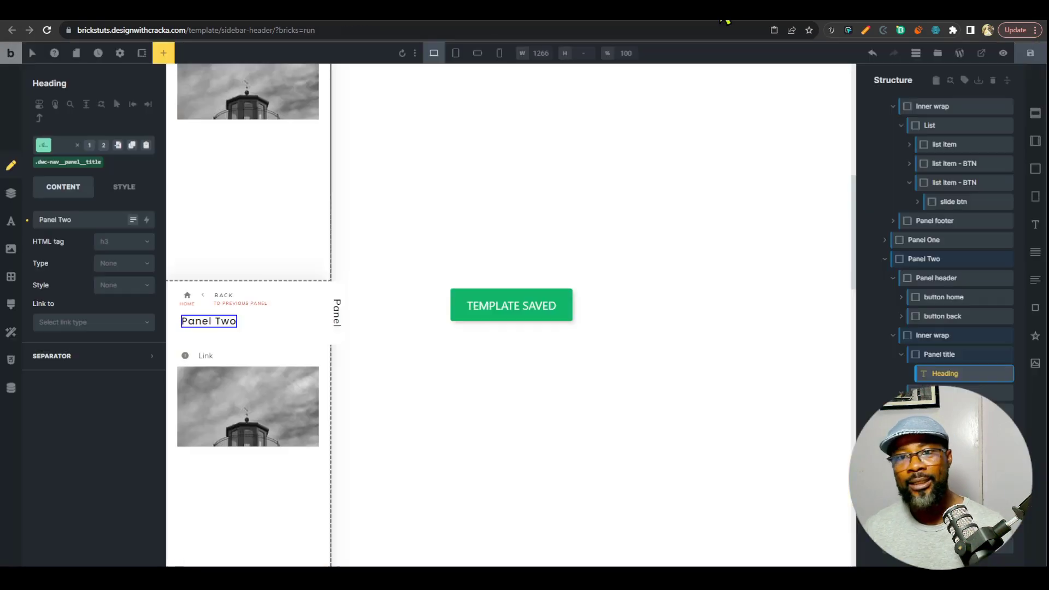
Step: Copy the Panel Two button list item from the Home list and paste it into the List of the Panel Two slide panel
scroll(262, 306, up, 7)
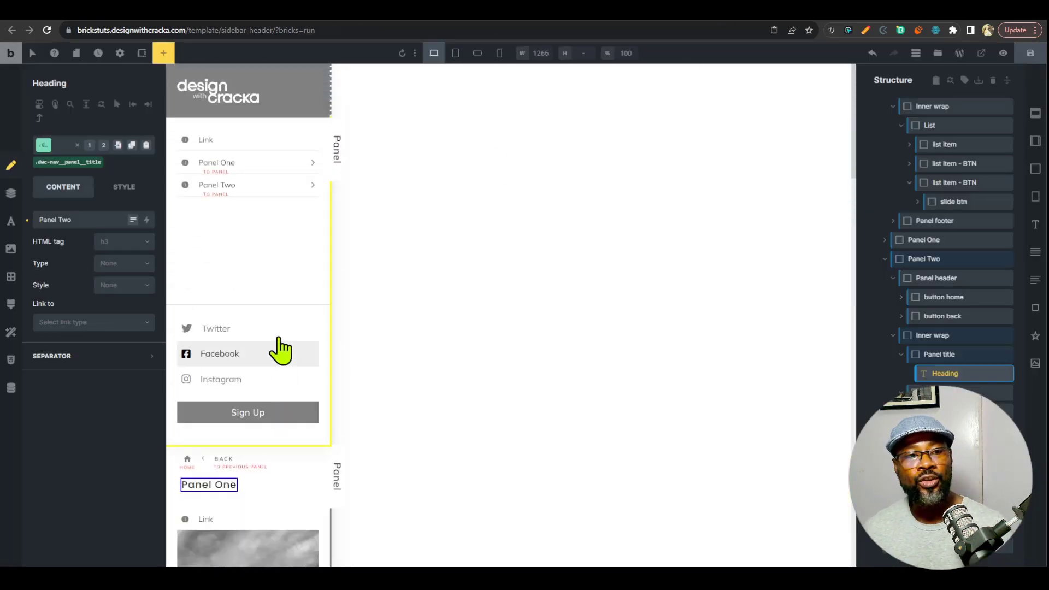
click(265, 185)
click(932, 269)
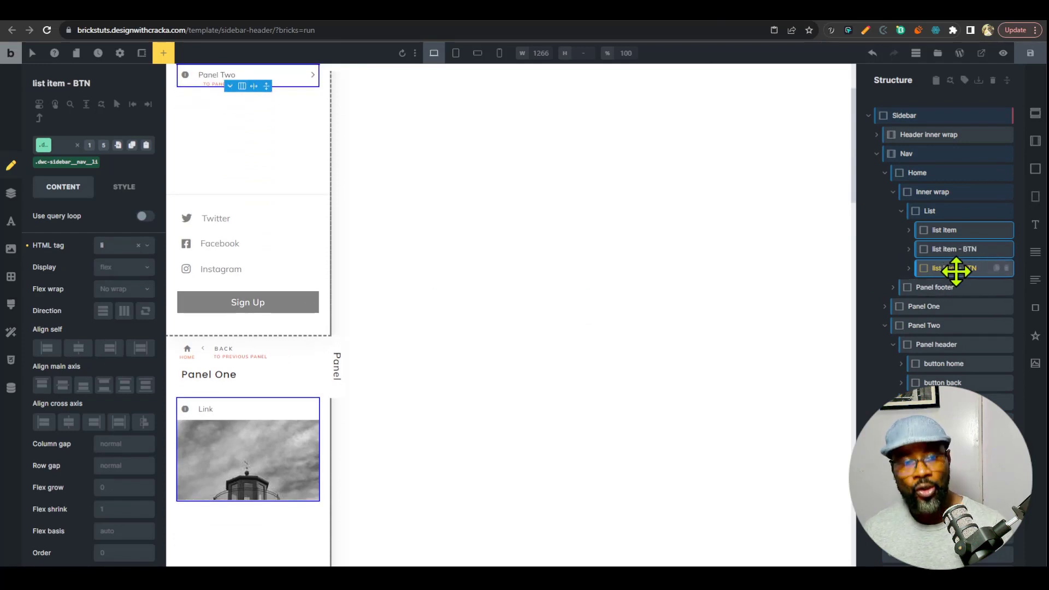
key(ctrl+c)
scroll(248, 386, down, 12)
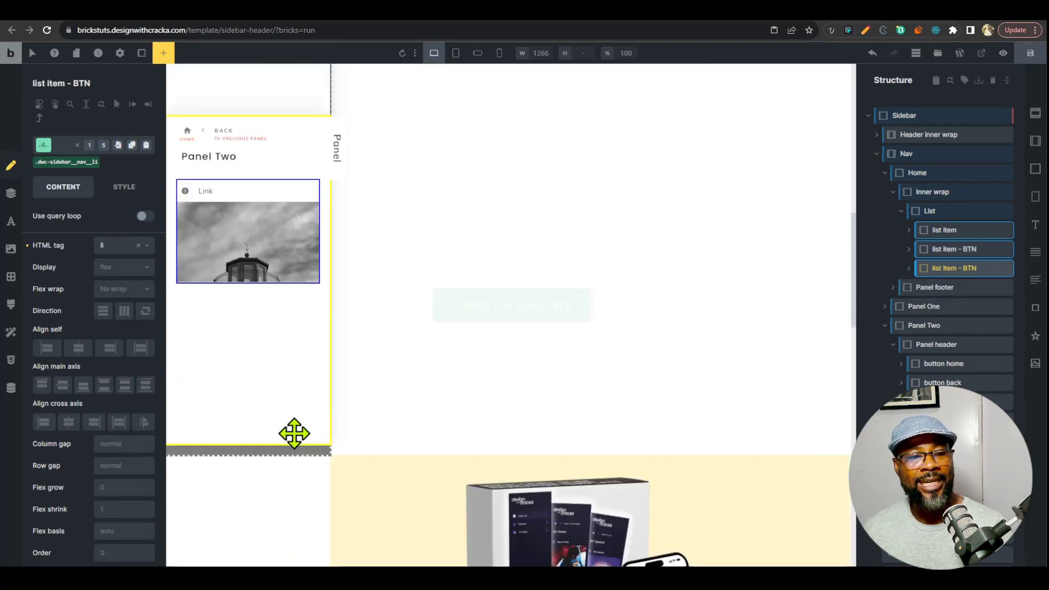
click(275, 322)
click(259, 137)
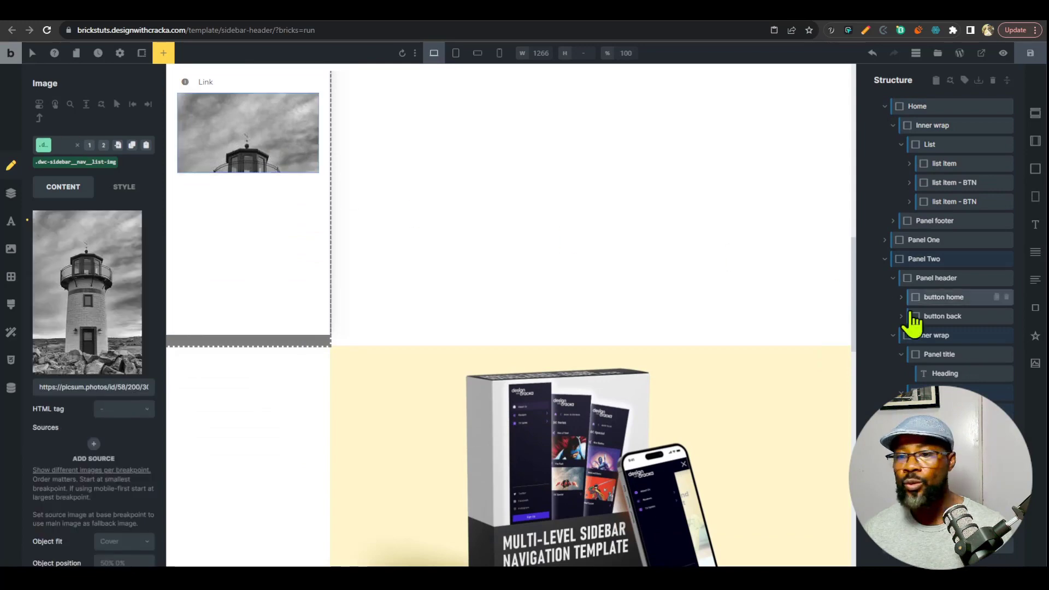
click(954, 412)
click(952, 429)
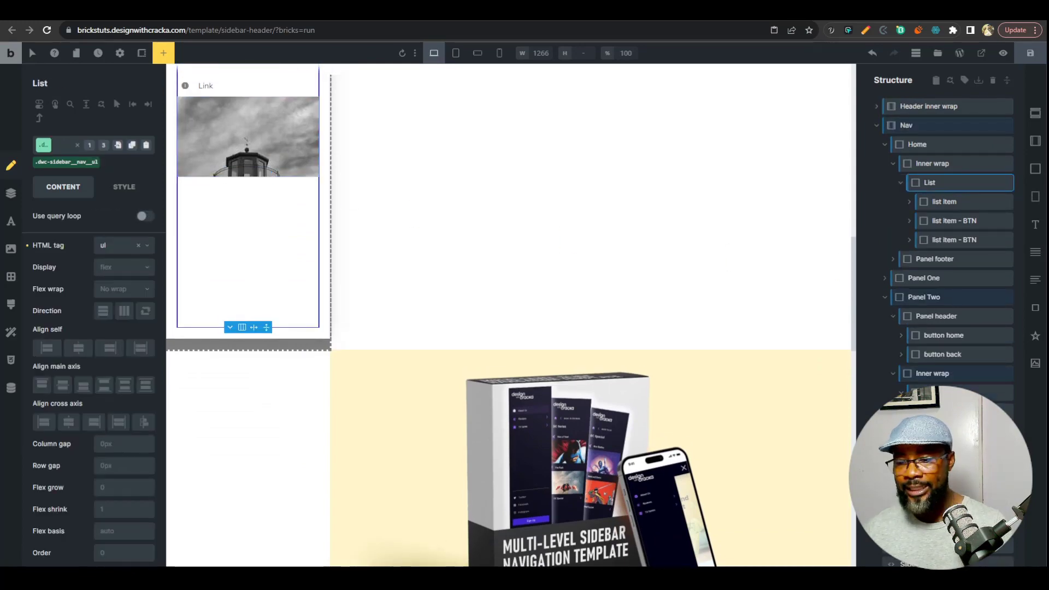
key(ctrl+v)
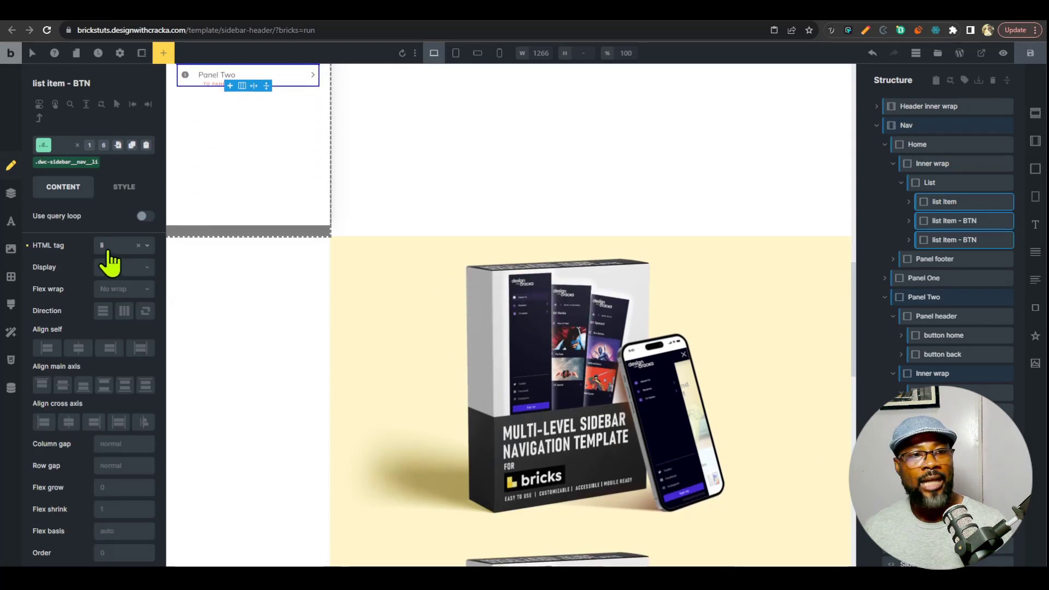
Step: Set the title attribute's value of the pasted slide button in Panel Two to "Panel Three"
scroll(281, 157, up, 3)
click(265, 238)
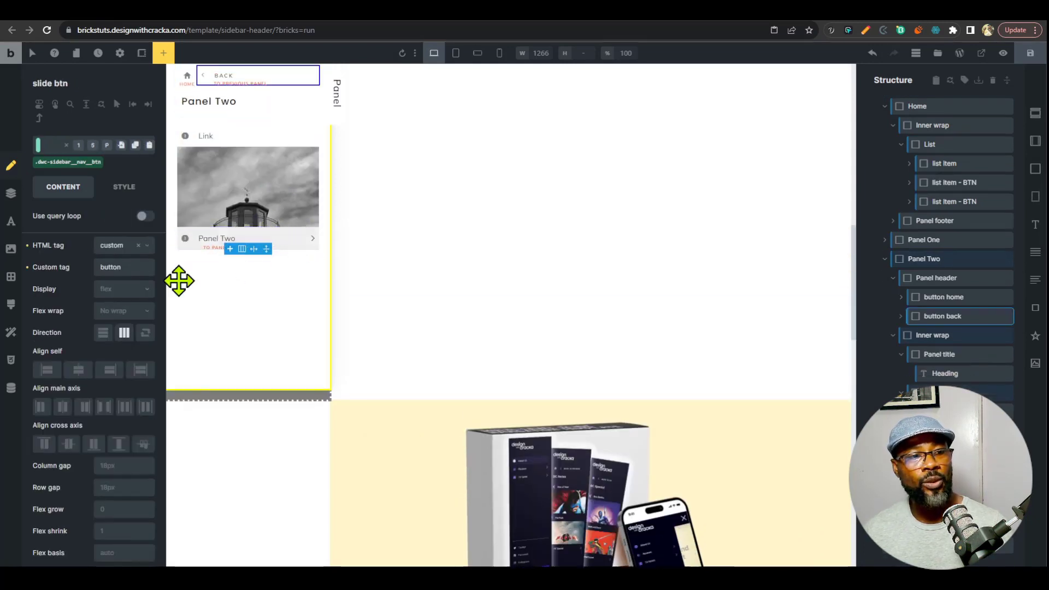
click(126, 191)
click(82, 191)
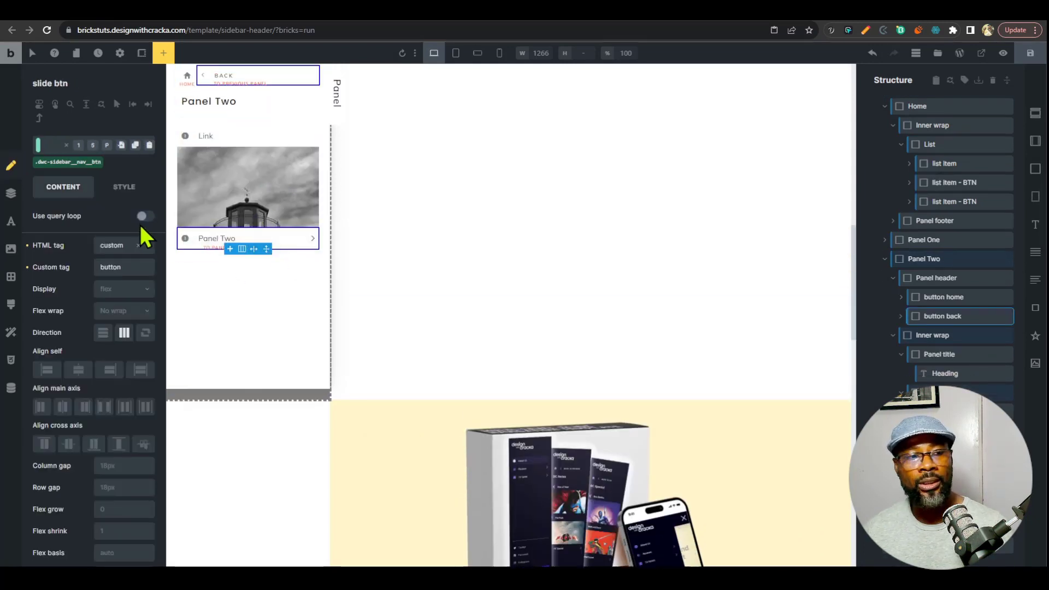
scroll(358, 462, down, 3)
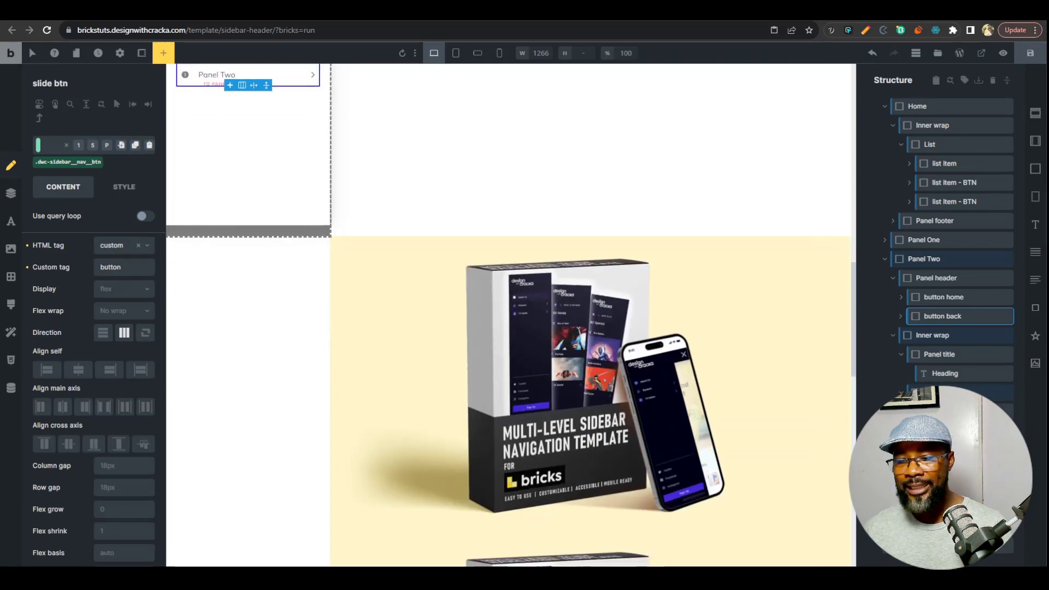
scroll(129, 403, down, 1)
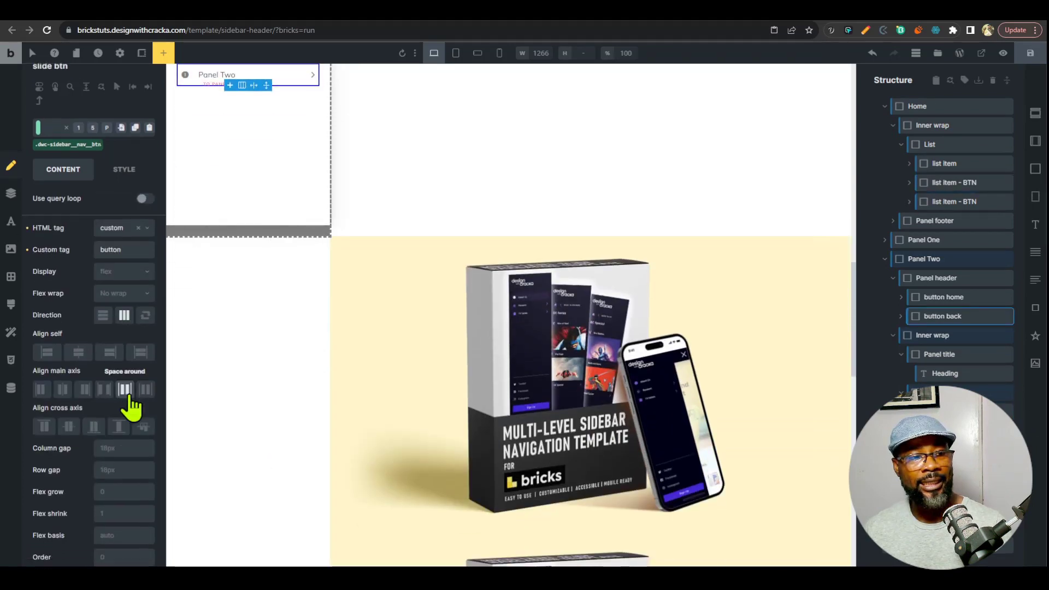
click(7, 396)
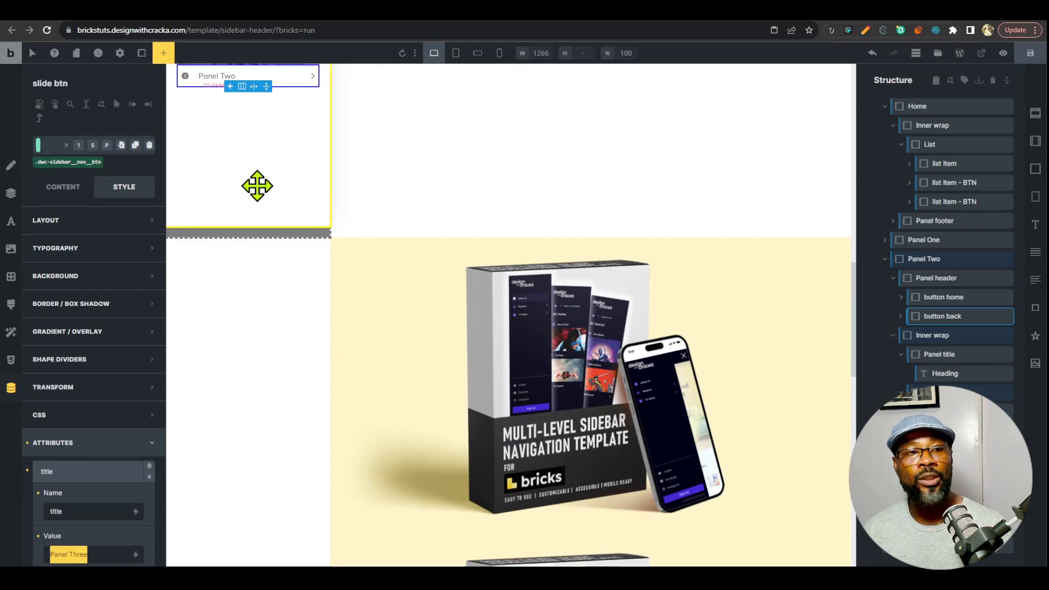
Step: Change the link text of the pasted button inside Panel Two to "Panel Three"
scroll(268, 180, up, 2)
click(78, 194)
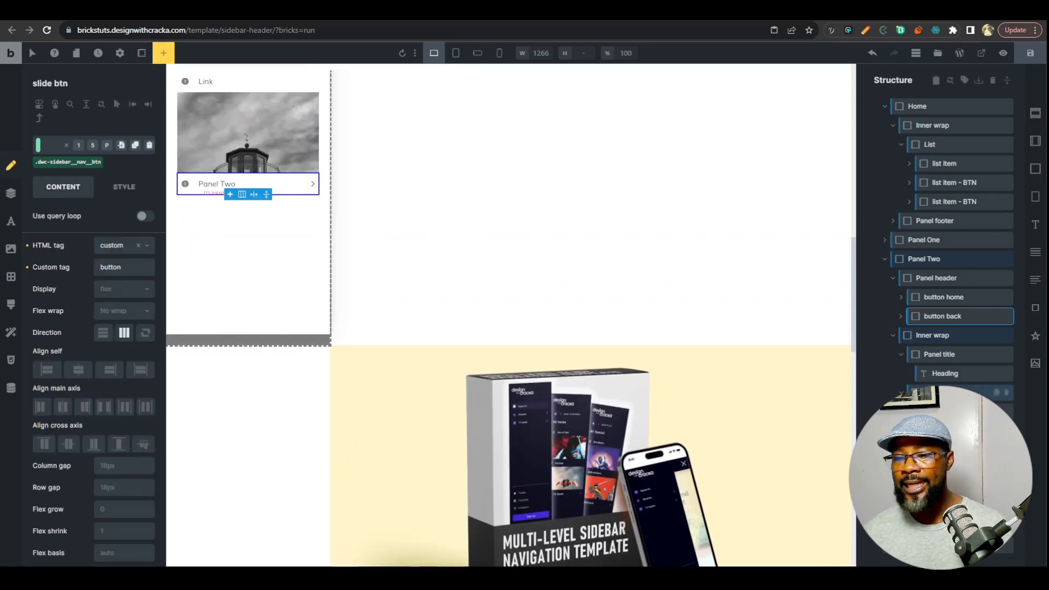
scroll(249, 246, down, 2)
click(217, 69)
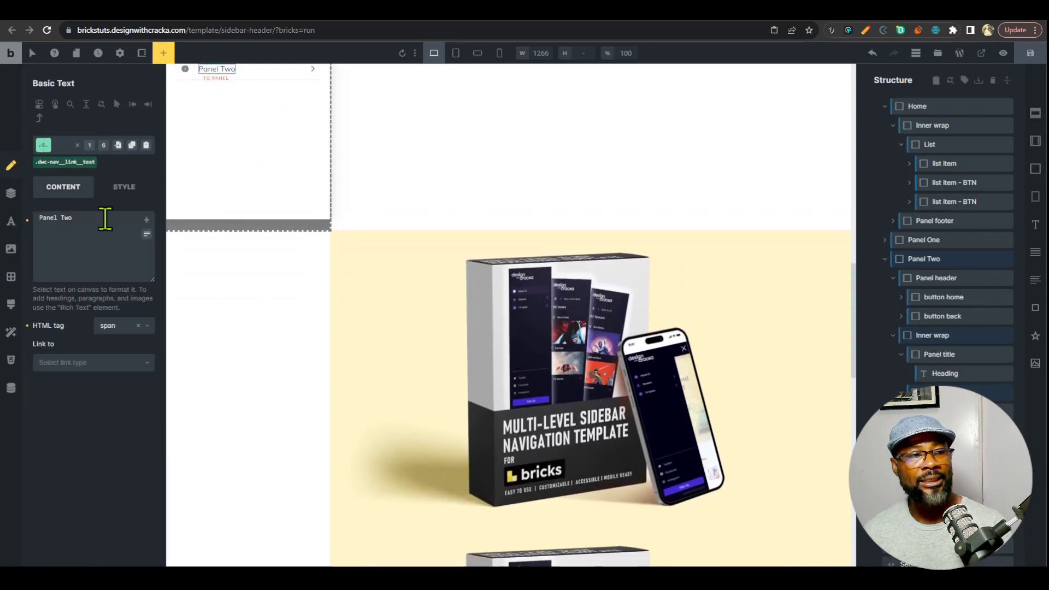
click(104, 227)
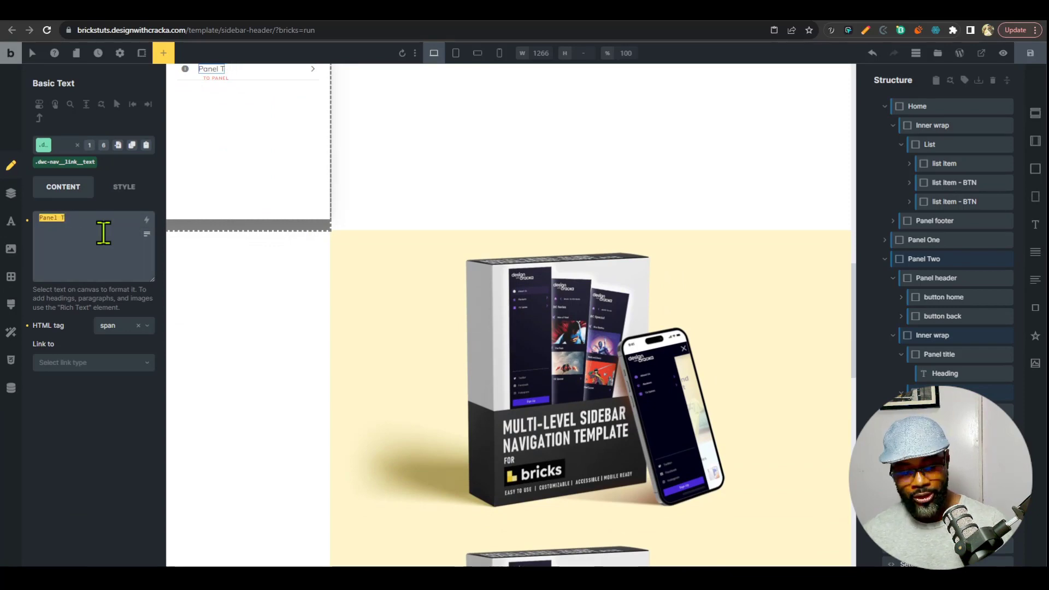
scroll(328, 330, up, 5)
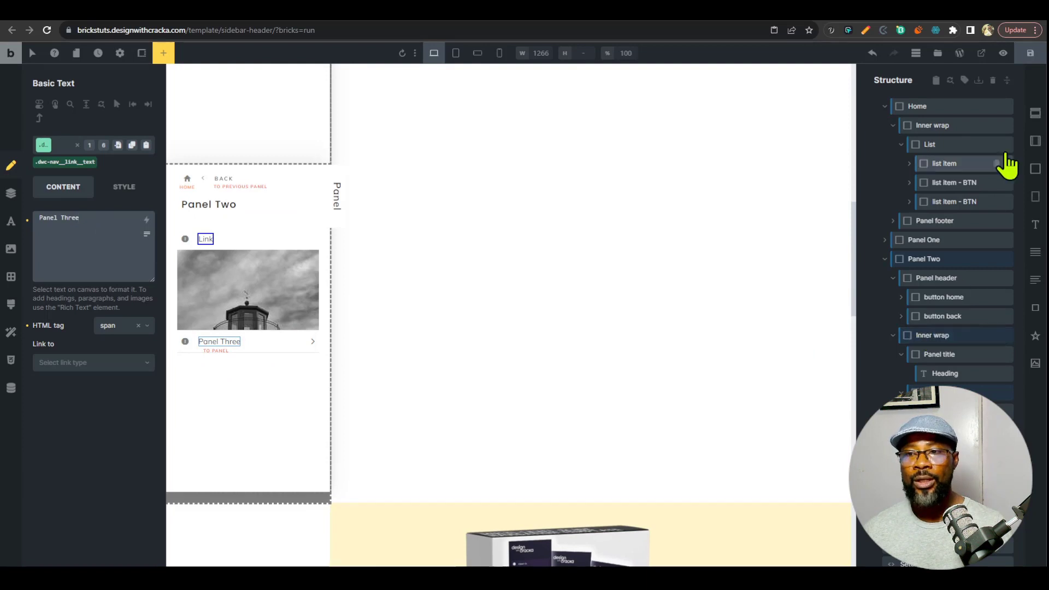
Step: Collapse the panels in the structure, duplicate the Panel Two slide panel and rename the copy "Panel Three"
scroll(955, 246, down, 1)
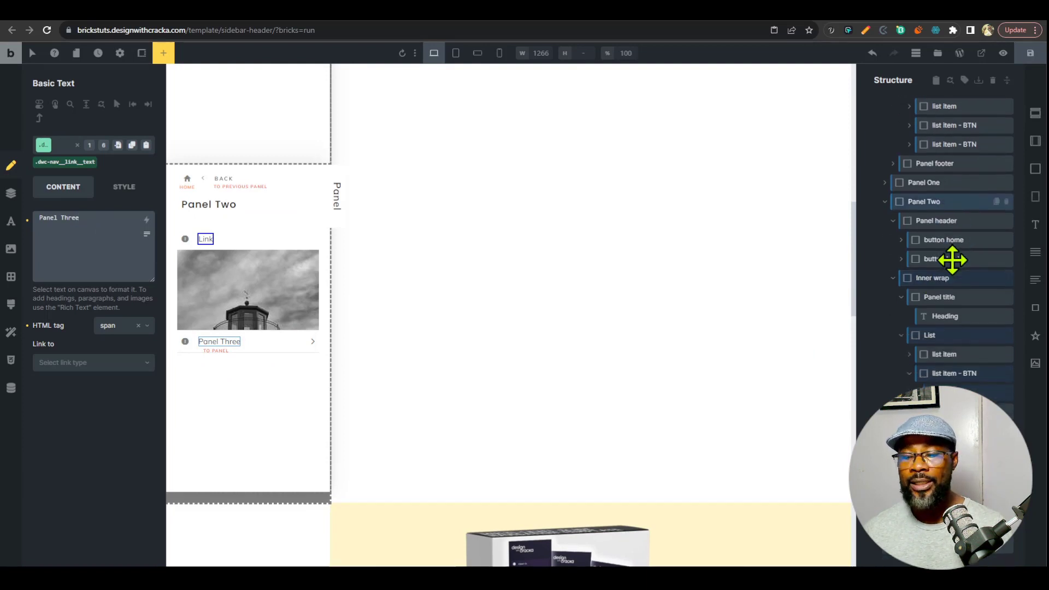
click(338, 194)
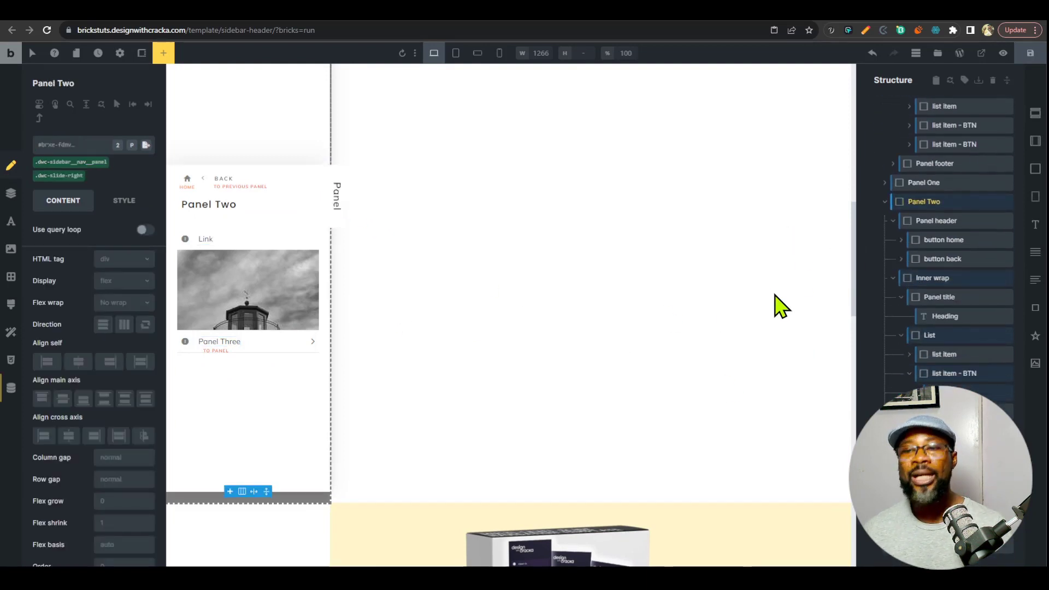
click(885, 202)
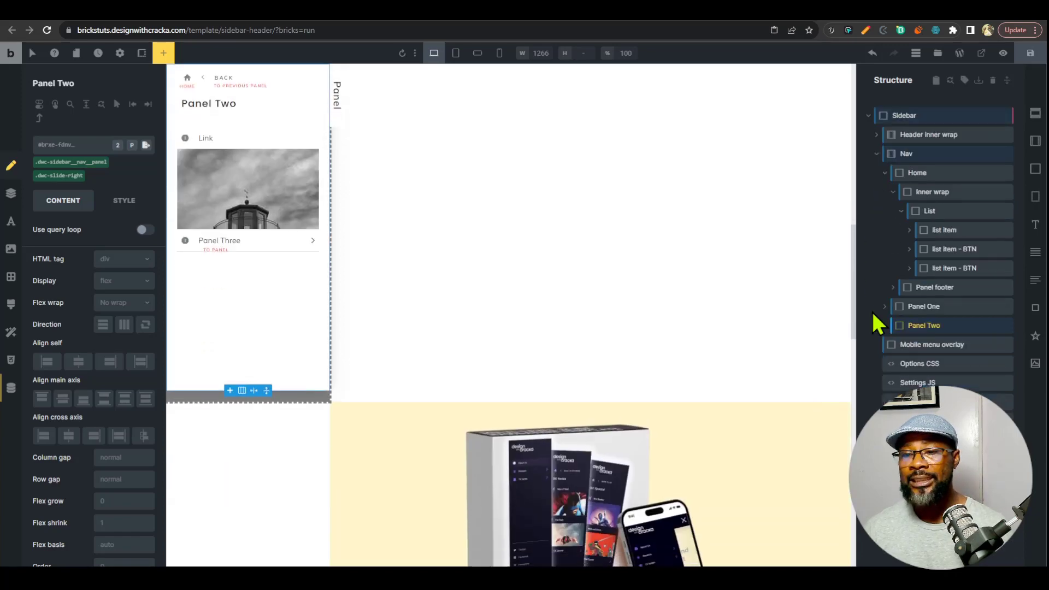
click(885, 173)
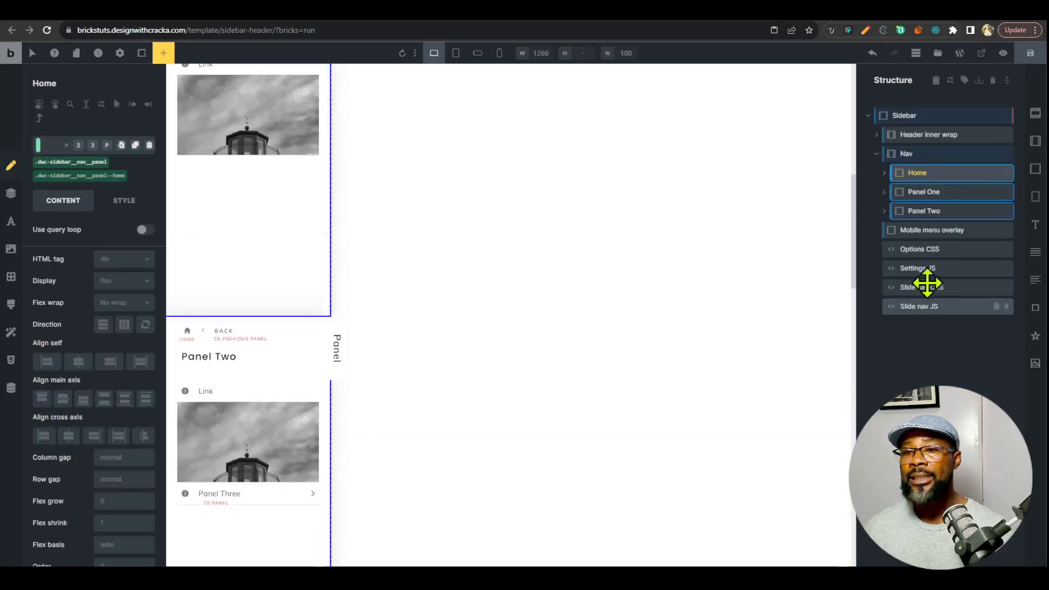
click(932, 193)
click(928, 212)
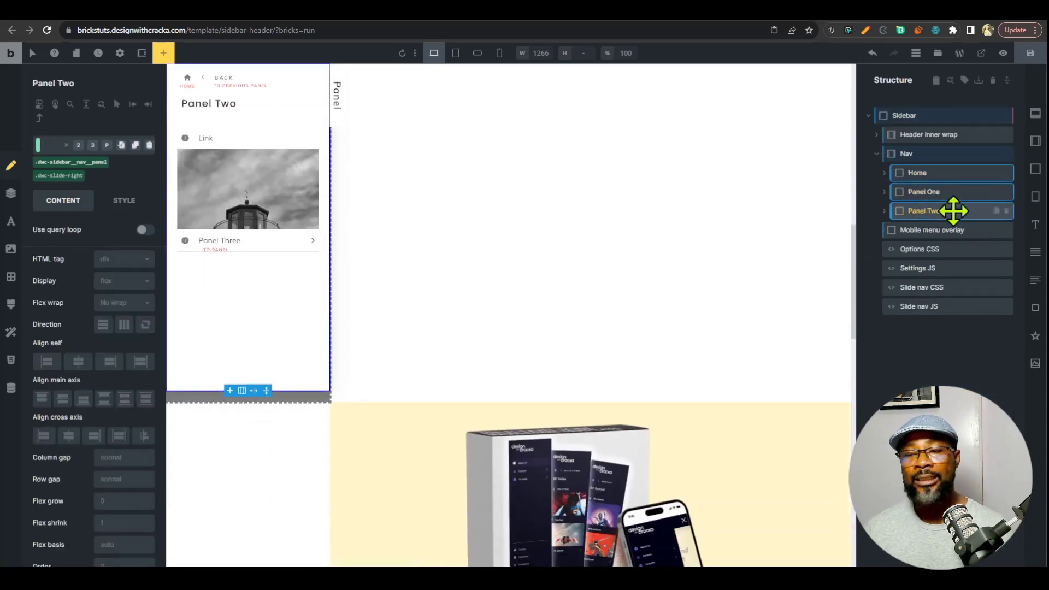
click(997, 211)
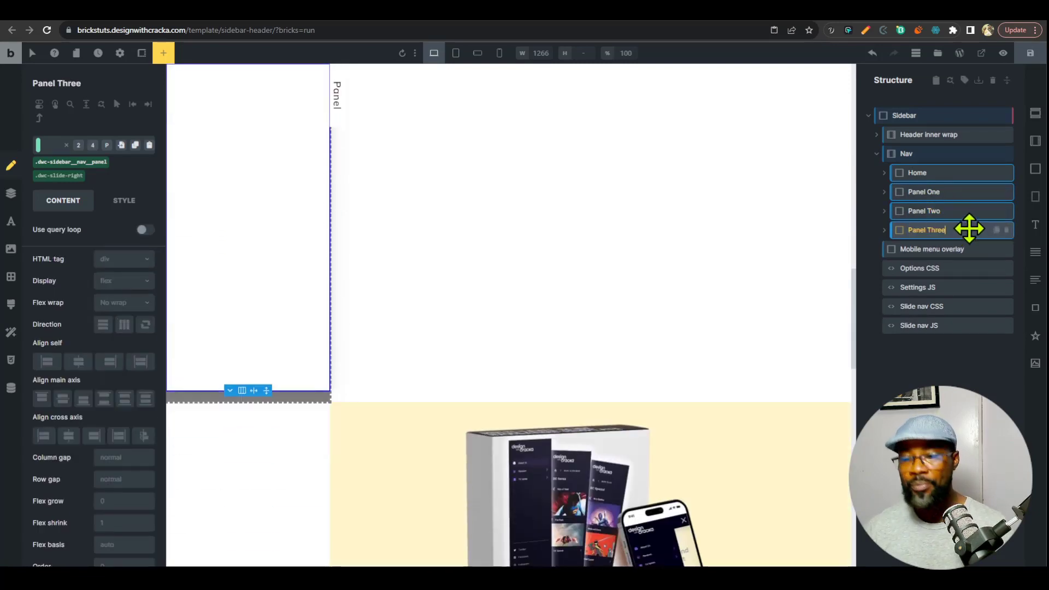
key(Return)
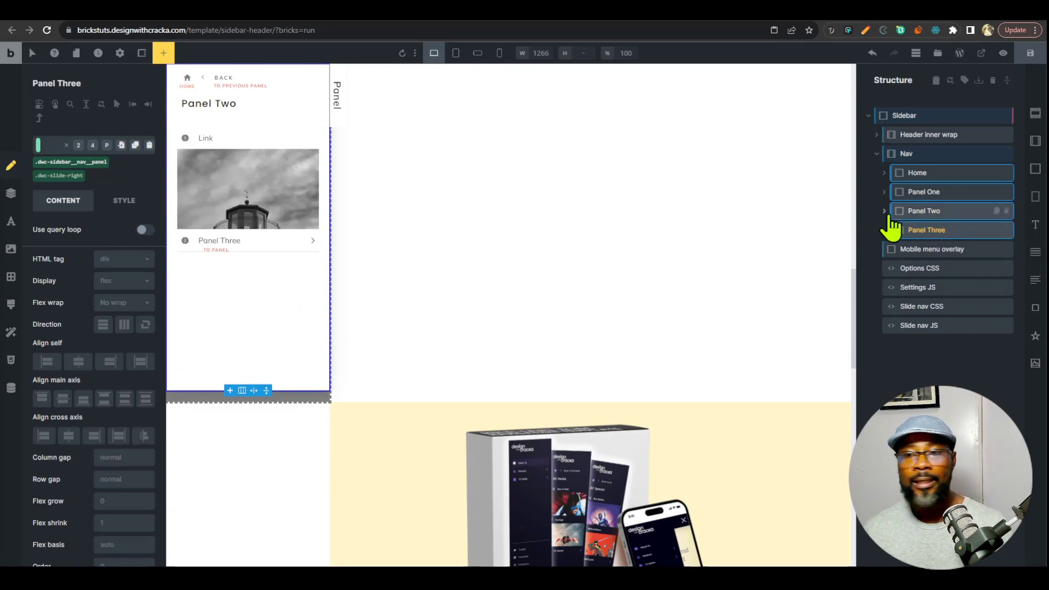
Step: Change the heading text inside the duplicated third slide panel to "Panel Three"
scroll(287, 429, down, 4)
scroll(286, 429, up, 6)
scroll(287, 429, down, 2)
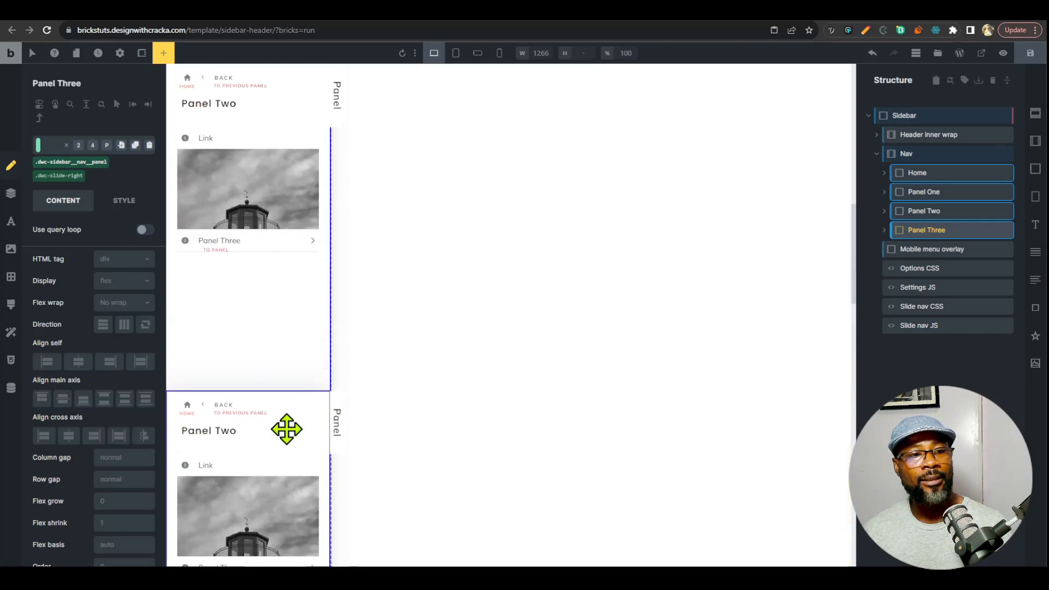
click(228, 429)
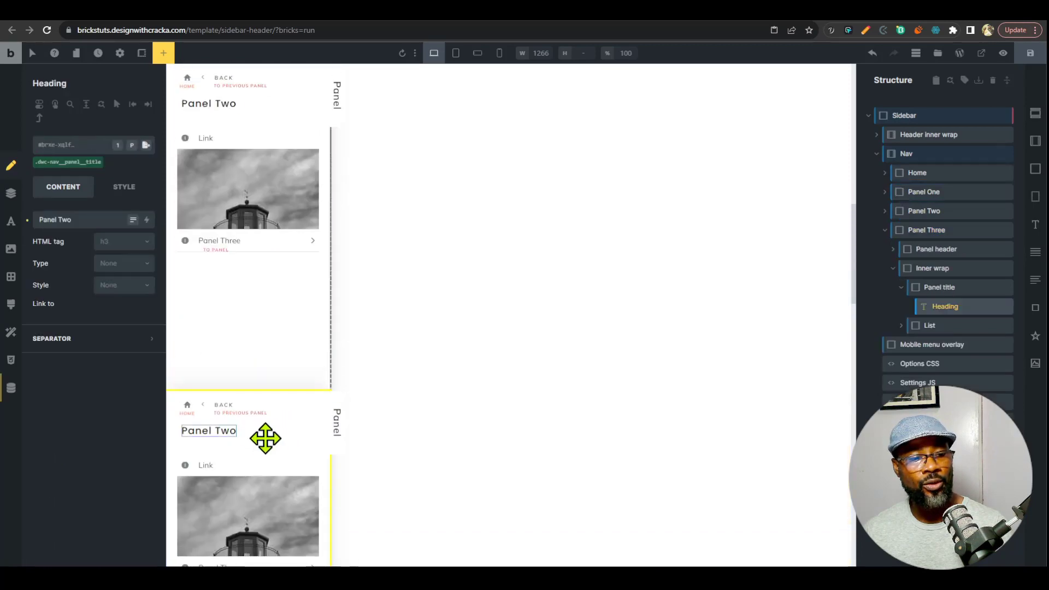
click(86, 220)
text(Panel Three)
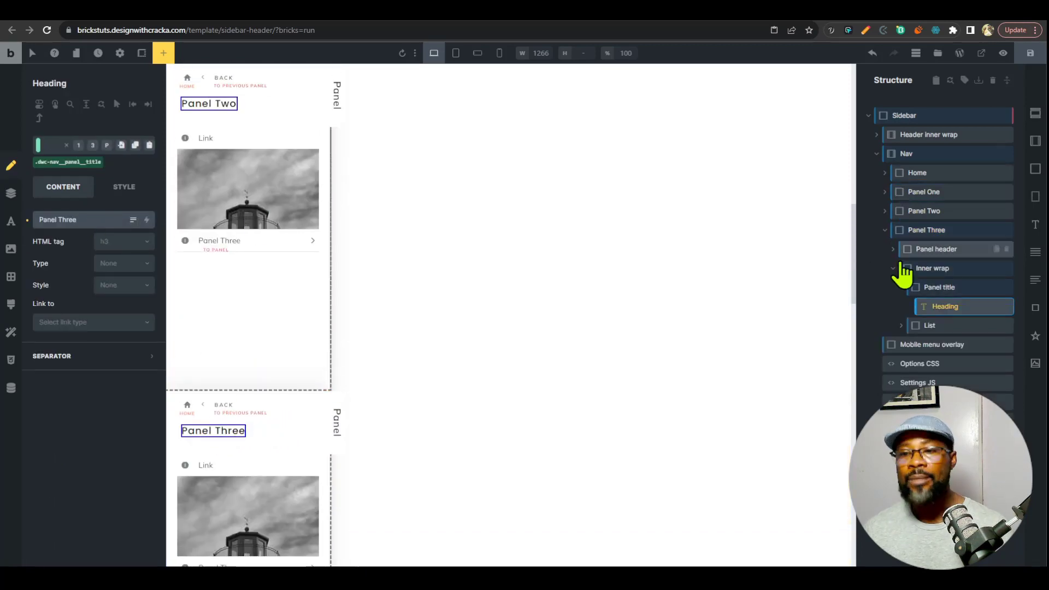
Step: Set the Panel Three slide panel's title attribute value to "Panel Three" and save the template
click(923, 234)
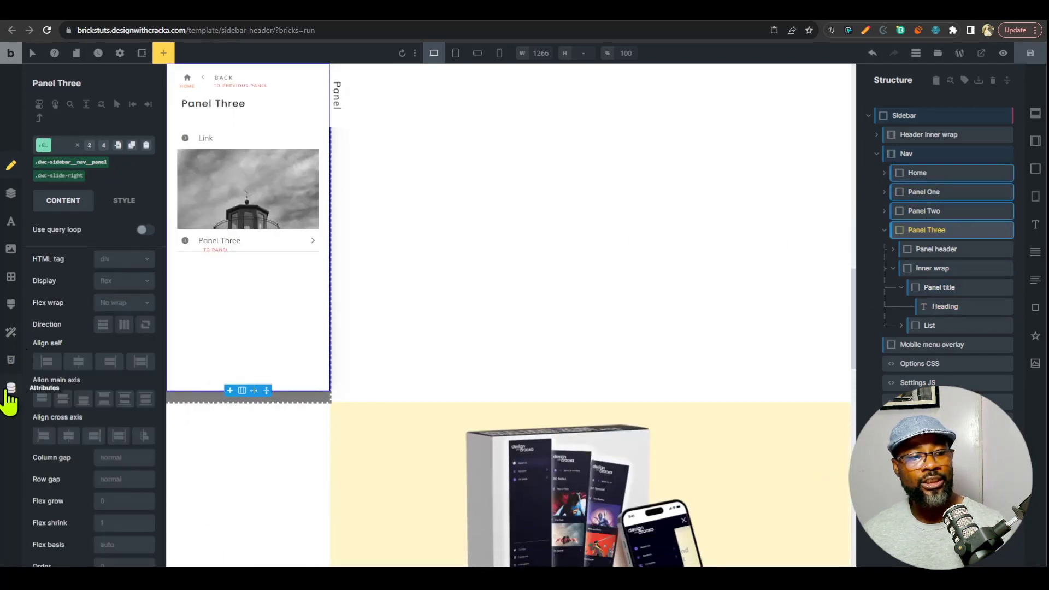
click(11, 388)
click(97, 466)
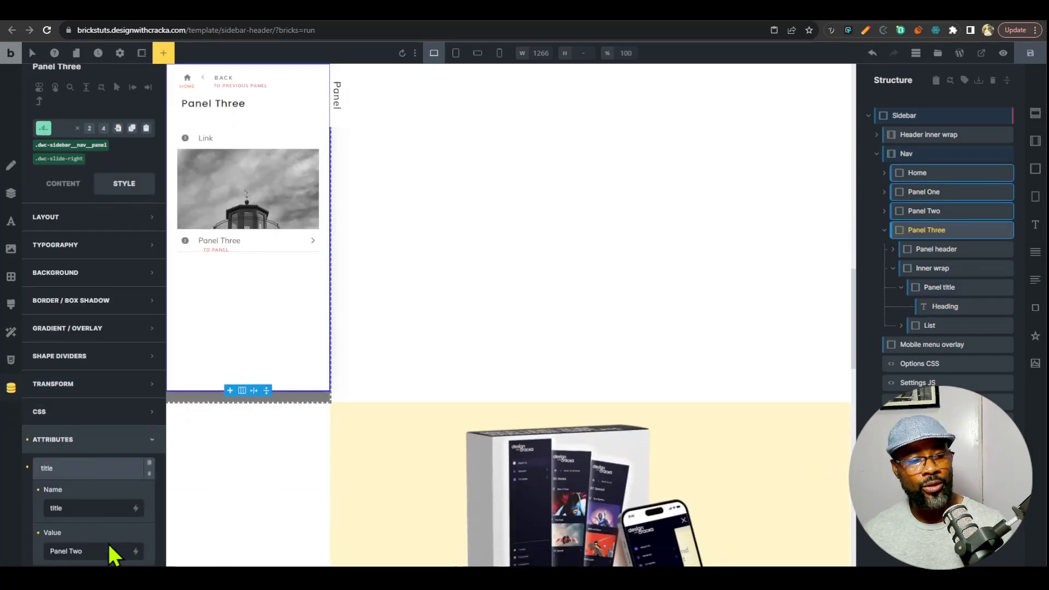
text(Panel Three)
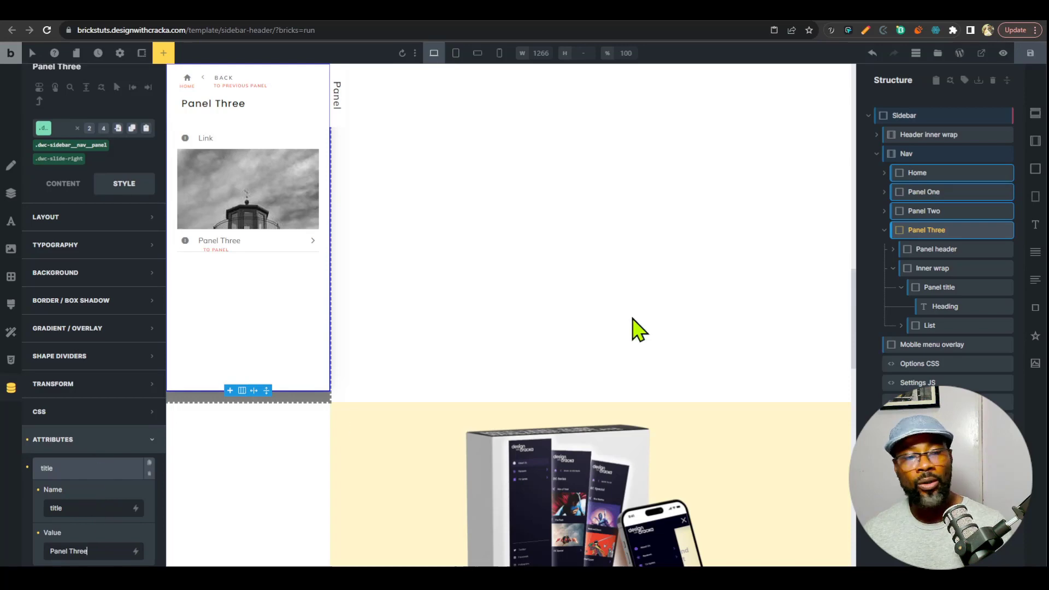
key(ctrl+s)
scroll(251, 420, up, 3)
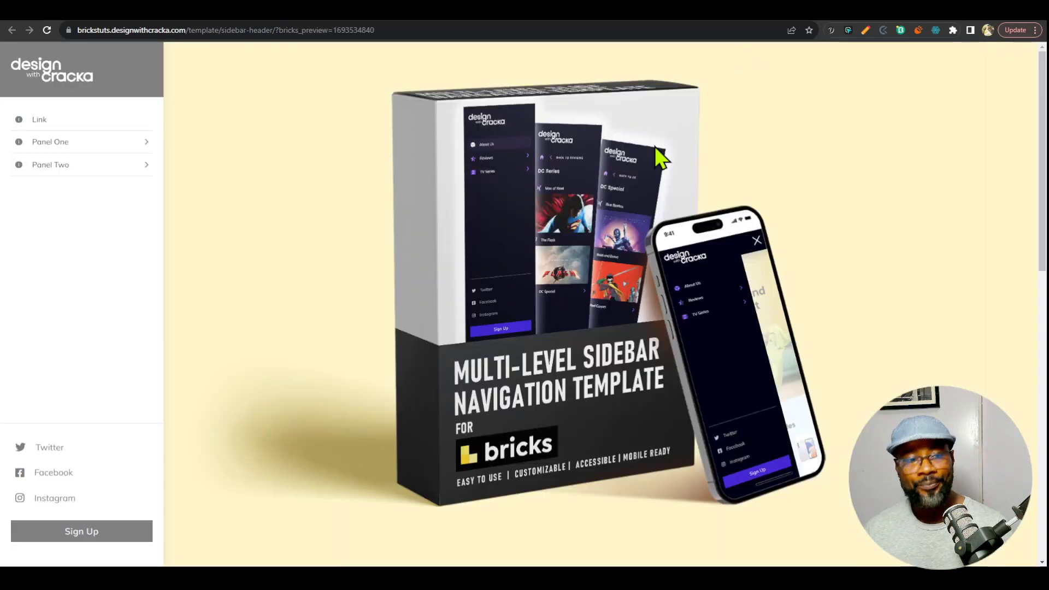
Step: Test the sidebar in the preview by opening Panel One, returning home, opening Panel Two and its nested Panel Three, and going back one level
click(96, 143)
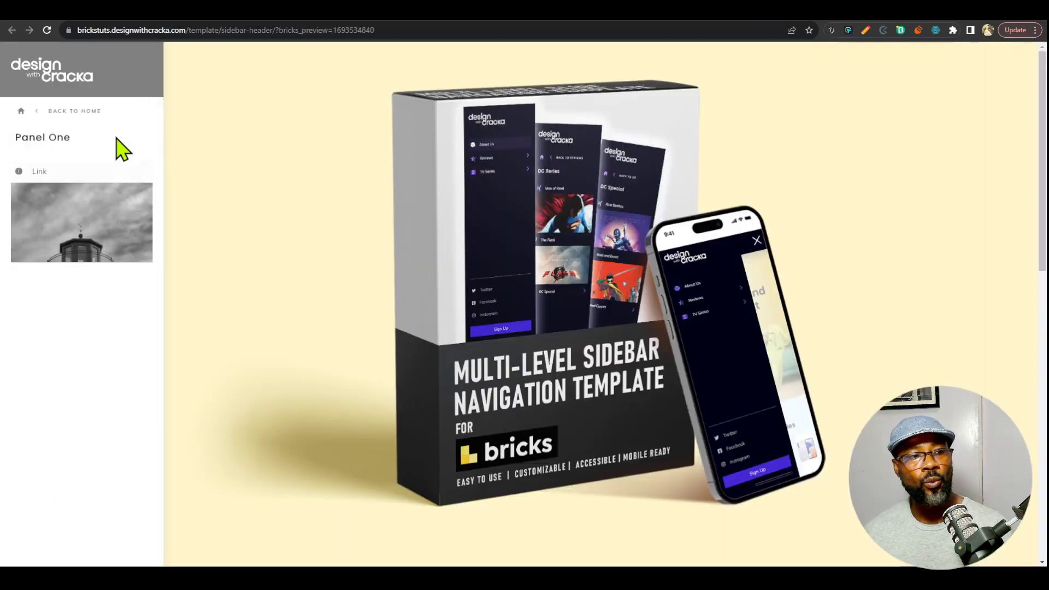
click(144, 112)
click(106, 165)
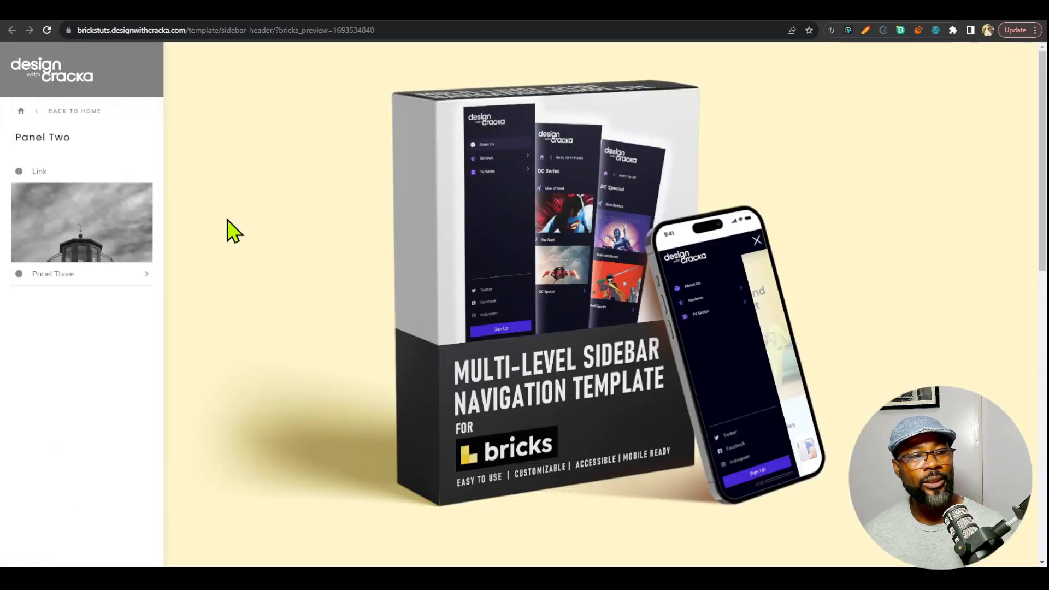
click(83, 279)
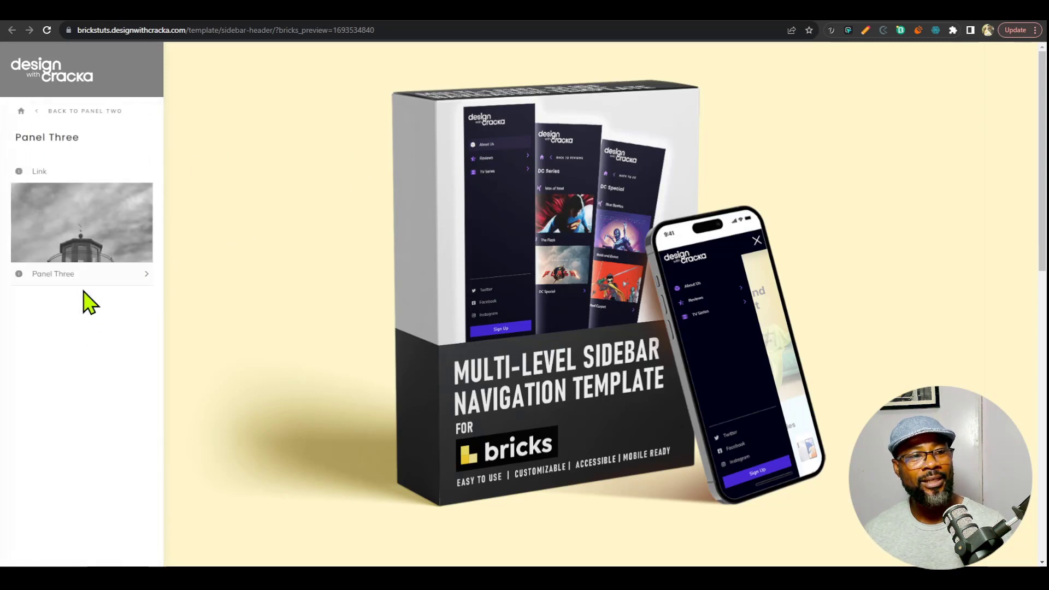
click(95, 116)
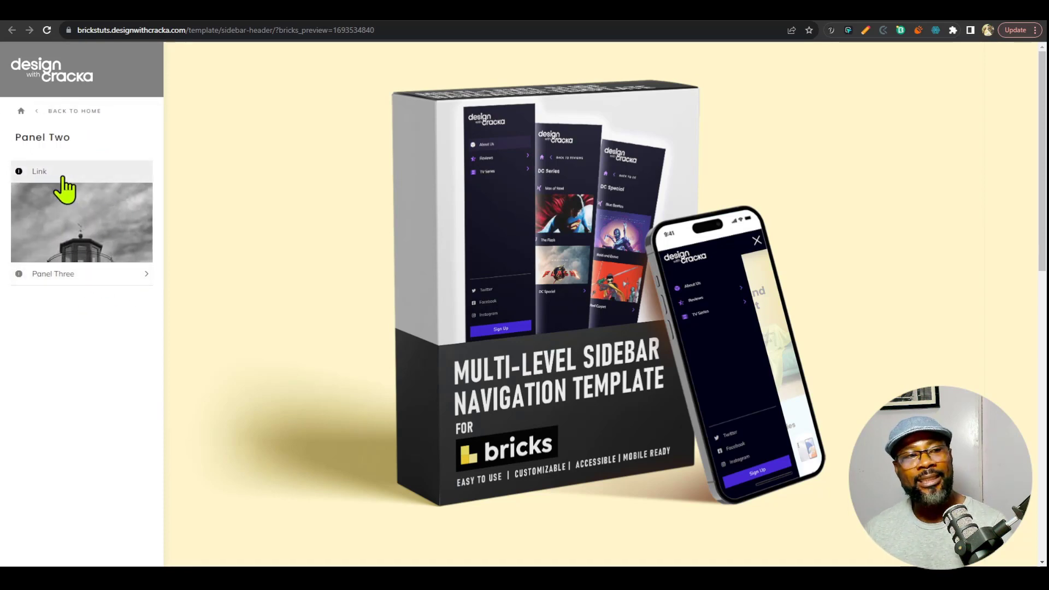
Step: Test moving between Panel Two and its nested Panel Three in the preview, going back level by level to the home panel
click(97, 276)
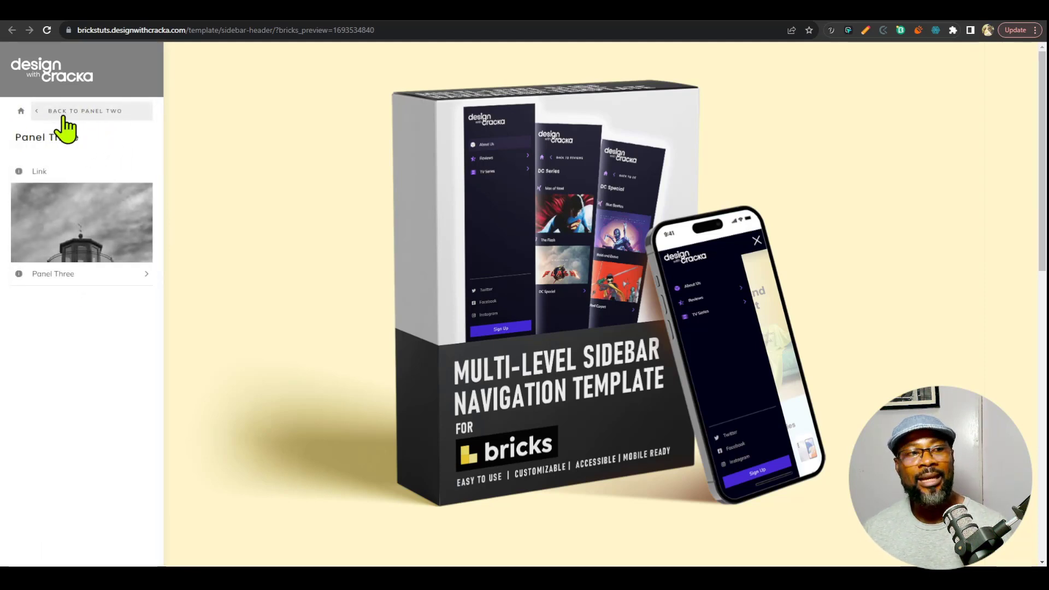
click(65, 116)
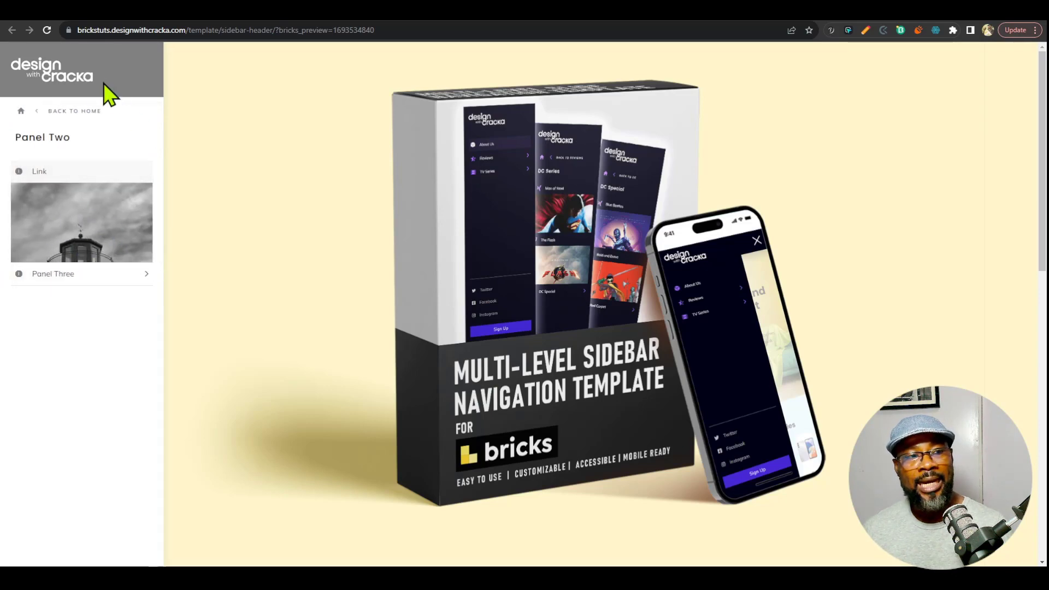
click(105, 280)
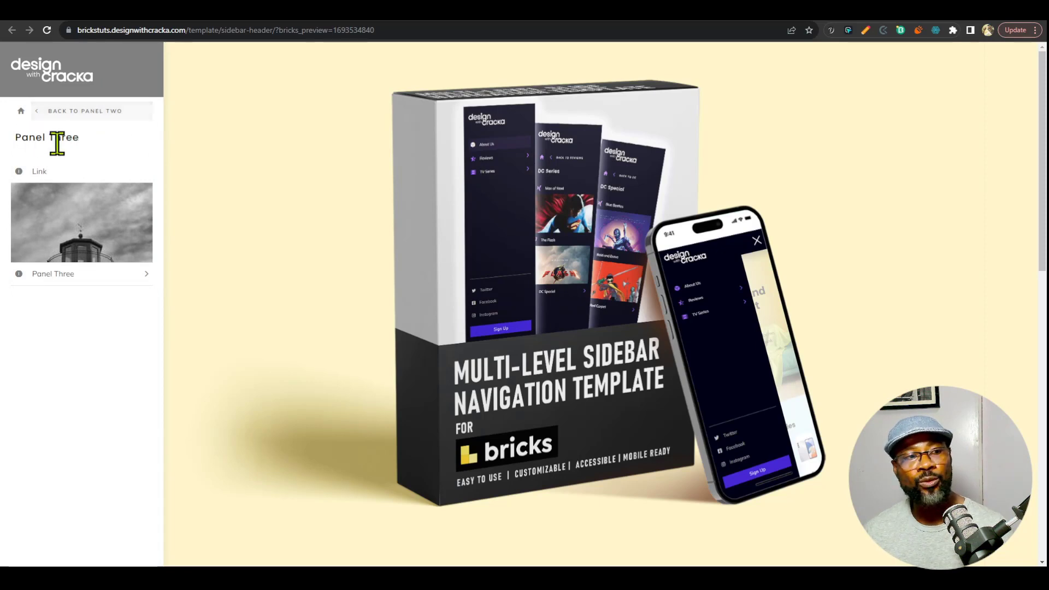
click(102, 112)
click(82, 112)
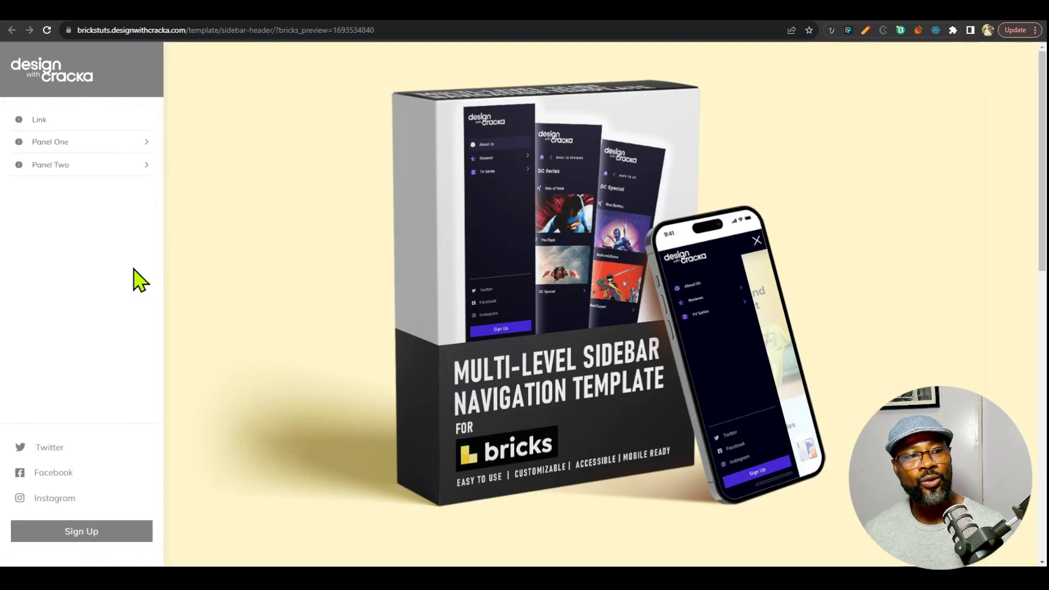
Step: Compare the home button and the back link by opening Panel Two and Panel One and returning home from each
click(108, 164)
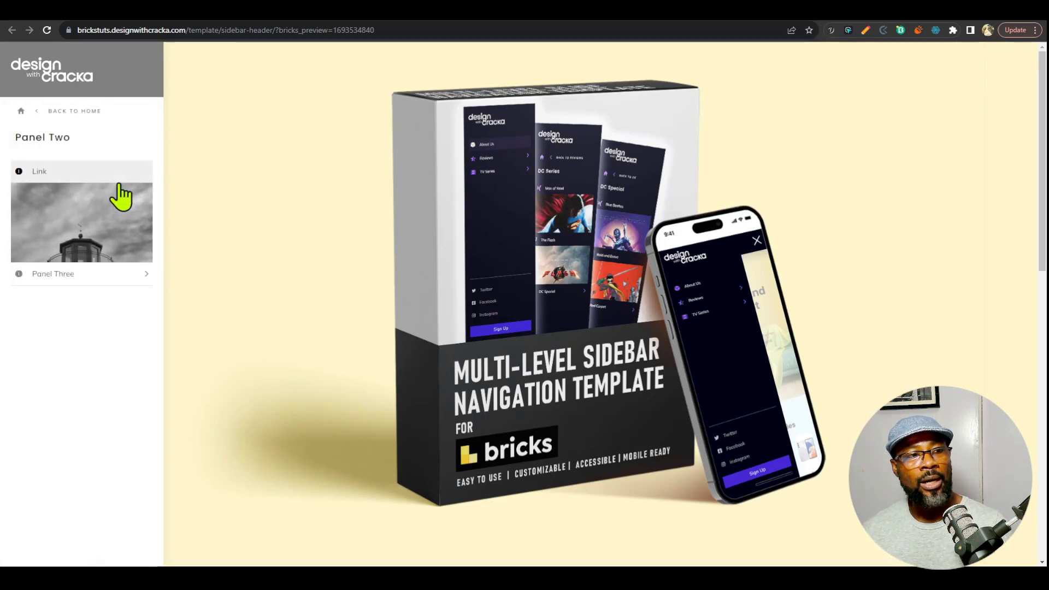
click(89, 115)
click(83, 142)
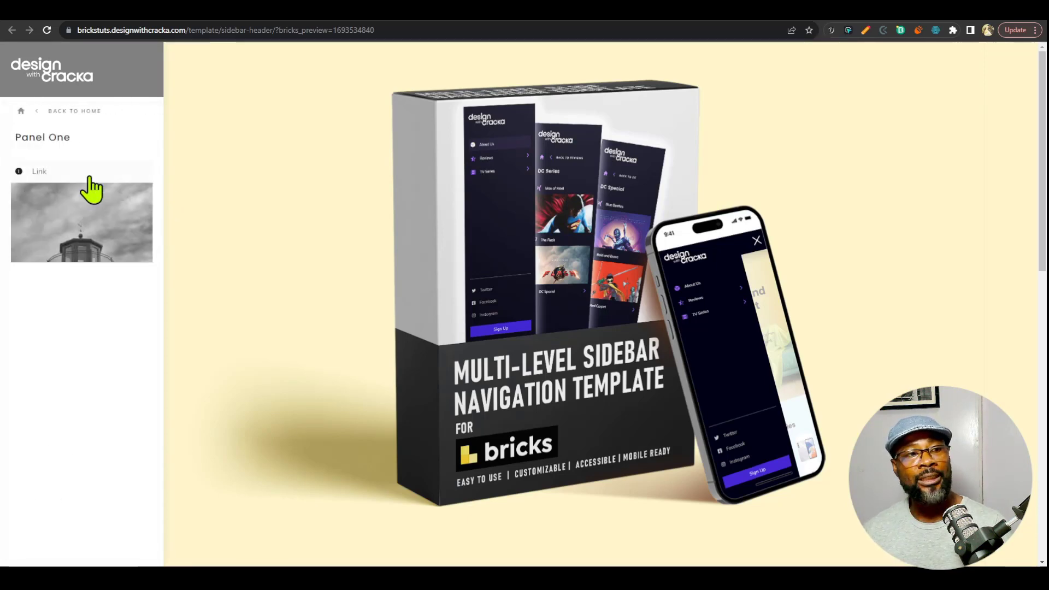
click(22, 114)
click(98, 143)
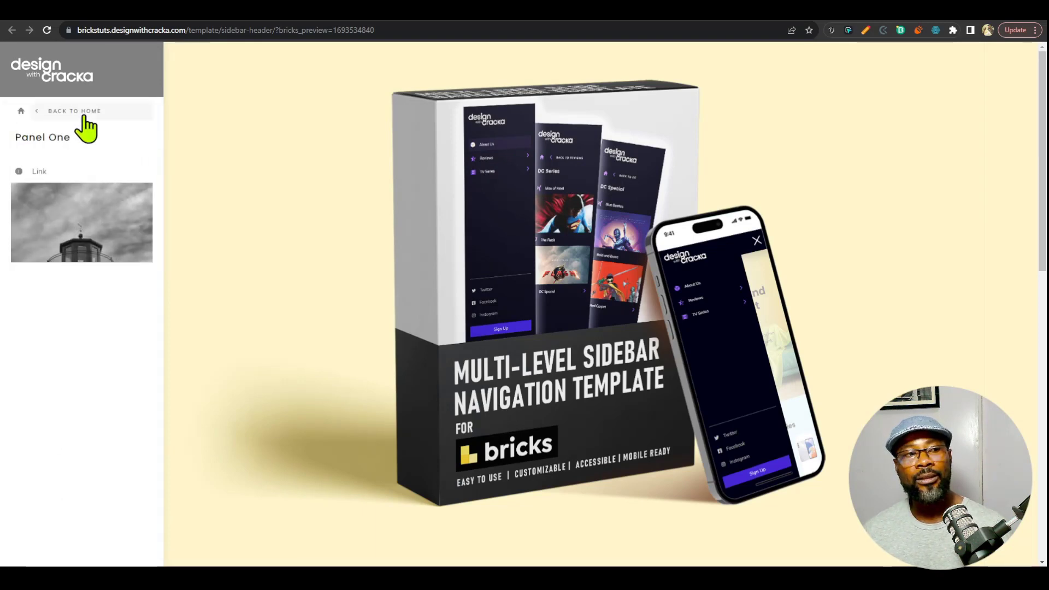
click(55, 112)
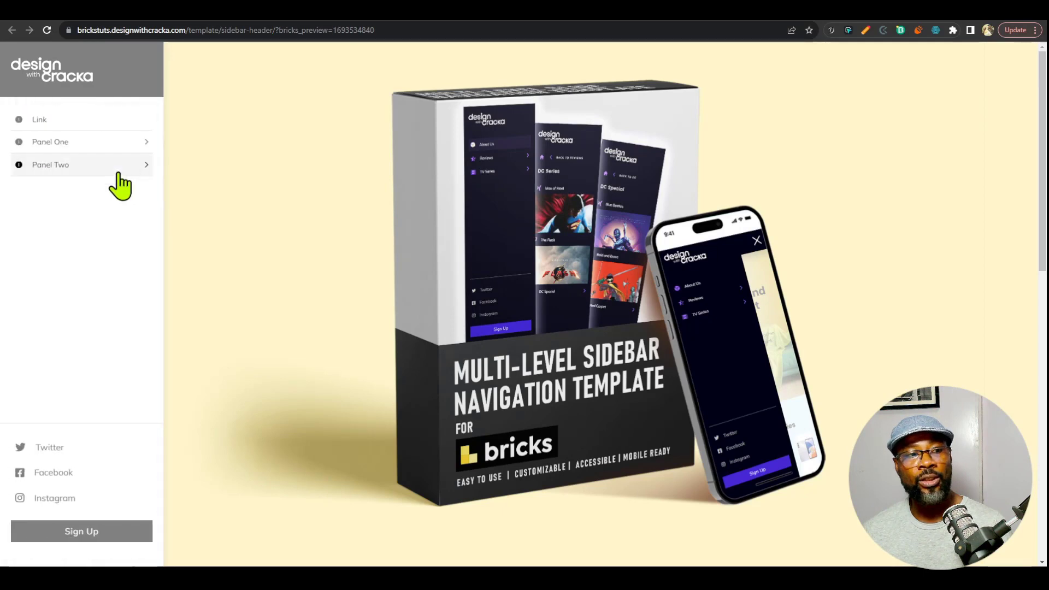
Step: Test jumping straight home from the nested Panel Three, and check returning home from Panel One
click(117, 173)
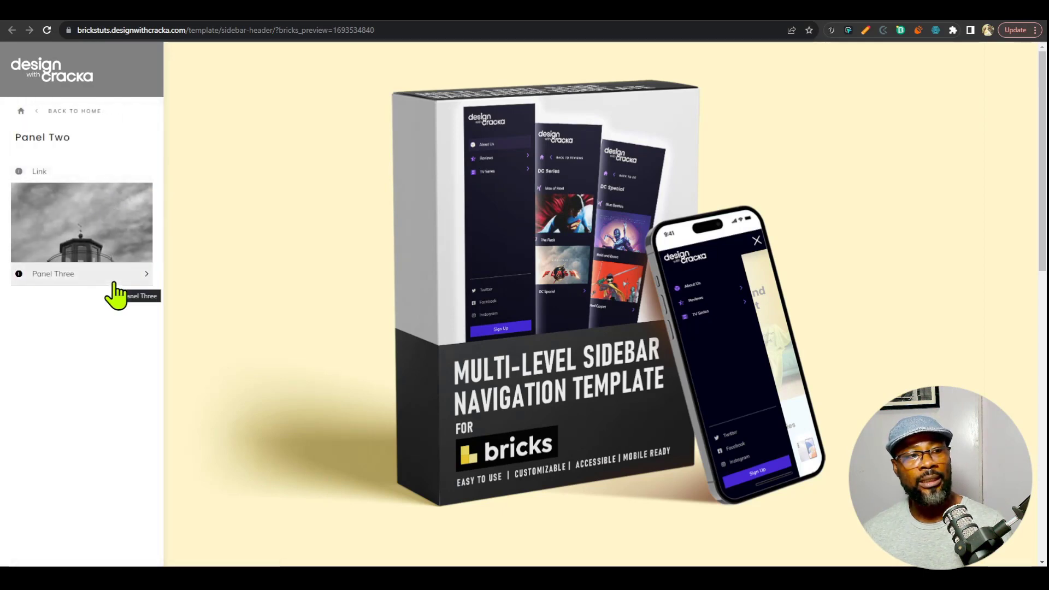
click(113, 283)
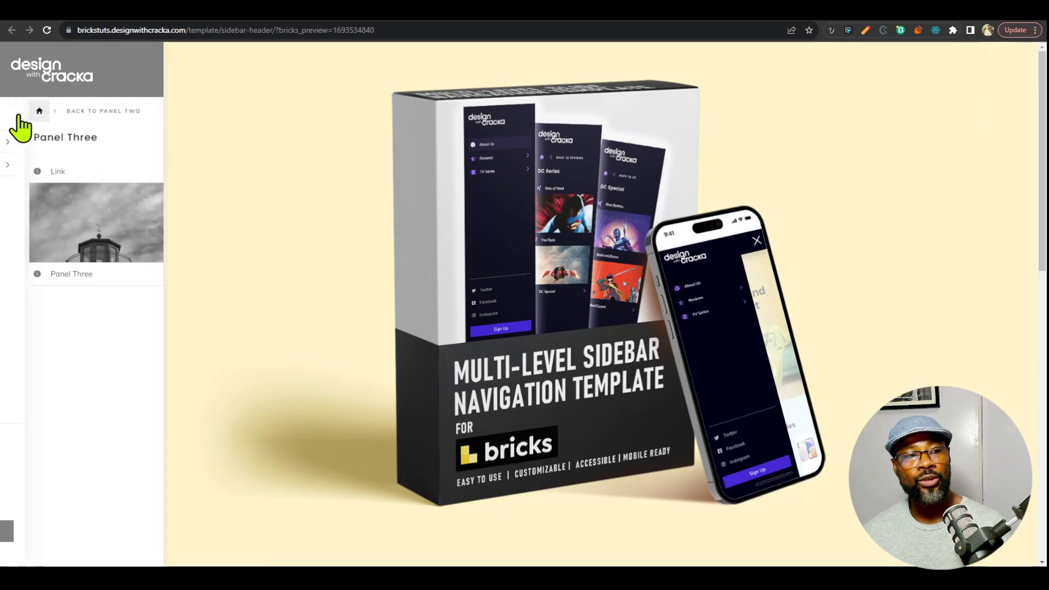
click(21, 112)
click(94, 140)
click(83, 115)
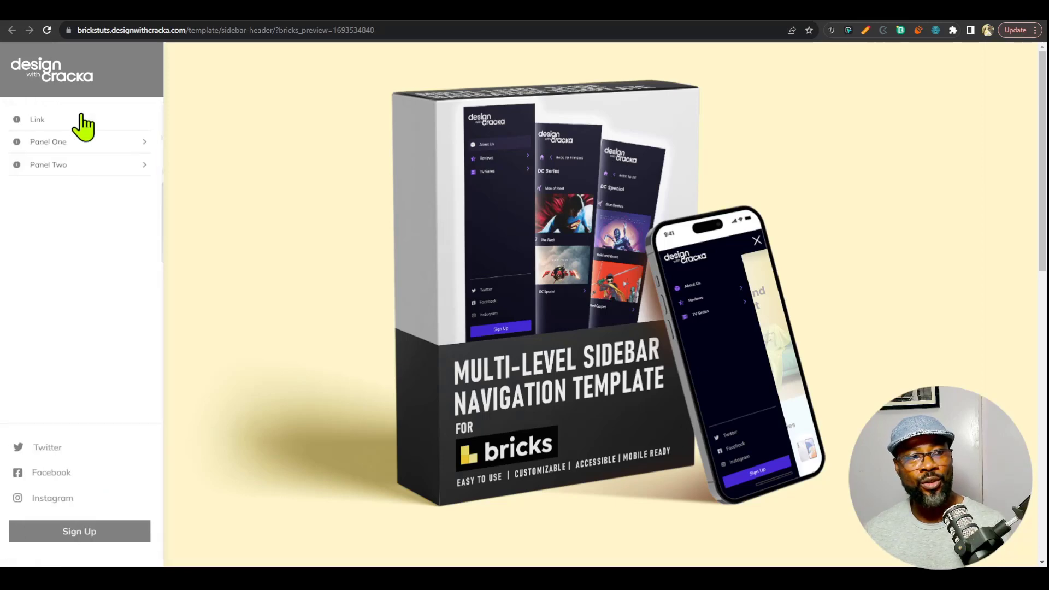
Step: Return to the Bricks builder and delete the home button from the Panel One header
click(699, 18)
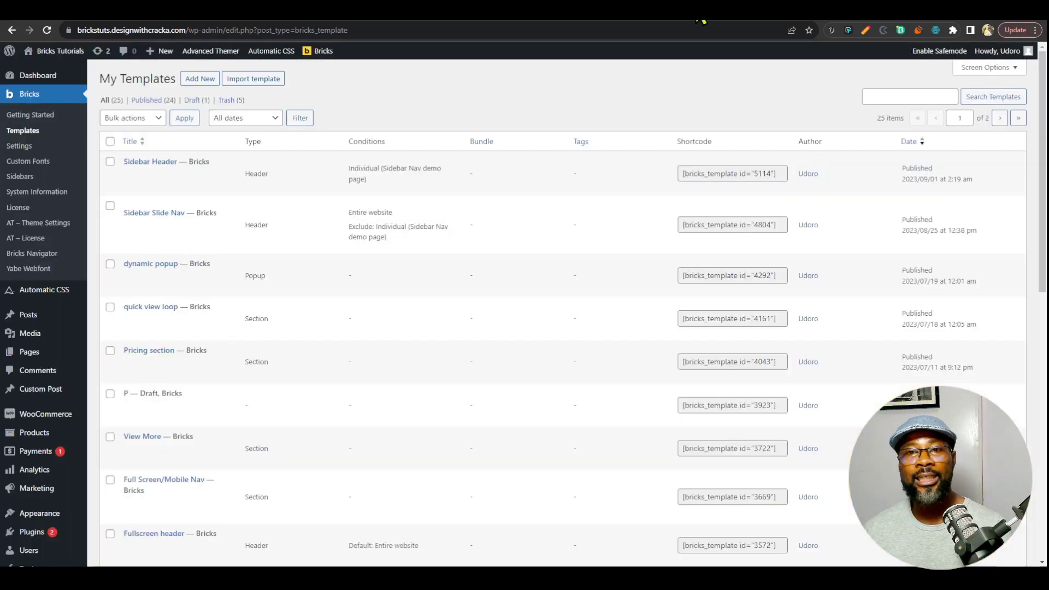
click(719, 20)
scroll(290, 316, up, 6)
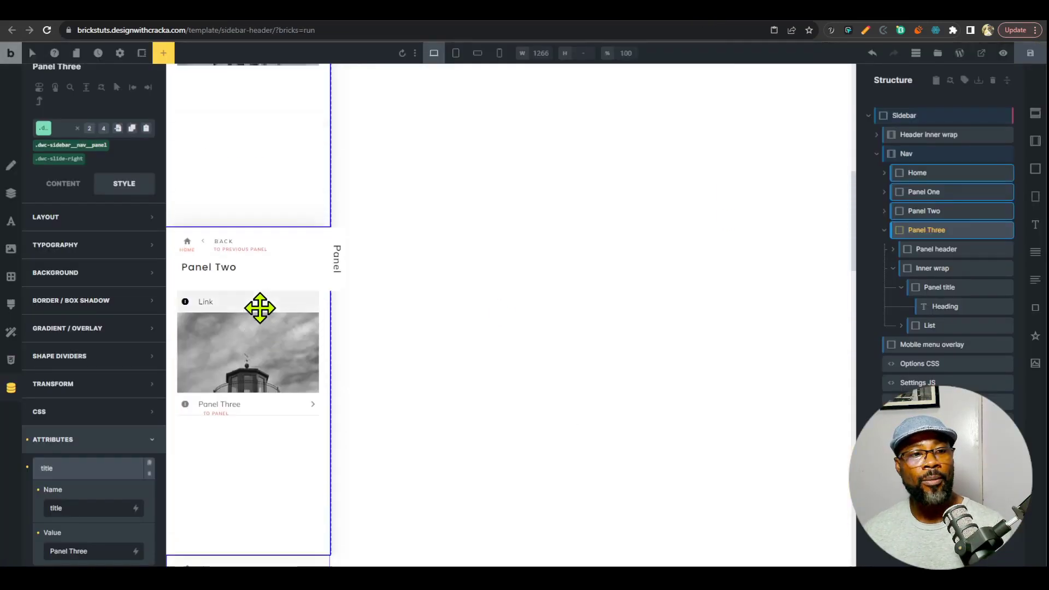
scroll(257, 307, up, 9)
scroll(279, 290, down, 3)
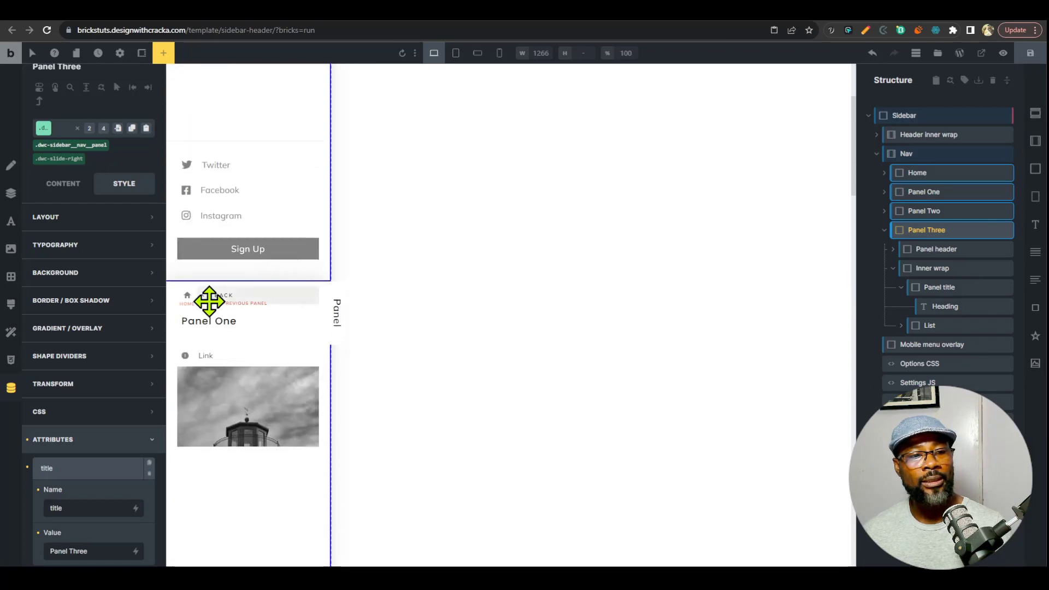
click(187, 296)
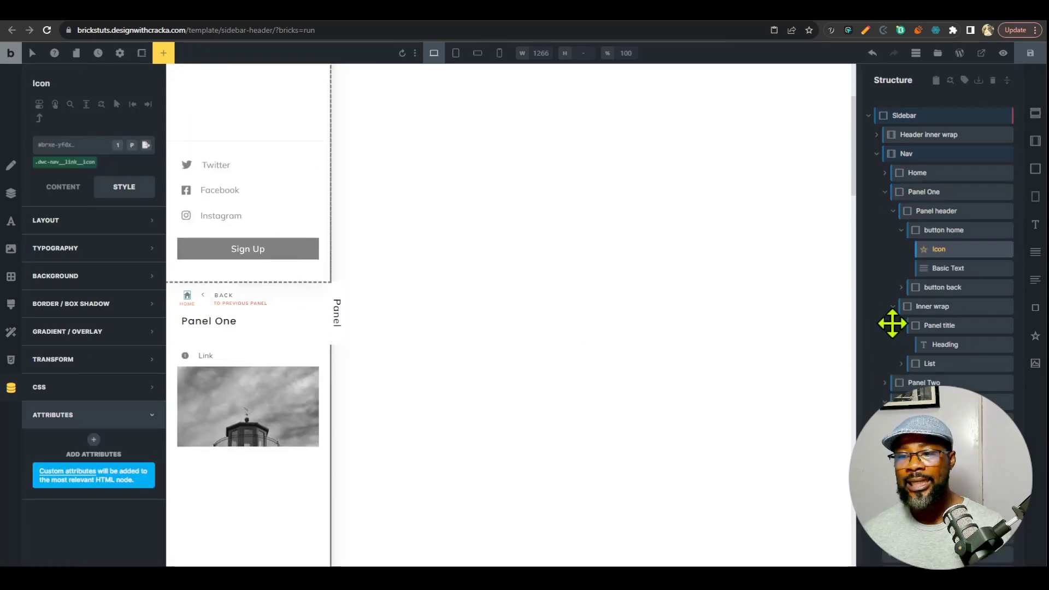
click(923, 231)
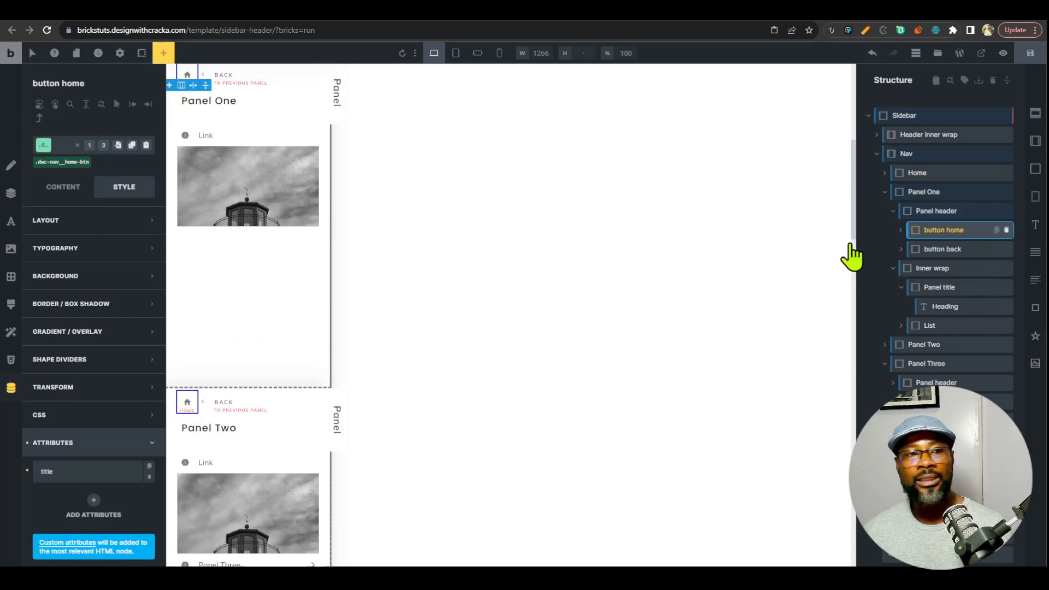
key(Delete)
Step: Delete the home button from the Panel Two header and save the template
scroll(281, 306, up, 2)
scroll(279, 340, down, 3)
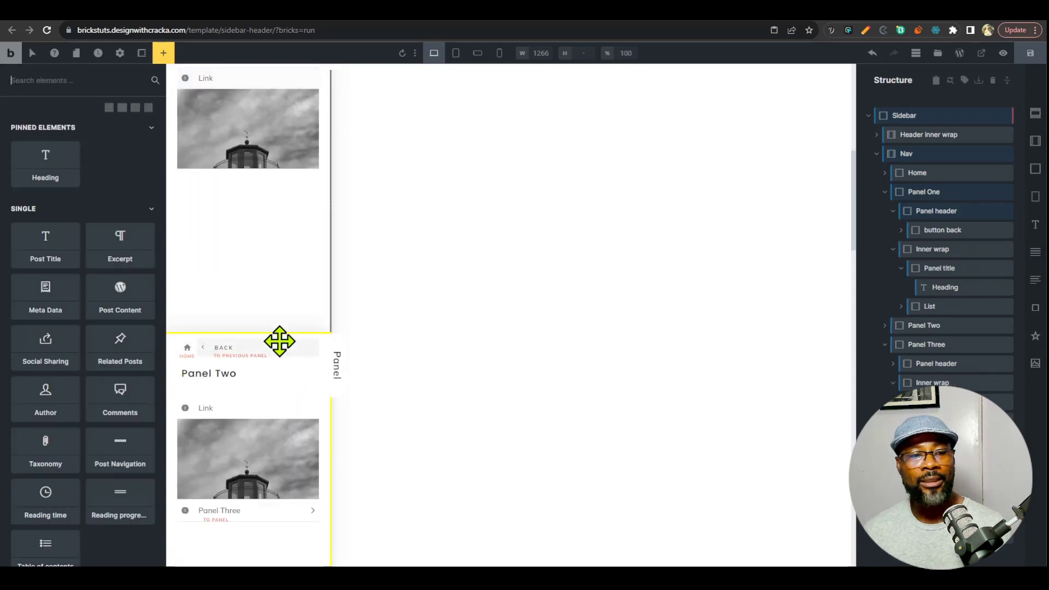
click(188, 349)
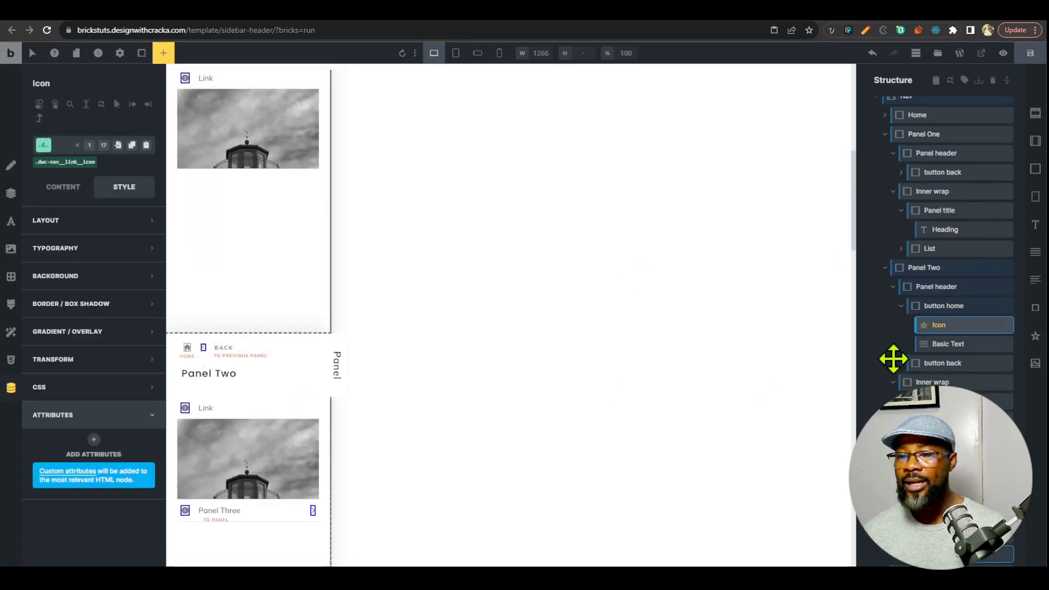
click(958, 306)
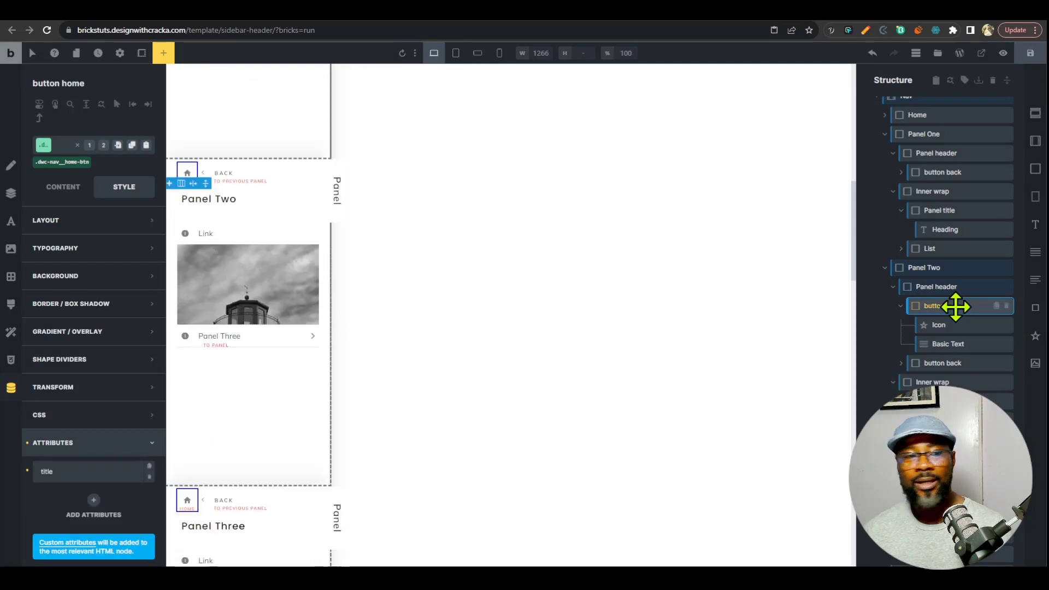
click(1007, 308)
click(1026, 57)
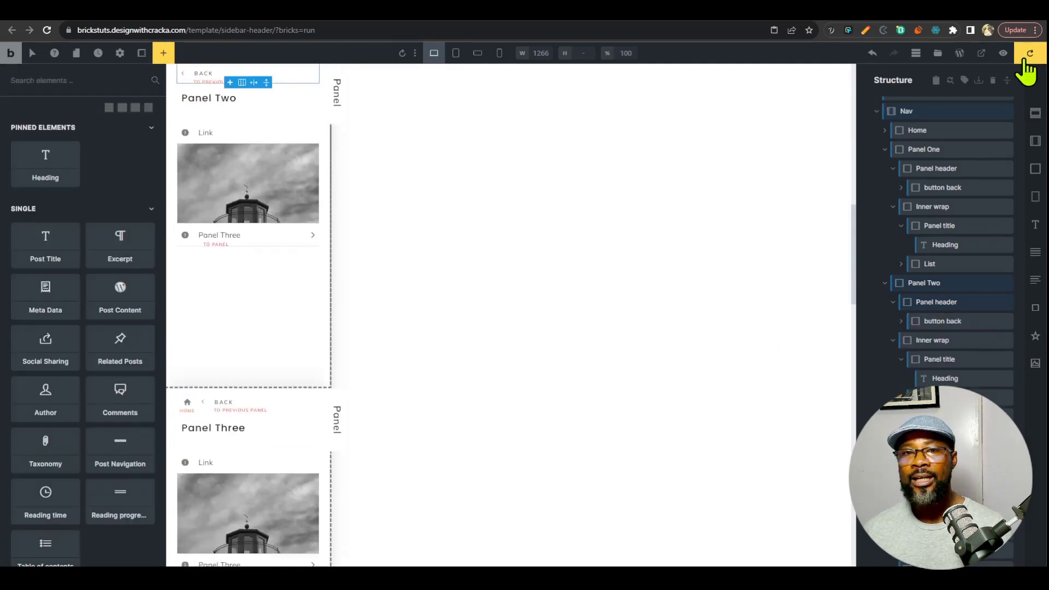
Step: Reload the preview and test navigation through Panel One, Panel Two and Panel Three, returning to the home panel
click(780, 8)
key(ctrl+r)
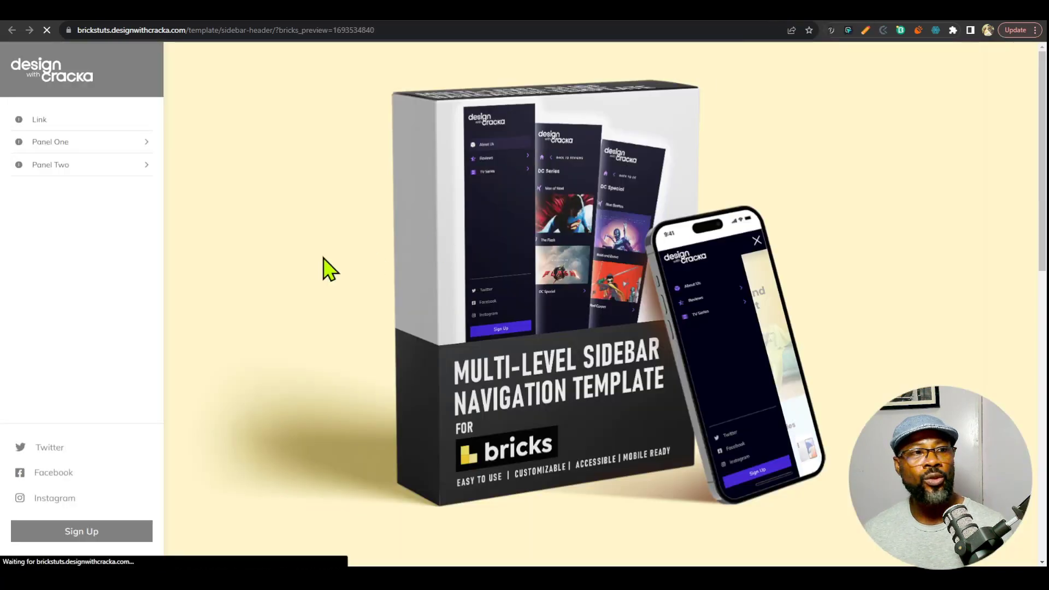
click(98, 142)
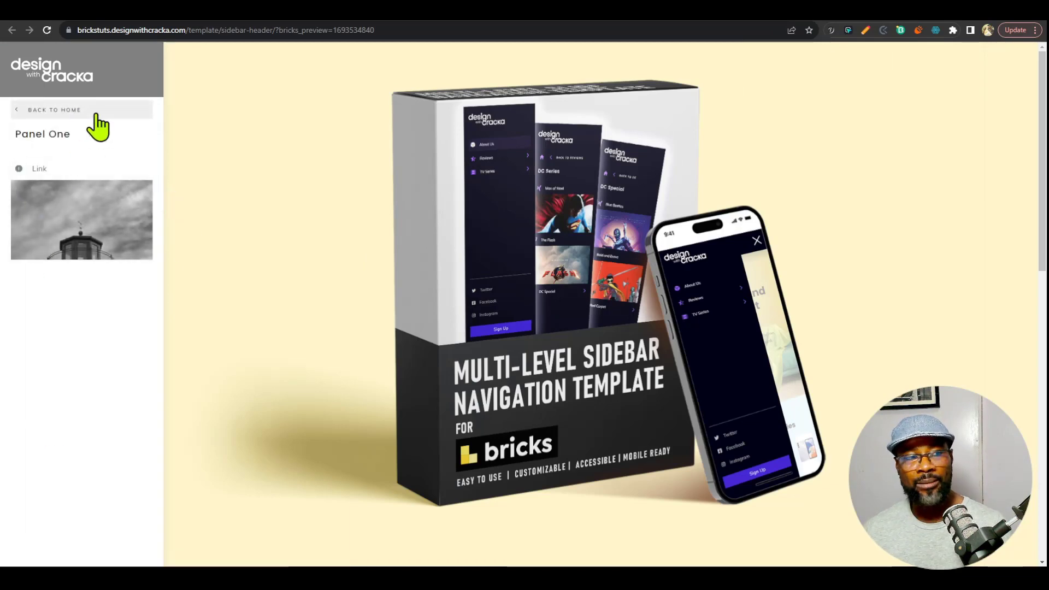
click(95, 114)
click(148, 162)
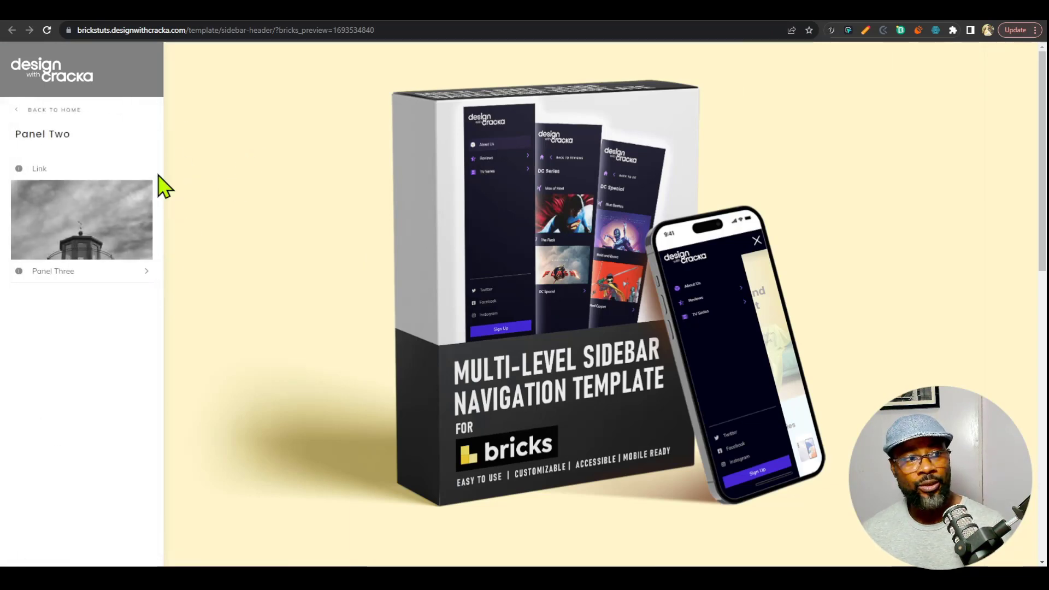
click(101, 113)
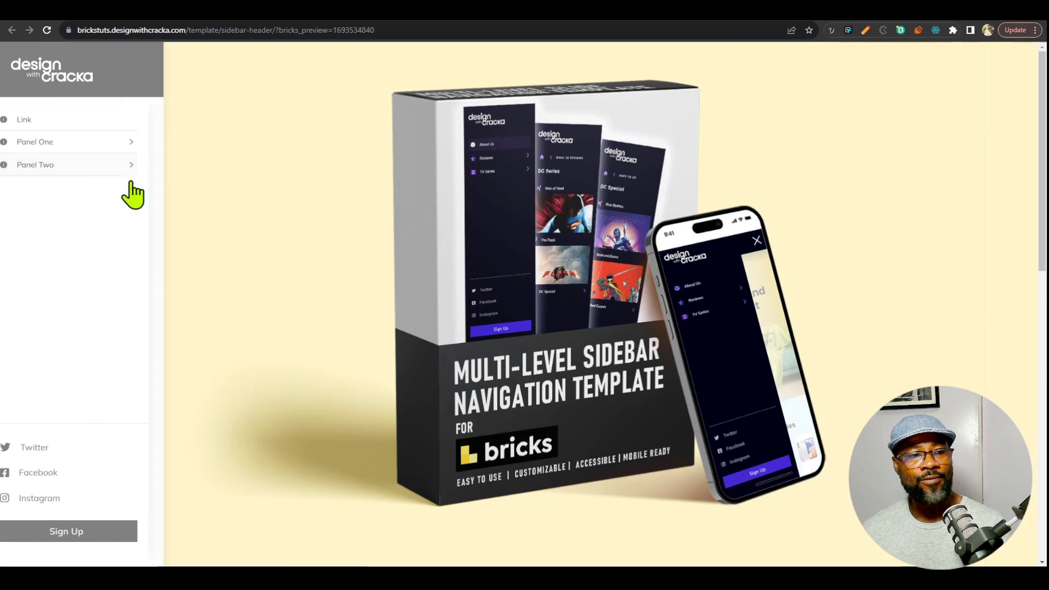
click(131, 167)
click(94, 273)
click(33, 110)
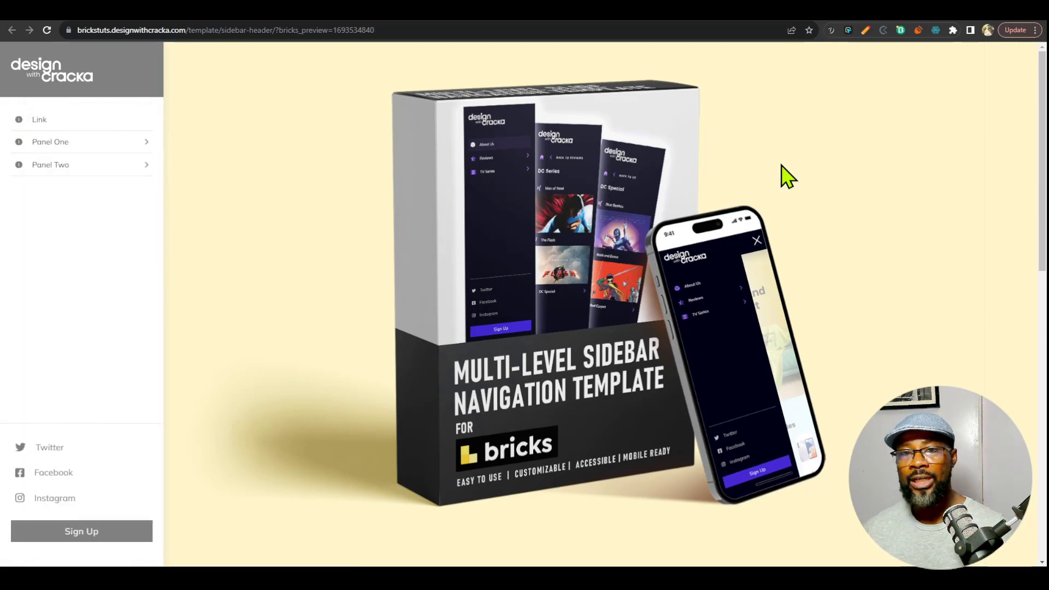
Step: Test the mobile menu in iPhone SE device emulation by opening Panel Two and Panel Three, returning home and closing it, and exit the developer tools
key(F12)
click(832, 49)
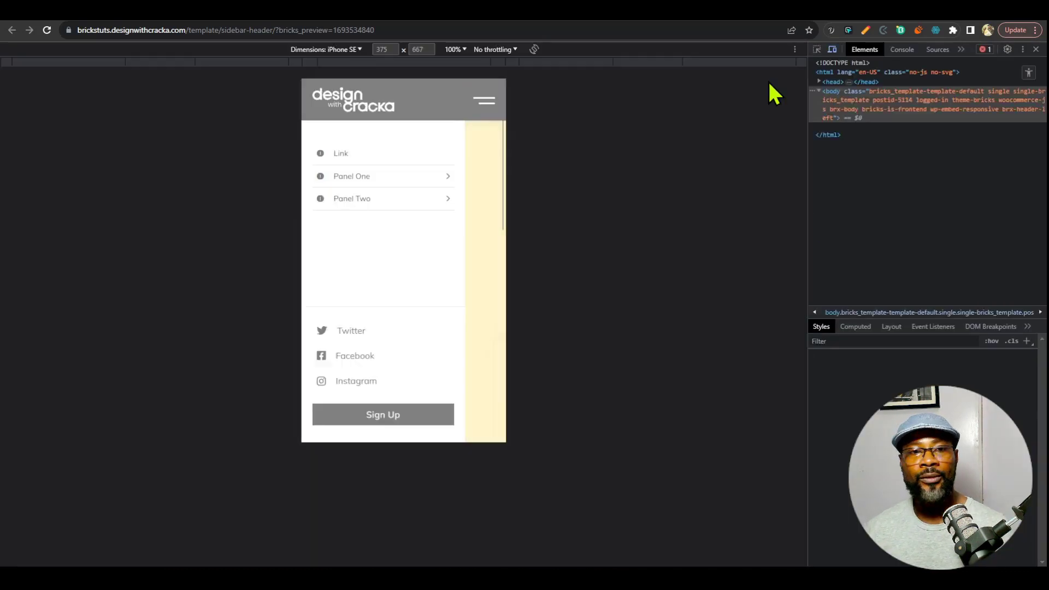
click(491, 99)
click(454, 203)
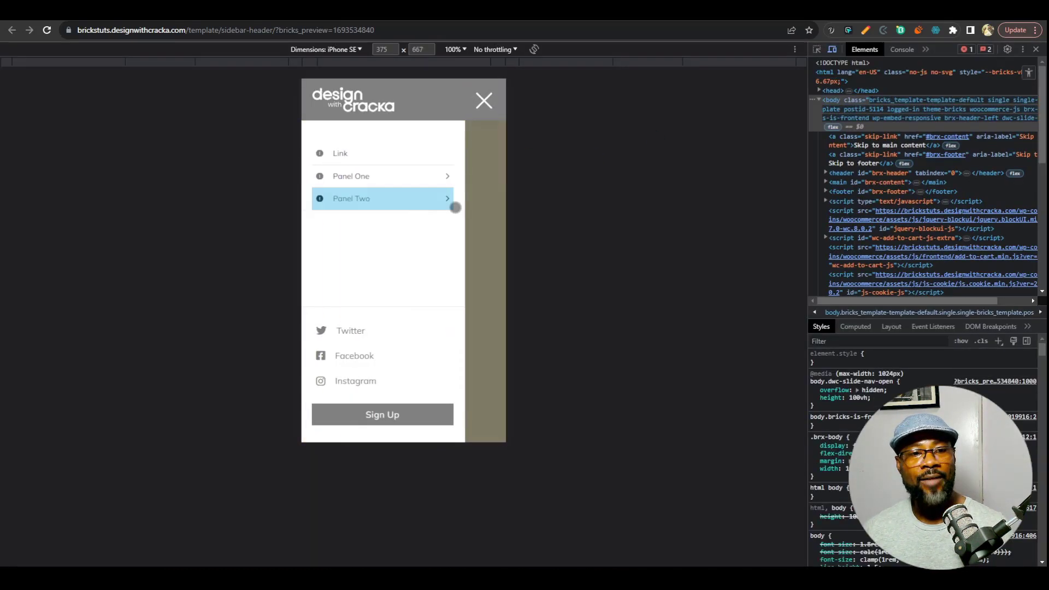
click(399, 308)
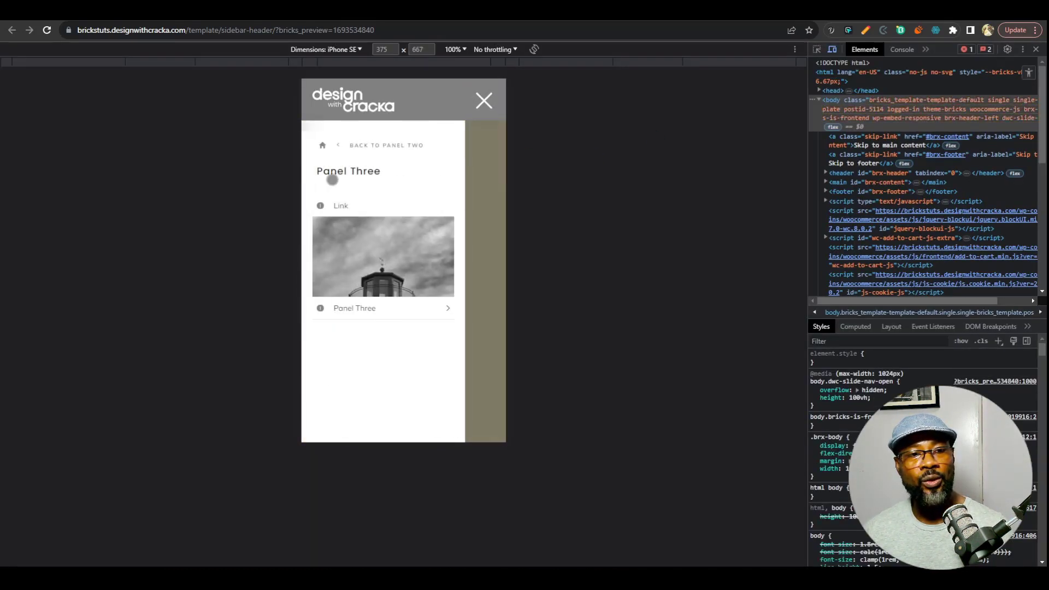
click(318, 145)
click(470, 153)
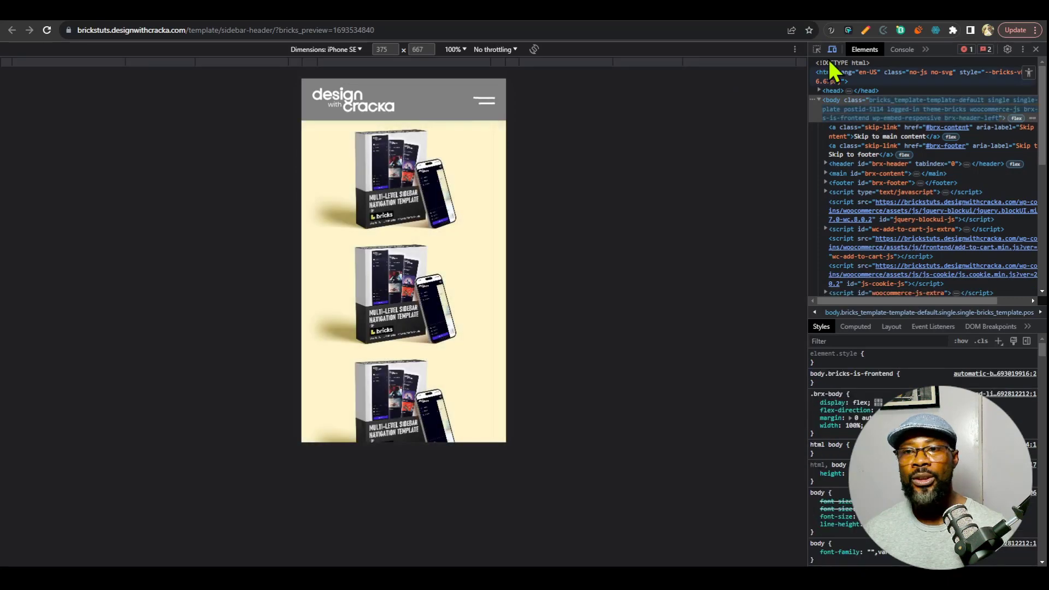
click(832, 50)
click(1036, 50)
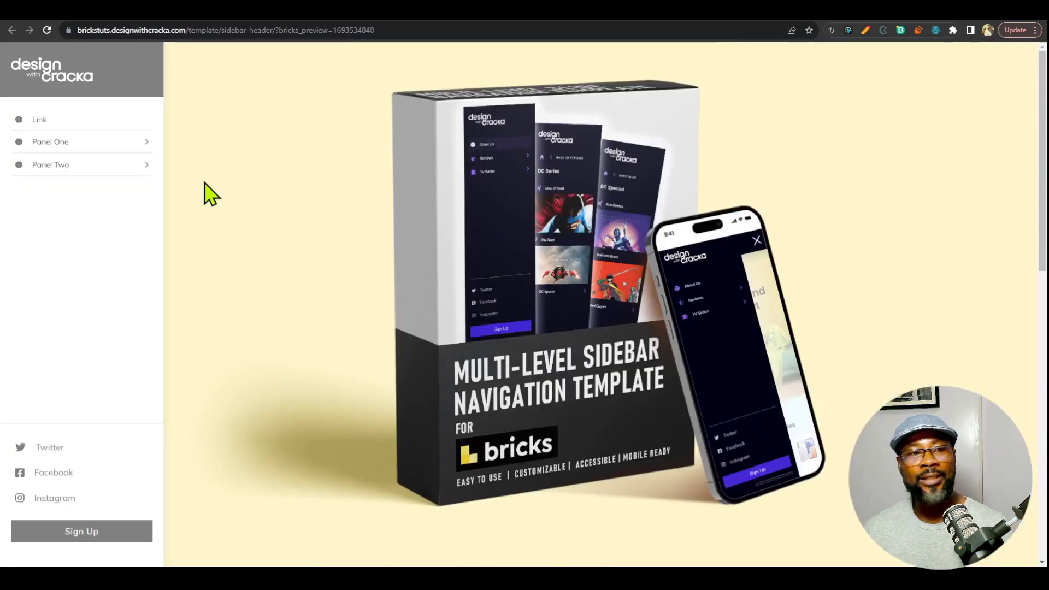
Step: Set the header location to Right in the builder's template settings, save the template and reload the preview
click(727, 2)
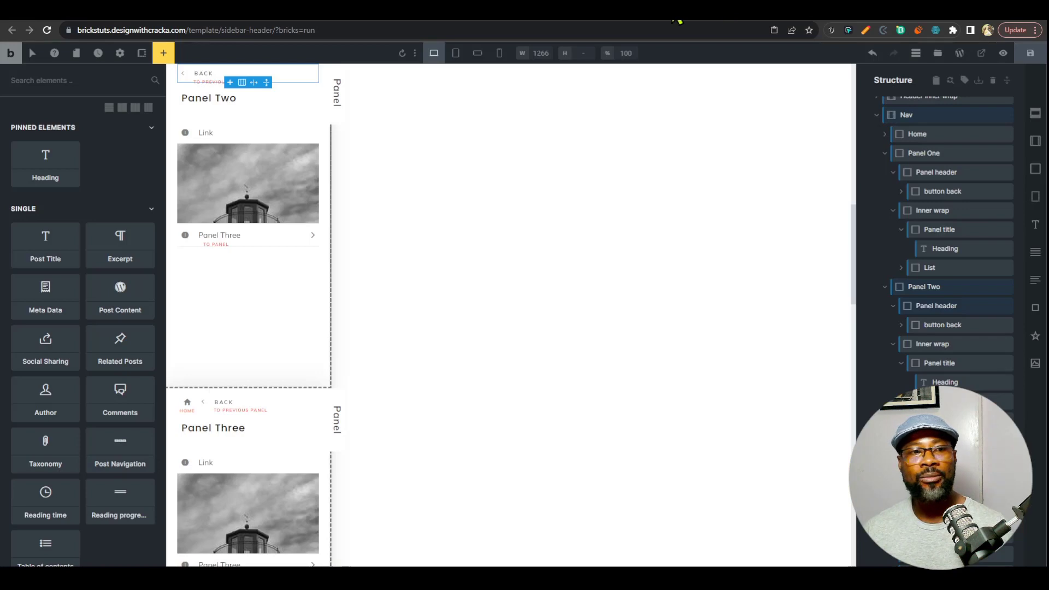
click(120, 60)
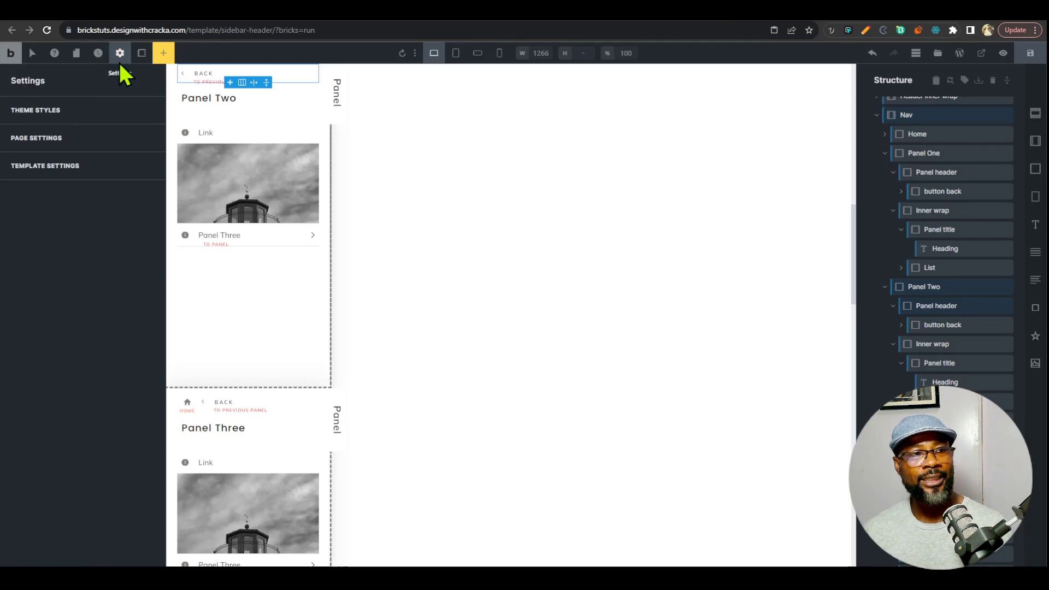
click(100, 165)
click(101, 185)
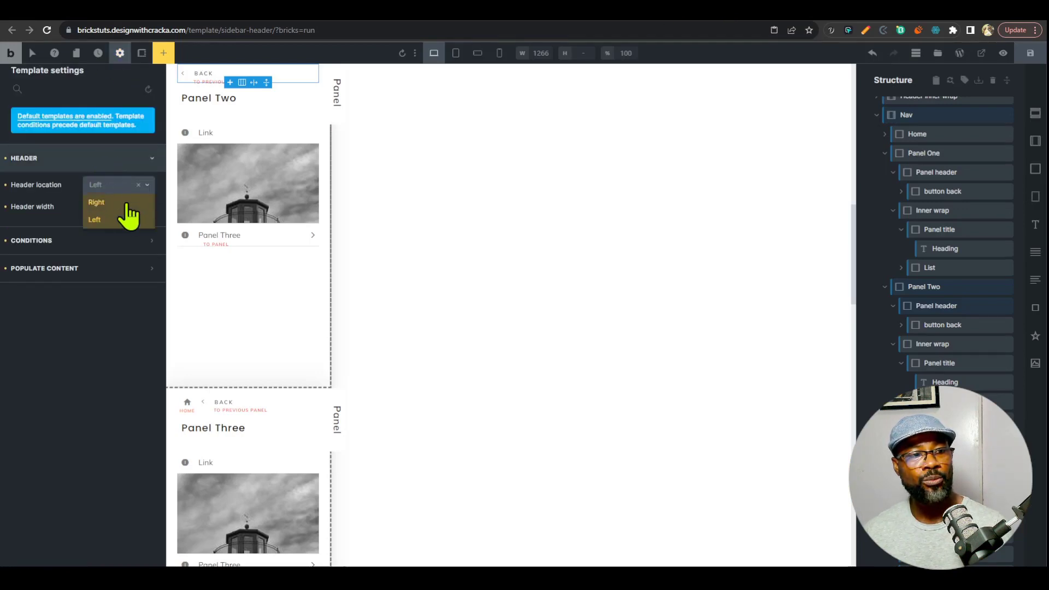
click(127, 215)
click(1030, 53)
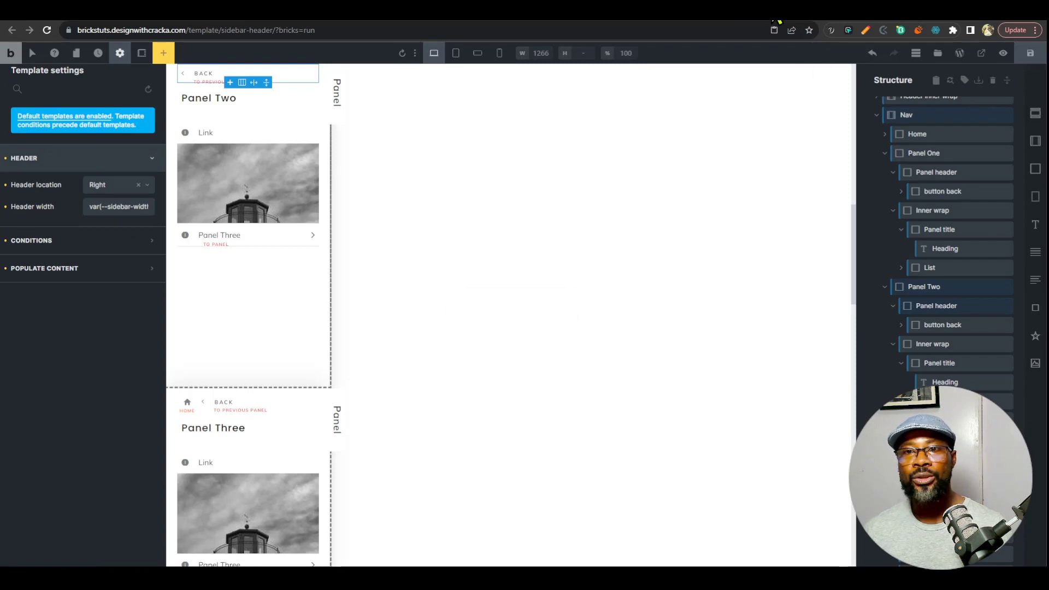
click(767, 2)
key(F5)
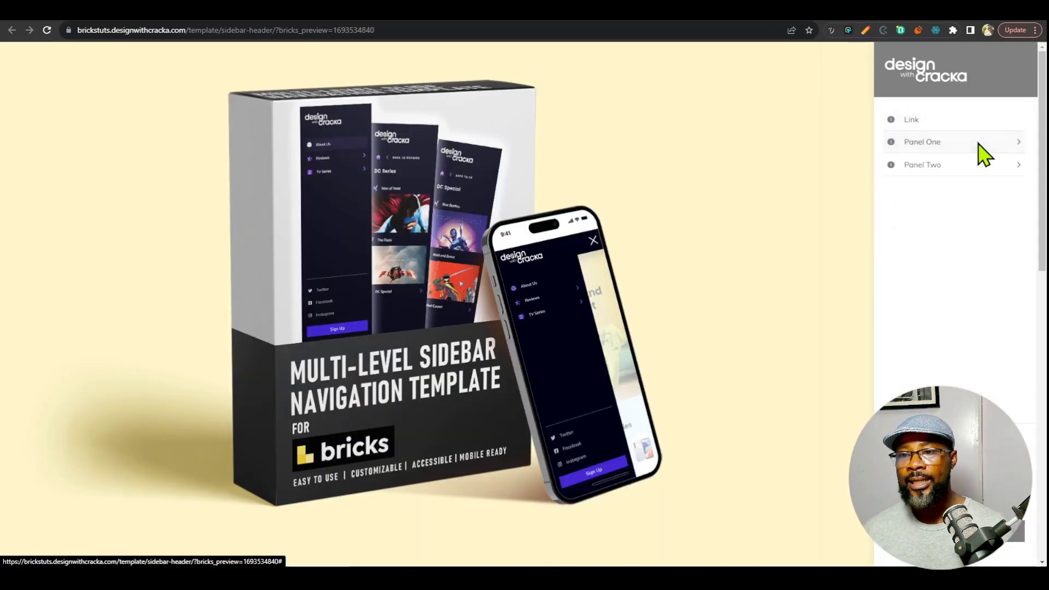
Step: Test the right-hand sidebar by opening Panel One, returning home, and opening Panel Two and Panel Three
click(978, 143)
click(919, 110)
click(950, 166)
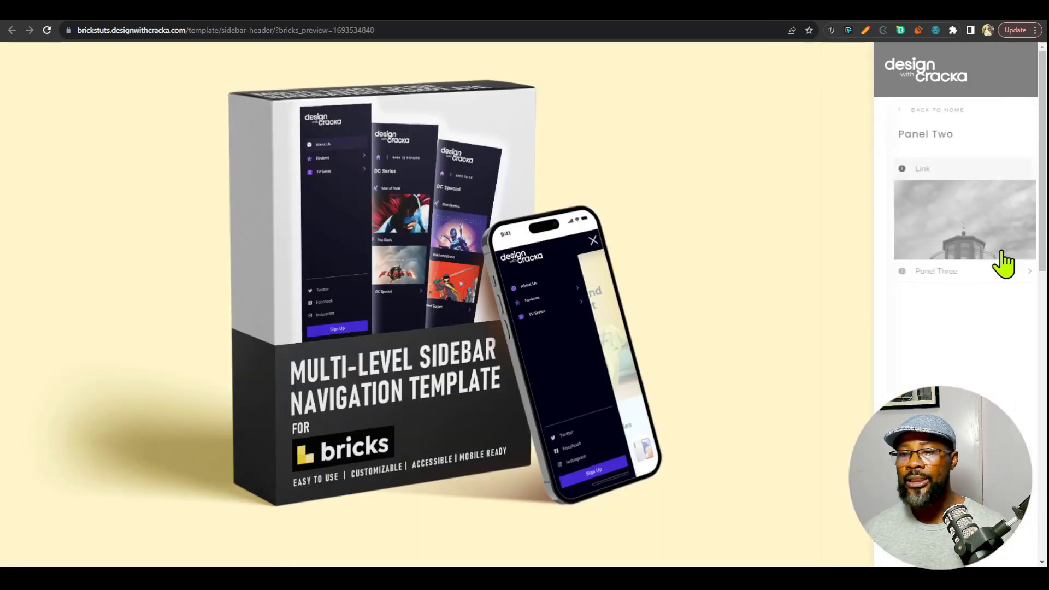
click(976, 271)
Step: Test the mobile menu in iPhone SE device emulation by toggling it, opening Panel Two, Panel Three and its nested Panel Three link, and closing the menu
key(F12)
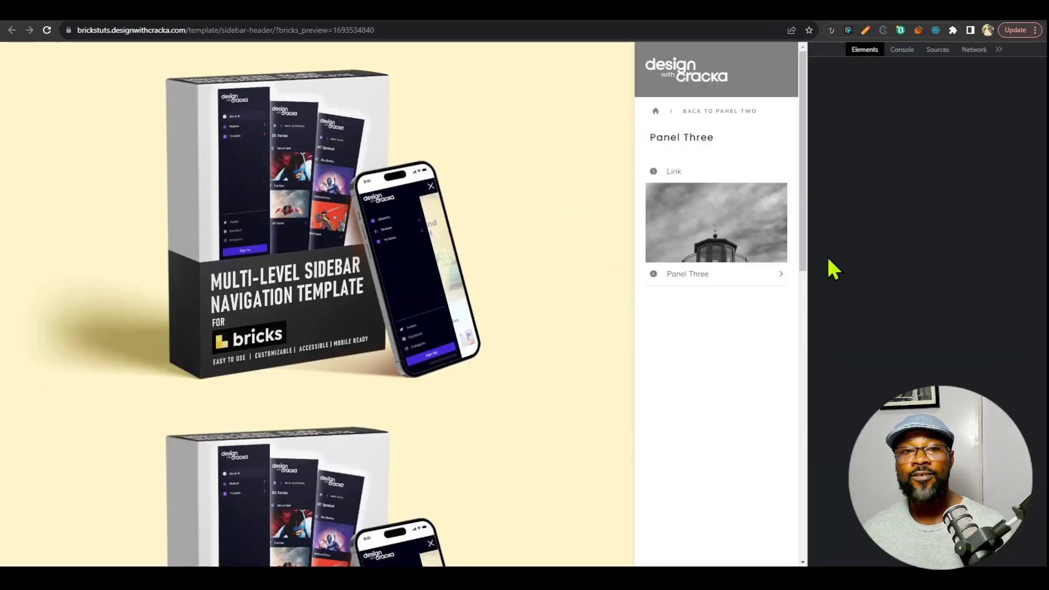
click(834, 49)
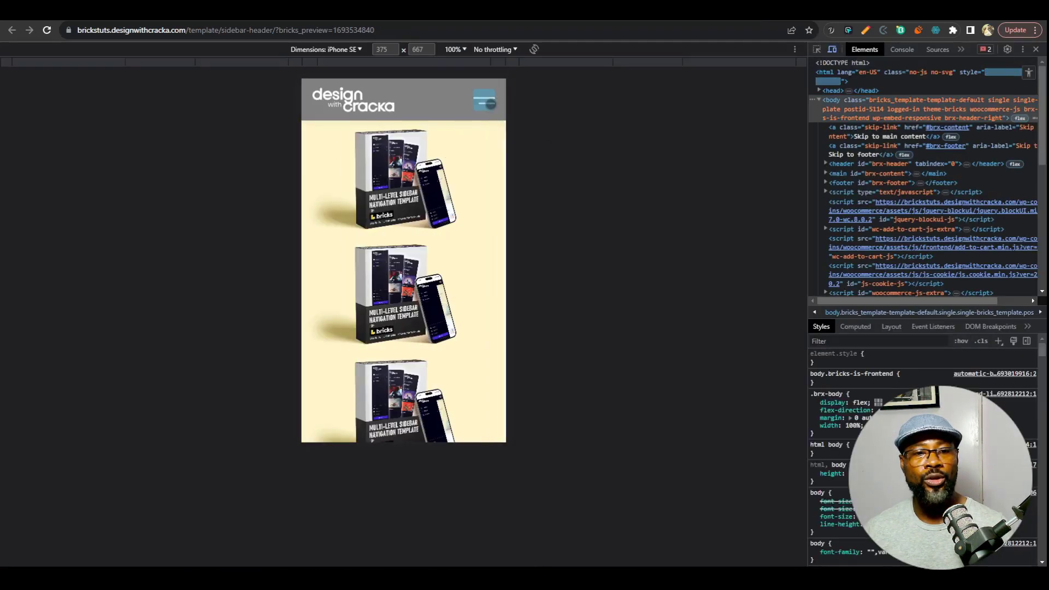
click(491, 104)
click(445, 314)
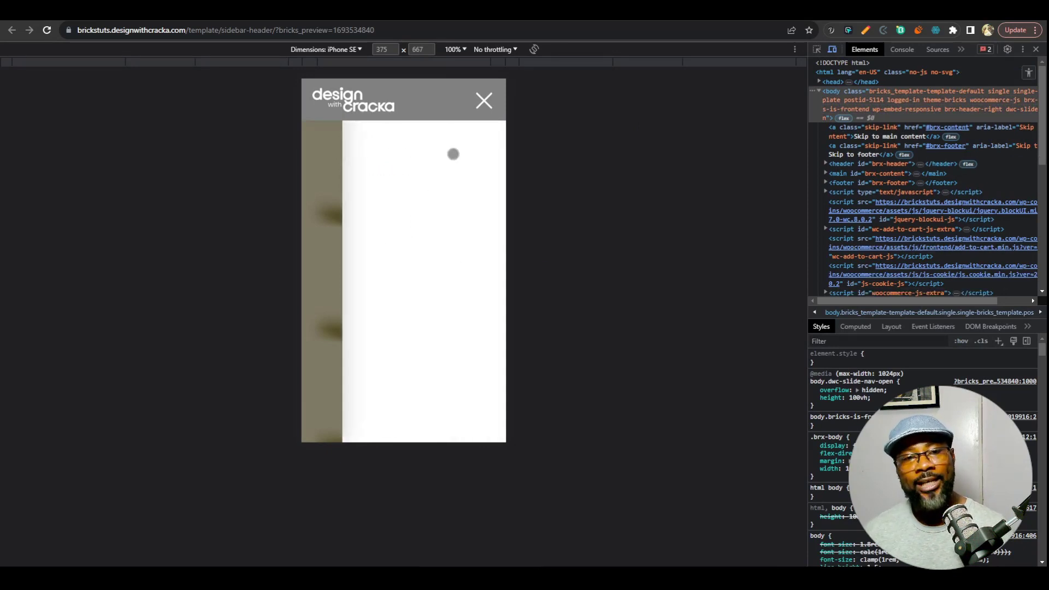
key(Escape)
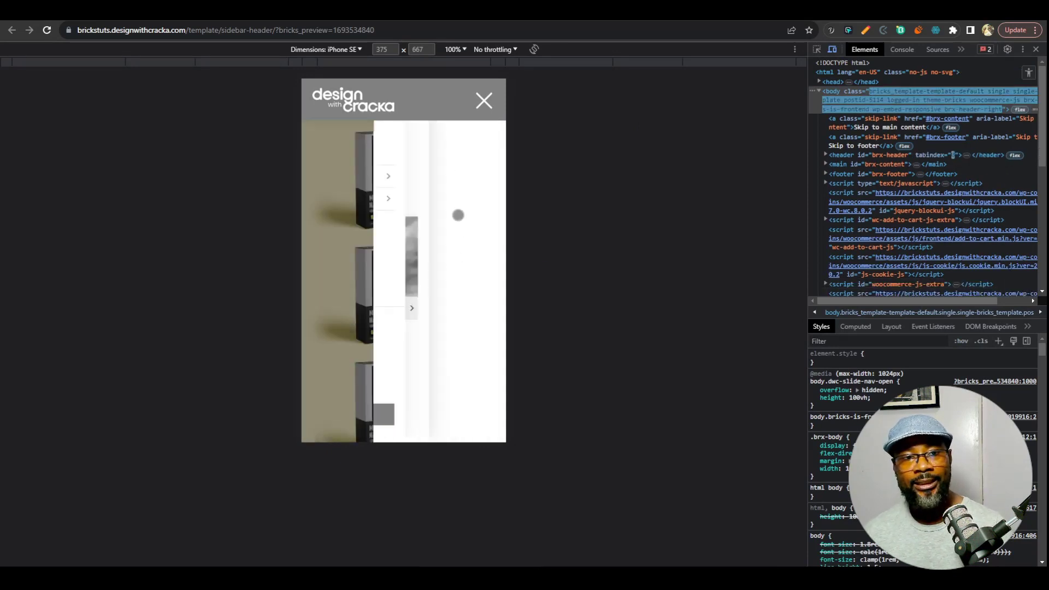
click(484, 103)
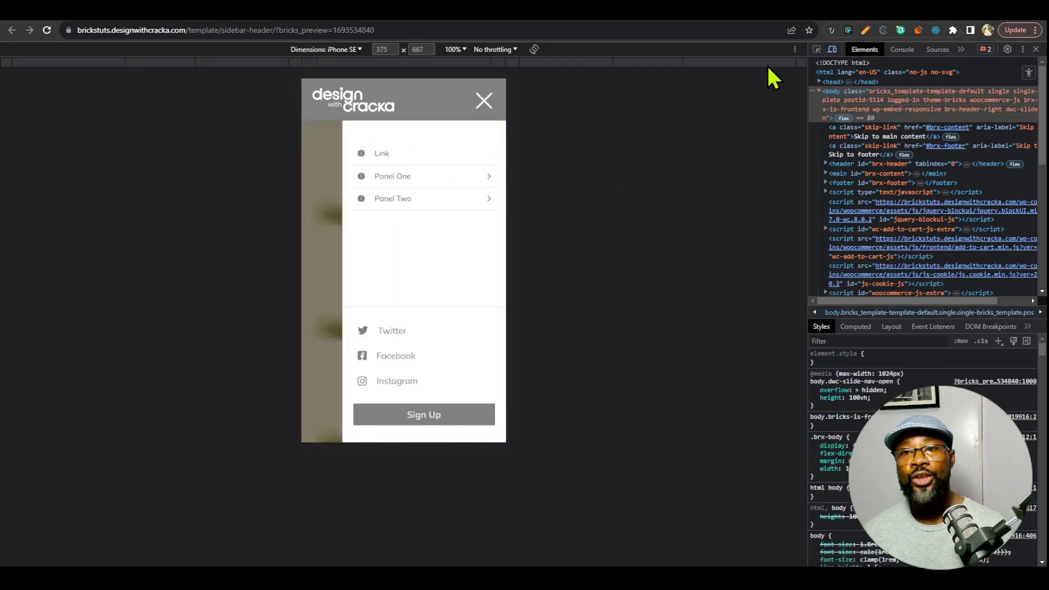
click(471, 197)
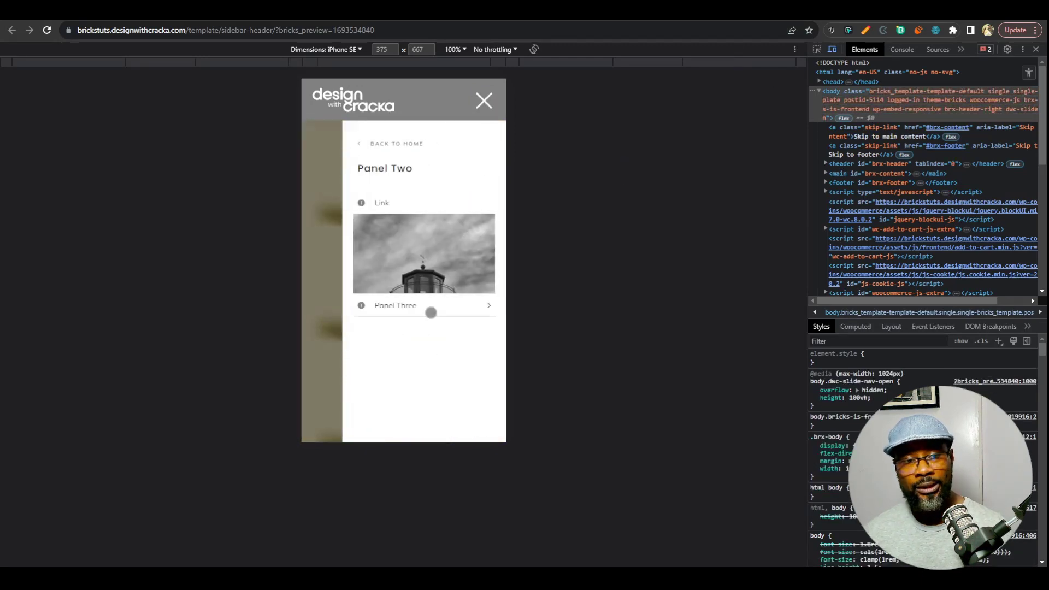
click(418, 309)
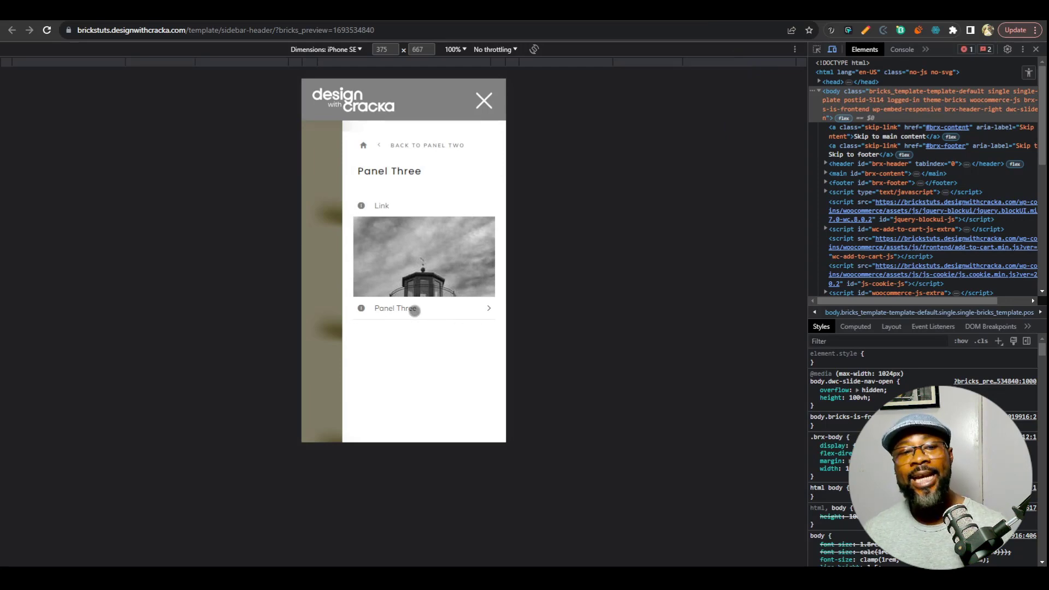
click(415, 309)
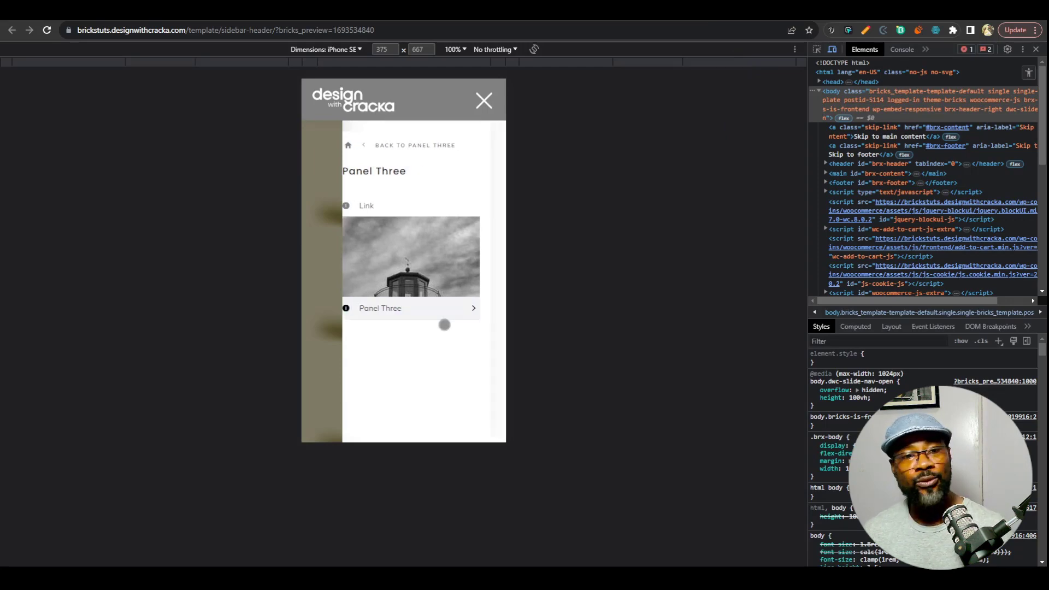
click(477, 107)
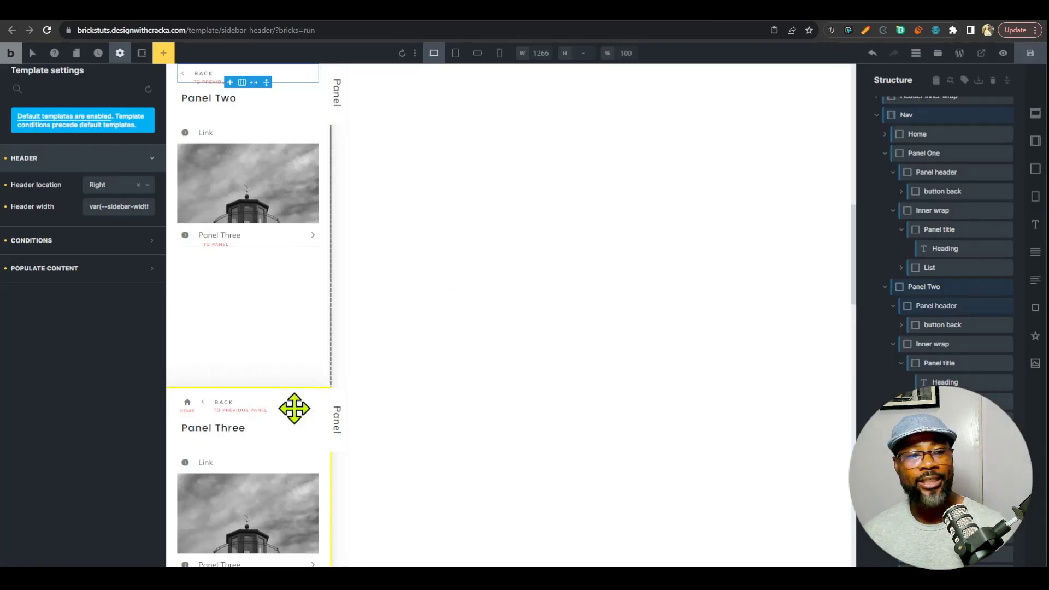
Step: Delete the list item holding the redundant Panel Three link inside Panel Three, save the template and reload the preview
scroll(294, 424, down, 5)
scroll(298, 454, up, 1)
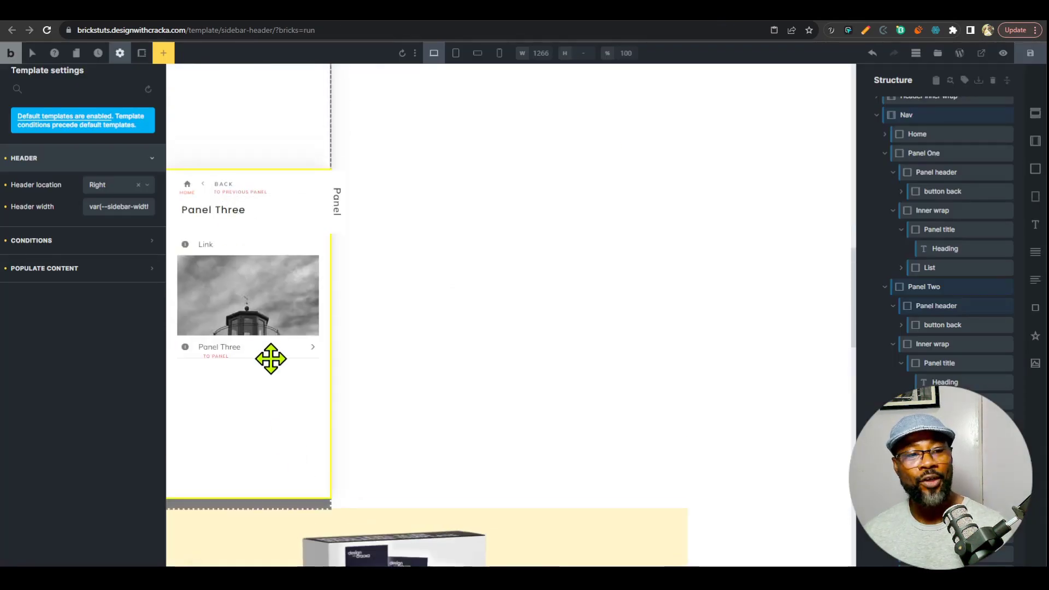
click(272, 359)
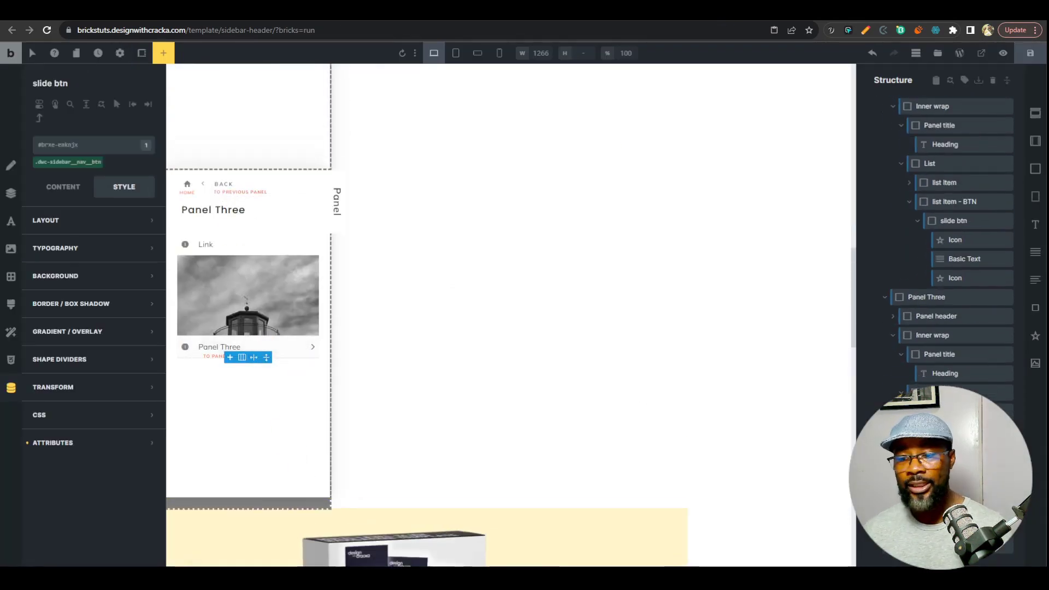
click(40, 118)
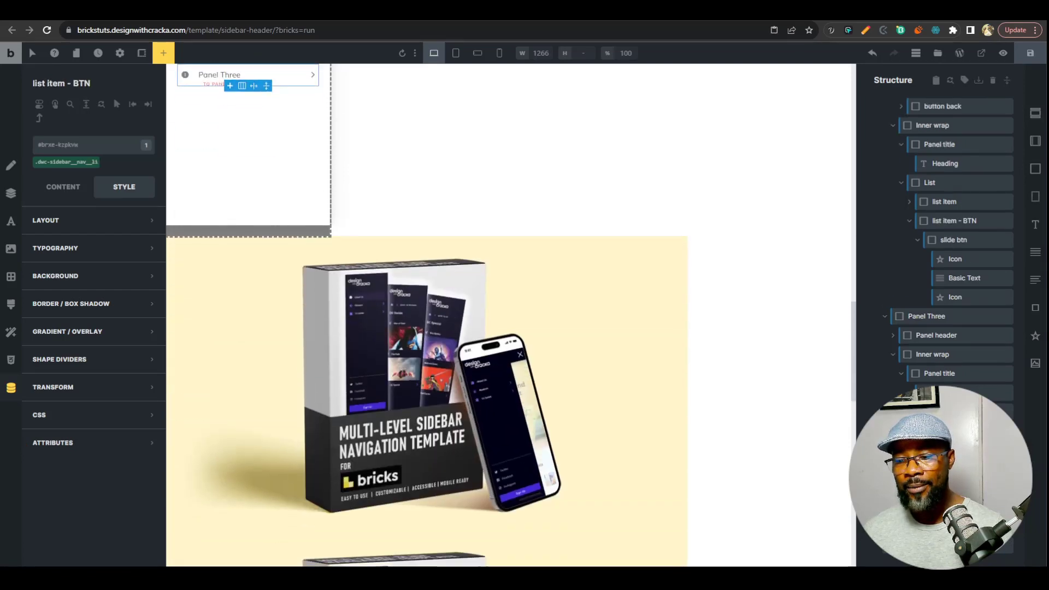
scroll(954, 306, down, 1)
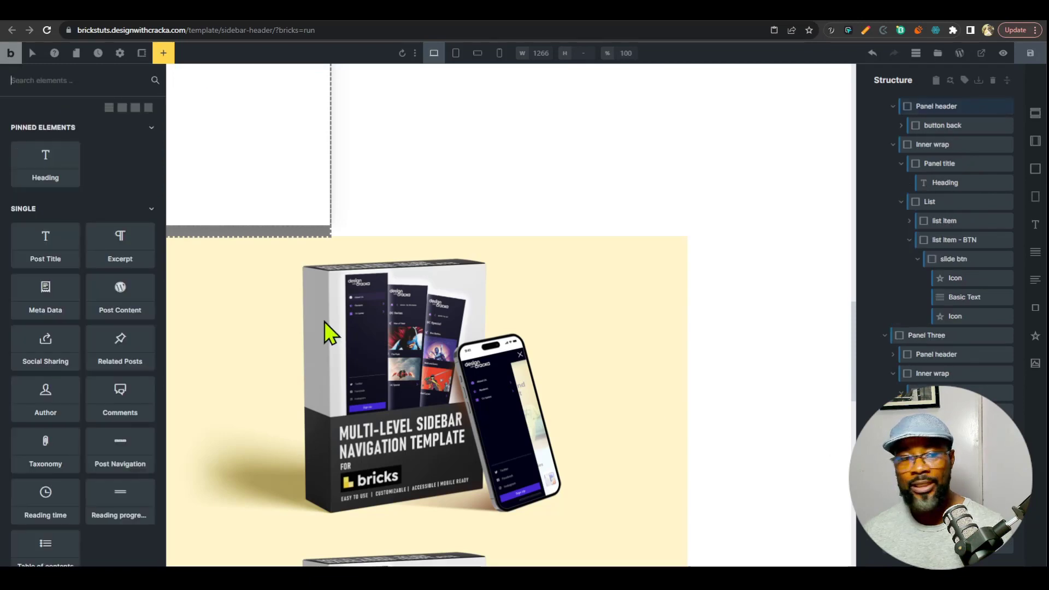
scroll(246, 211, up, 12)
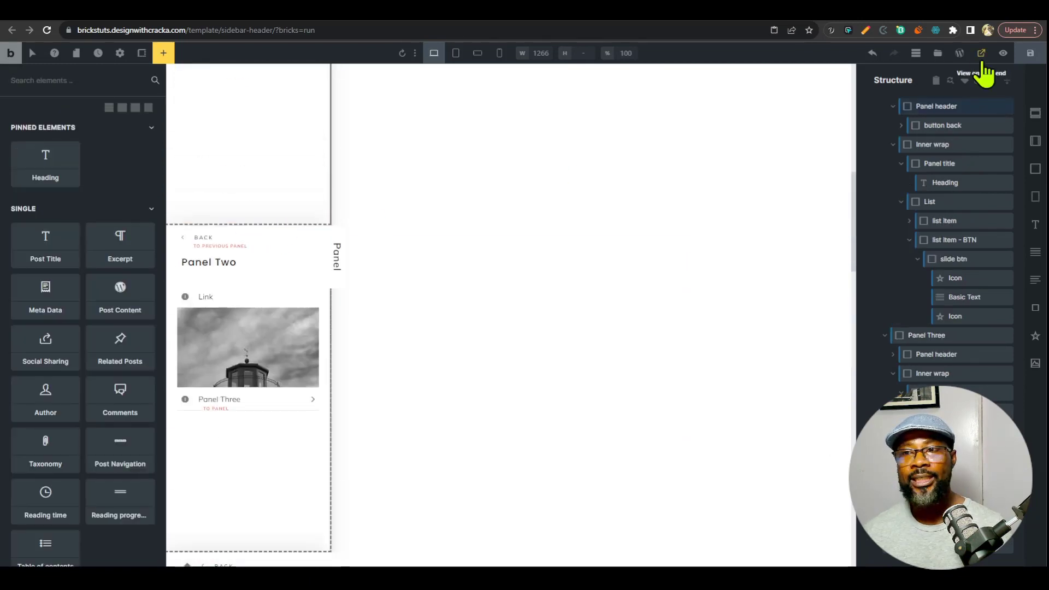
click(1034, 53)
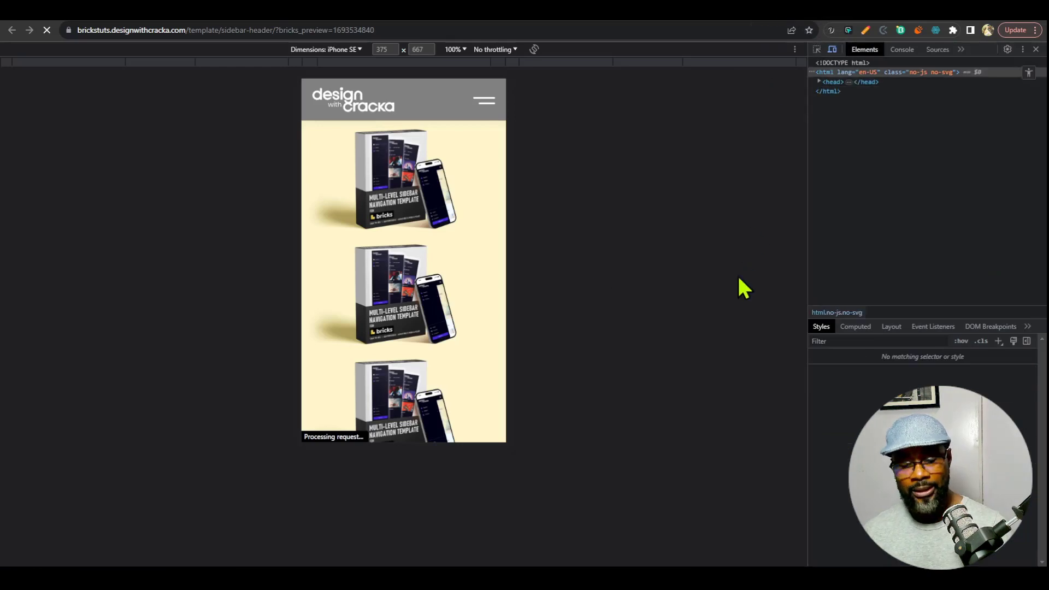
Step: Retest the mobile menu through Panel Two and Panel Three, return home, close the menu and exit device emulation and the developer tools
click(484, 102)
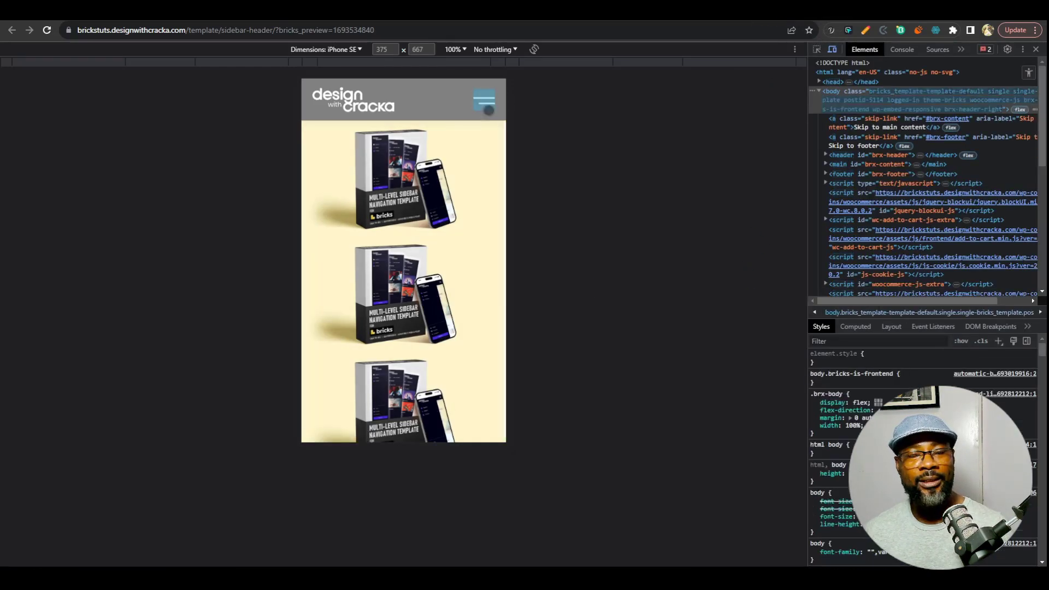
click(489, 205)
click(428, 309)
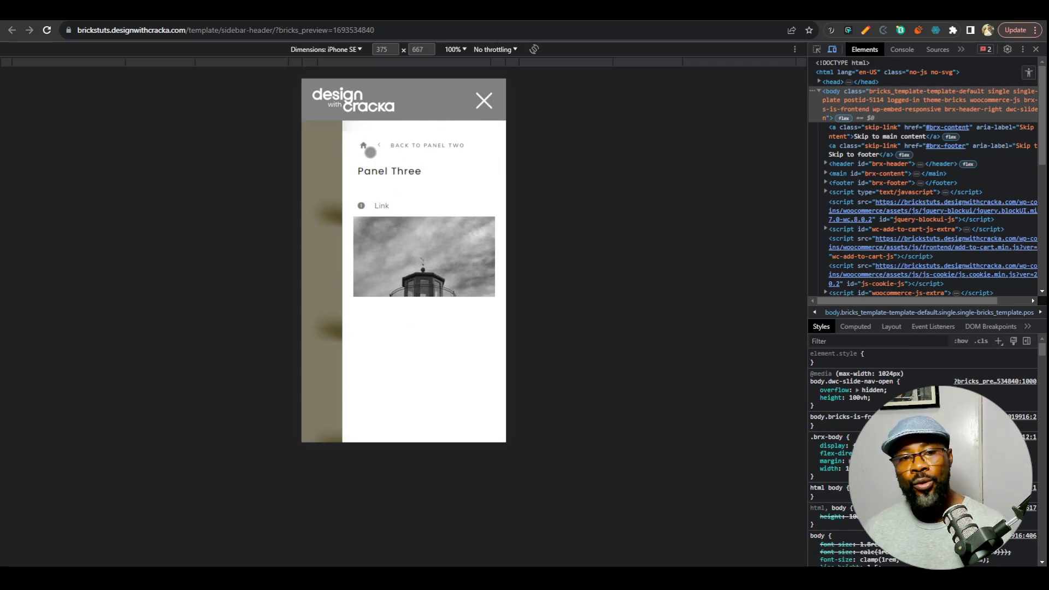
click(368, 149)
click(484, 101)
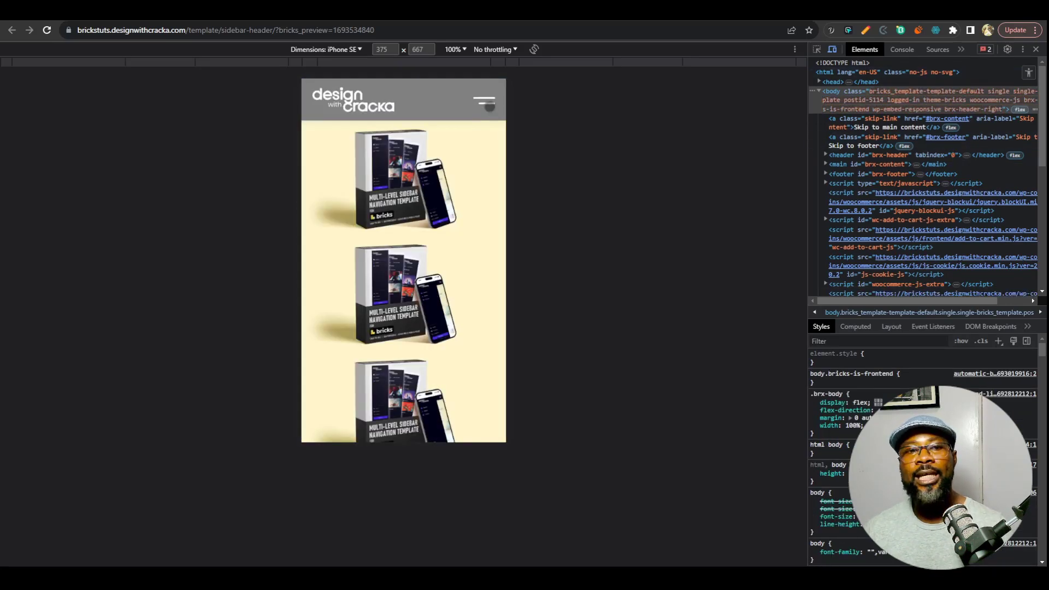
click(833, 50)
click(1036, 50)
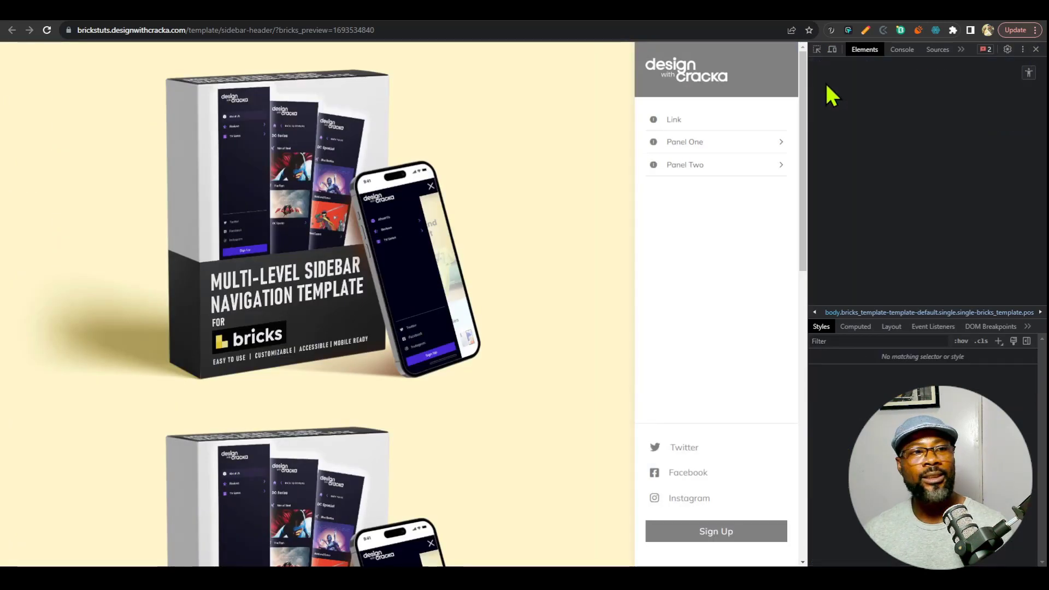
Step: Test the right-hand desktop sidebar through Panel One, Panel Two and Panel Three, return with the home button and reopen Panel Two
click(947, 143)
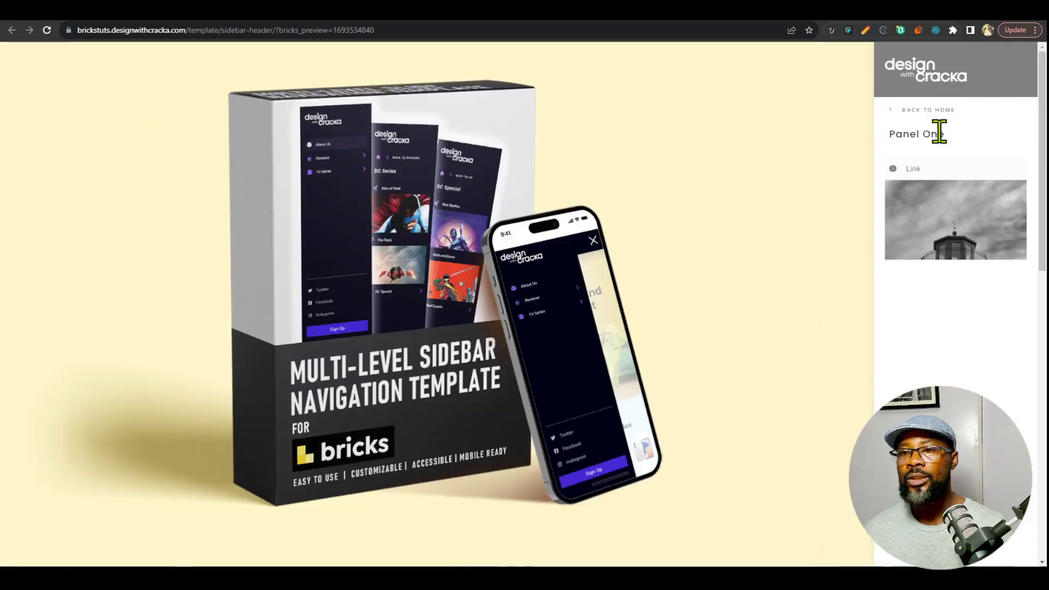
click(929, 110)
click(957, 163)
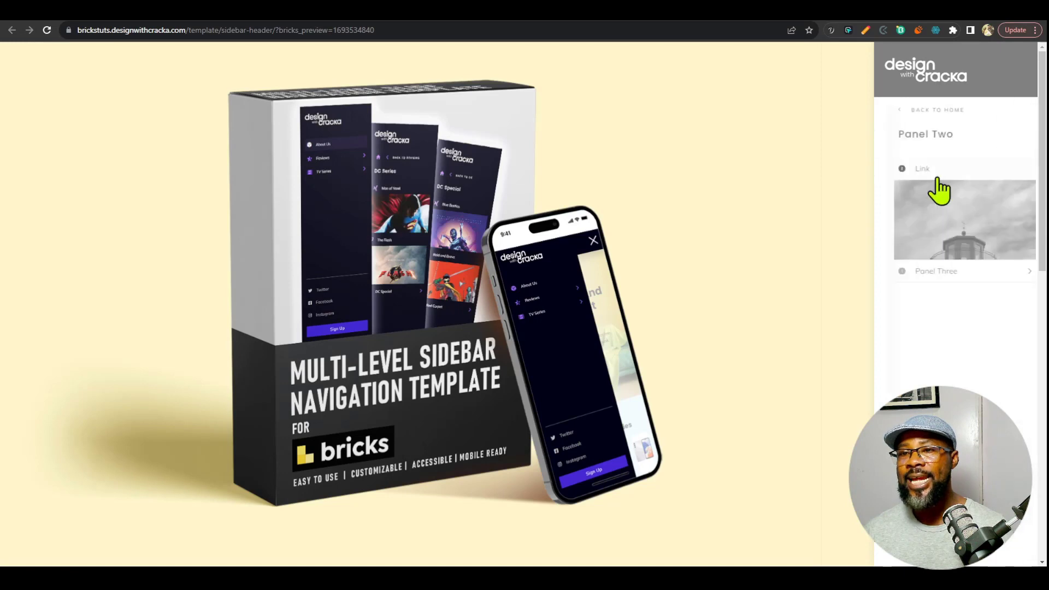
click(959, 274)
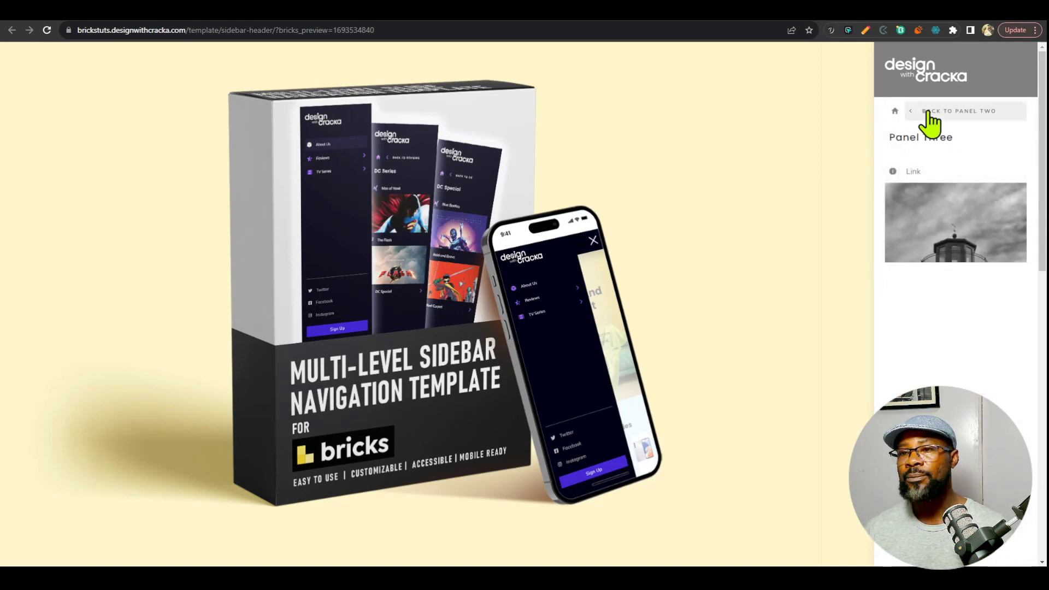
click(895, 112)
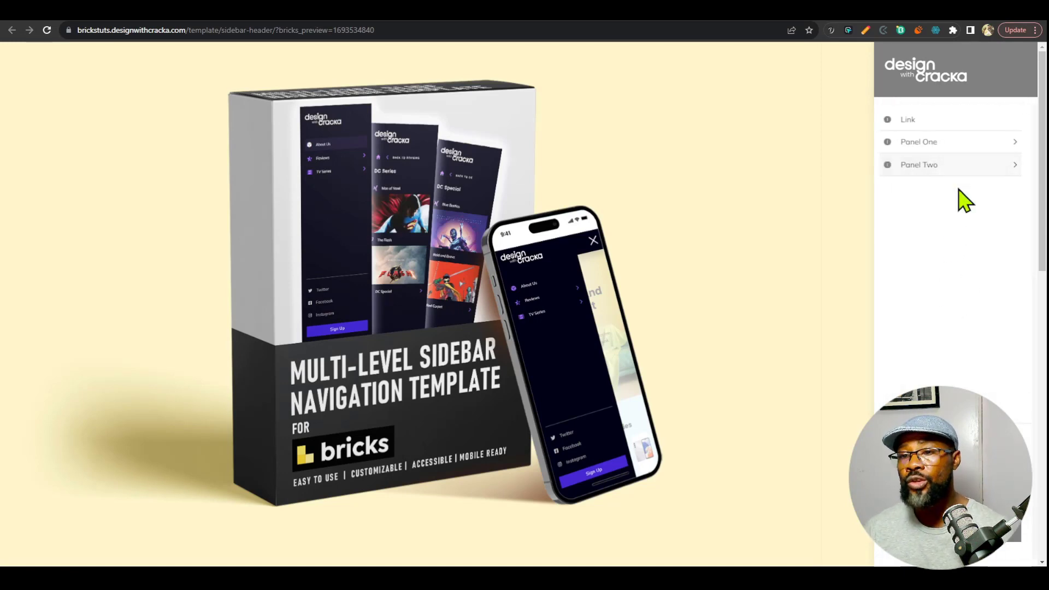
click(956, 163)
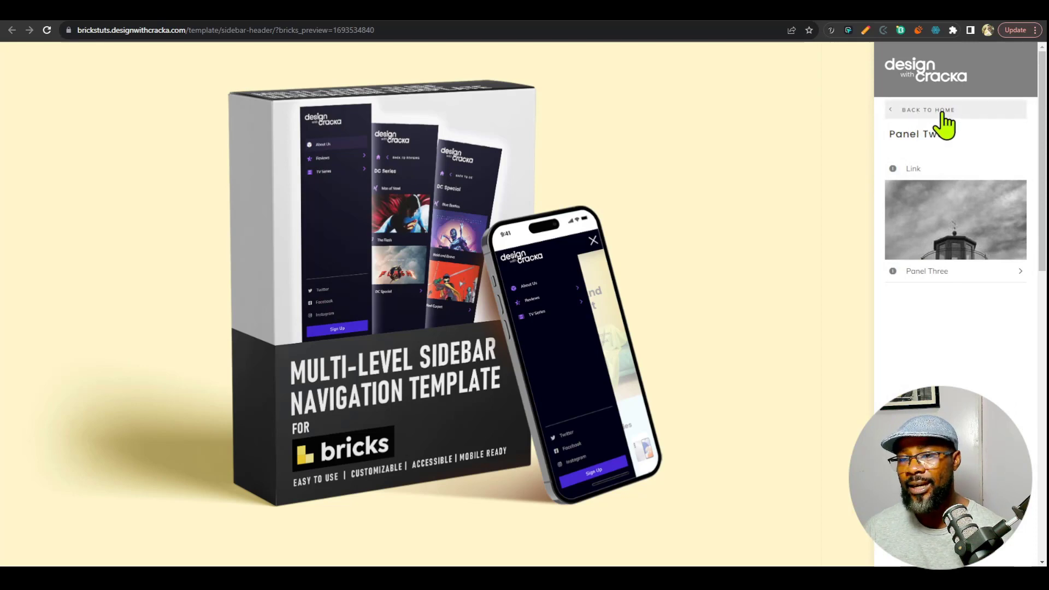
Step: Set the header location to Left in the builder's template settings, save the template and reload the preview
click(687, 20)
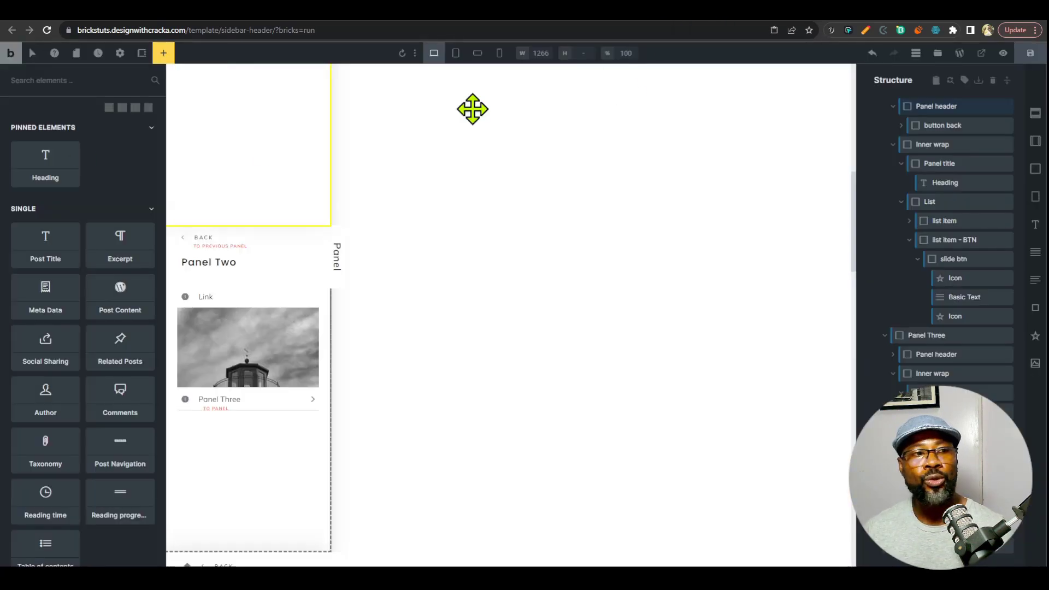
scroll(756, 300, up, 4)
click(120, 54)
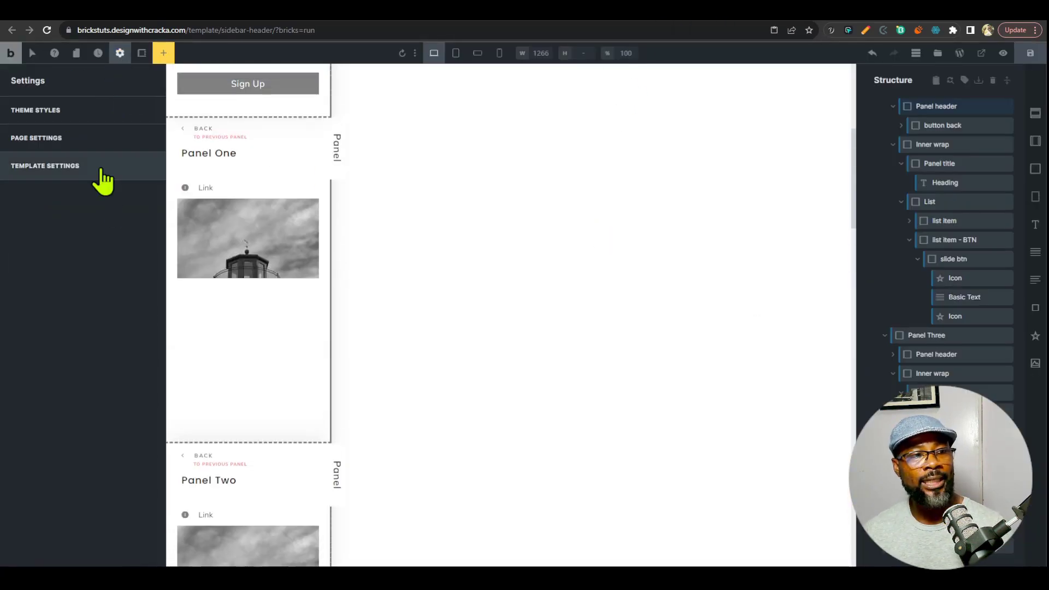
click(101, 168)
click(112, 186)
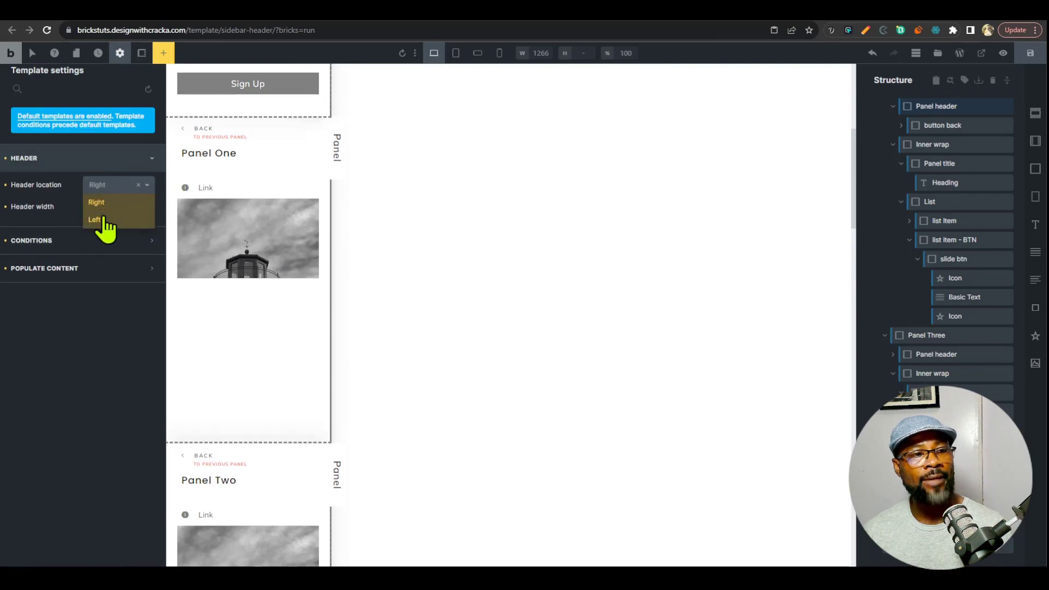
click(95, 220)
click(1030, 60)
scroll(216, 286, up, 6)
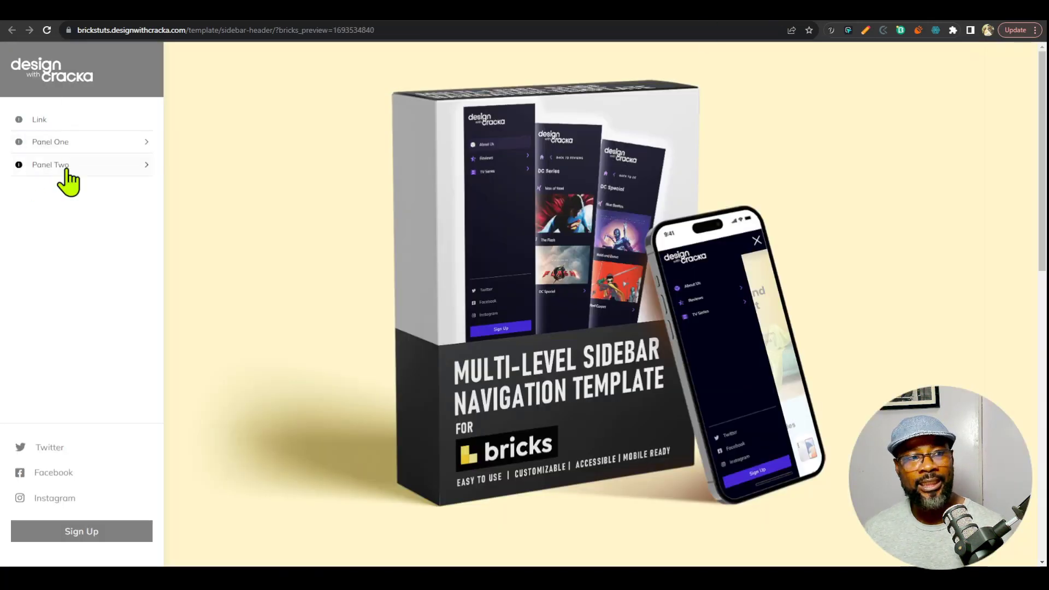
Step: Test the left-hand sidebar by opening Panel Two and Panel Three and going back to Panel Two
click(66, 169)
click(77, 274)
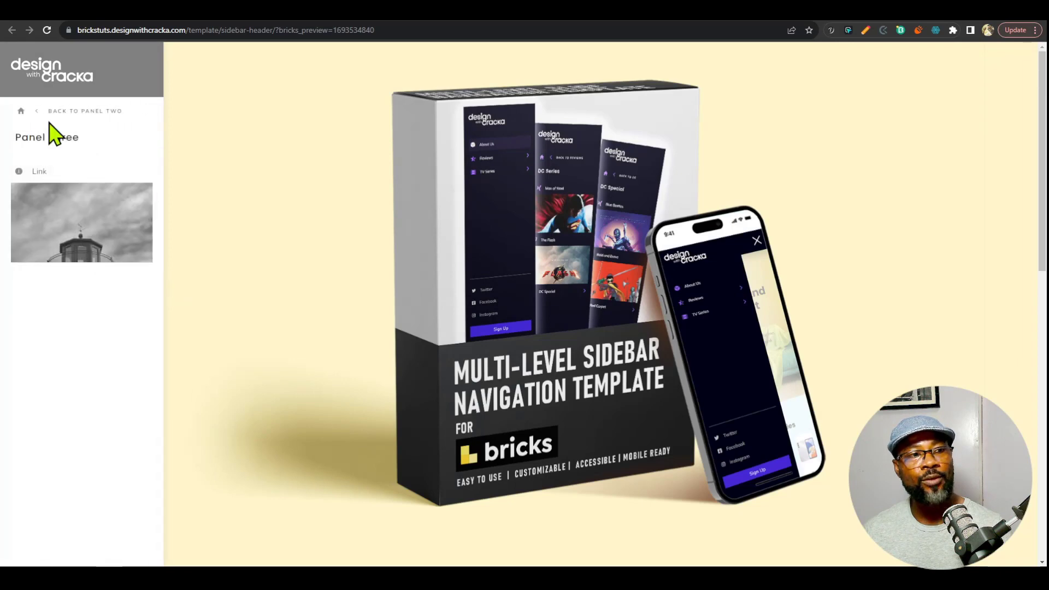
click(79, 115)
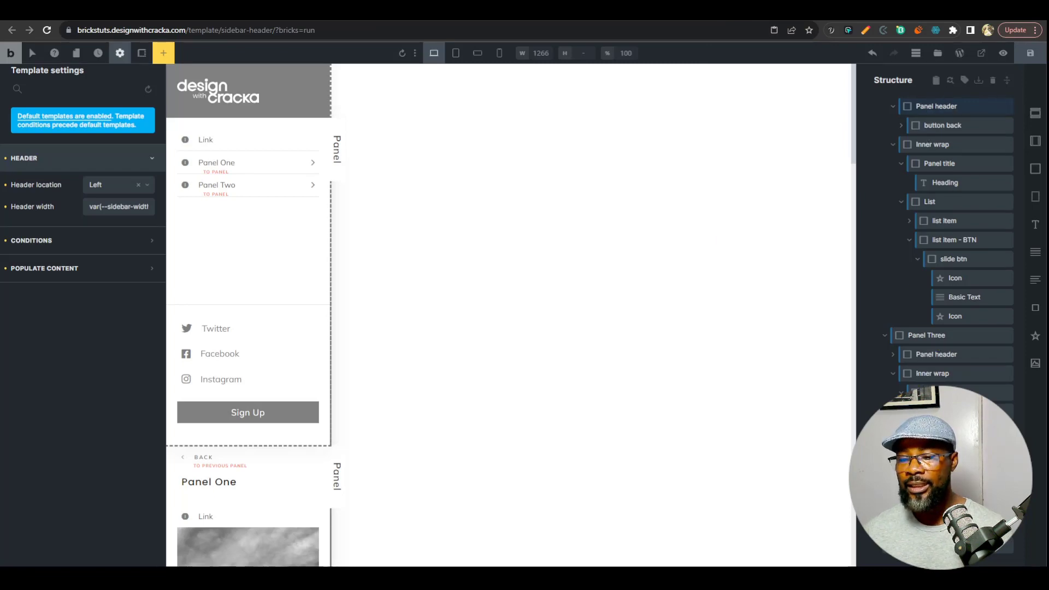
Step: Set updateBackText to 0 in the Settings JS code element and open Panel Two and Panel Three in the preview to check the back buttons
click(120, 53)
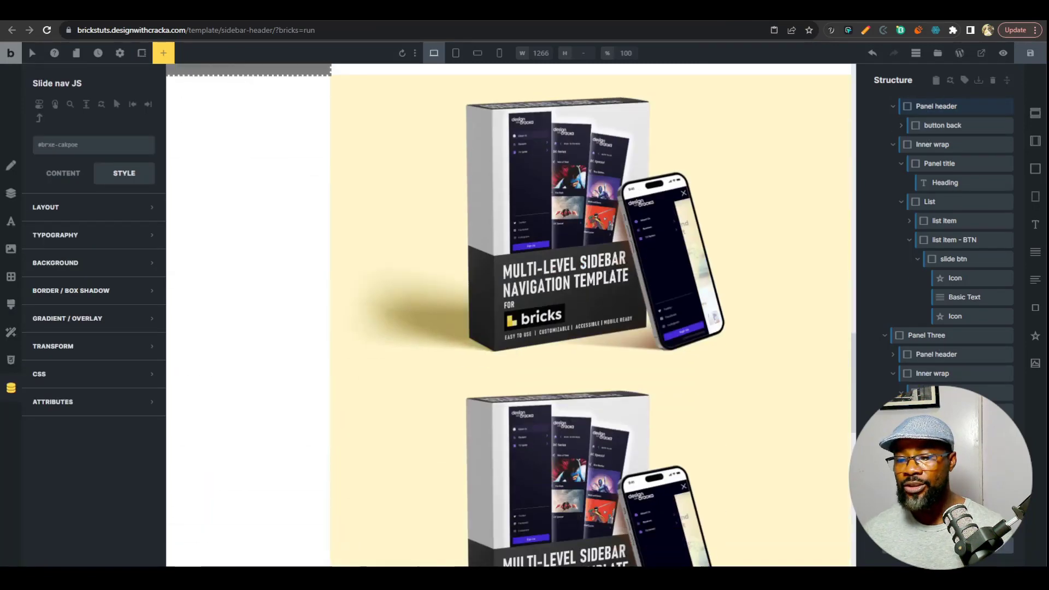
click(63, 173)
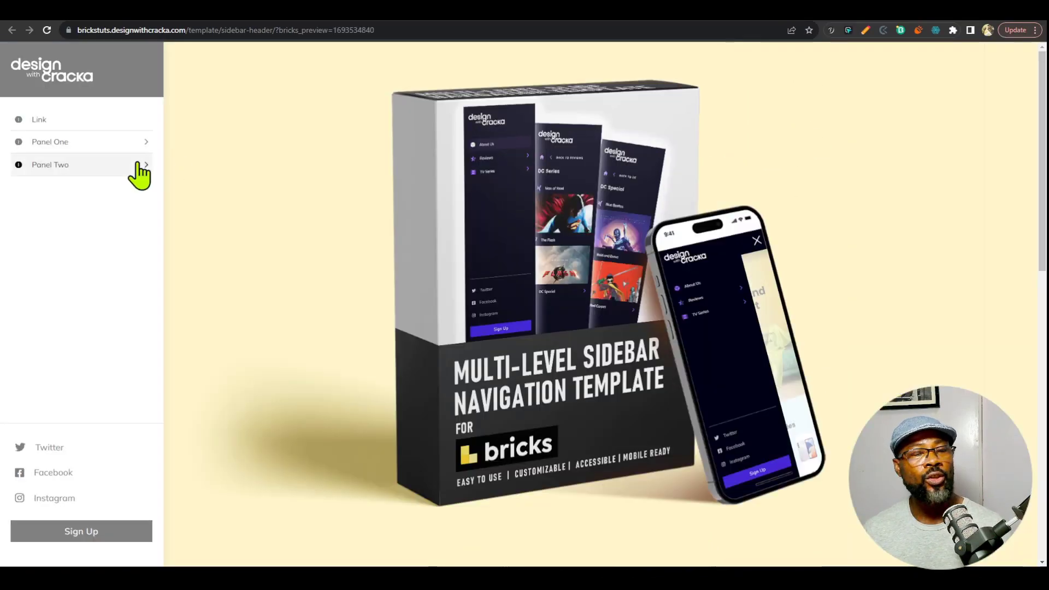
click(133, 163)
click(111, 274)
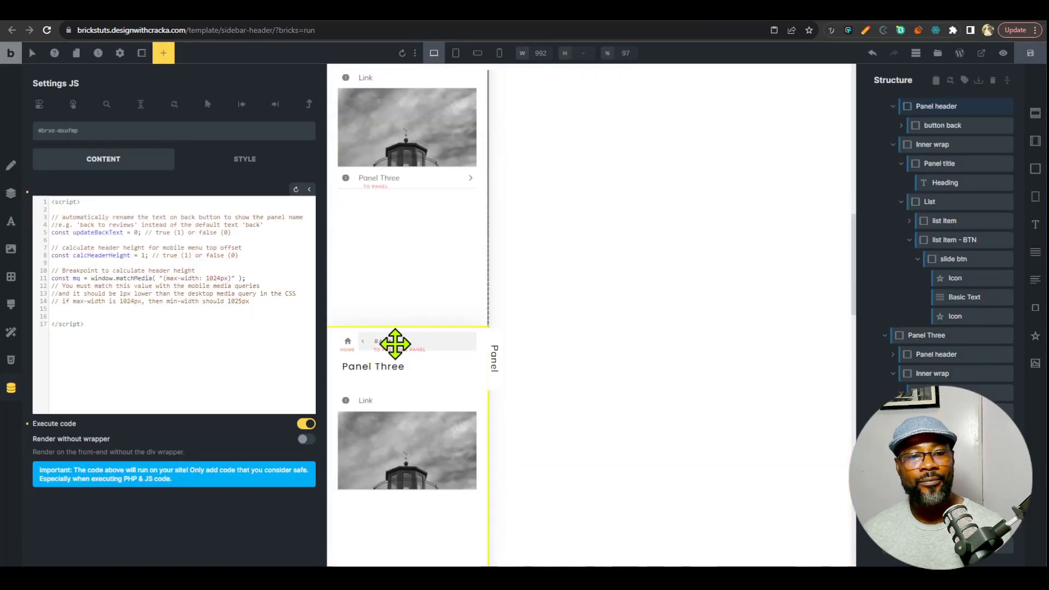
Step: Change the text of Panel Three's back button to "Back to my three" and save the template
click(396, 342)
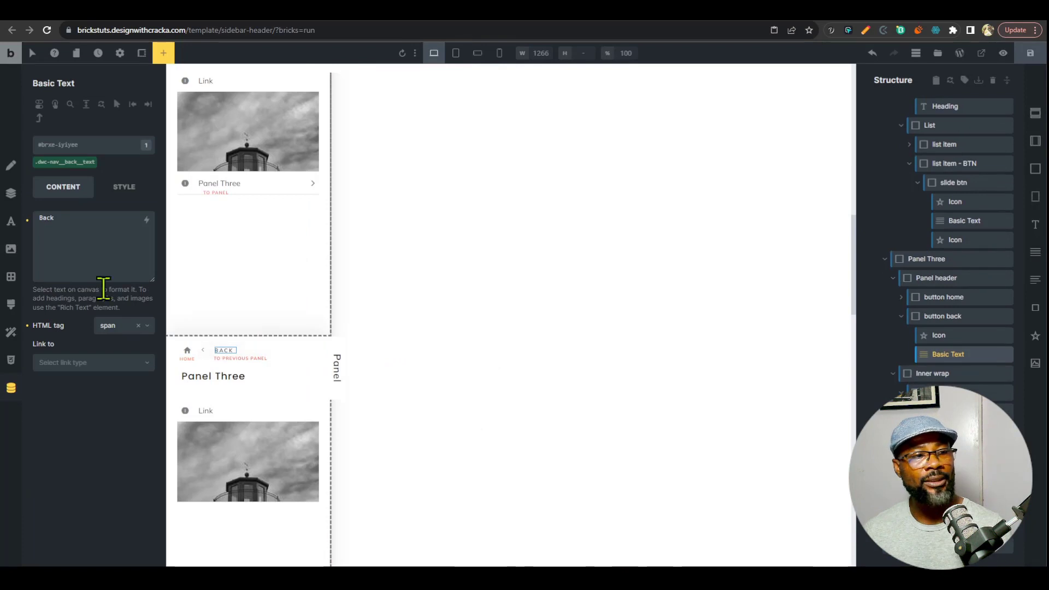
click(95, 216)
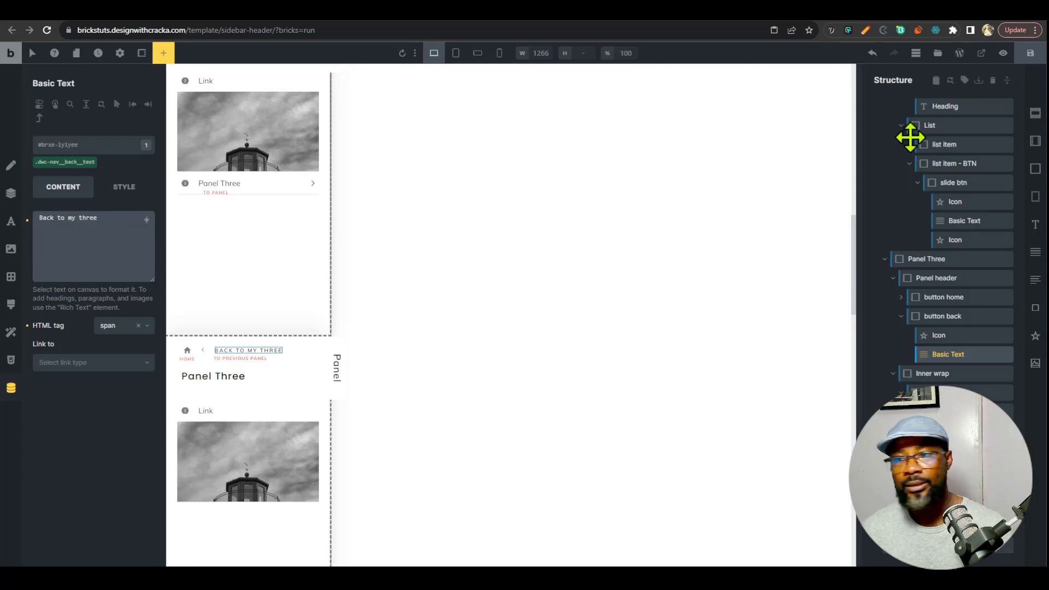
click(1031, 55)
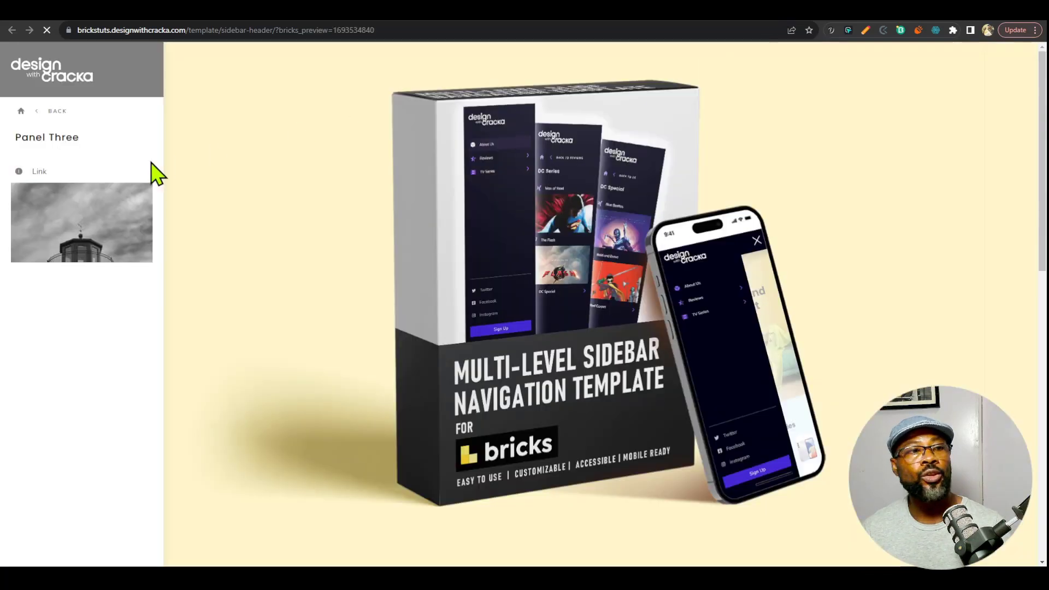
Step: Check the custom back button text in the preview by opening Panel Two and Panel Three and going back
click(116, 167)
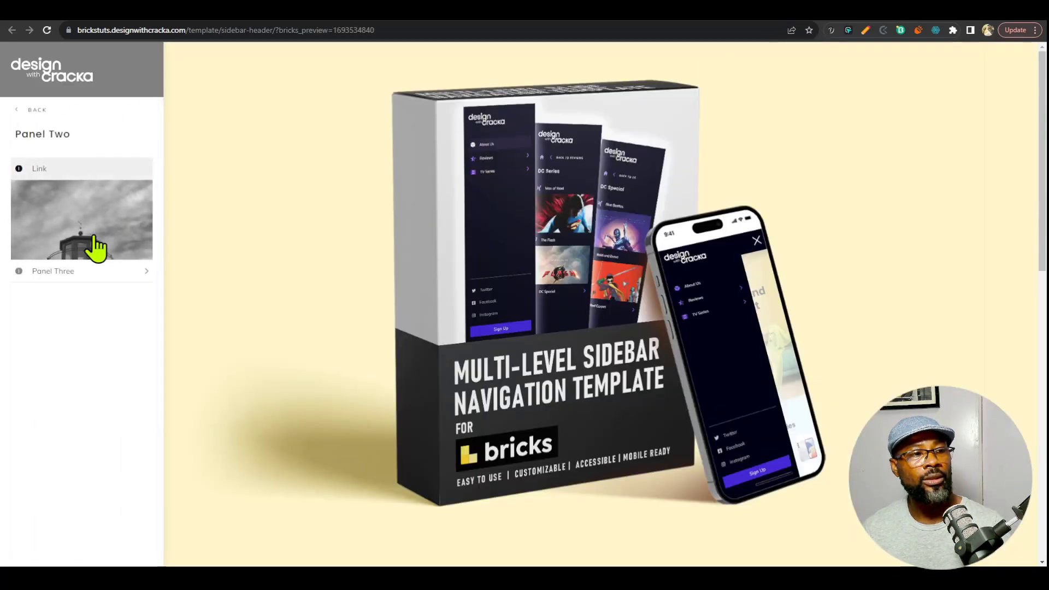
click(104, 272)
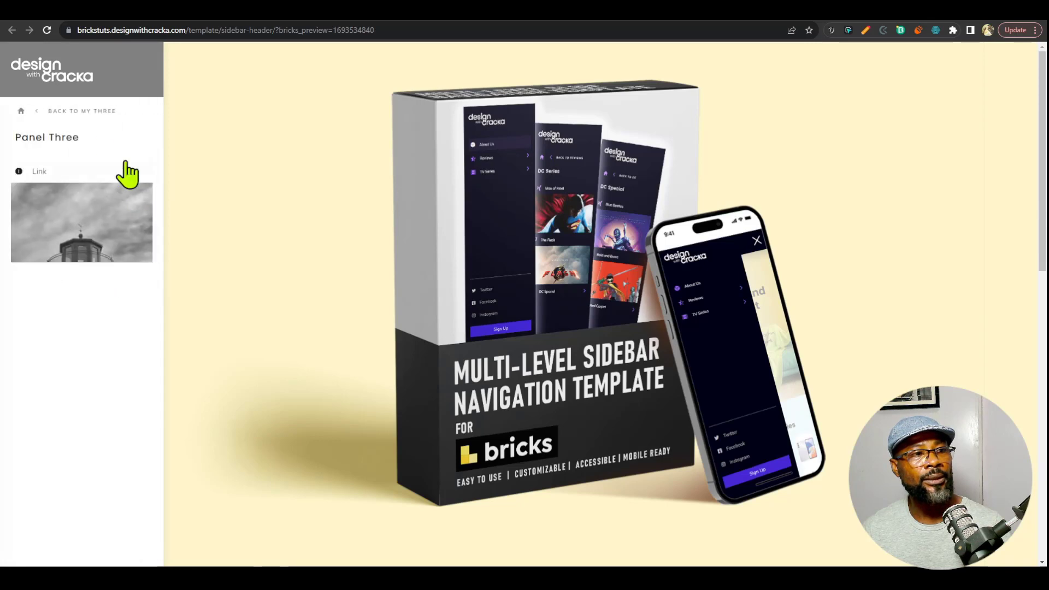
click(102, 124)
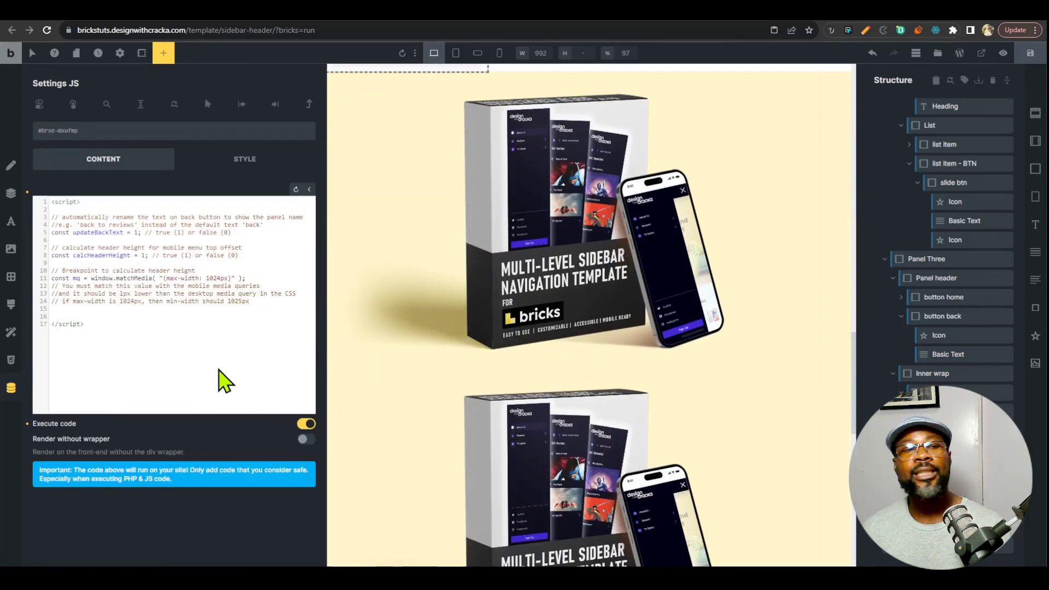
Step: Set updateBackText to 1 in the Settings JS code element, save the template and return to the preview
key(ctrl+s)
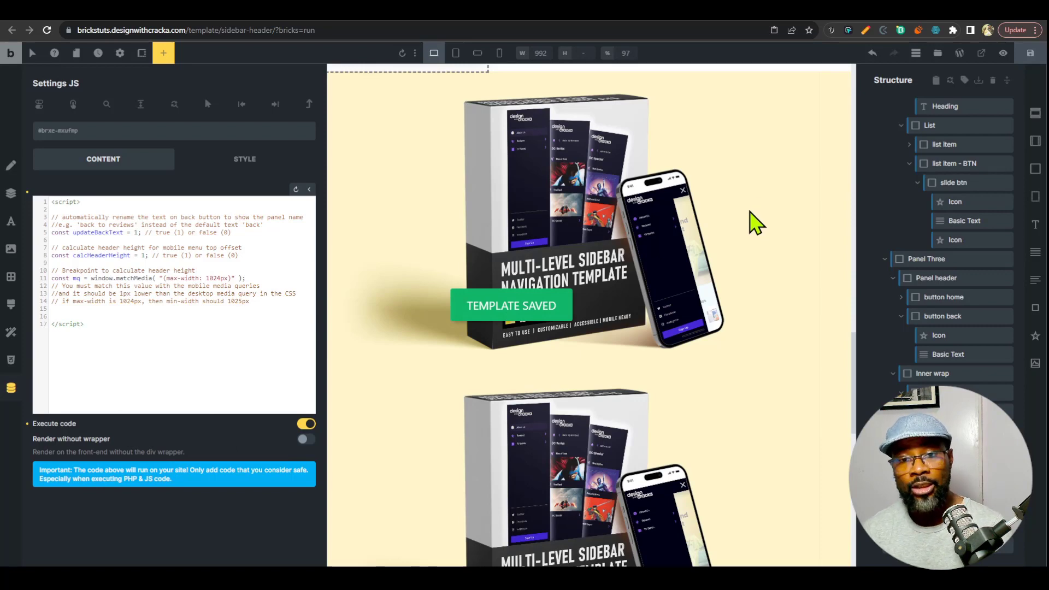
click(225, 162)
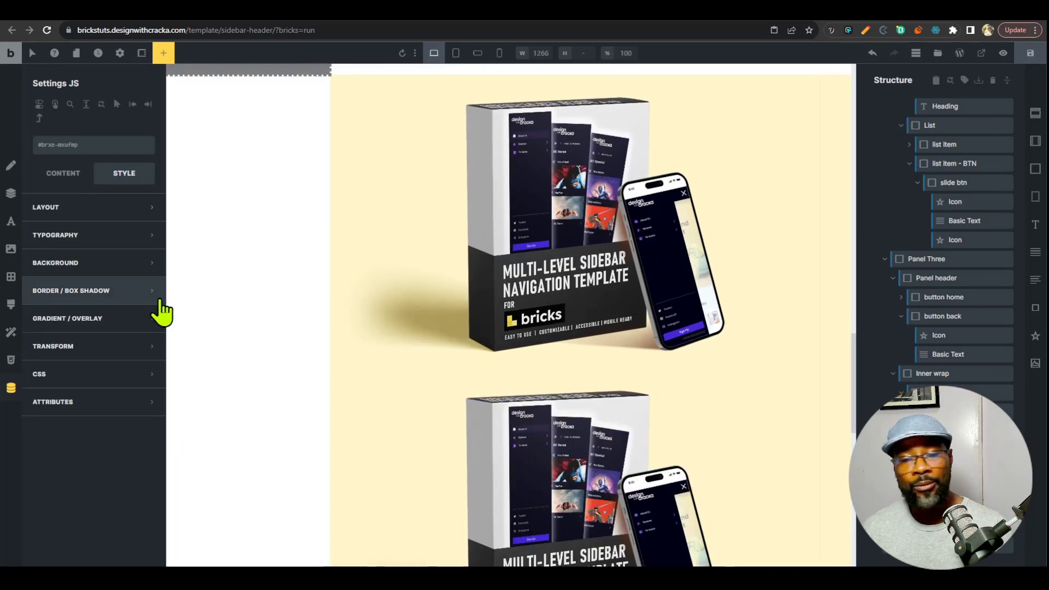
click(765, 15)
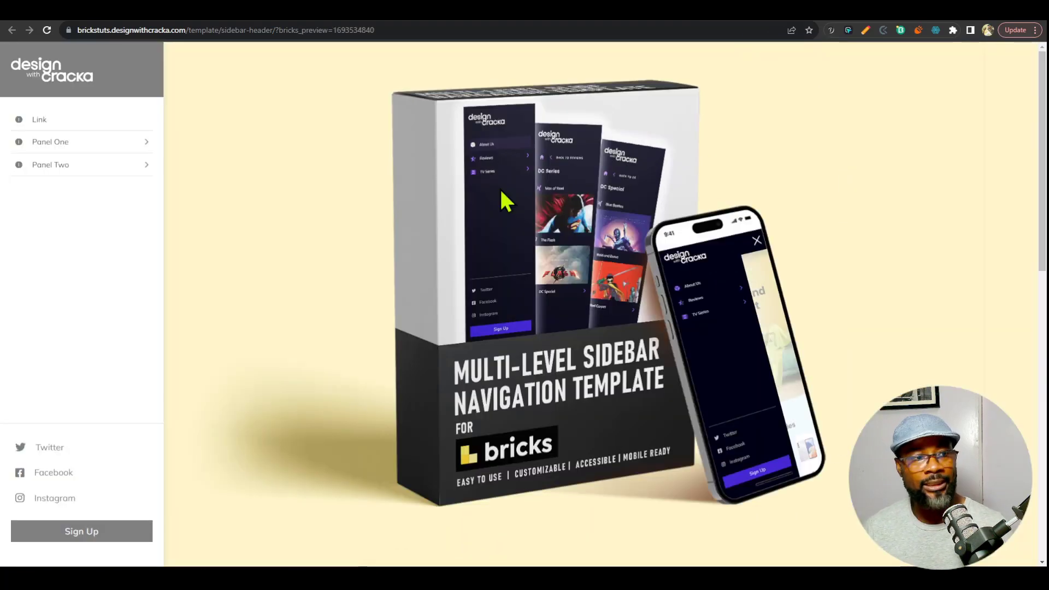
Step: Test the automatic back button names through Panel Two and Panel Three, reopen Panel Three and return with the home button
click(82, 171)
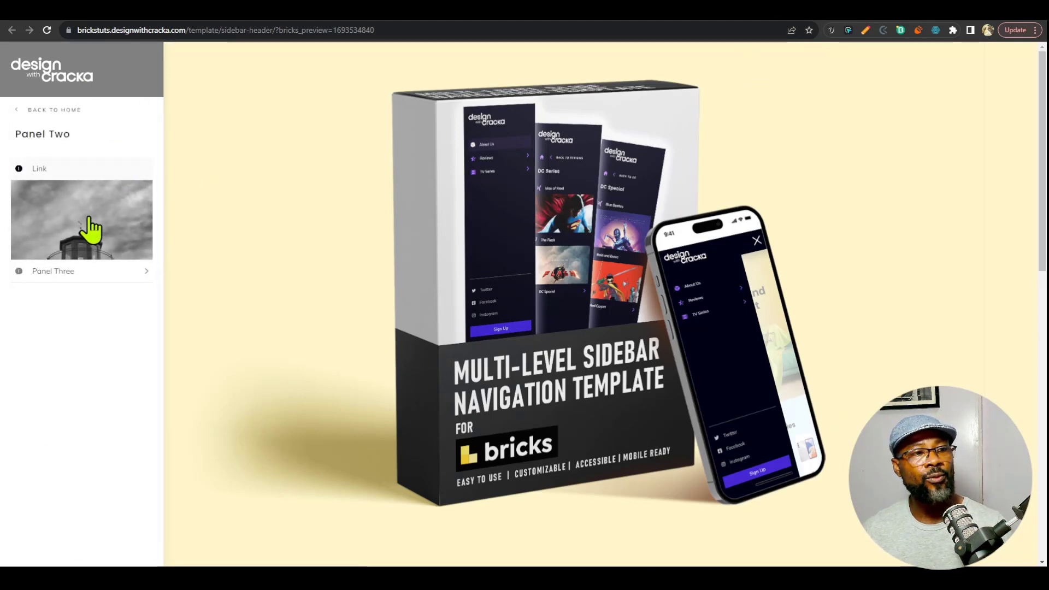
click(101, 272)
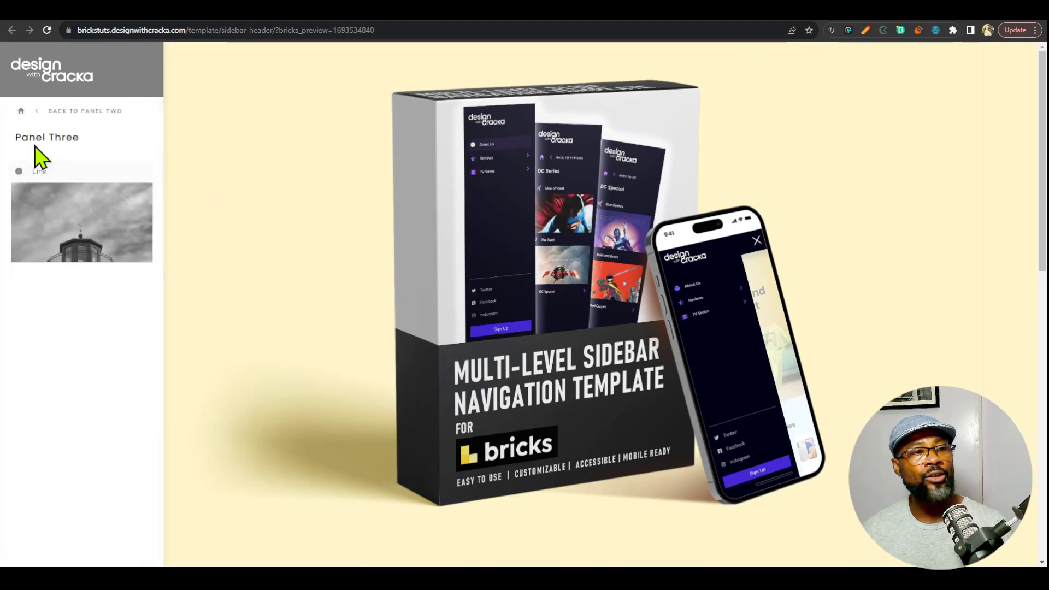
click(84, 112)
click(91, 270)
click(22, 111)
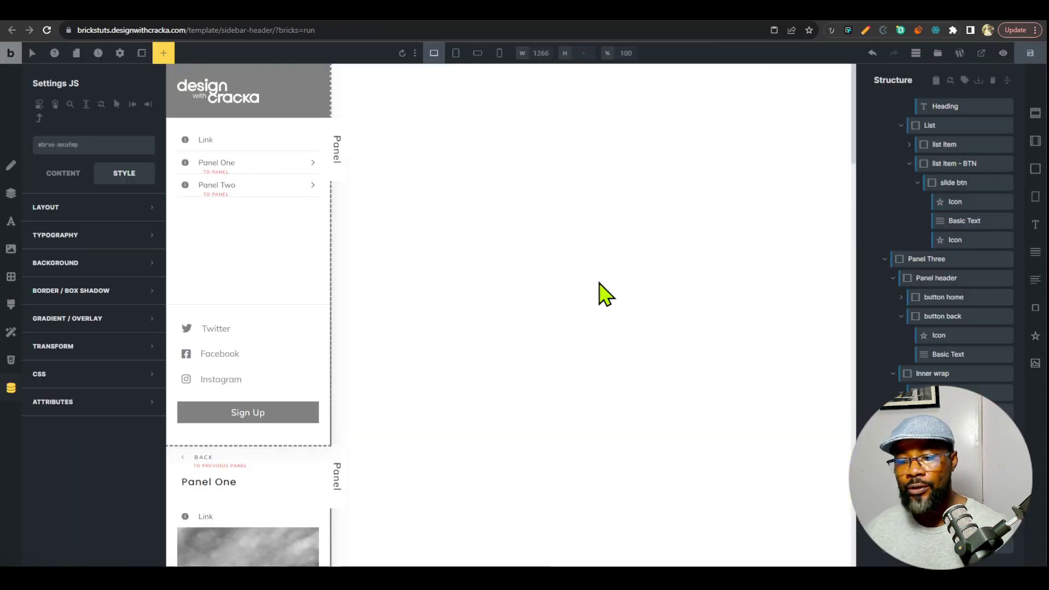
Step: Examine the code content of the Options CSS and Slide nav JS elements and return to Options CSS
click(949, 526)
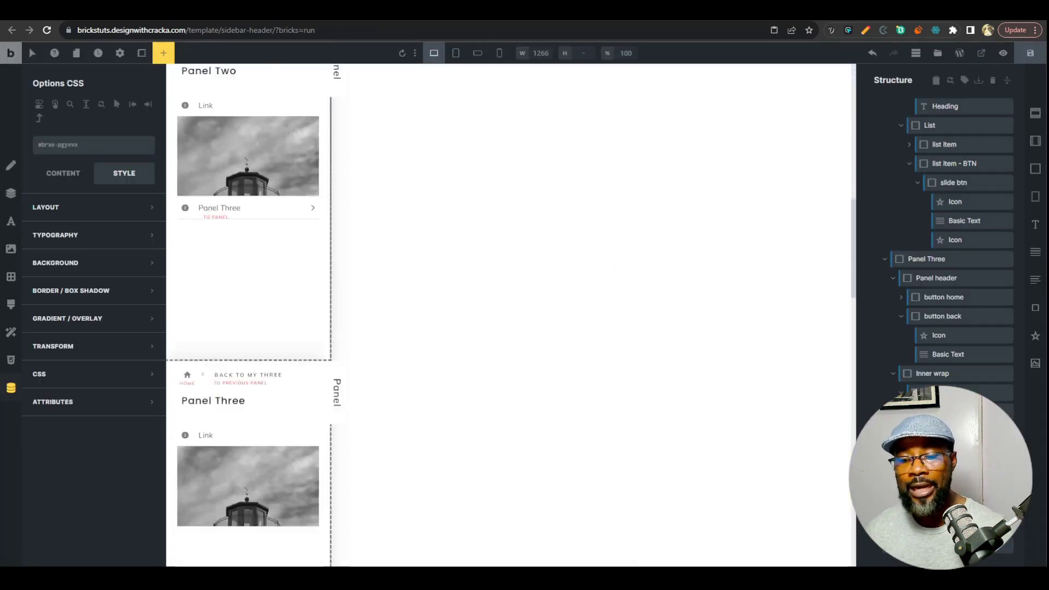
click(47, 170)
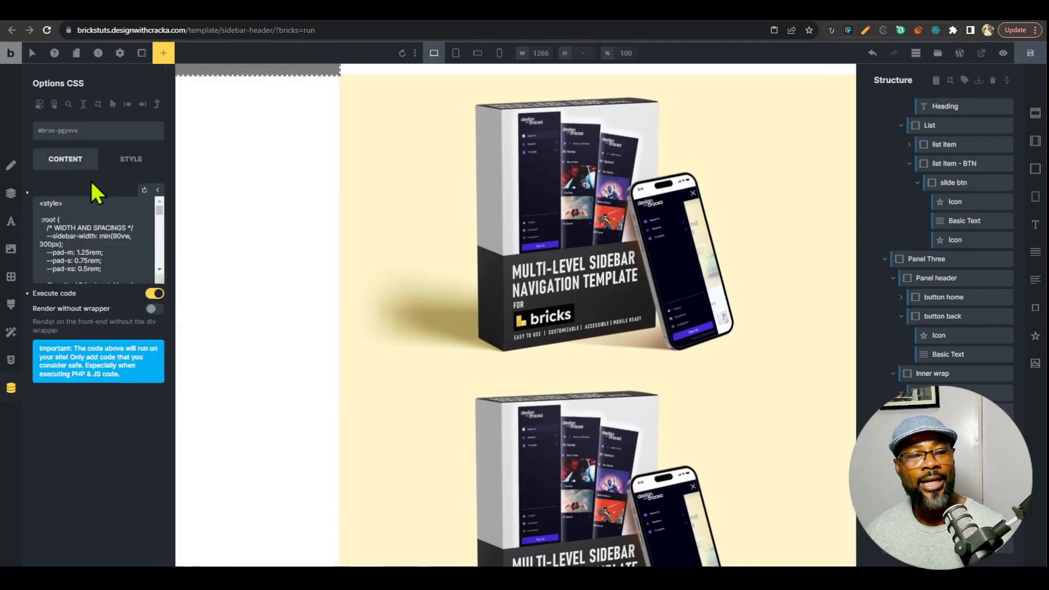
scroll(562, 304, up, 15)
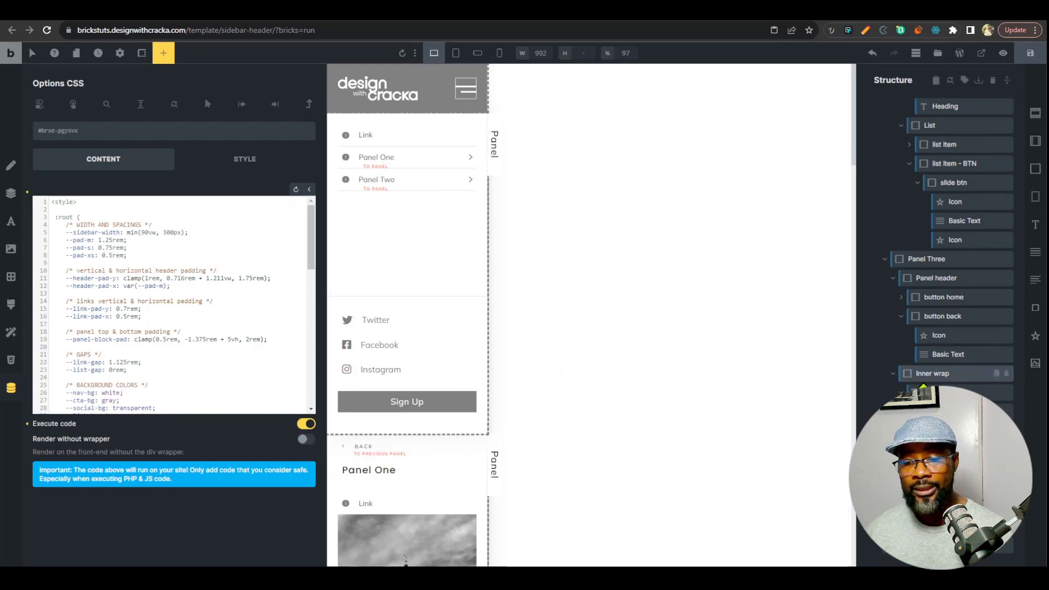
click(949, 527)
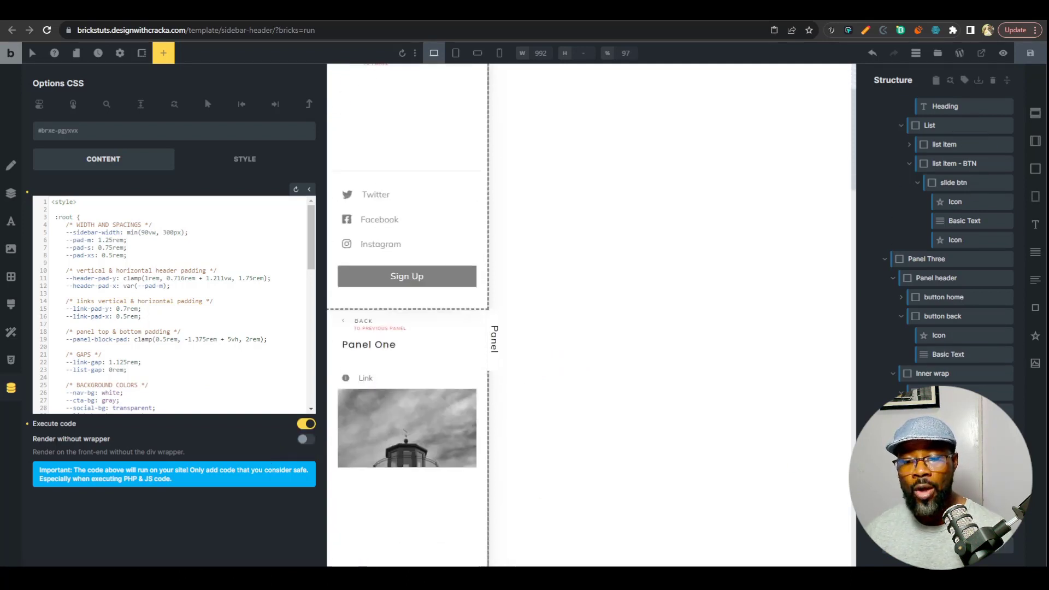
click(948, 545)
click(948, 546)
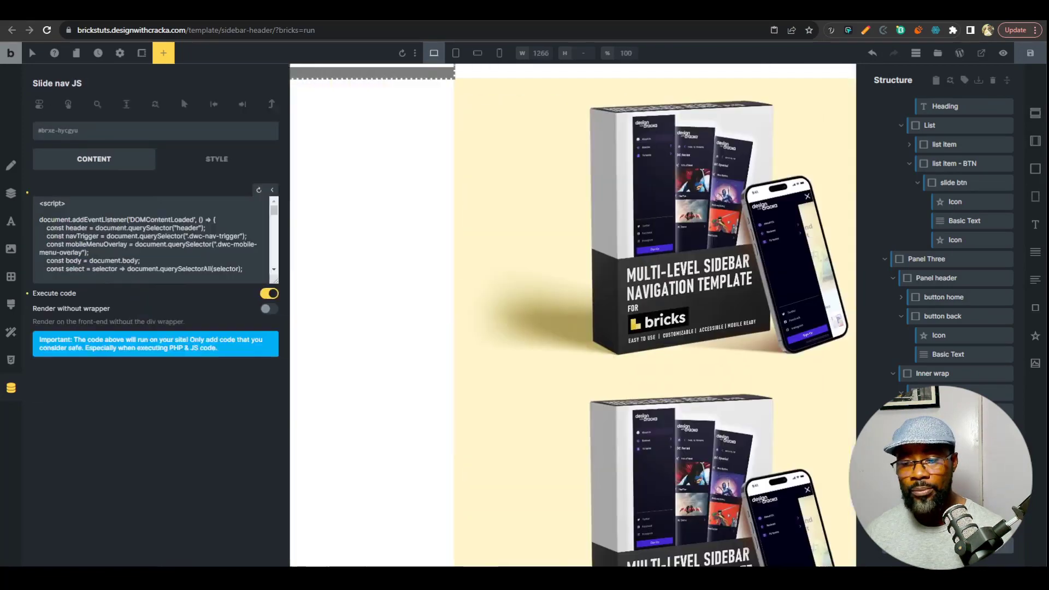
click(948, 488)
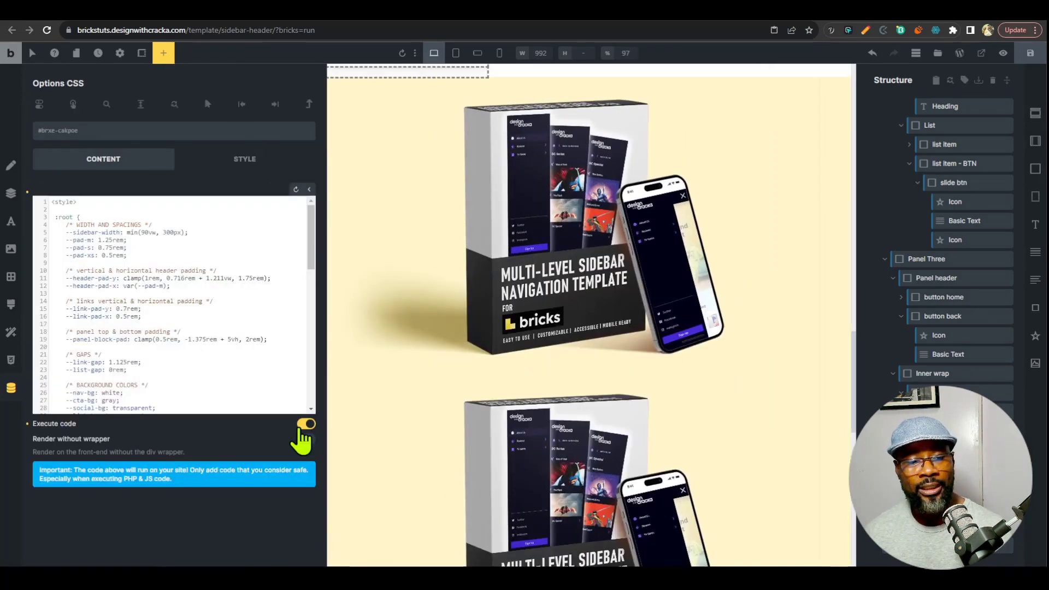
Step: Switch to the WordPress admin and open the Builder access section of the Bricks settings
click(670, 10)
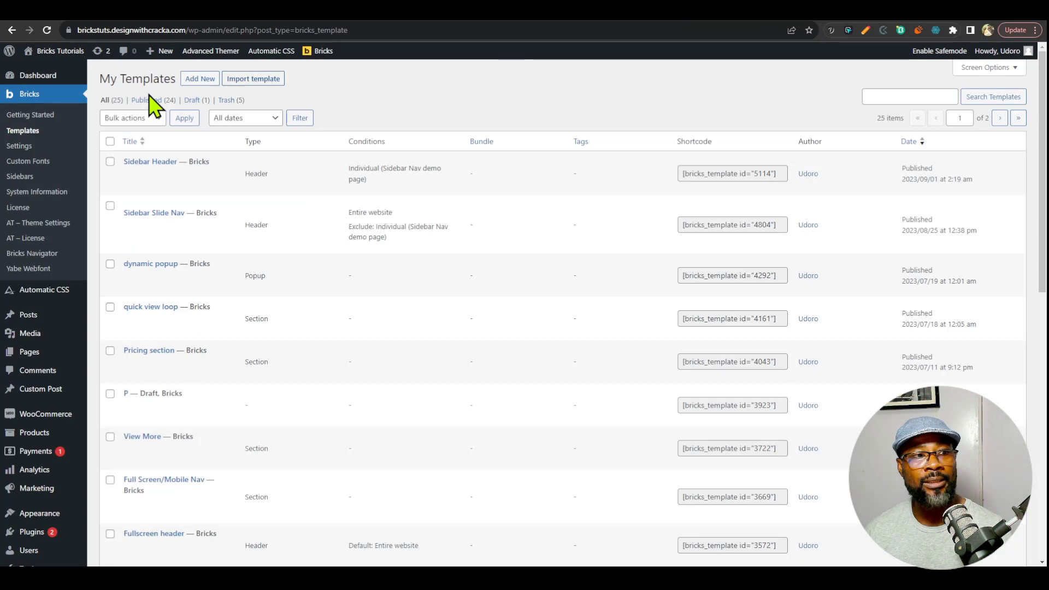
click(27, 148)
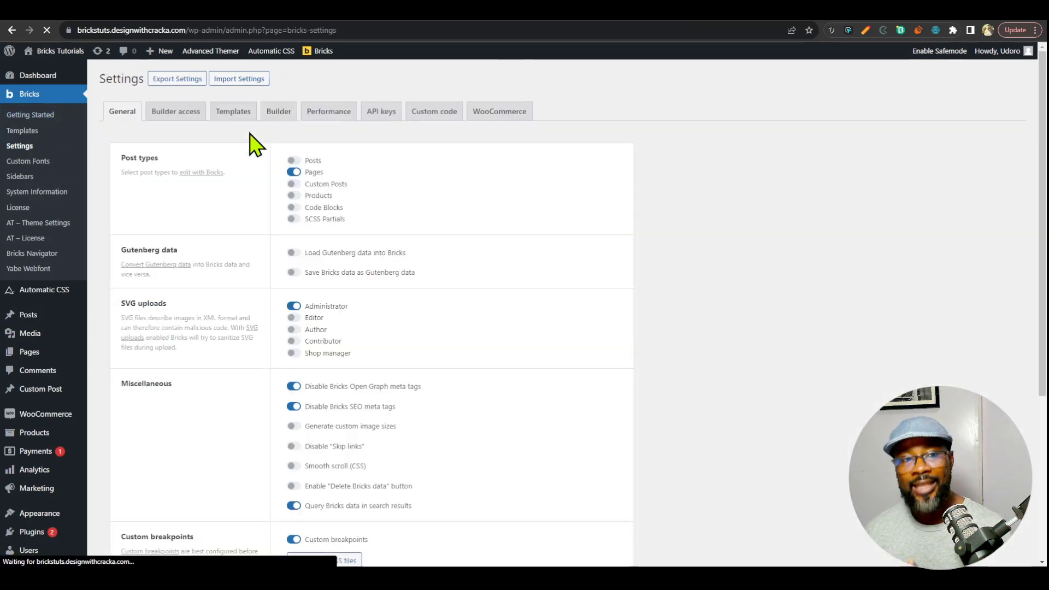
click(181, 125)
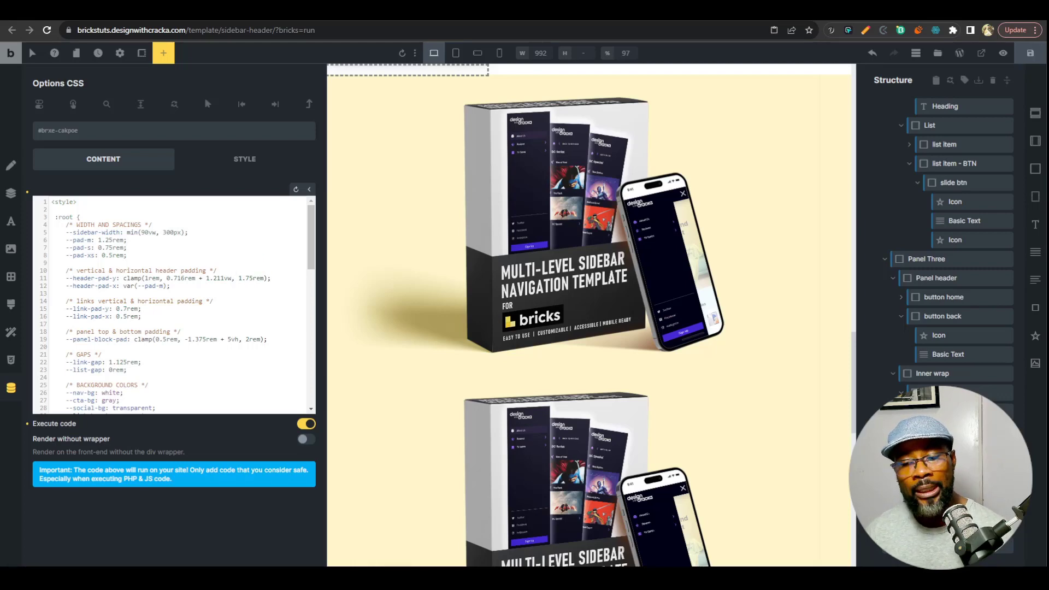
Step: Copy the Options CSS code and submit it to ChatGPT with "Change this css style to strictly maroon, orangered, gold and orange color scheme only"
scroll(679, 266, up, 20)
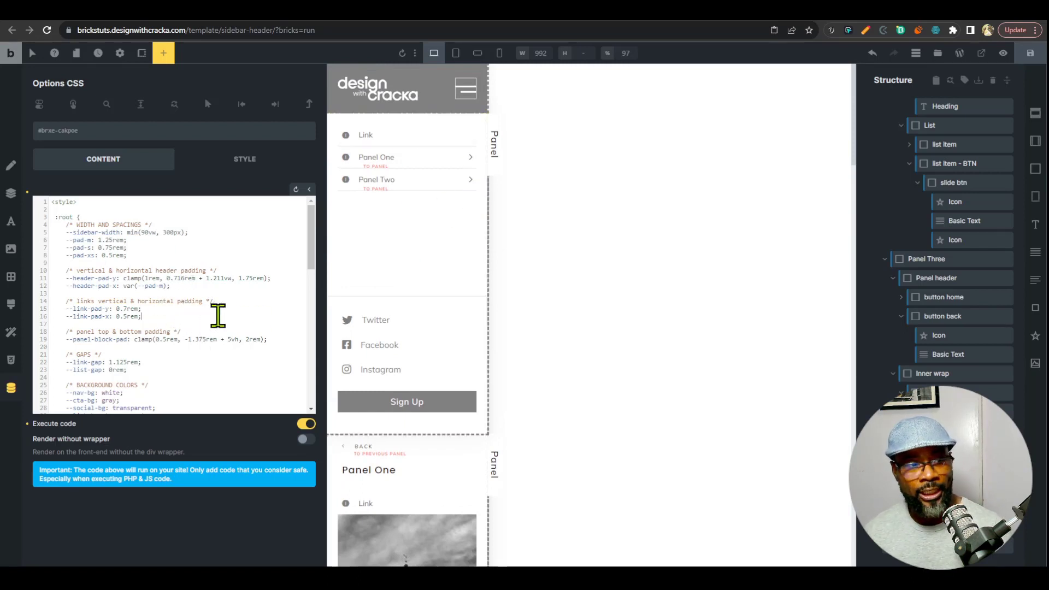
key(ctrl+a)
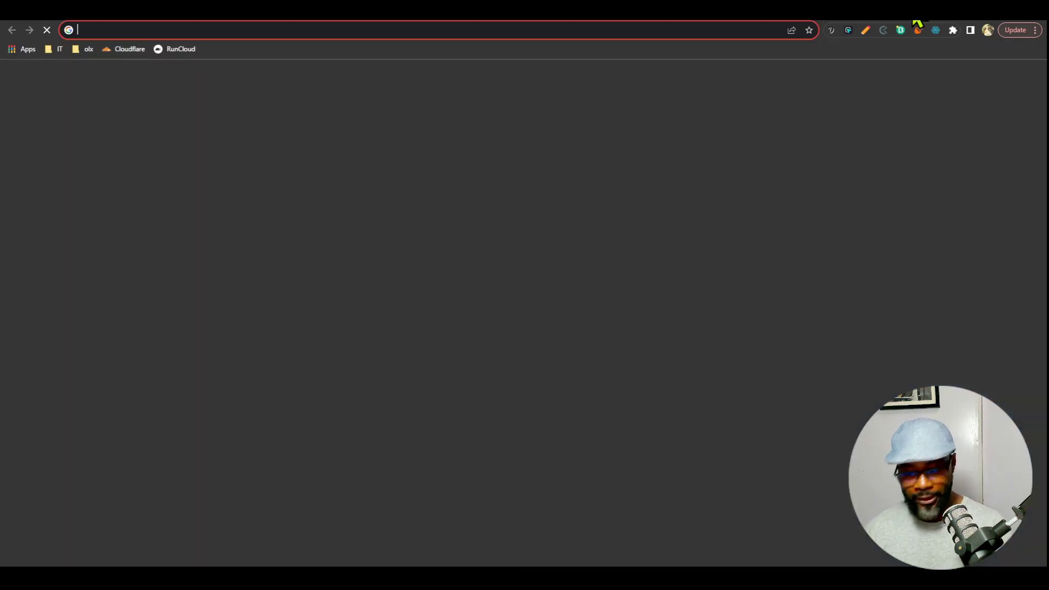
key(shift+Return)
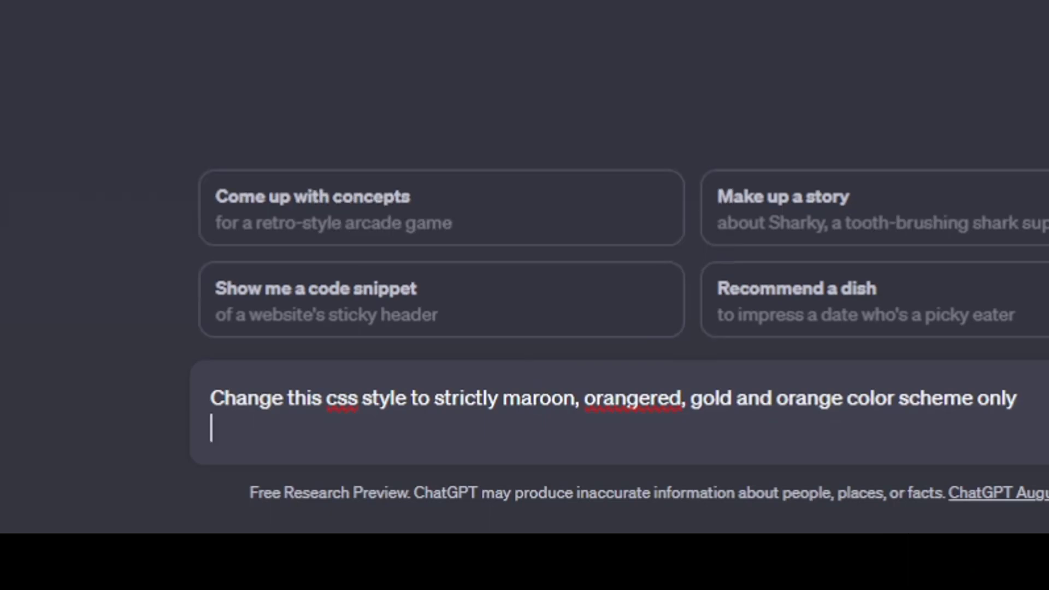
key(shift+Return)
key(ctrl+v)
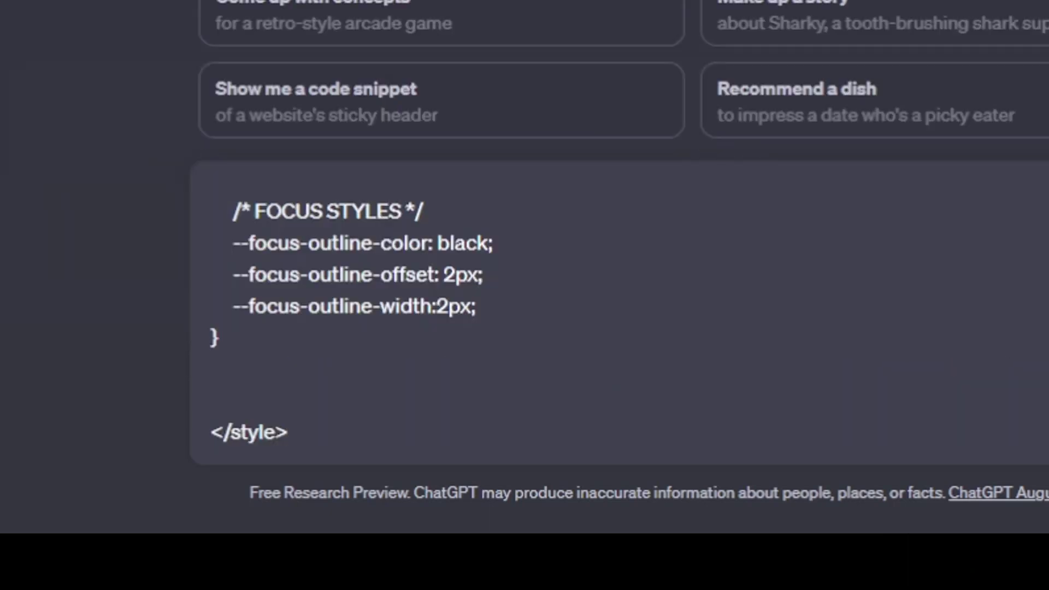
key(Return)
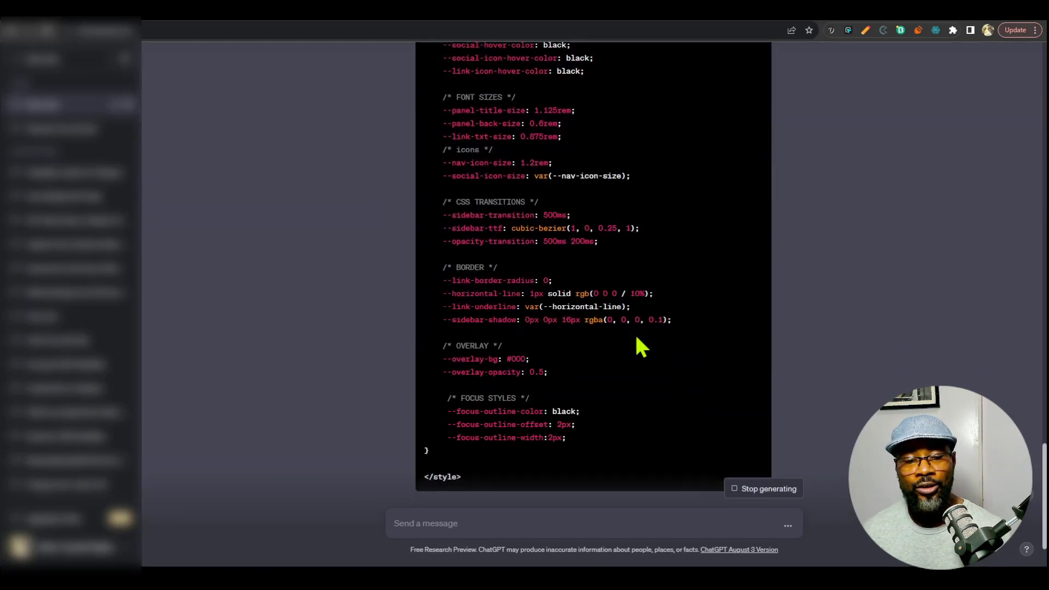
Step: Copy the CSS generated by ChatGPT, replace the Options CSS code with it in the builder and review the recolored sidebar
scroll(640, 339, up, 8)
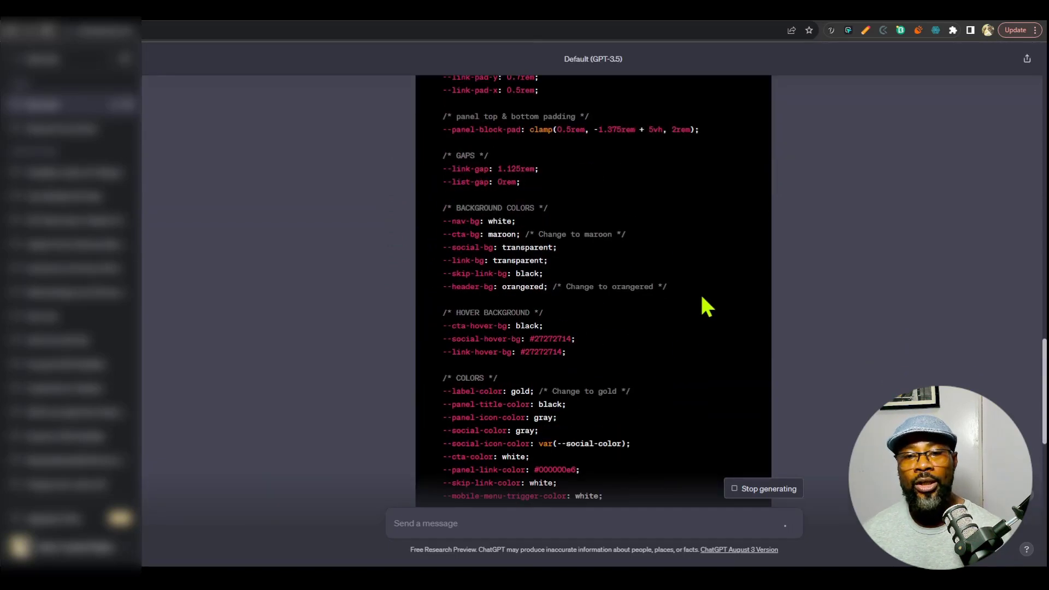
scroll(705, 284, up, 7)
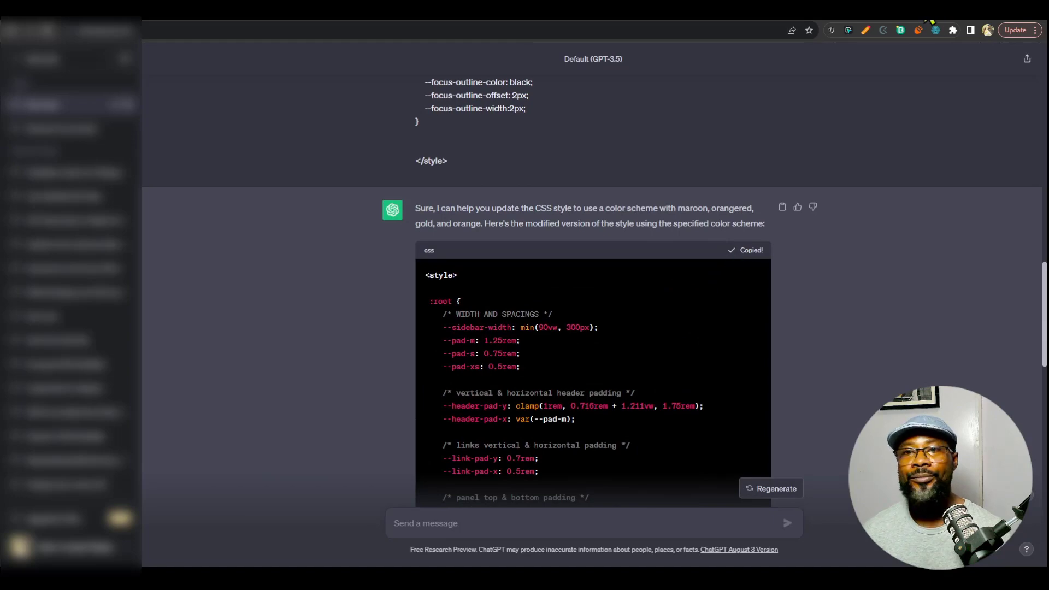
click(756, 20)
click(713, 22)
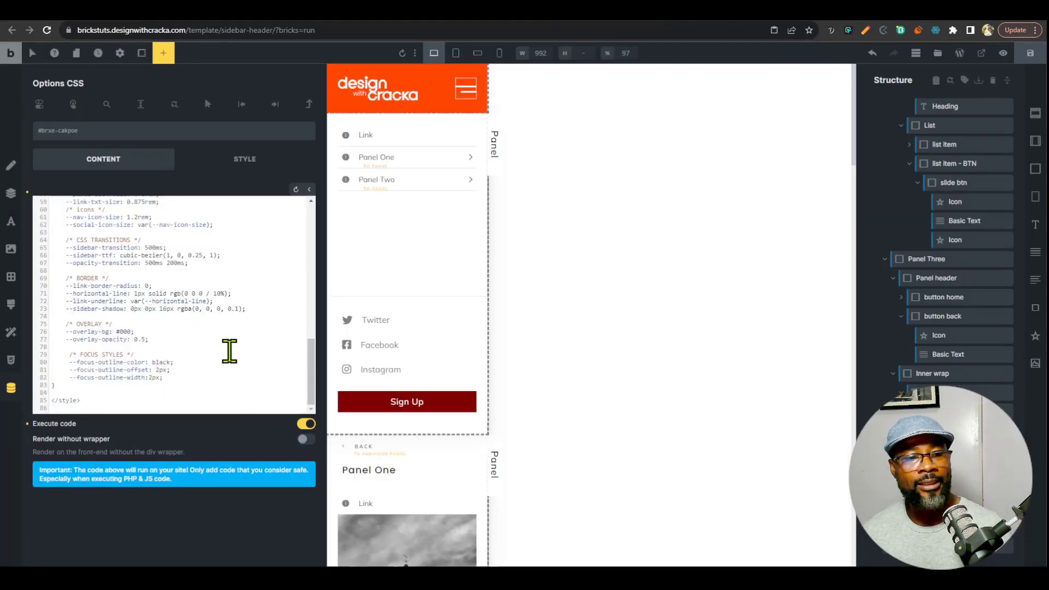
scroll(426, 456, down, 3)
scroll(425, 448, up, 3)
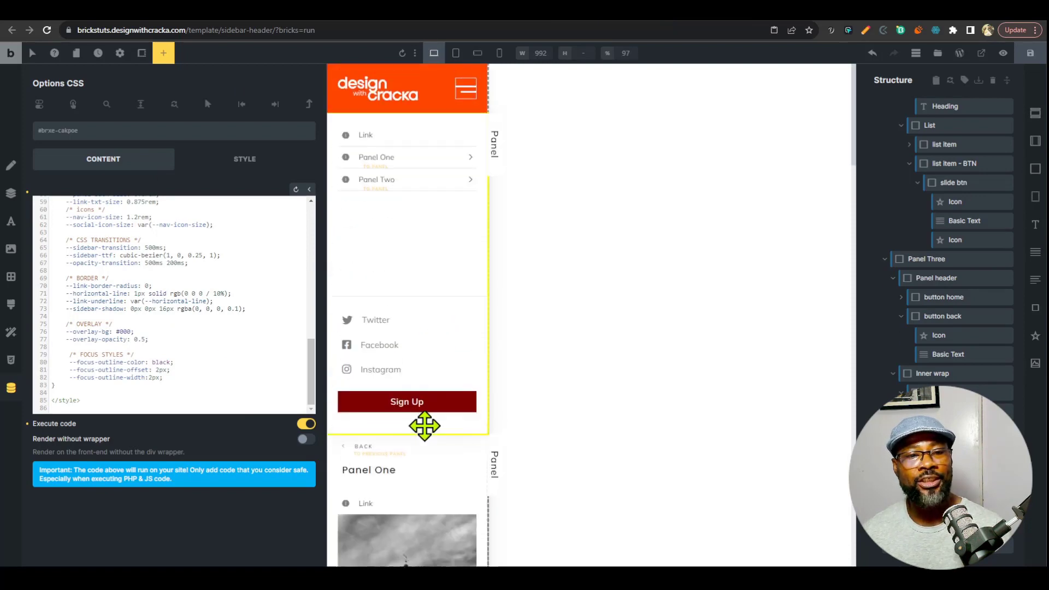
scroll(440, 426, down, 6)
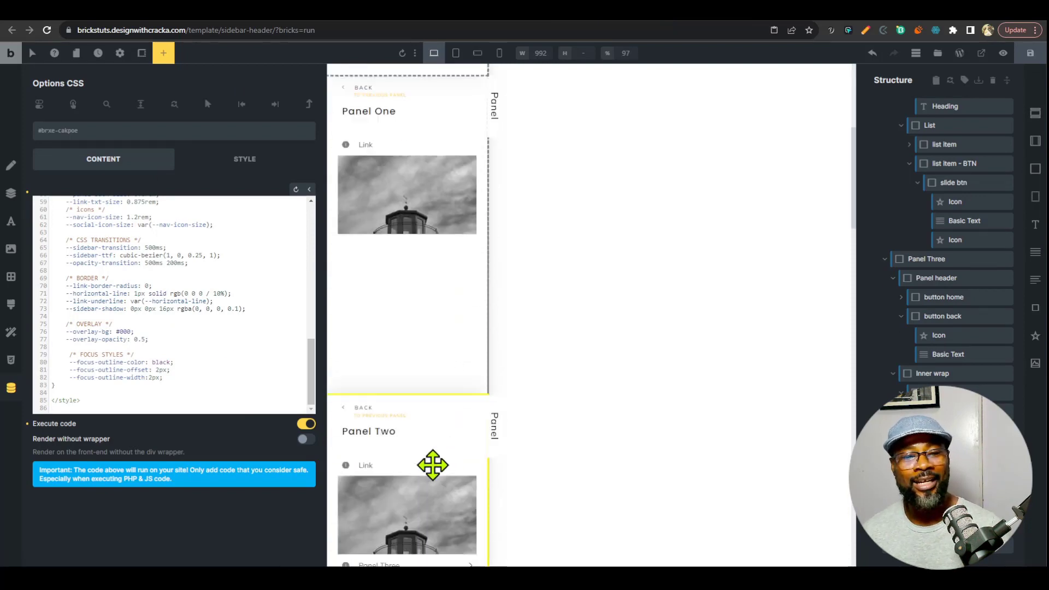
scroll(437, 383, up, 5)
scroll(439, 402, up, 1)
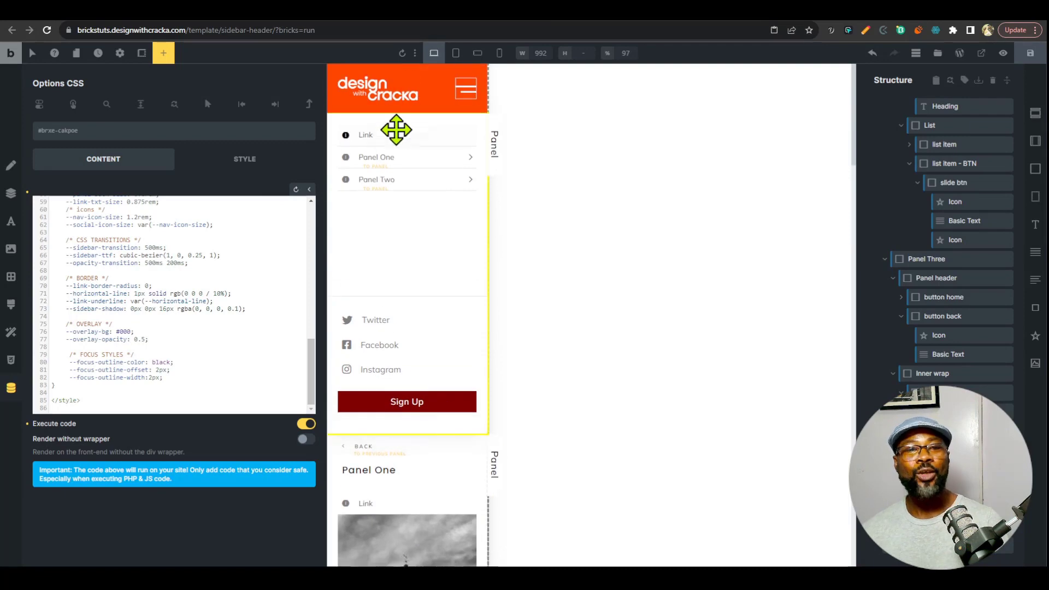
Step: Save the recolored template and check Panel One in the preview, going back to the home panel
click(1029, 52)
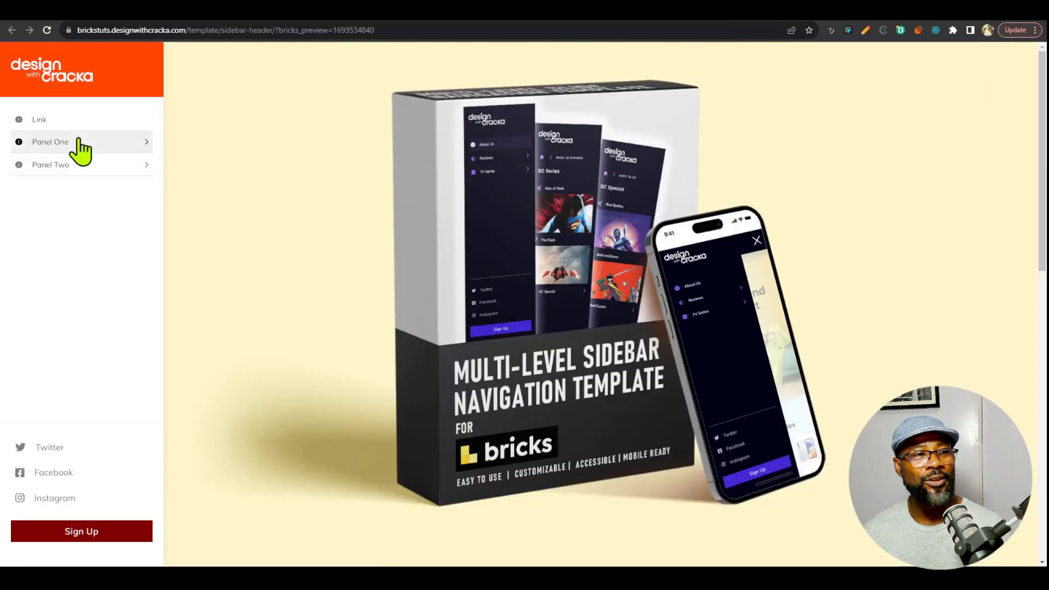
click(80, 143)
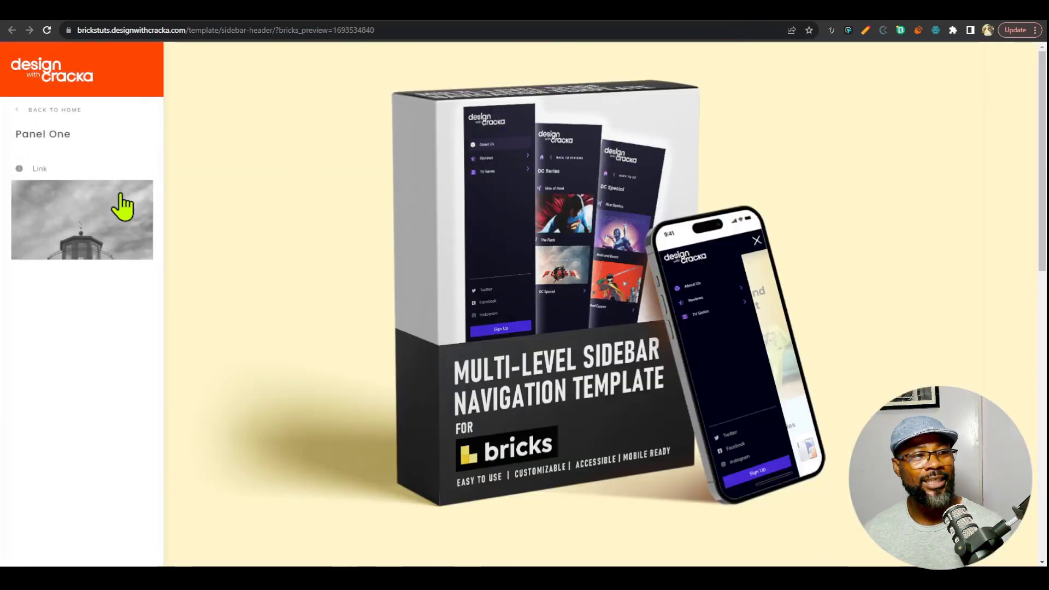
click(24, 108)
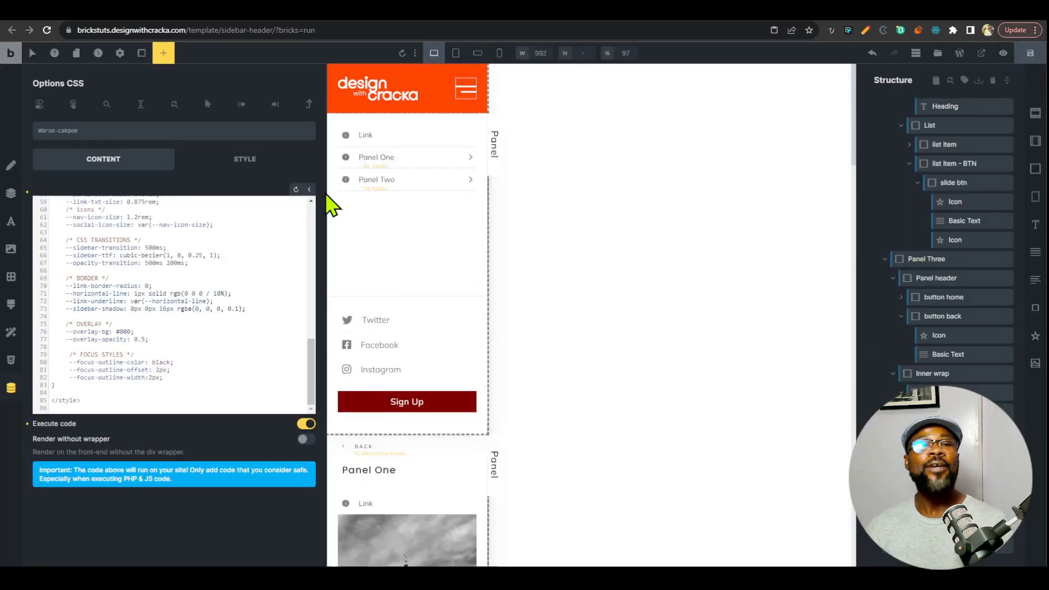
Step: Set the --nav-bg background color in the Options CSS to maroon
scroll(222, 351, up, 10)
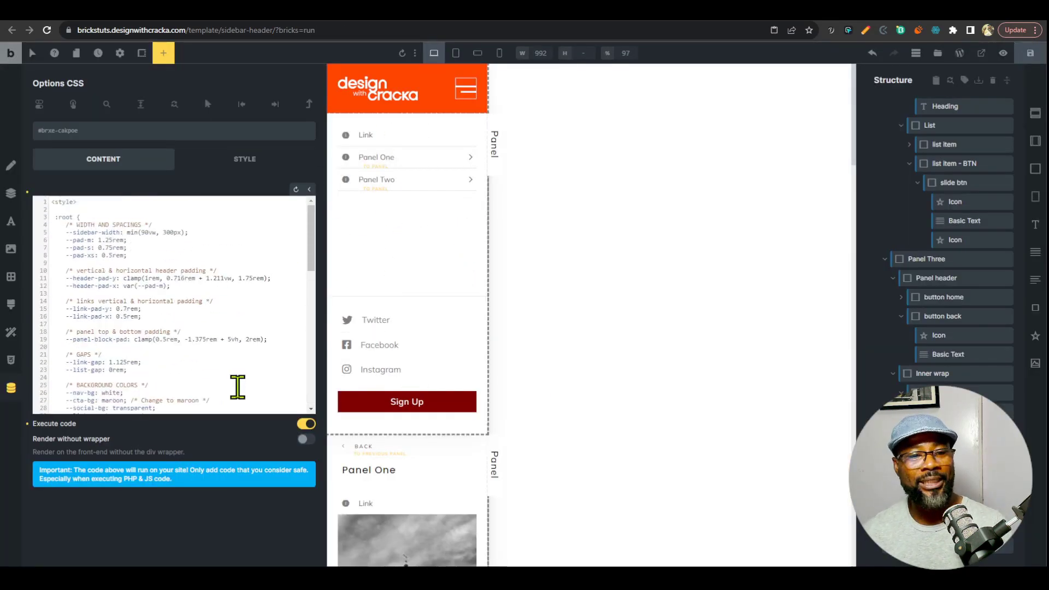
scroll(241, 311, down, 2)
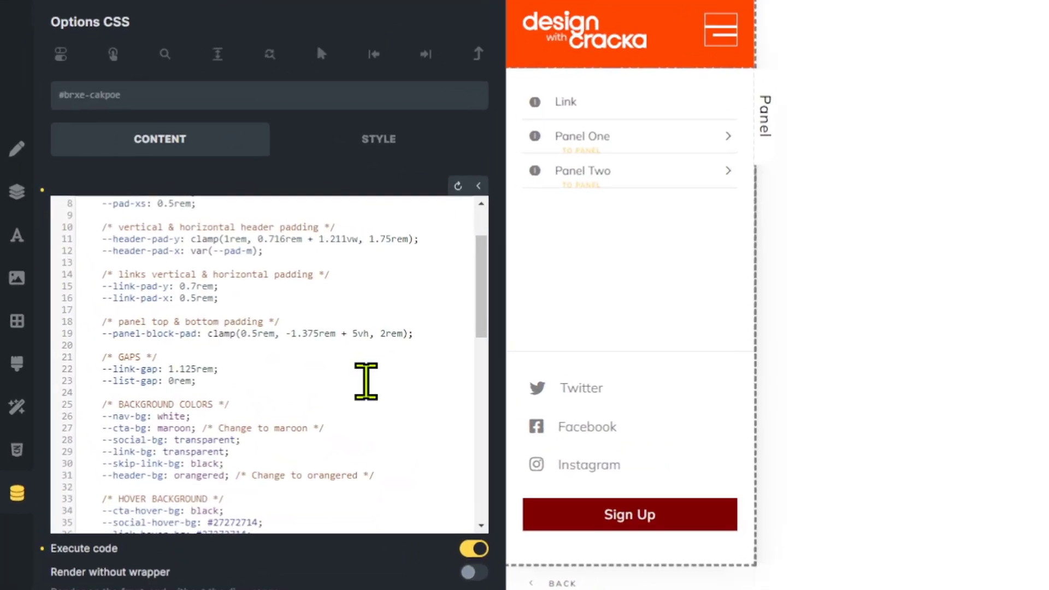
scroll(237, 317, down, 2)
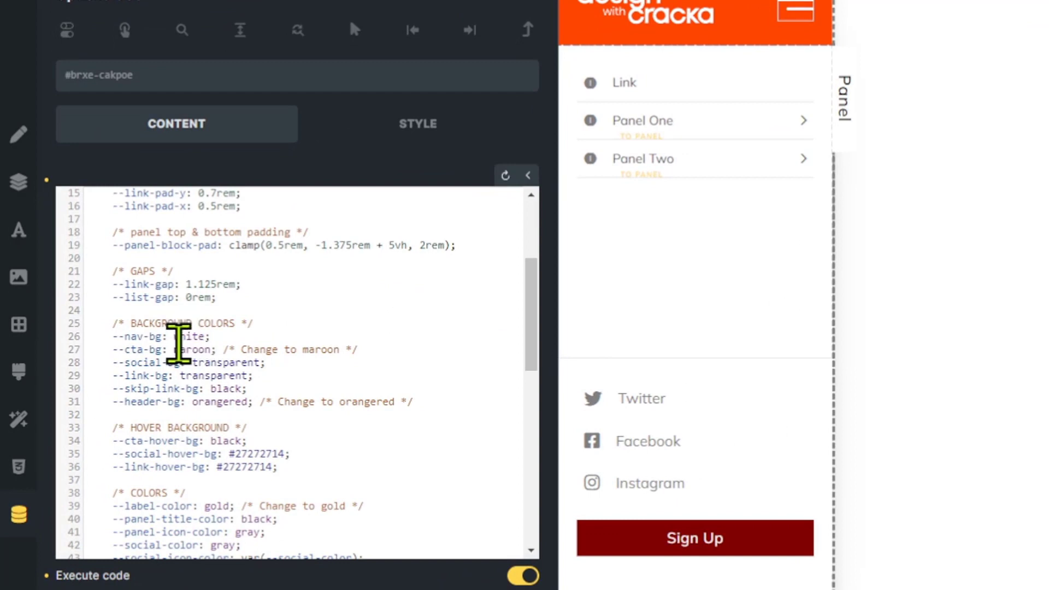
double_click(182, 339)
text(ma)
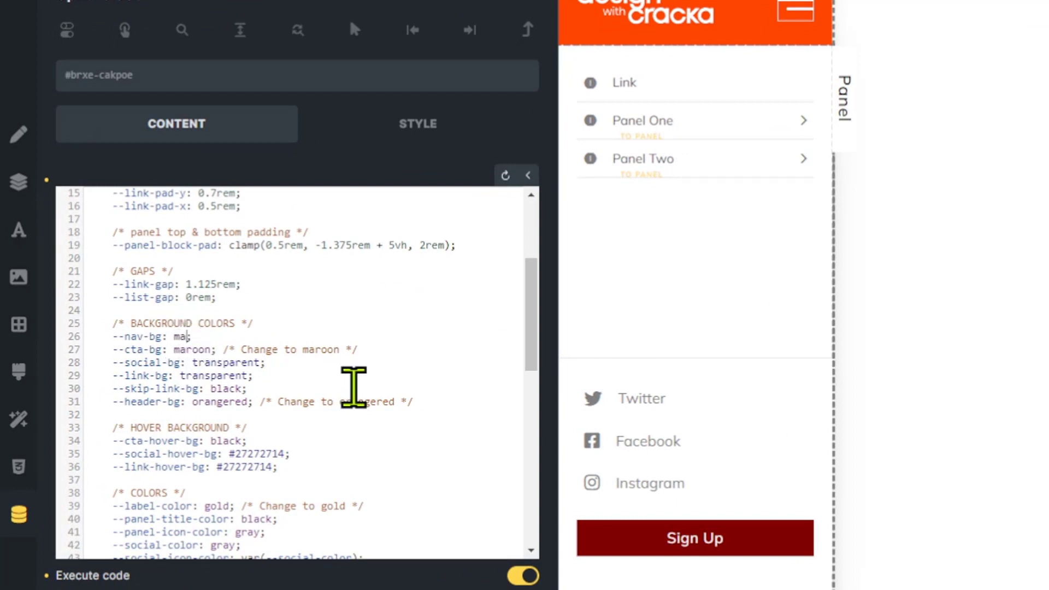
text(roon)
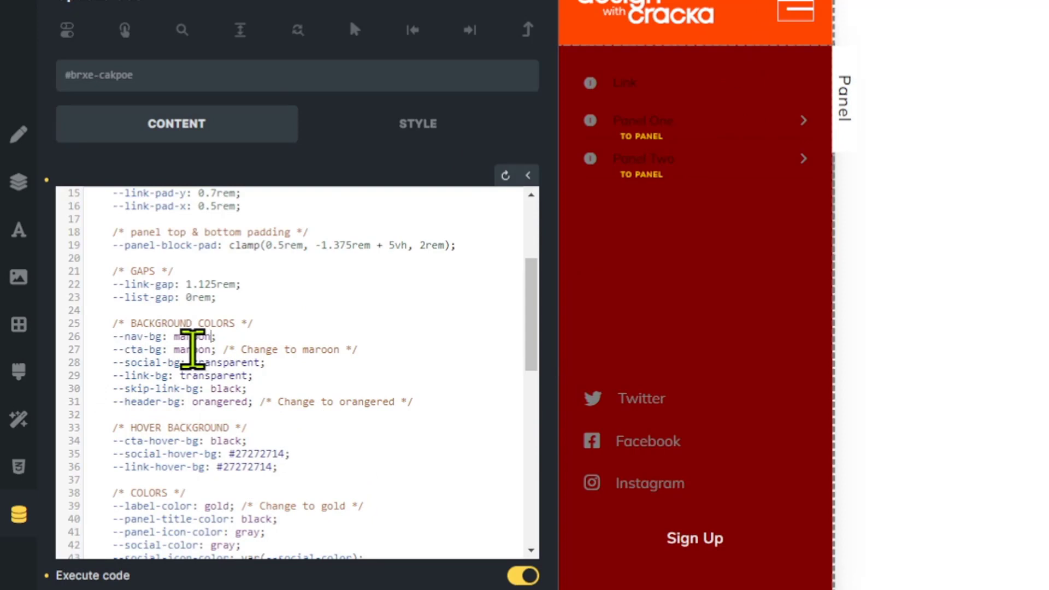
Step: Set the Sign Up button's --cta-bg to orangered and its --cta-hover-bg to orange
double_click(192, 350)
text(orangered)
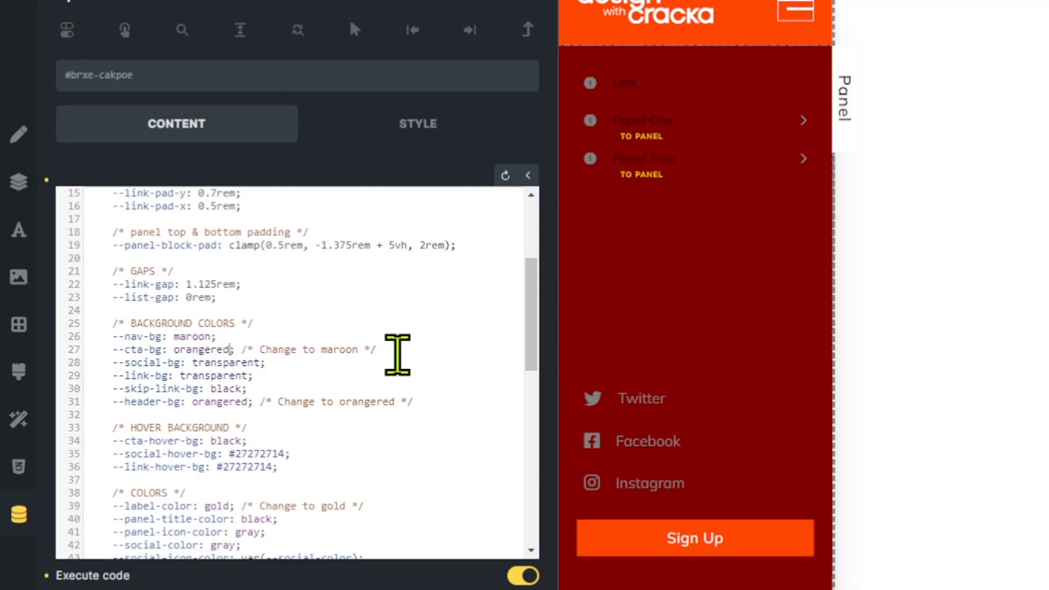
drag(398, 351, 253, 350)
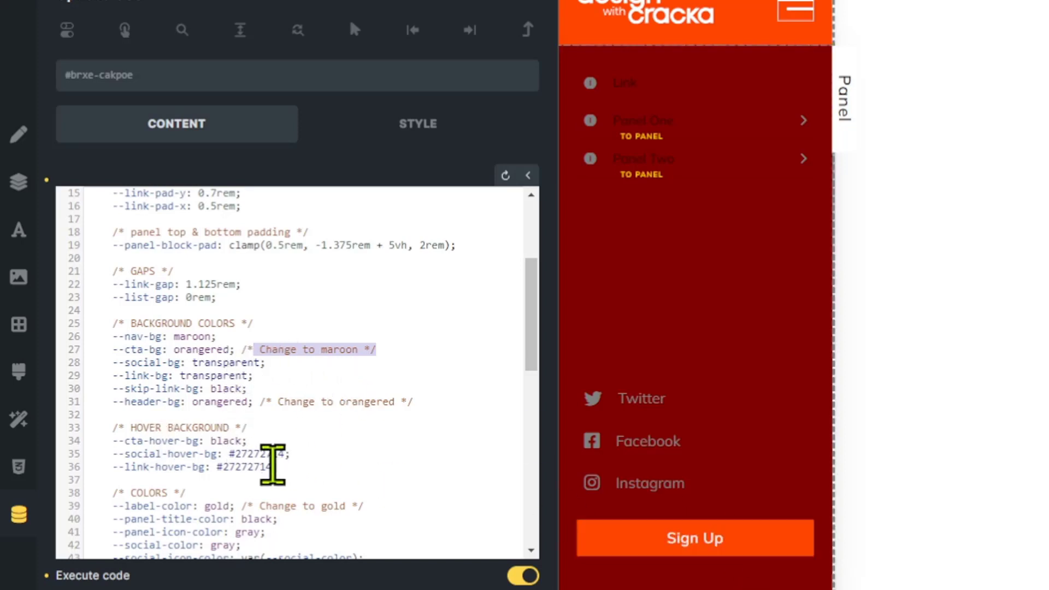
double_click(225, 441)
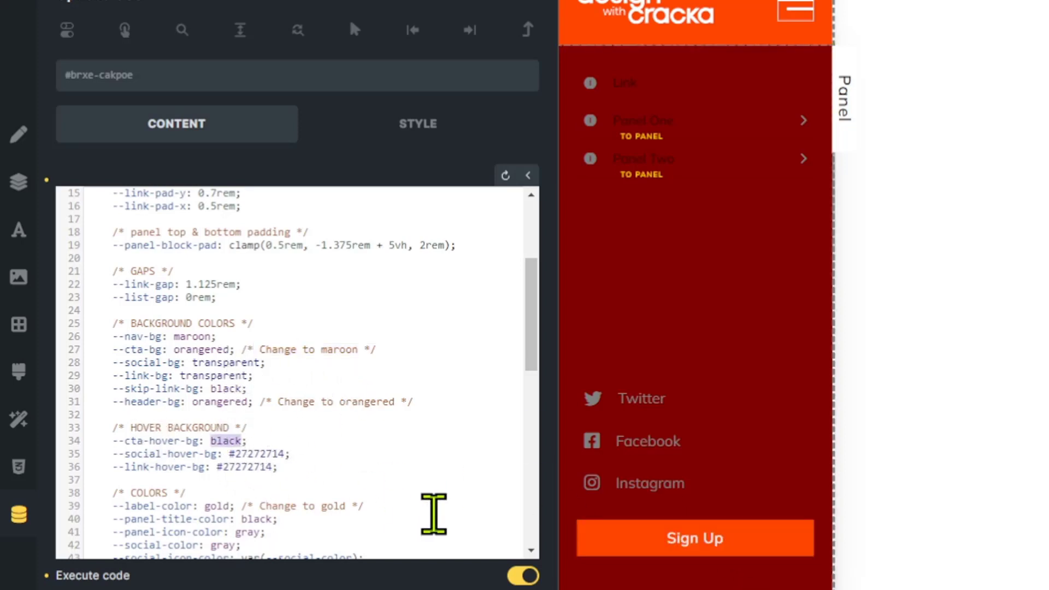
text(orange)
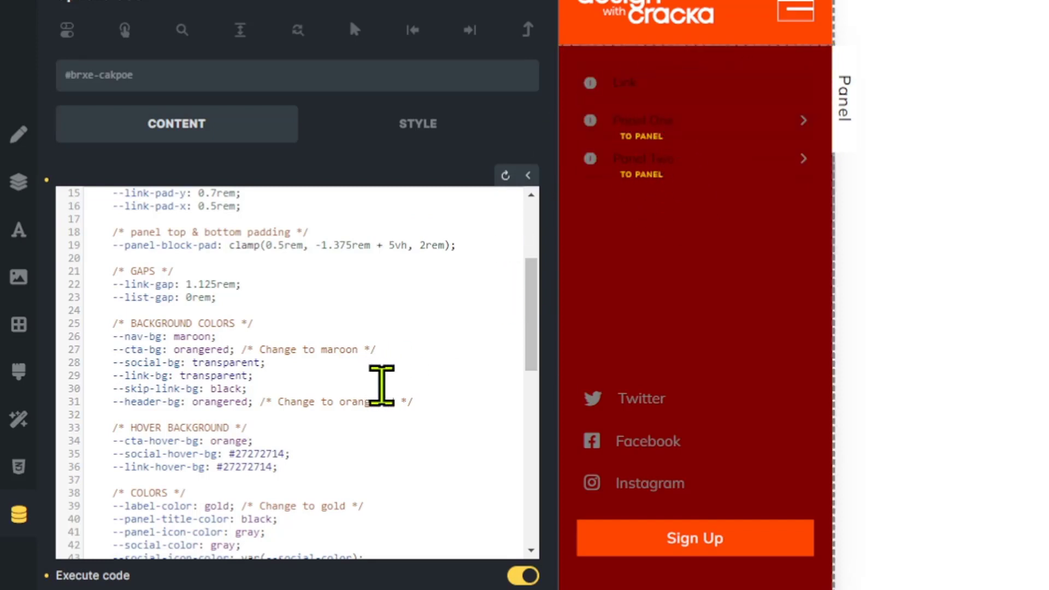
Step: Set --panel-link-color to white and --link-hover-color to gold in the Options CSS
scroll(281, 383, down, 5)
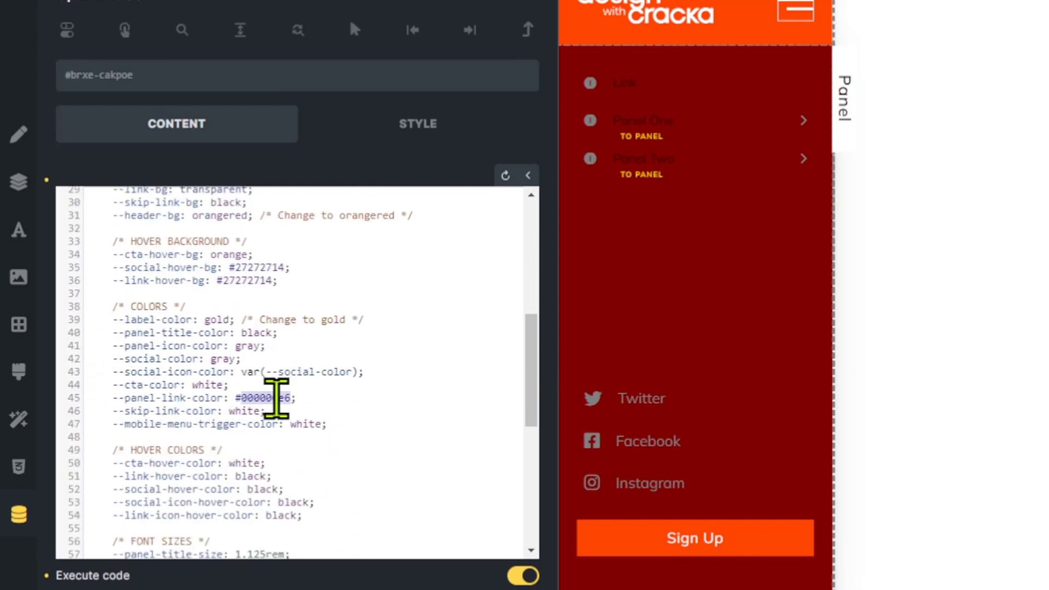
text(e)
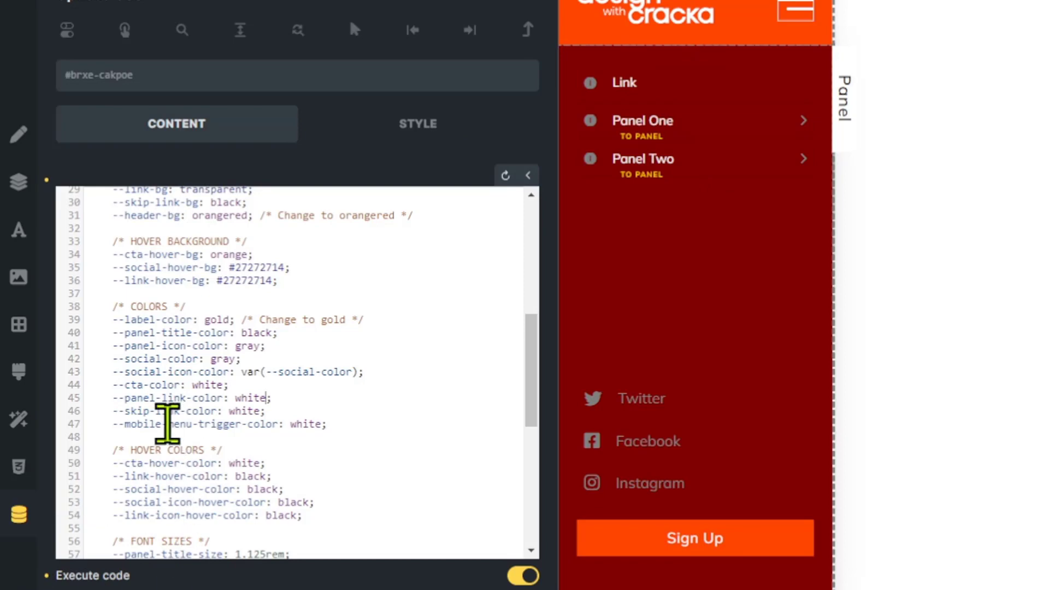
scroll(263, 448, down, 3)
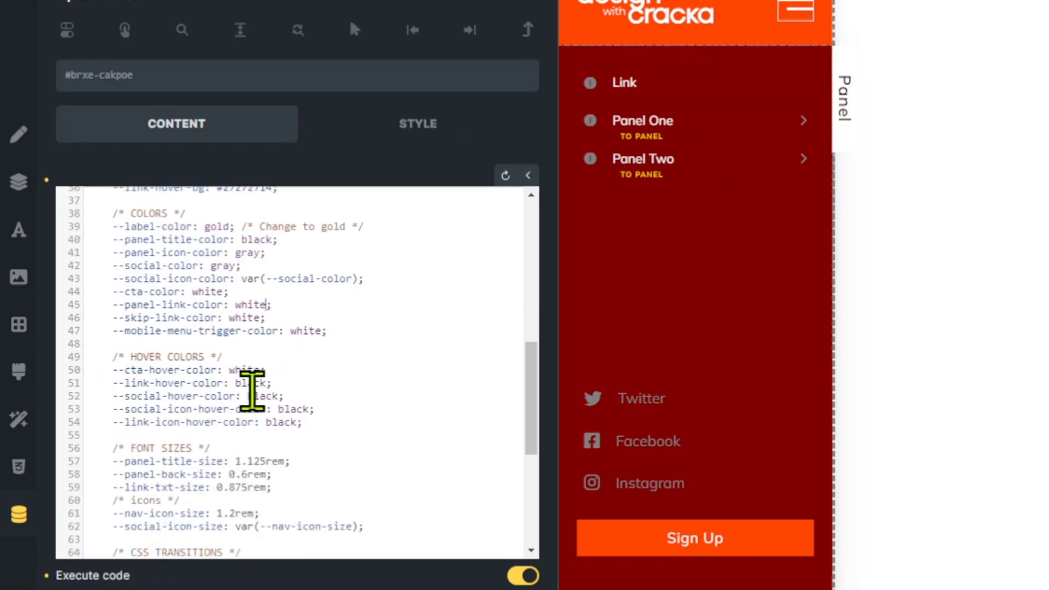
double_click(247, 384)
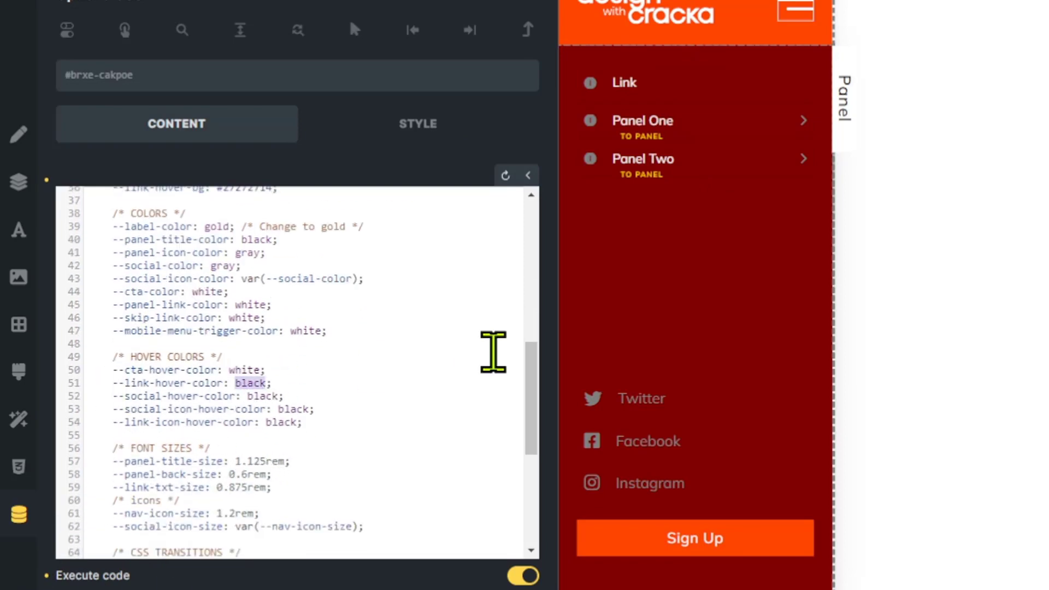
text(gold)
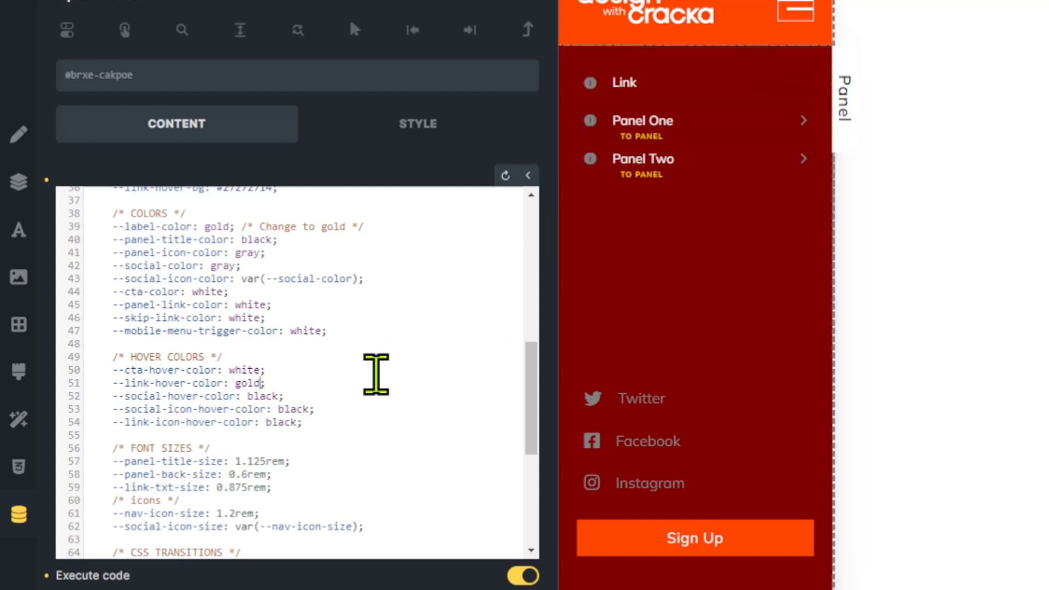
click(375, 366)
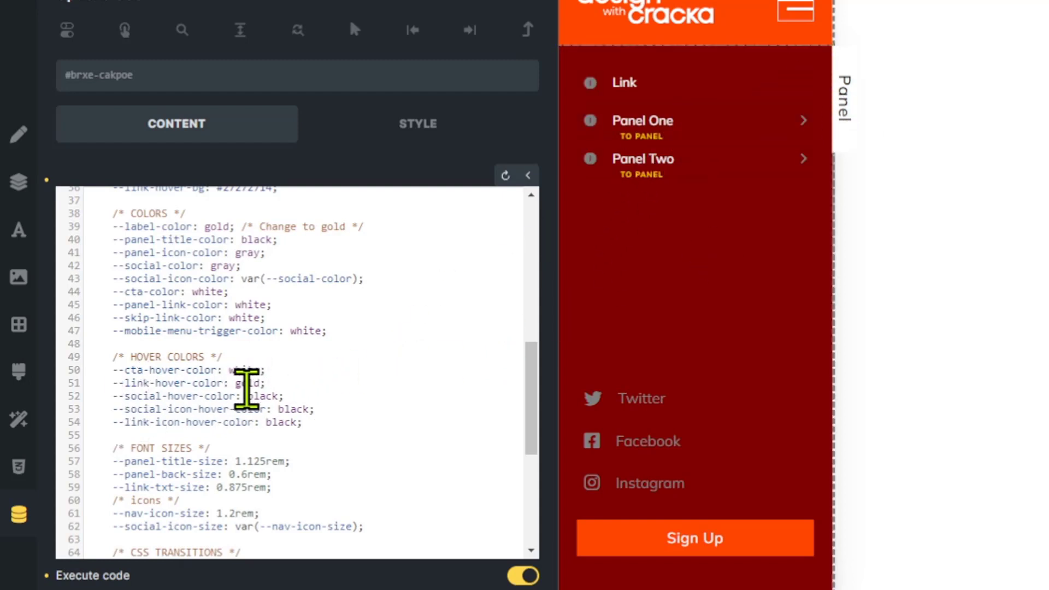
click(301, 378)
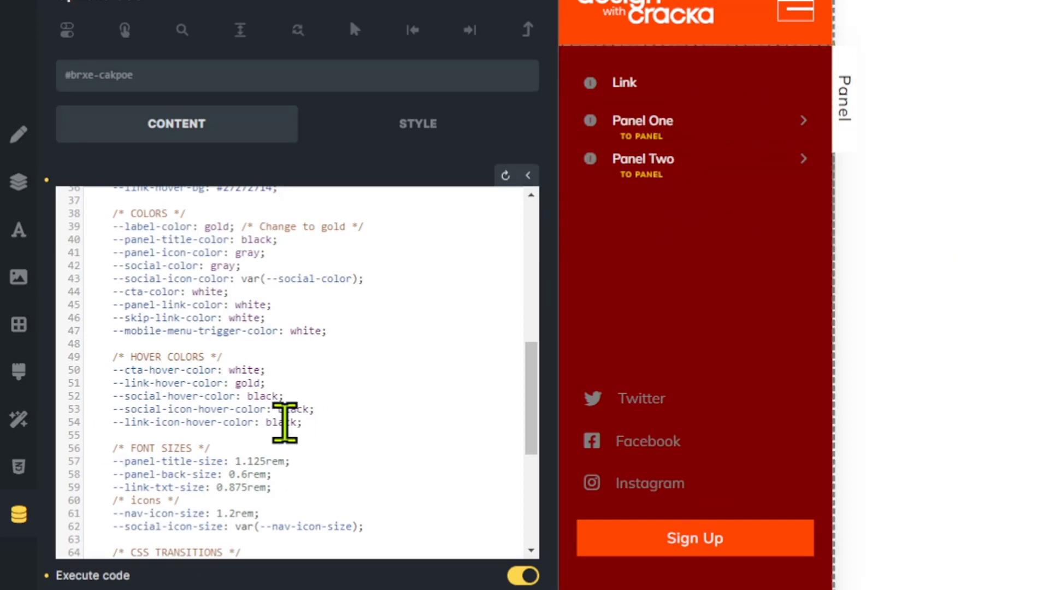
Step: Set --link-icon-hover-color to gold, and try gold for --panel-icon-color before settling on white
double_click(284, 422)
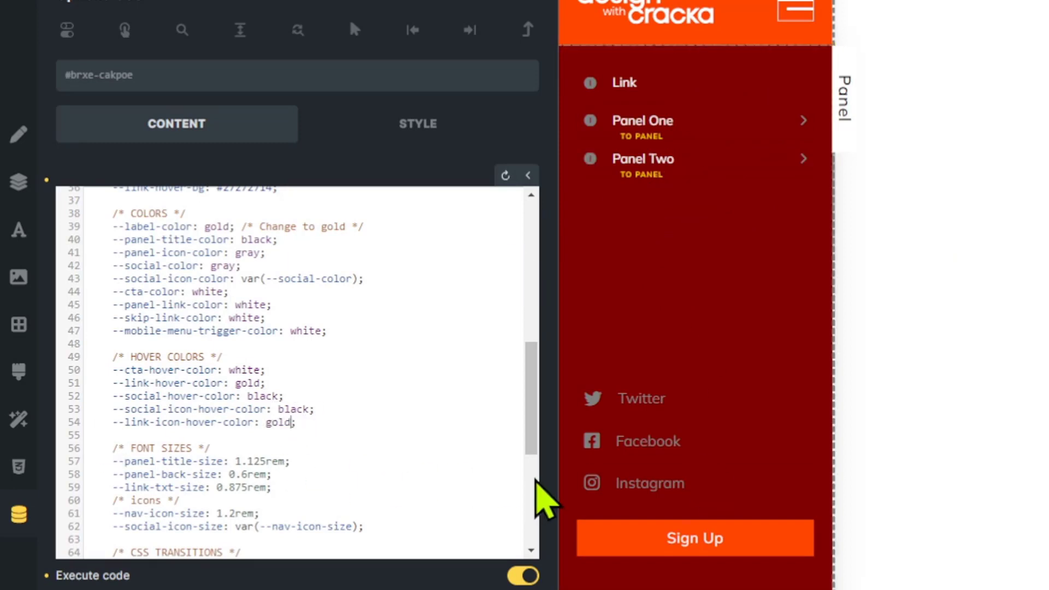
scroll(100, 356, up, 3)
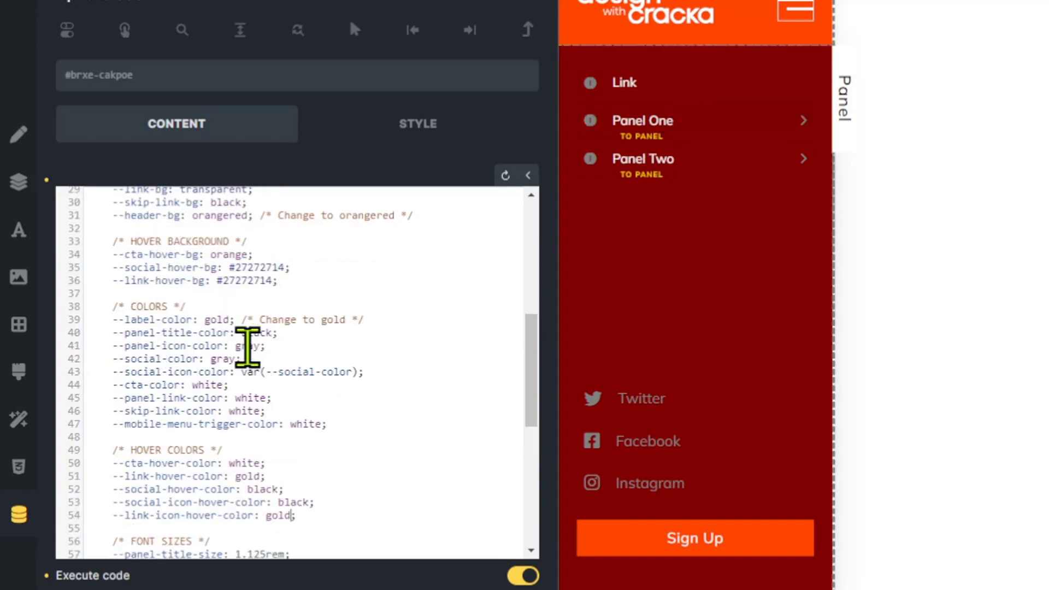
double_click(247, 346)
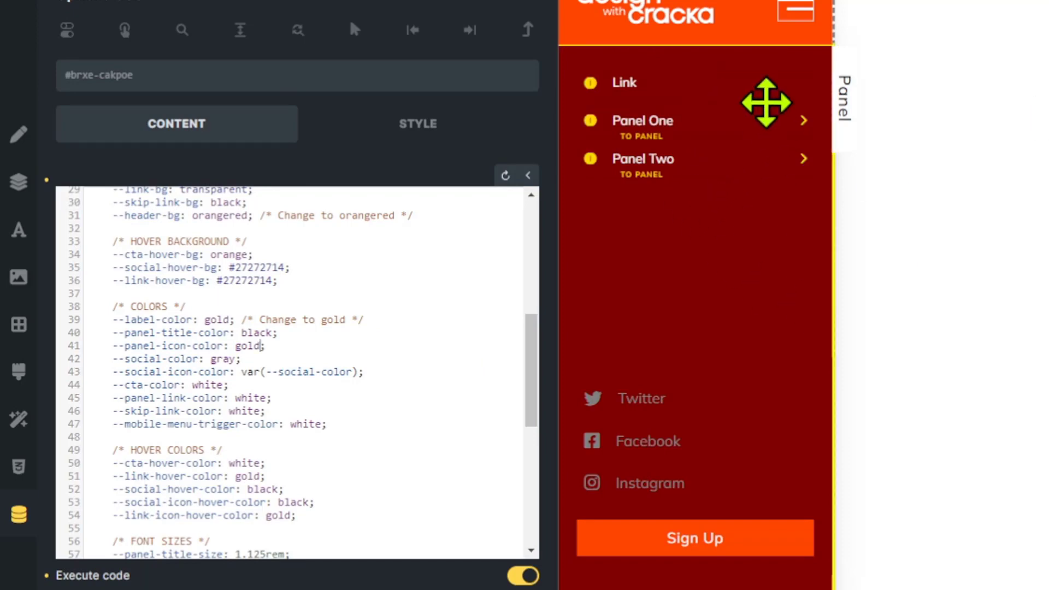
double_click(247, 346)
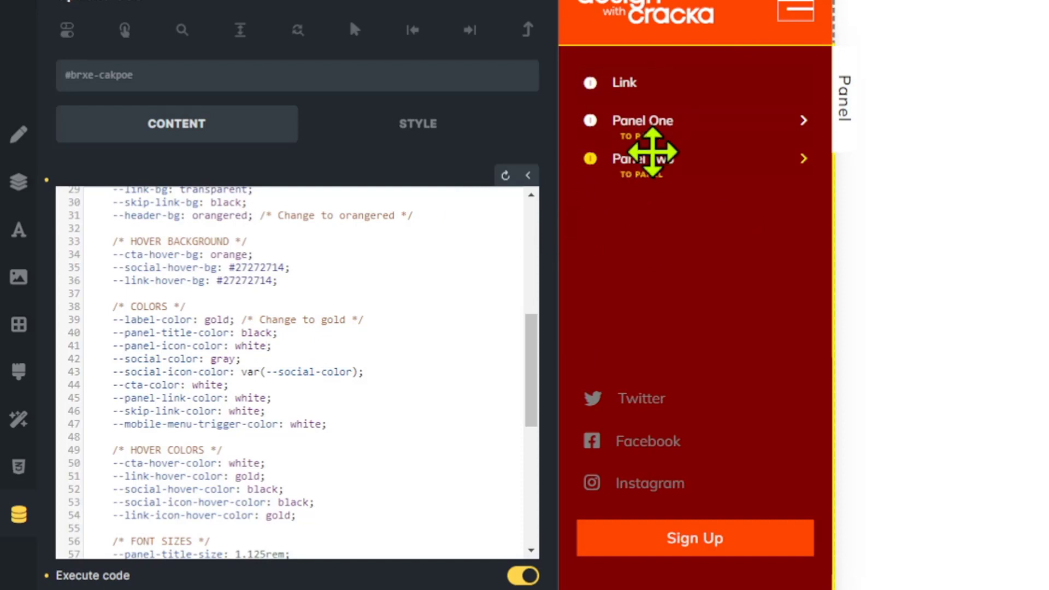
Step: Set --social-color to white and replace the --social-icon-color variable reference with gold
scroll(663, 290, down, 2)
scroll(241, 410, up, 2)
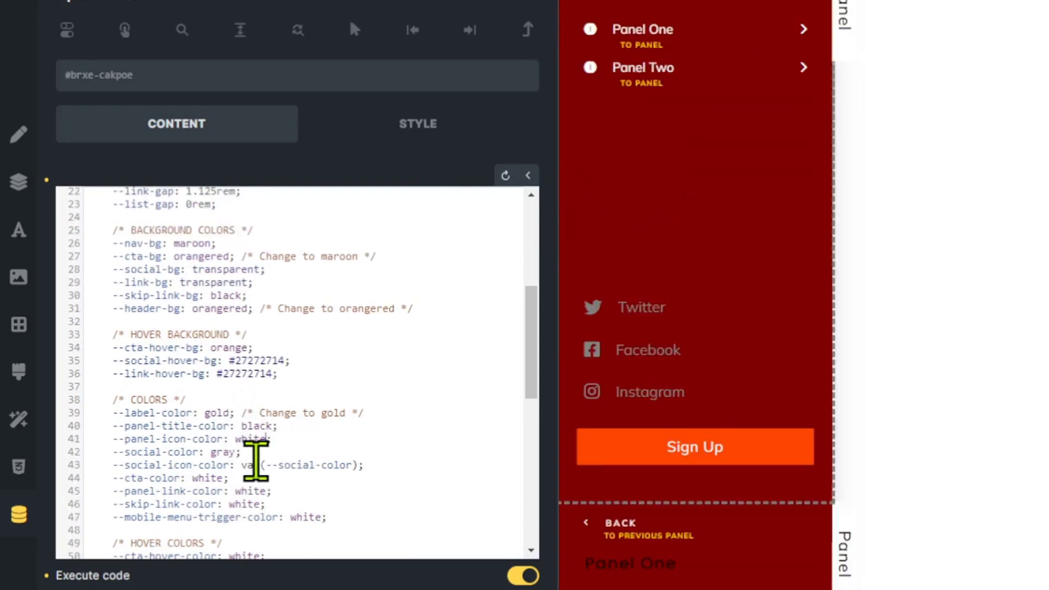
double_click(222, 452)
text(whit)
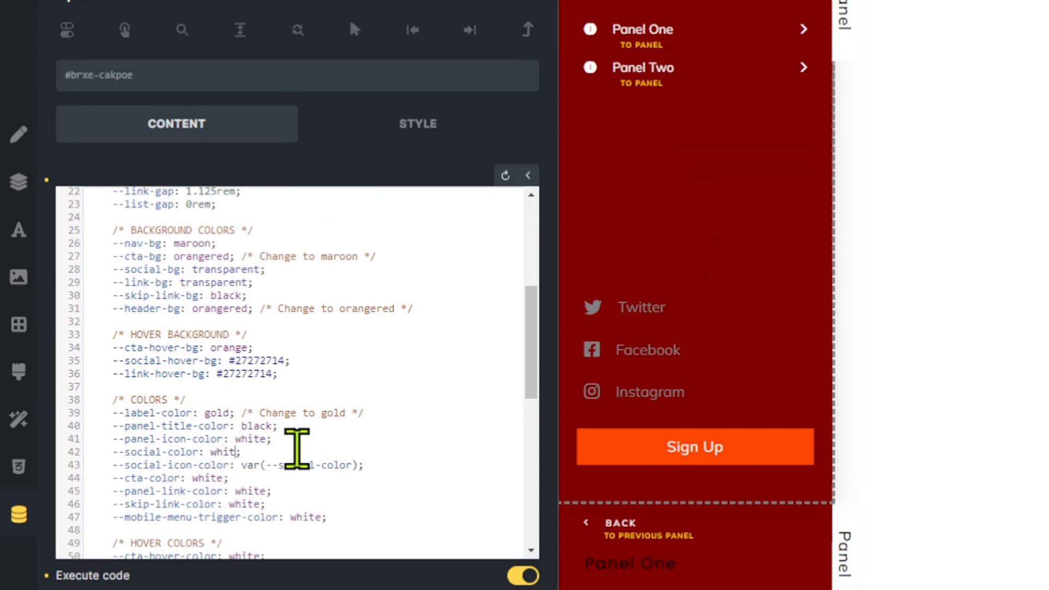
text(e)
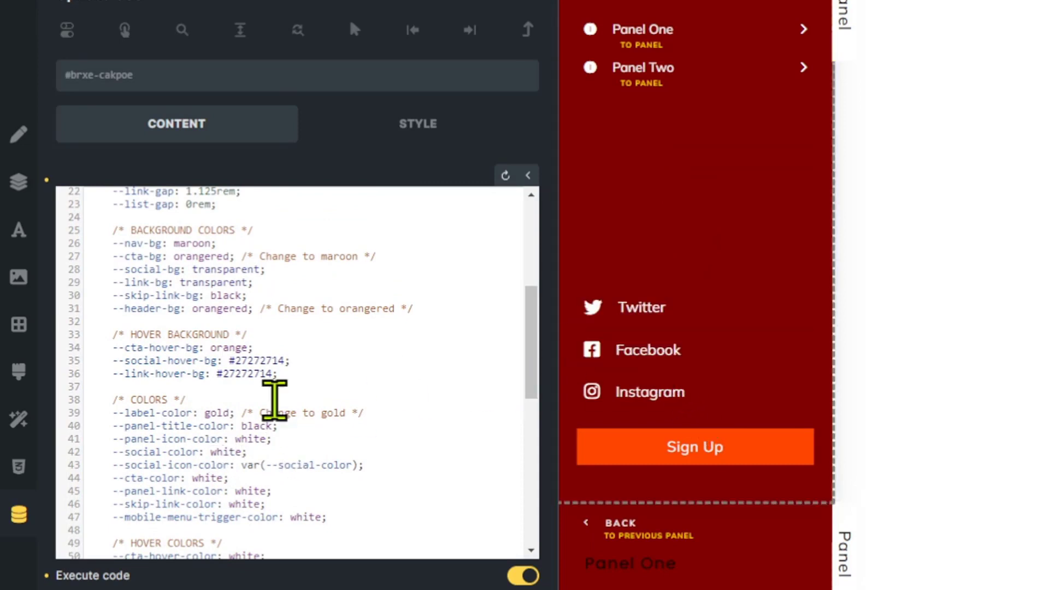
scroll(274, 401, down, 2)
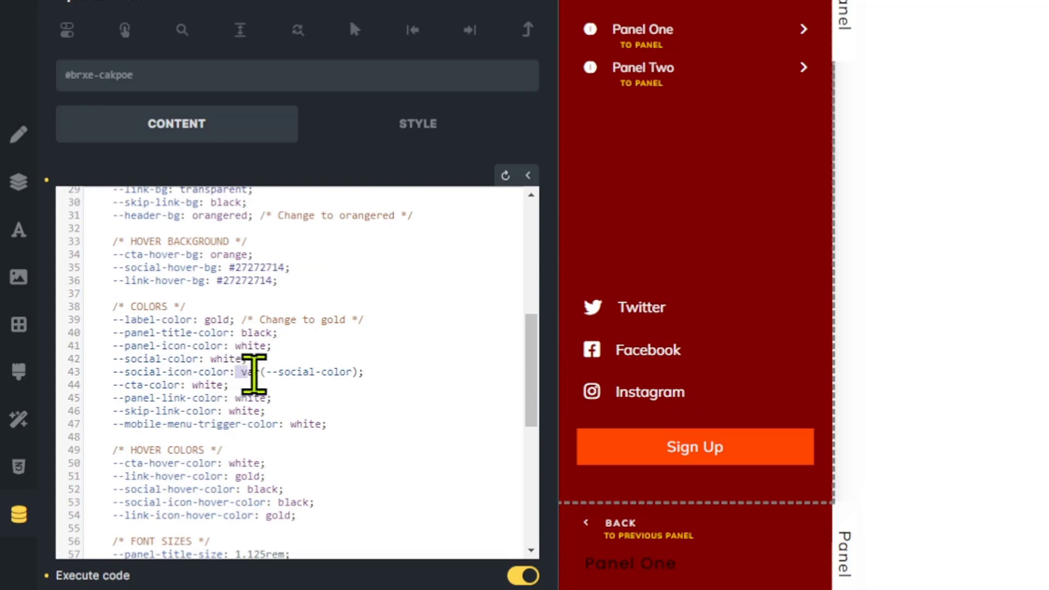
drag(254, 375, 363, 374)
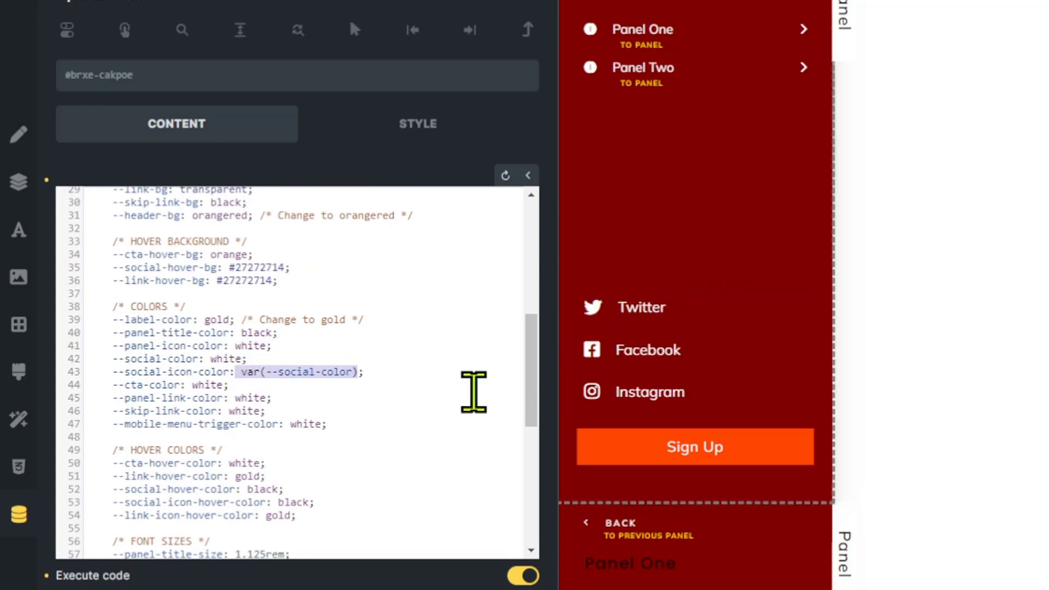
key(BackSpace)
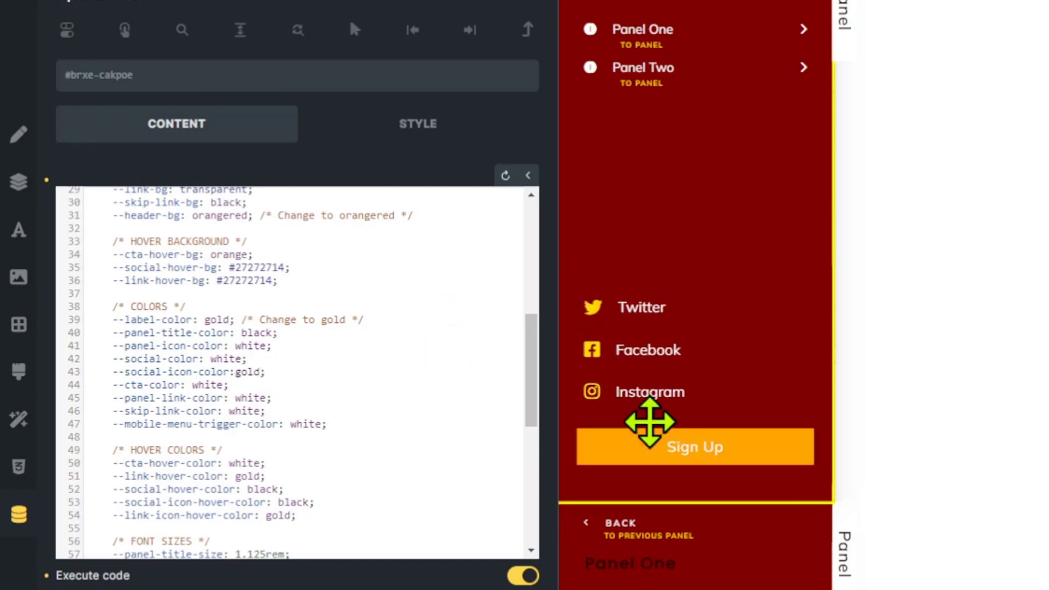
Step: Set both --social-hover-color and --social-icon-hover-color to gold in the hover colors section
scroll(317, 368, down, 3)
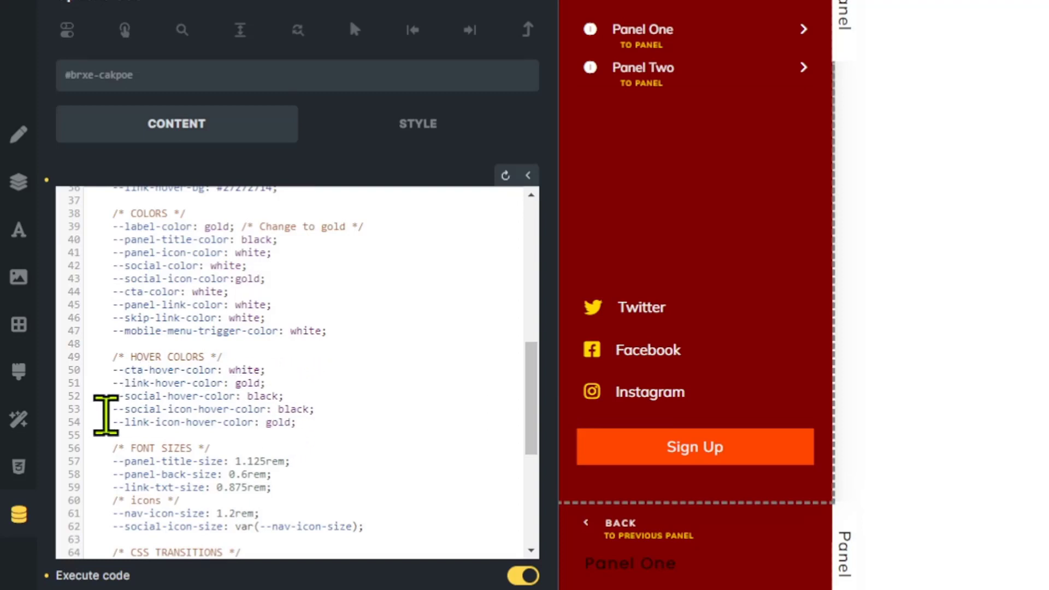
double_click(258, 396)
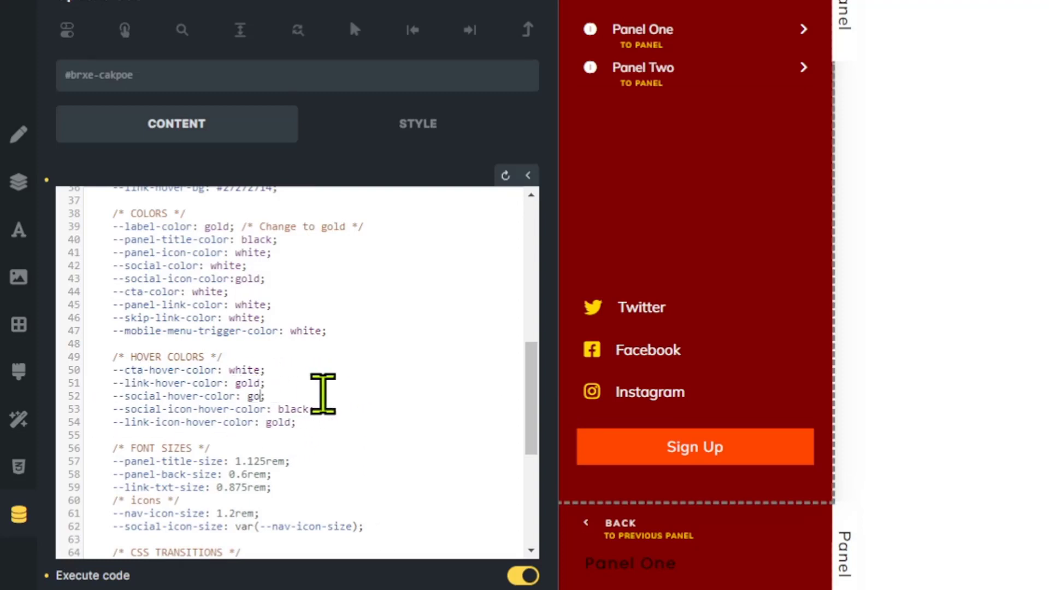
text(gold)
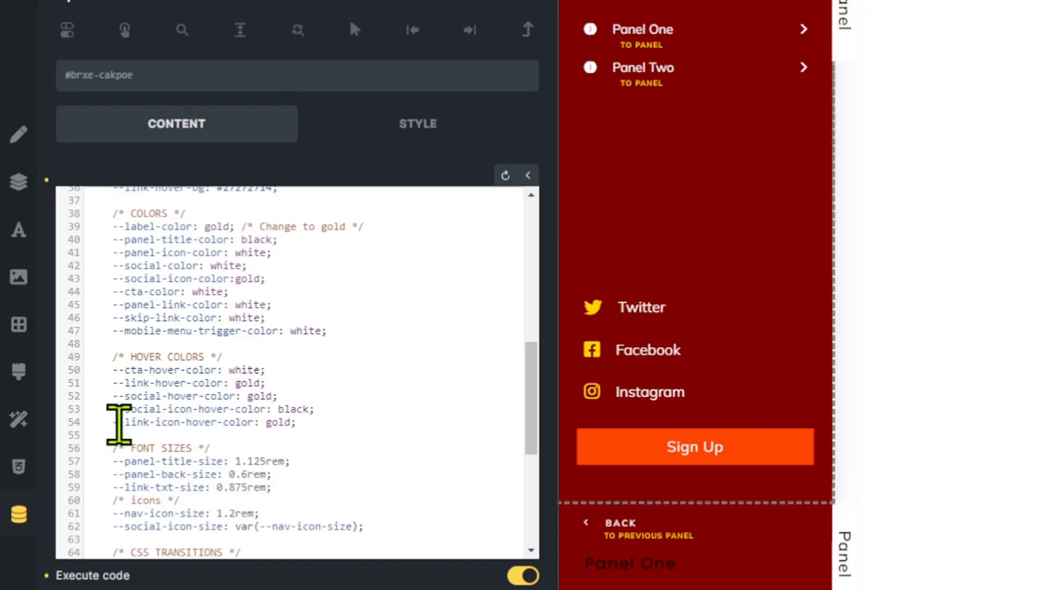
click(282, 414)
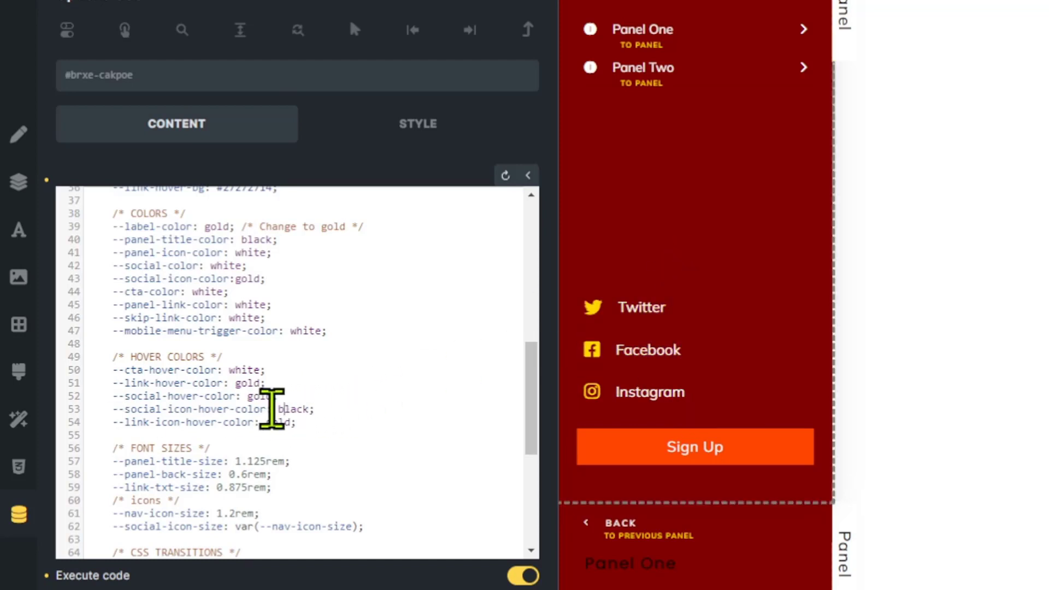
double_click(290, 408)
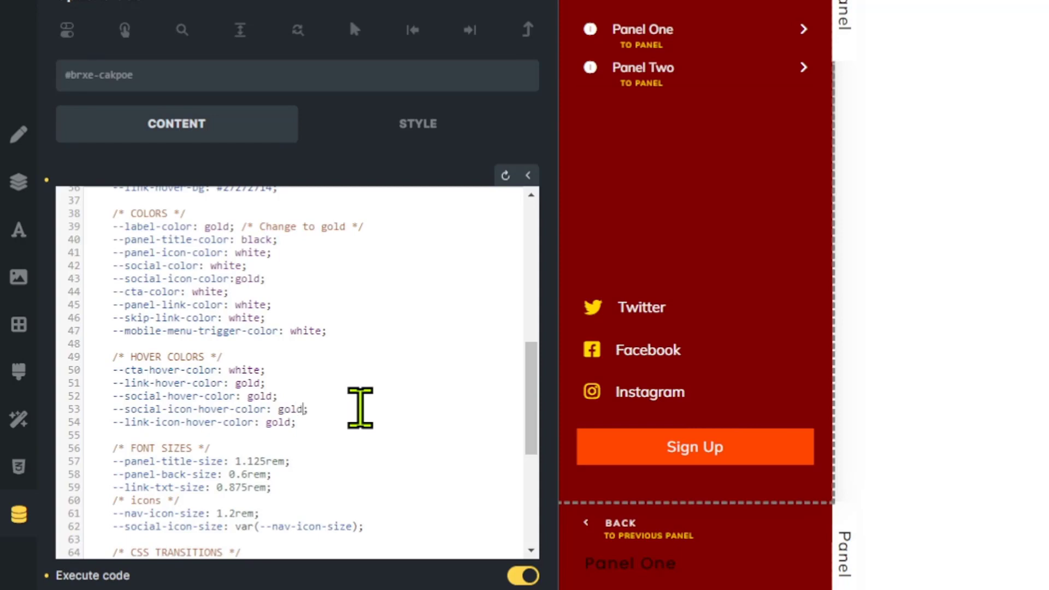
Step: Set --panel-title-color to white and review the recolored sidebar panels in the canvas
scroll(719, 399, down, 3)
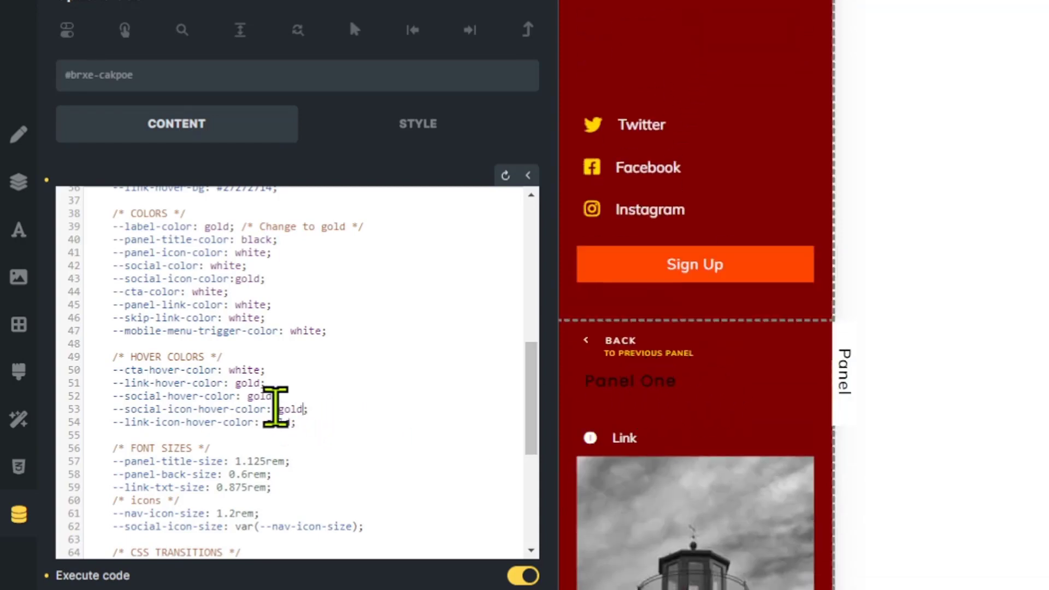
scroll(276, 407, up, 2)
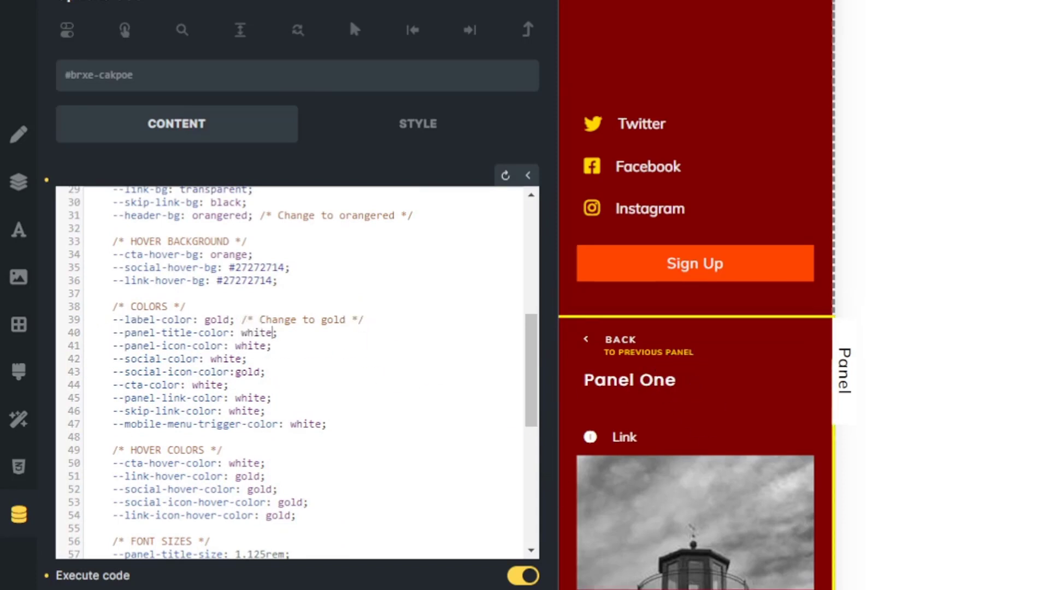
scroll(754, 580, down, 3)
scroll(713, 470, up, 6)
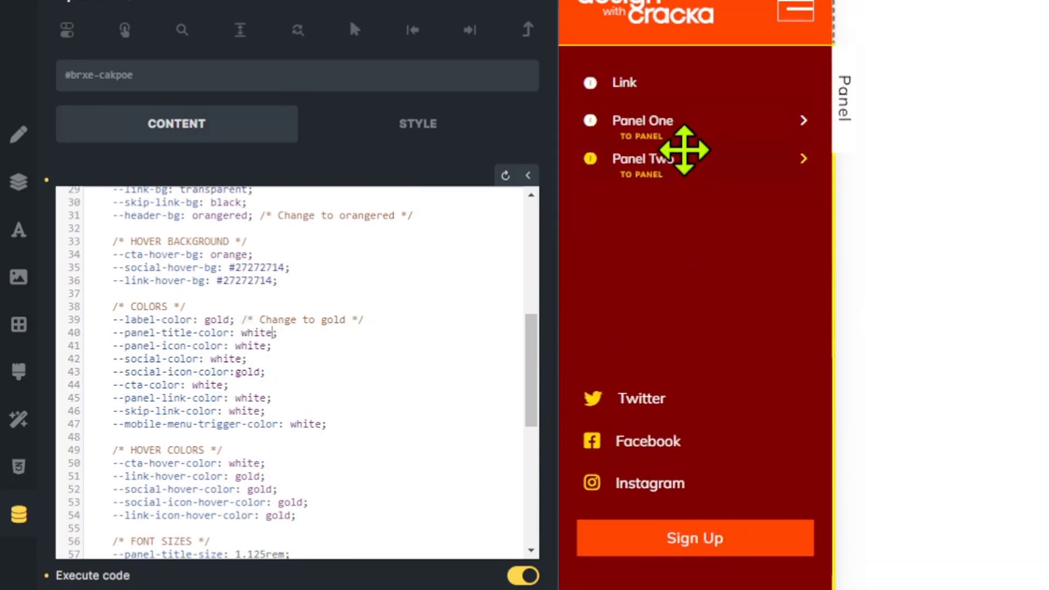
scroll(684, 153, down, 4)
scroll(711, 44, up, 4)
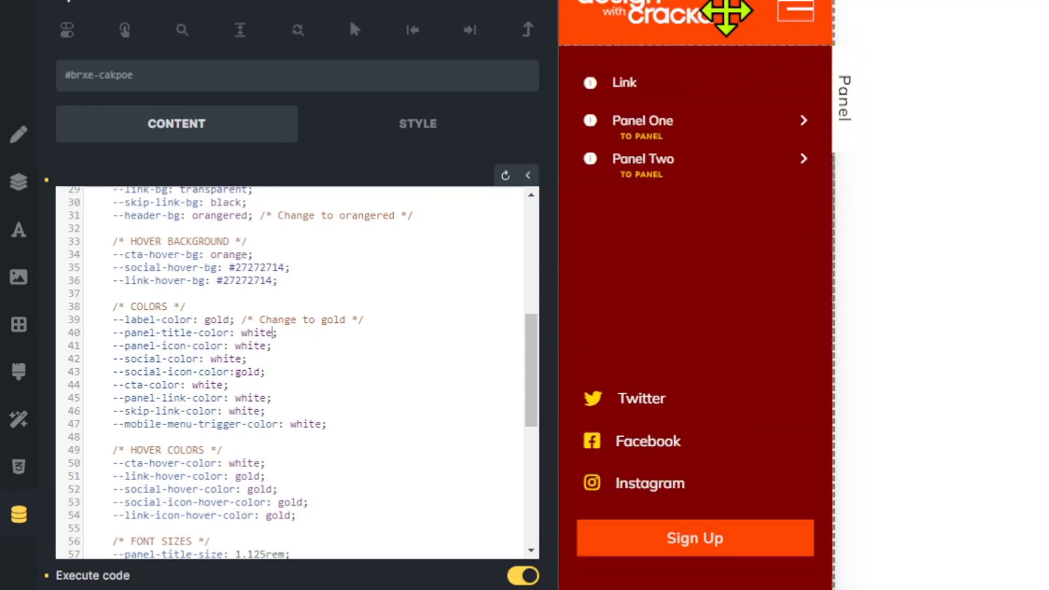
Step: Set --header-bg to black in the background colors section of the Options CSS
scroll(350, 382, up, 4)
scroll(346, 399, up, 2)
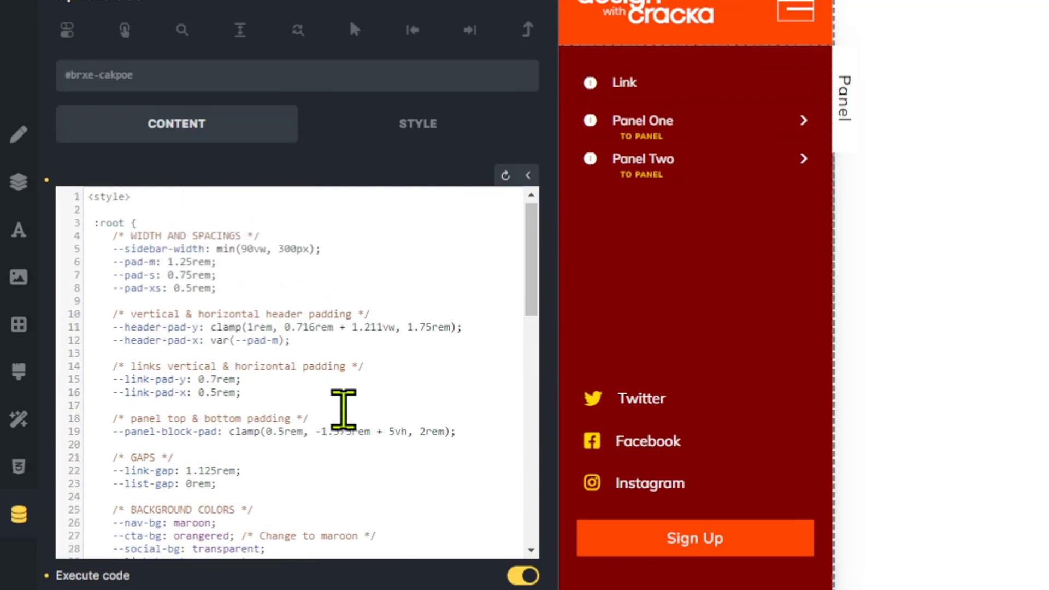
scroll(290, 427, down, 4)
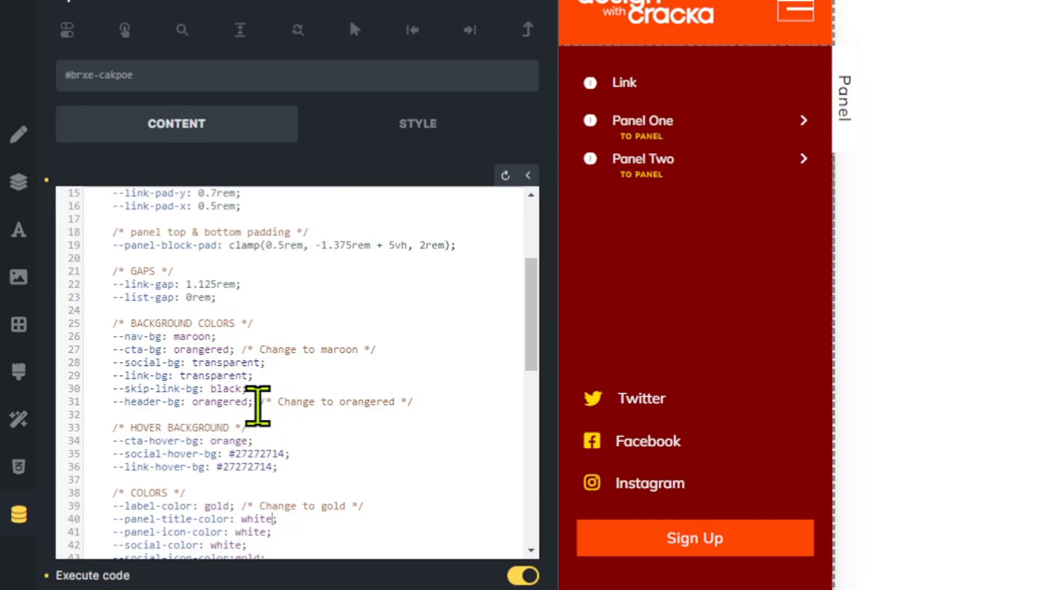
double_click(227, 403)
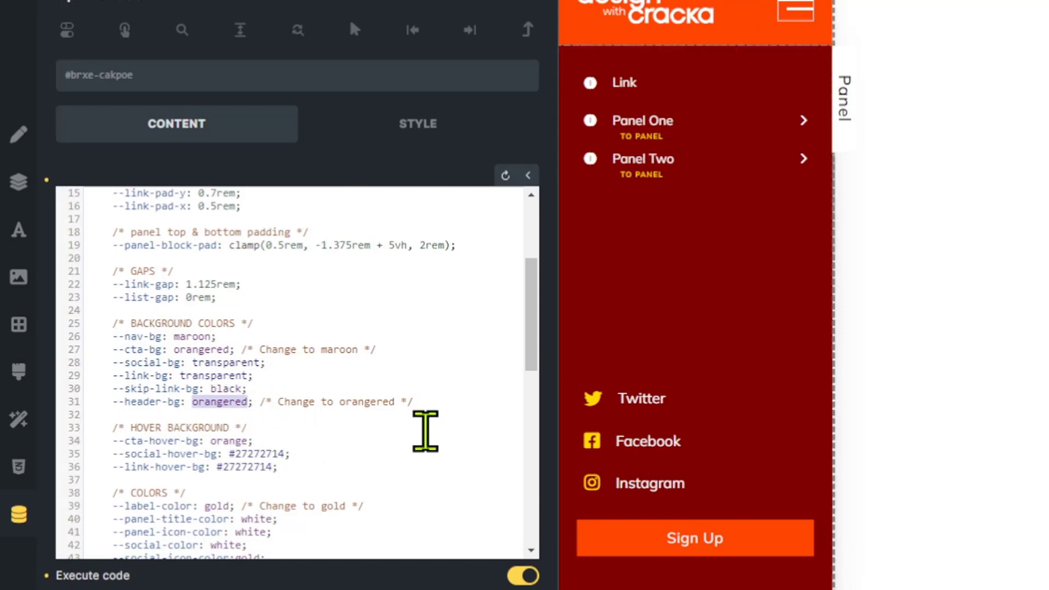
text(blc)
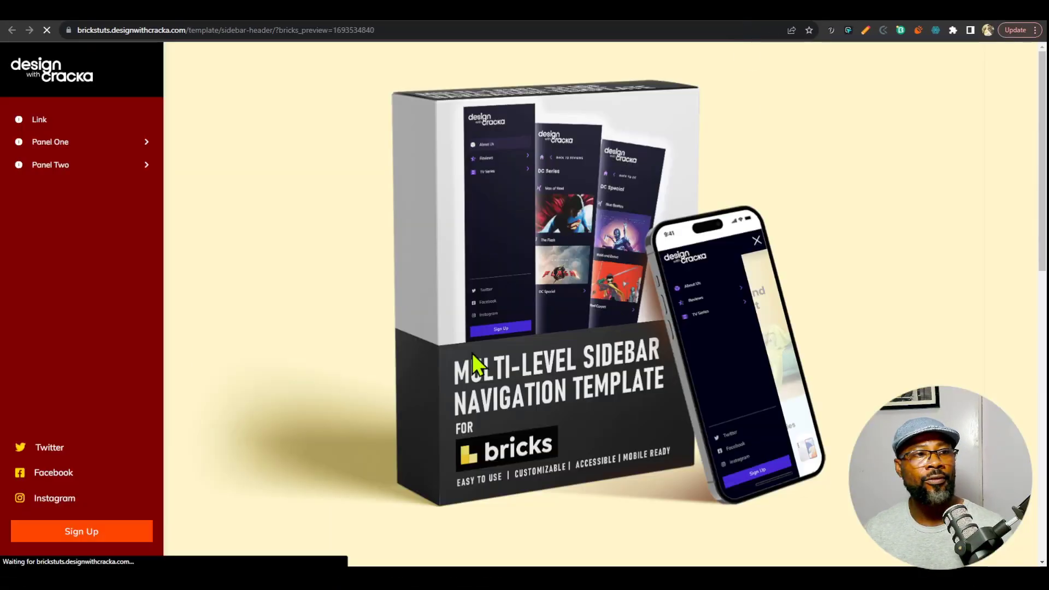
Step: Check the recolored sidebar in the page preview, opening Panel Two, returning home, and examining hover and focus styling
click(121, 163)
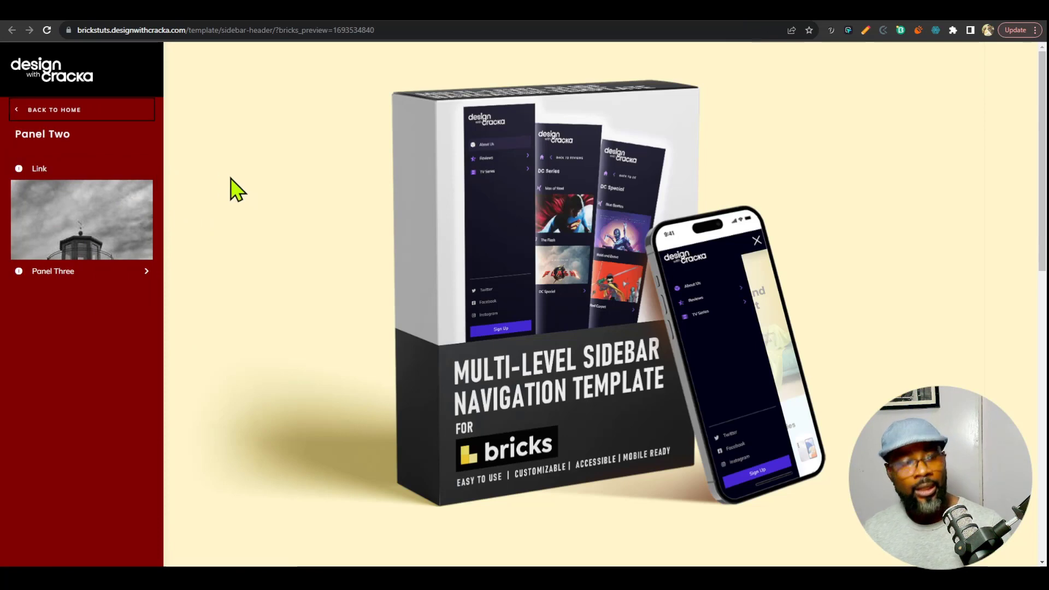
click(75, 114)
scroll(101, 451, down, 4)
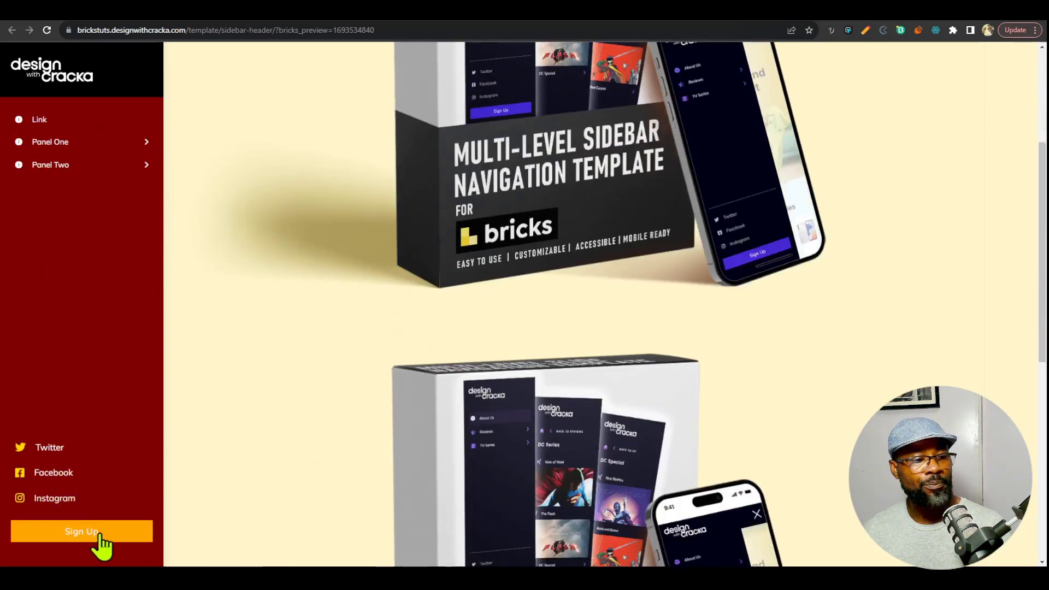
scroll(76, 451, up, 3)
scroll(75, 459, up, 1)
click(93, 164)
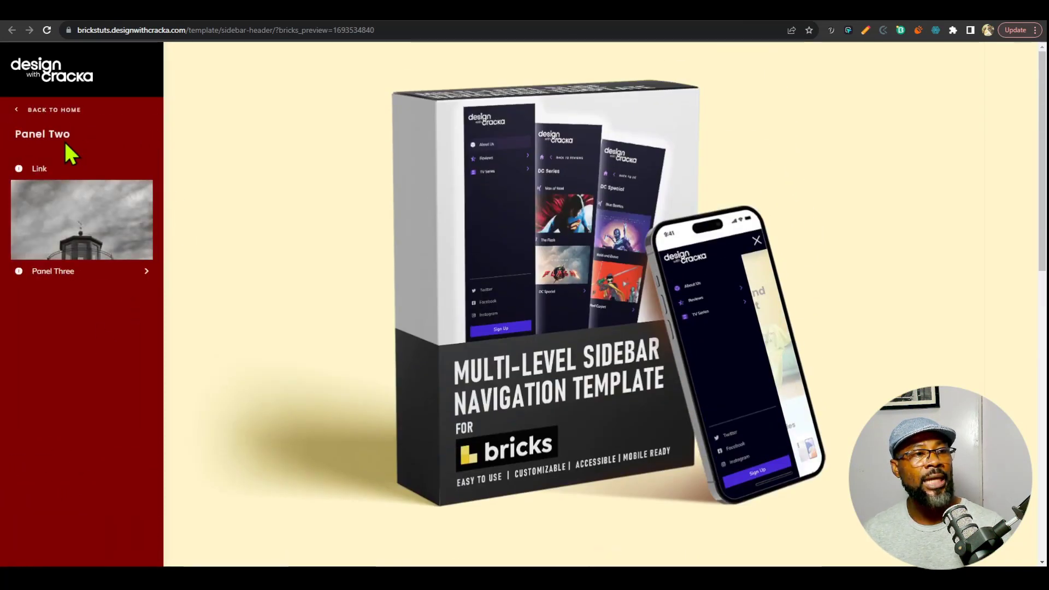
click(86, 111)
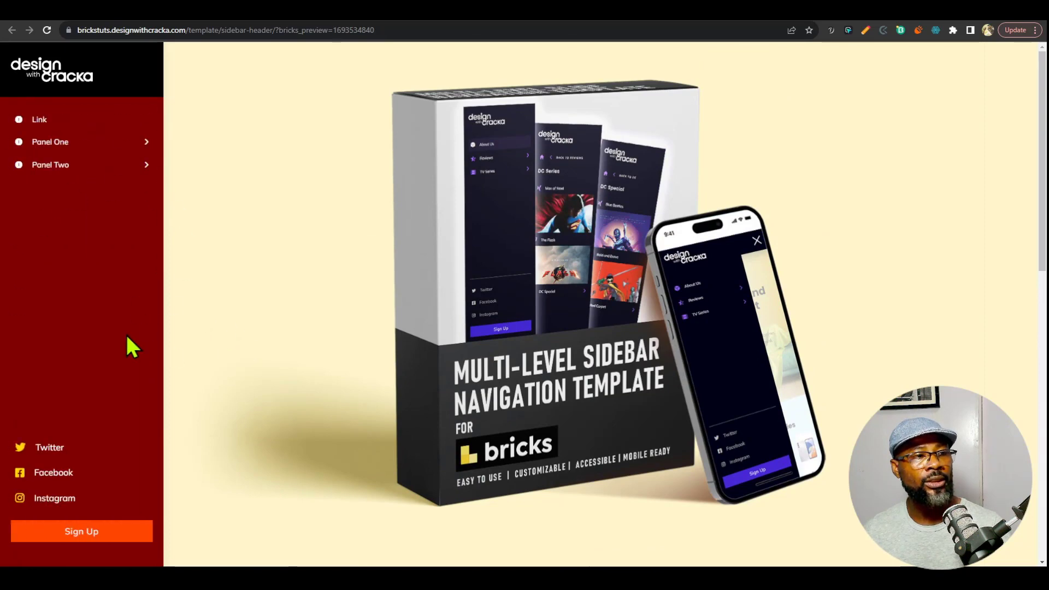
key(Tab)
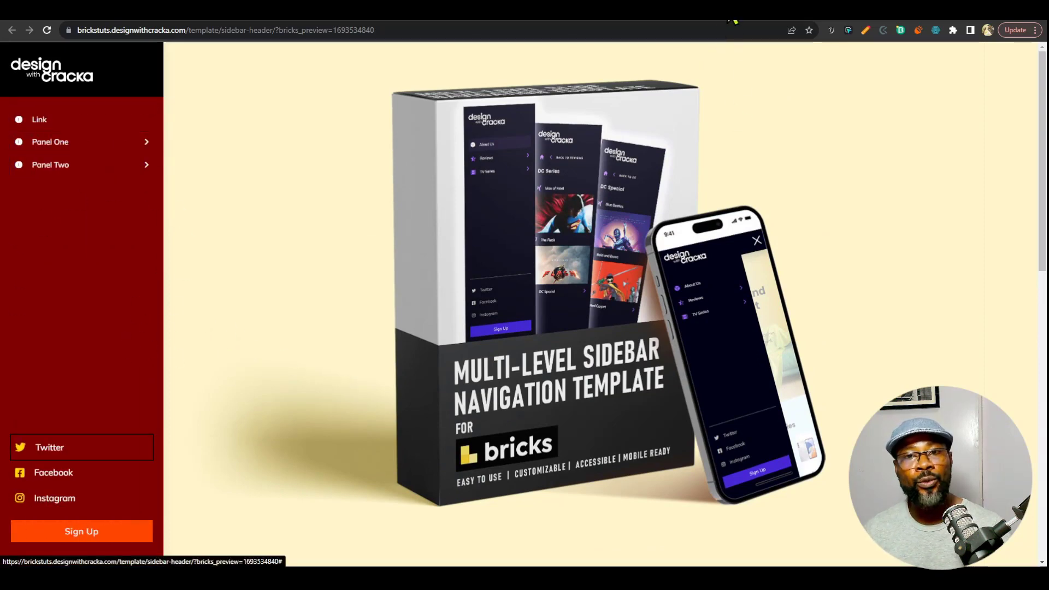
Step: Set --focus-outline-color to white and --focus-outline-width to 4px in the focus styles, and save the template
click(651, 14)
scroll(211, 319, down, 2)
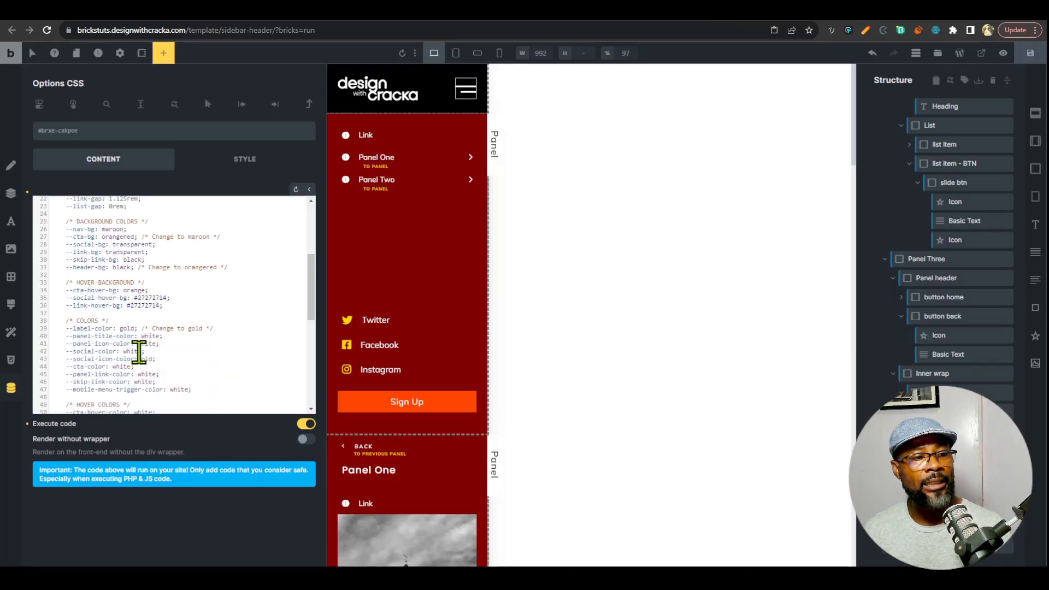
scroll(182, 344, down, 12)
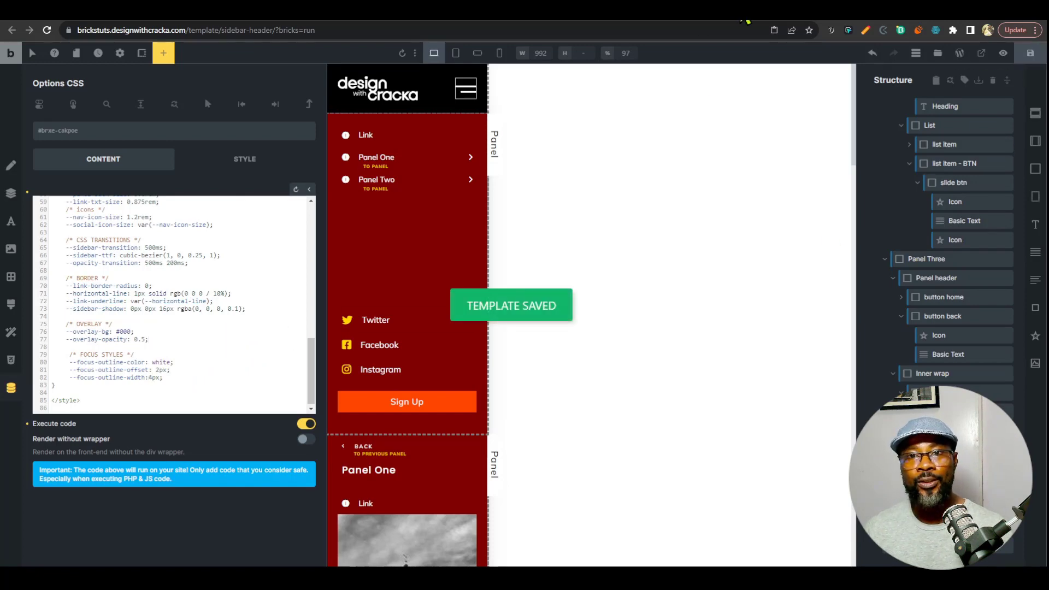
Step: Move keyboard focus back and forth through the home panel's links in the page preview to examine the focus outline
click(738, 7)
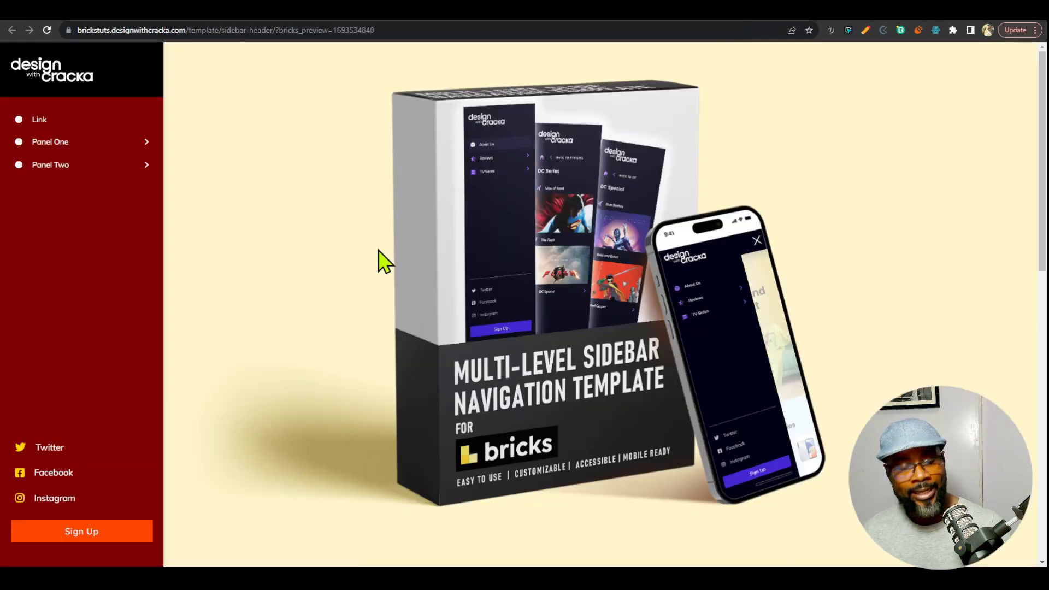
key(Tab)
key(Tab)
key(Tab)
key(Tab)
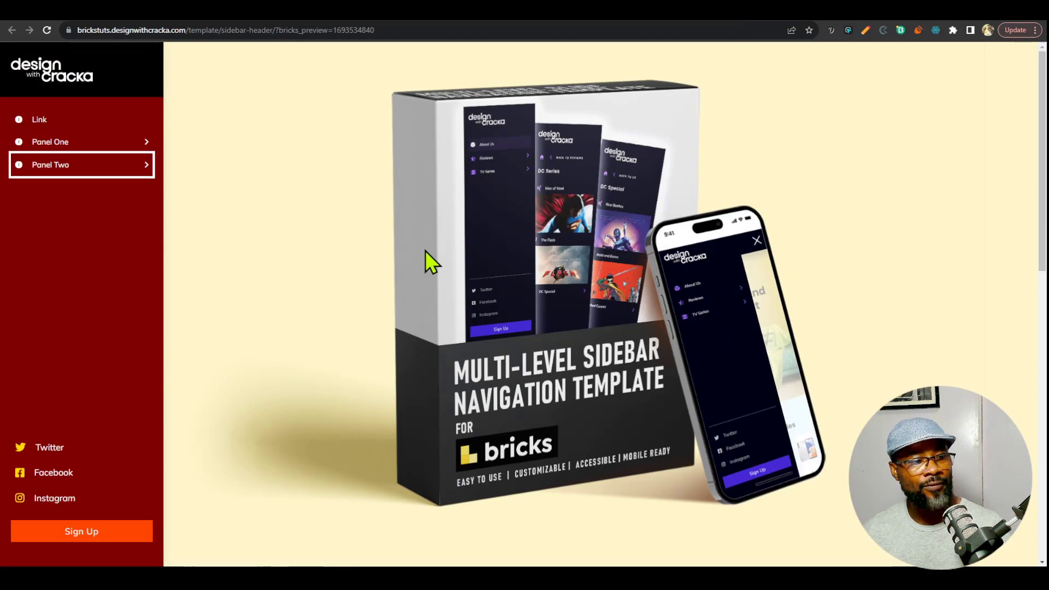
key(Tab)
key(Tab)
key(Tab)
key(shift+Tab)
key(shift+Tab)
key(shift+Tab)
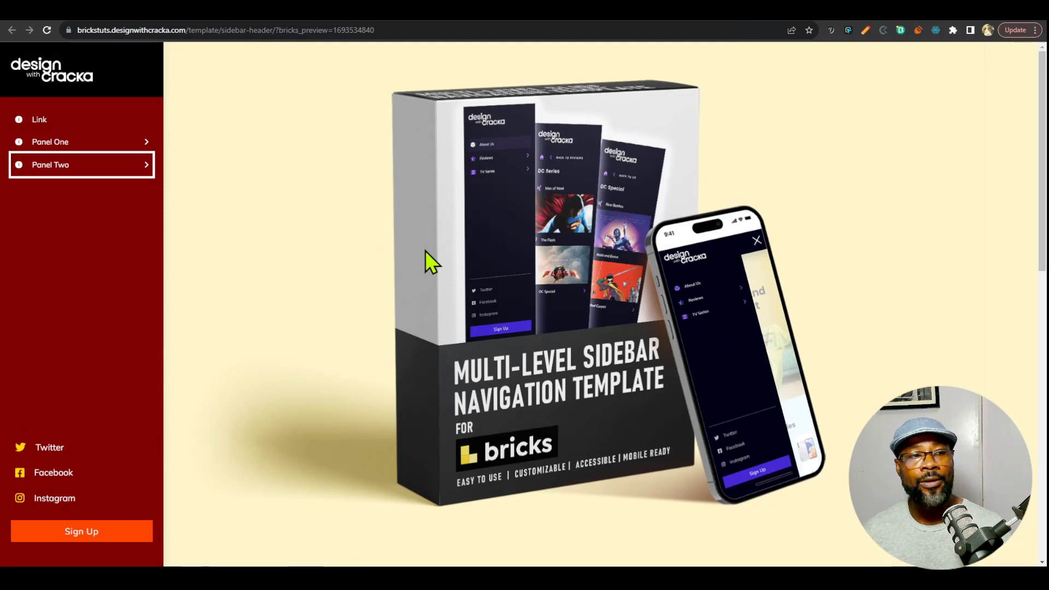
key(shift+Tab)
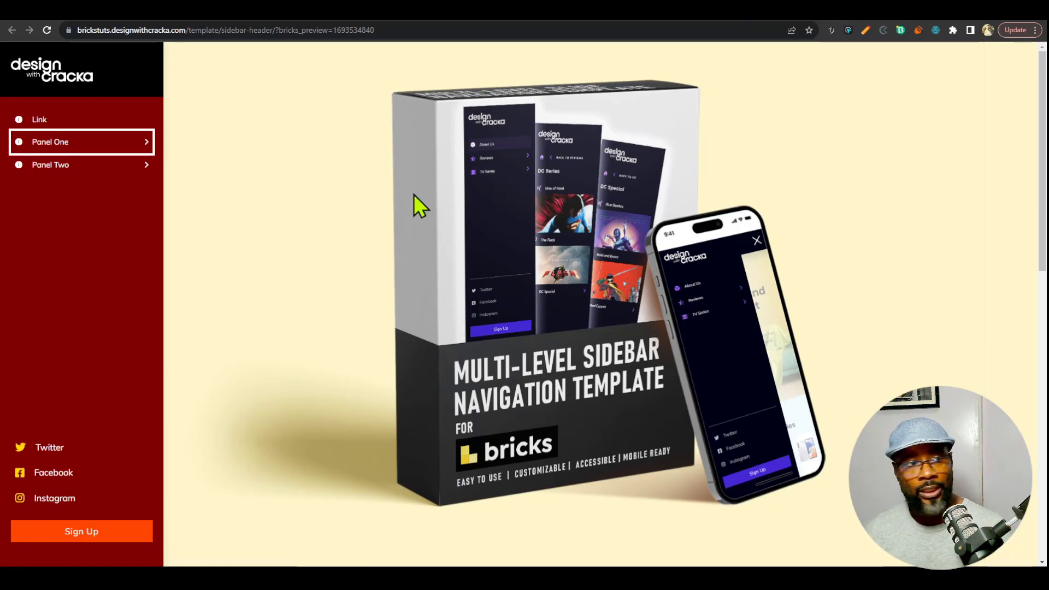
key(Tab)
key(Tab)
key(Tab)
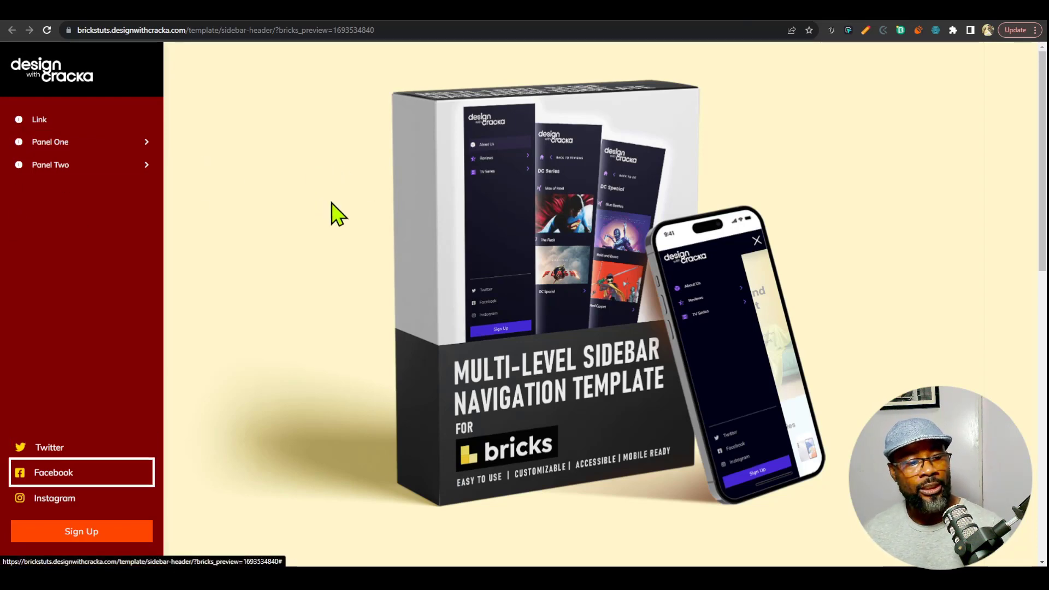
key(Tab)
key(Tab)
key(shift+Tab)
key(shift+Tab)
key(shift+Tab)
key(shift+Tab)
key(shift+Tab)
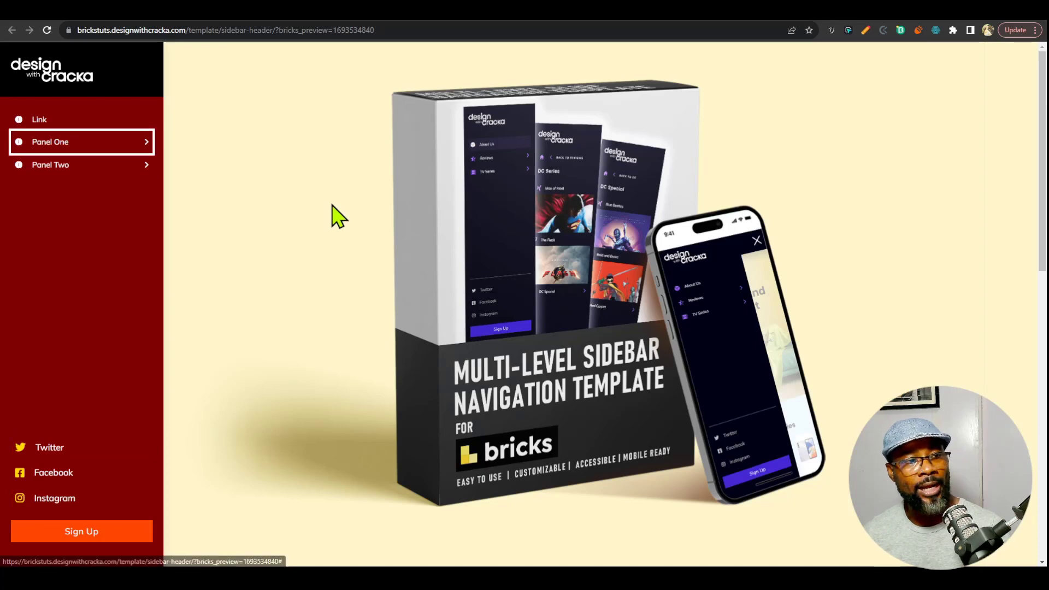
Step: Test opening Panel One and returning home with keyboard navigation, ending with focus on Panel Two
key(Return)
key(Return)
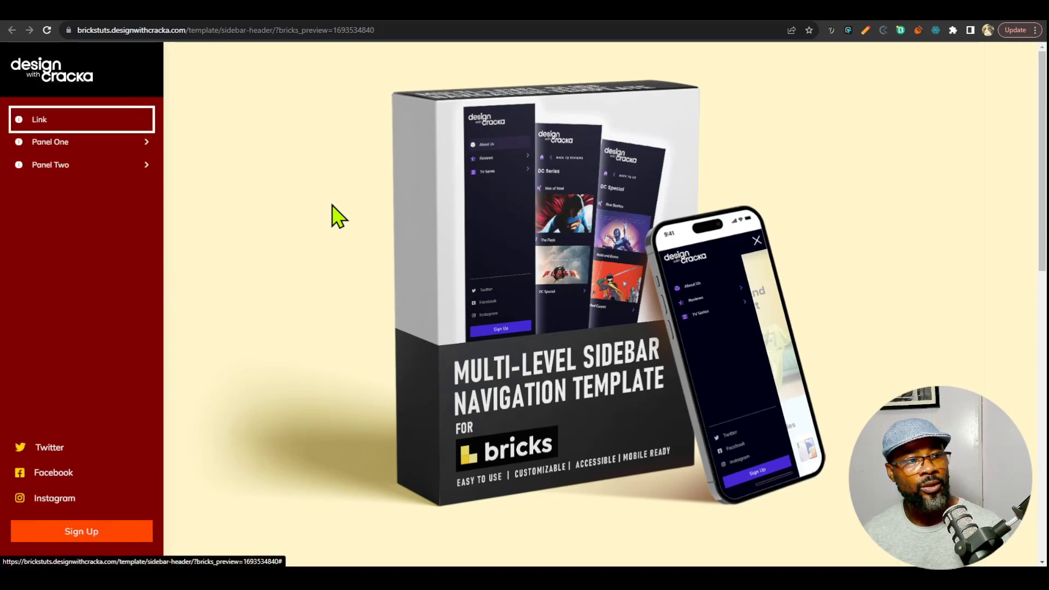
key(Tab)
key(Return)
key(Return)
key(Tab)
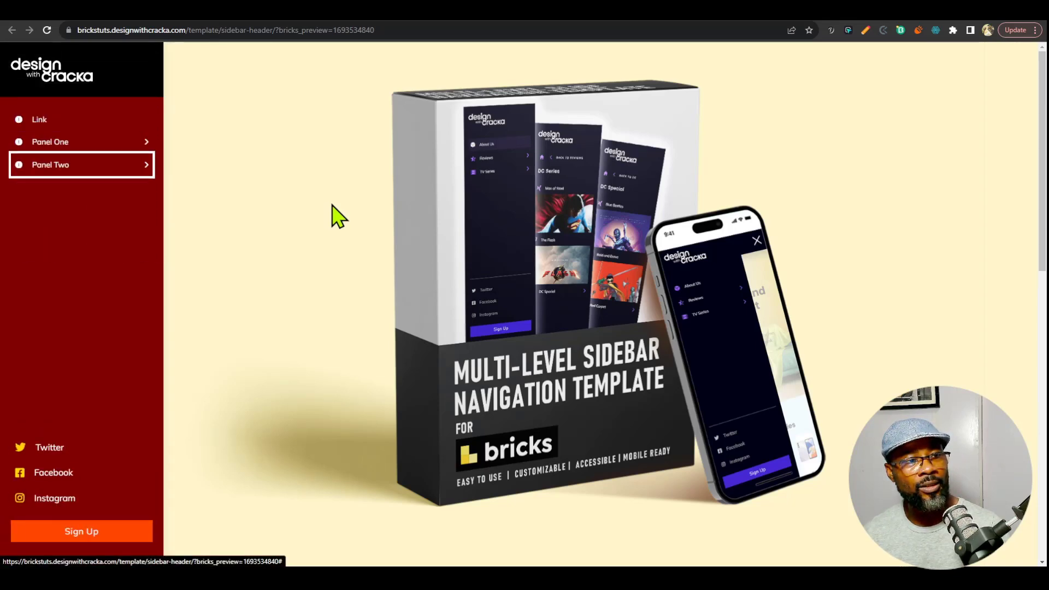
Step: Test keyboard navigation from Panel Two into Panel Three and back to the home panel
key(Return)
key(Tab)
key(Tab)
key(Tab)
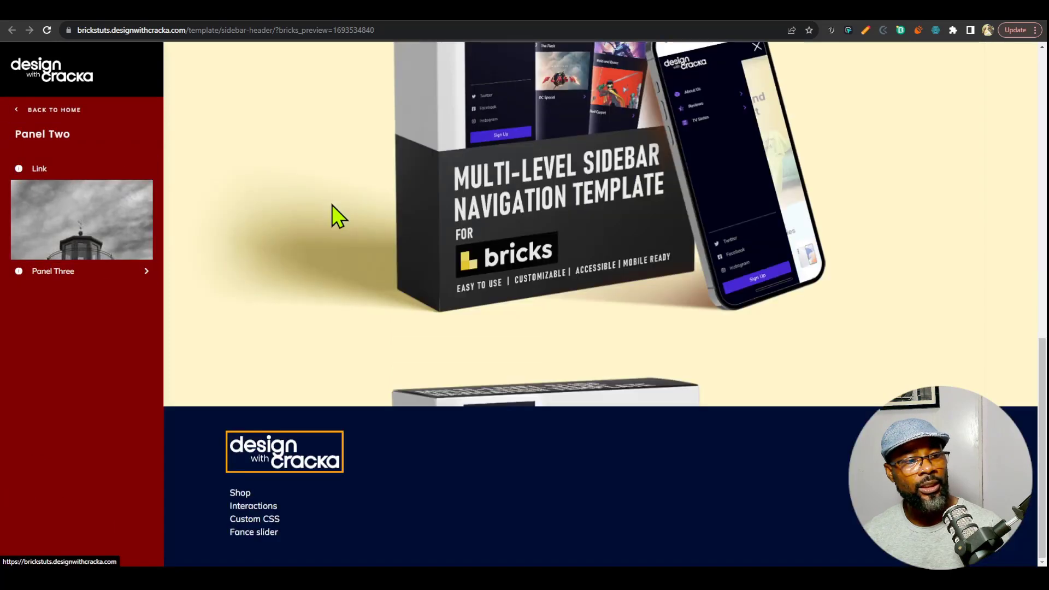
key(shift+Tab)
key(Return)
key(Return)
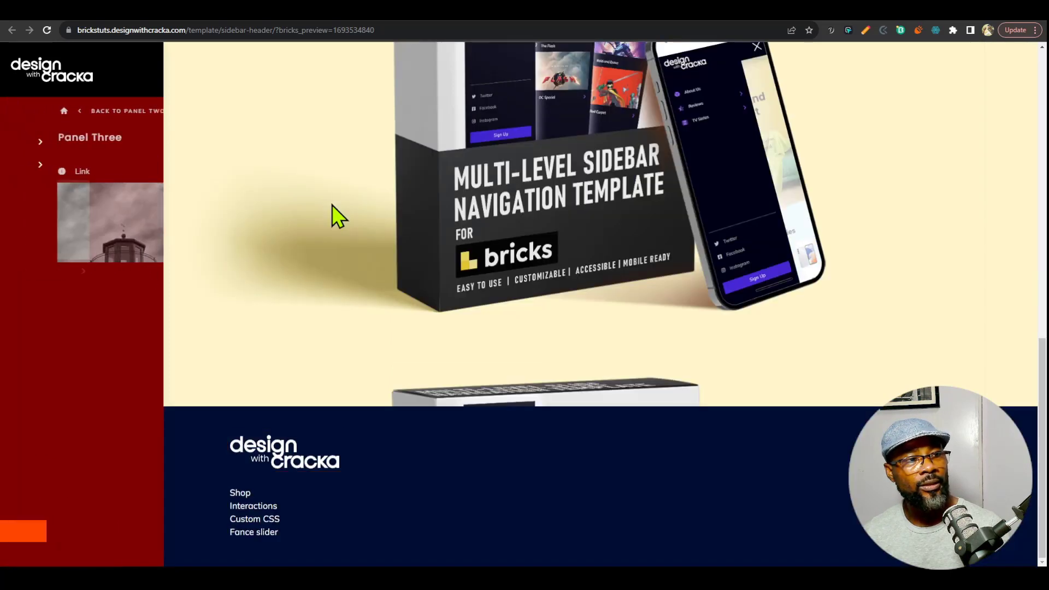
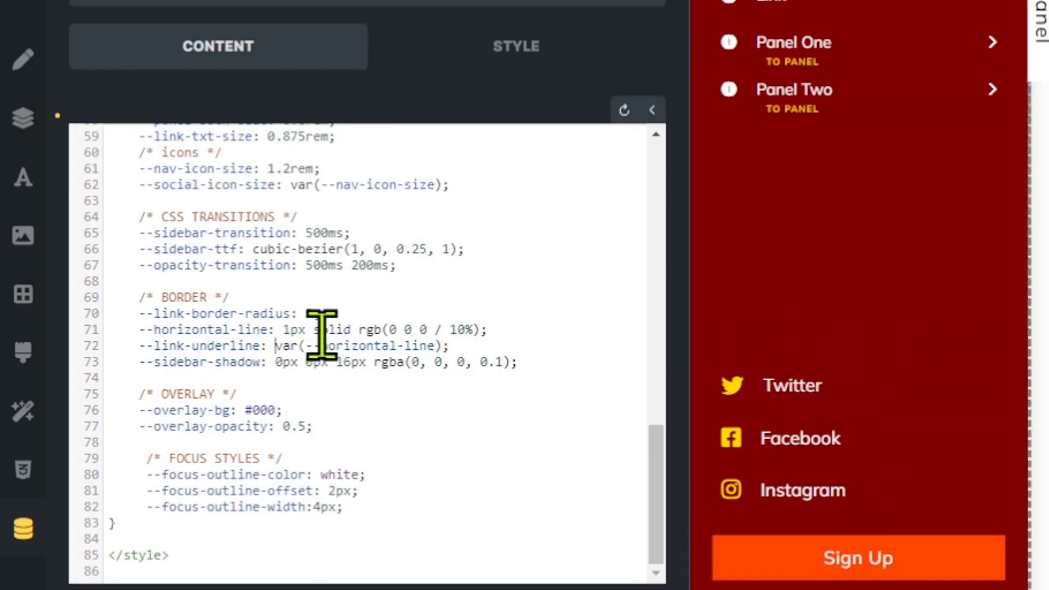
Step: Set --horizontal-line to 1px solid rgb(255 255 255 / 30%) in the border section and save the template
double_click(393, 330)
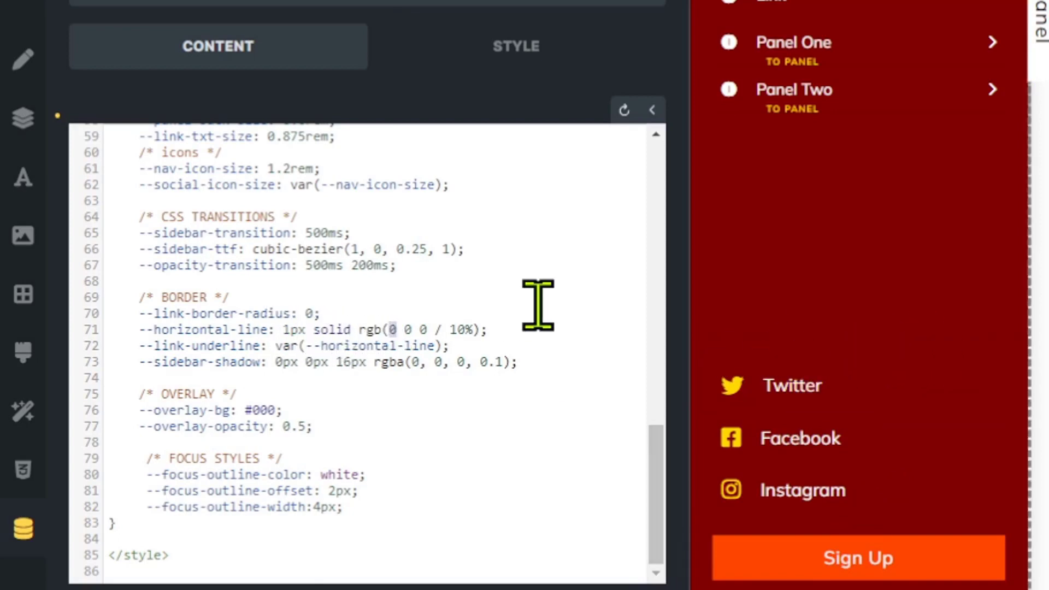
text(255)
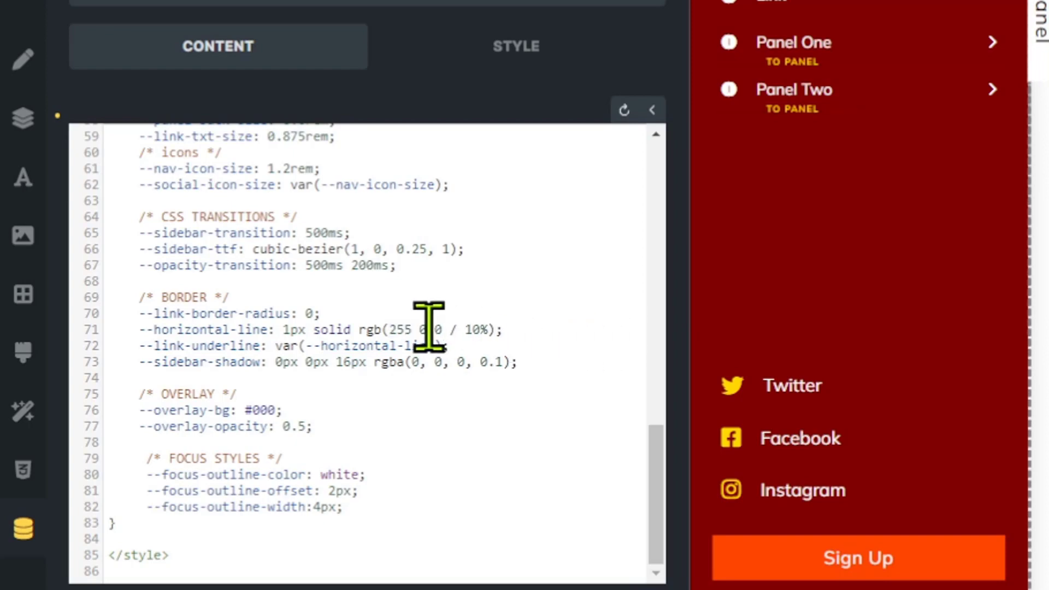
click(424, 330)
text(2)
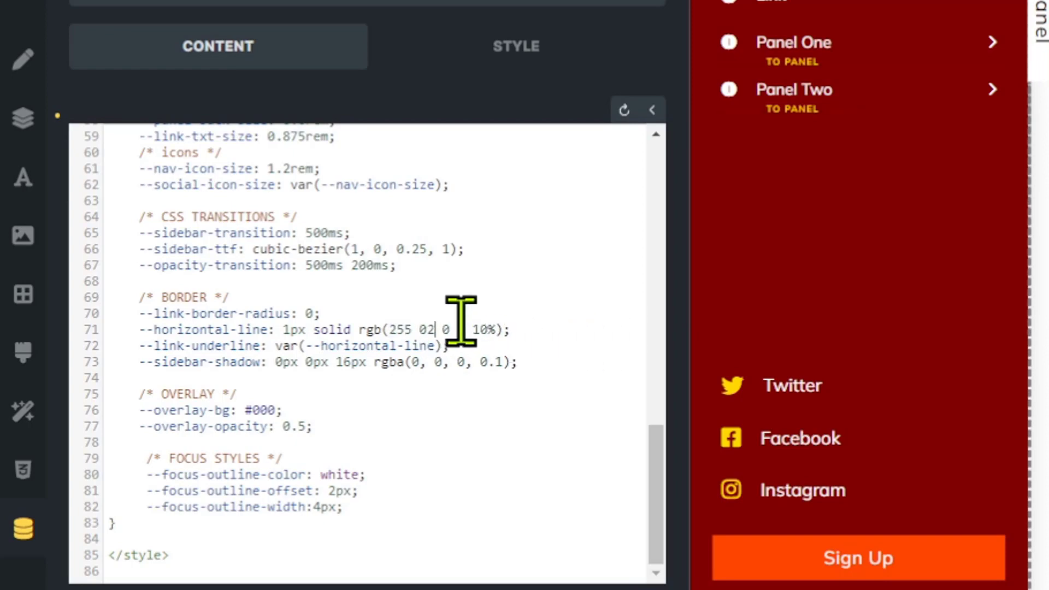
key(BackSpace)
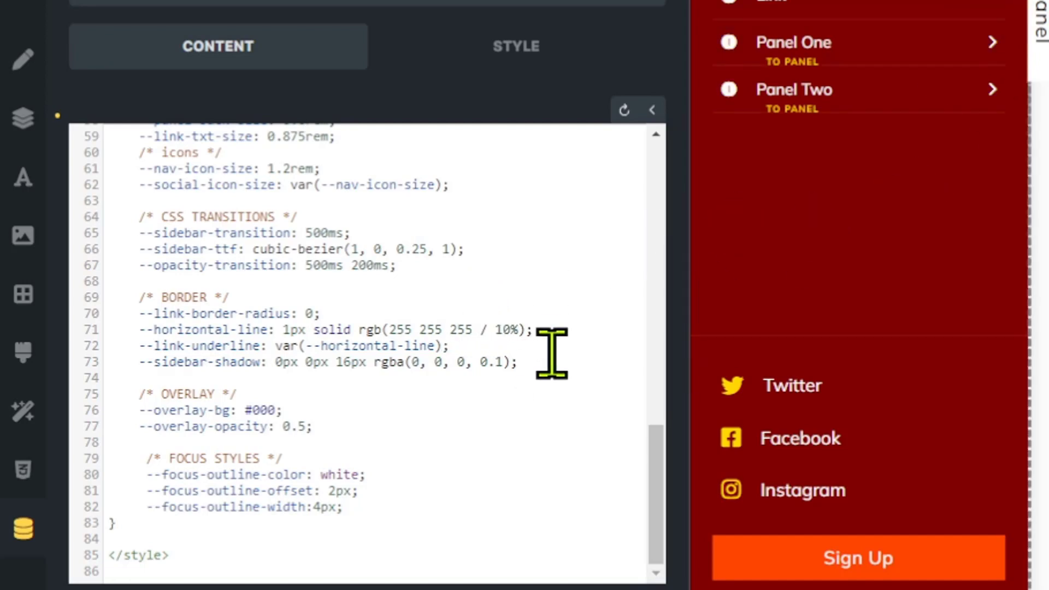
click(497, 330)
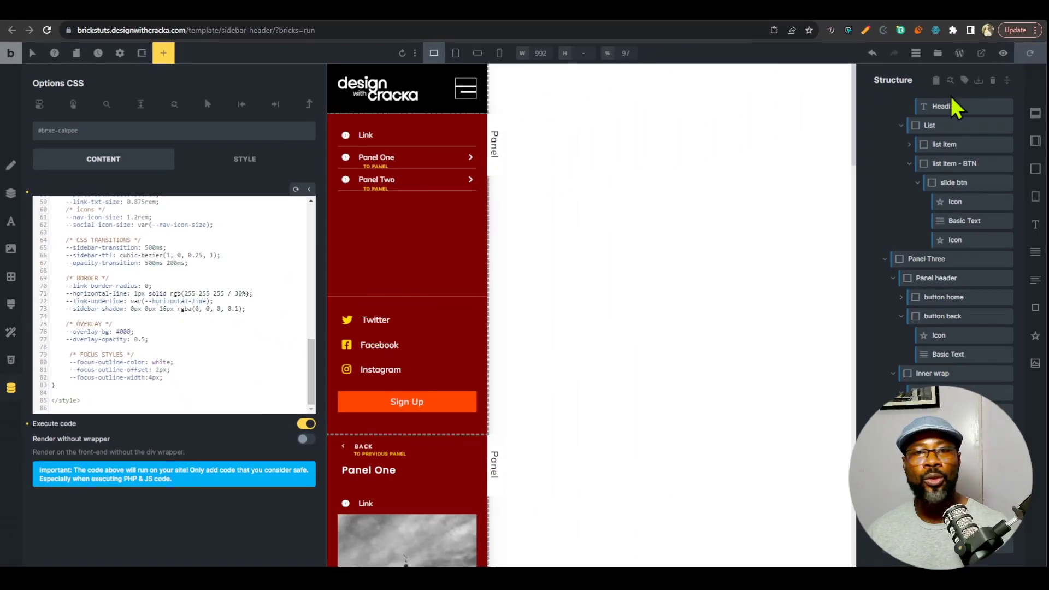
Step: Examine the divider lines in the page preview on the home panel, Panel Two and Panel Three
click(758, 14)
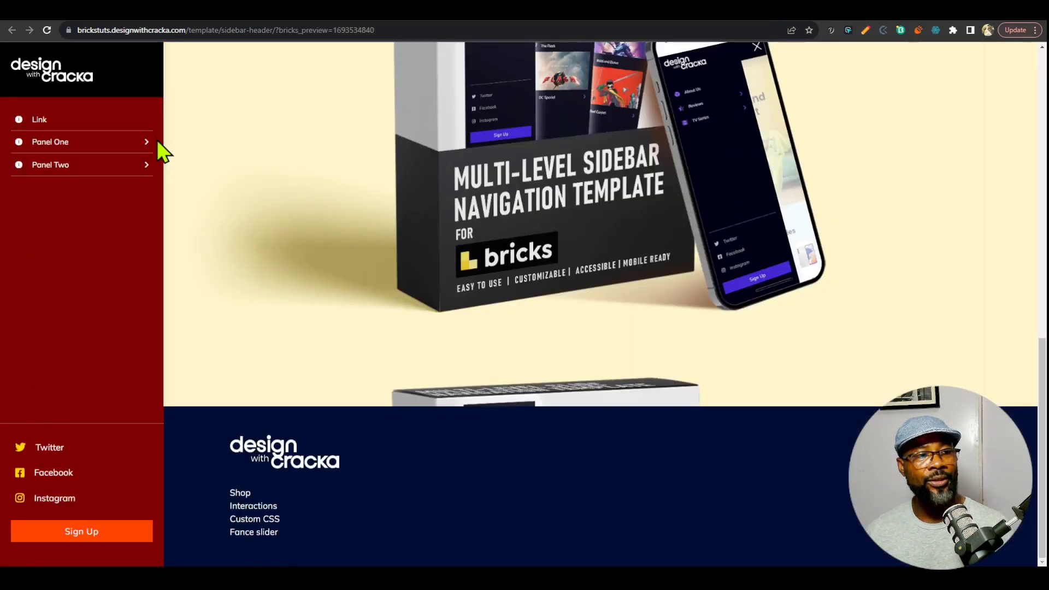
click(114, 164)
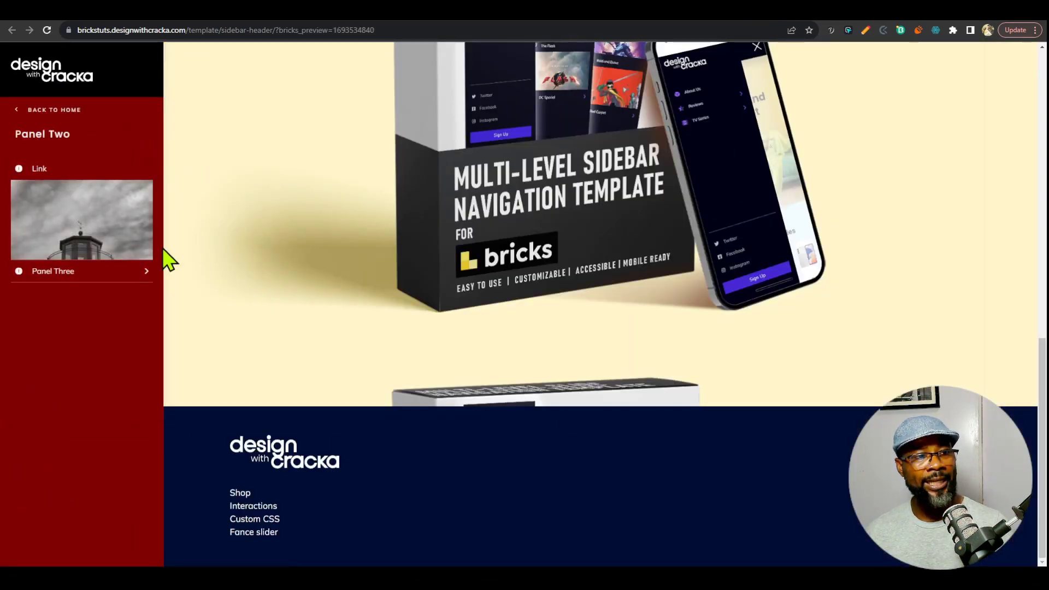
click(127, 277)
click(25, 112)
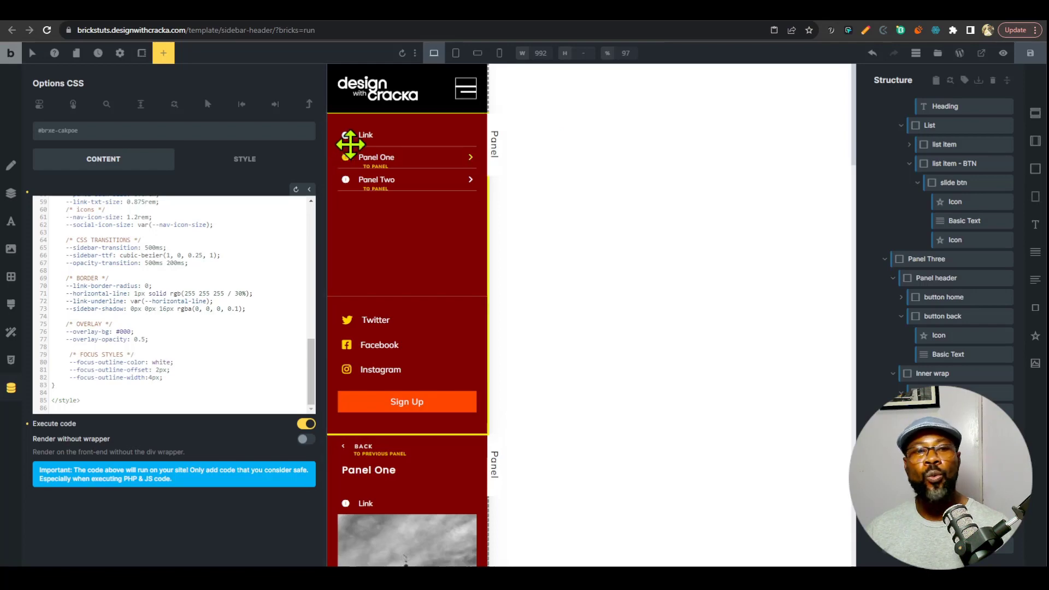
Step: Change the icon of the home panel's Link item to the Ionicons stacked layers icon
click(363, 140)
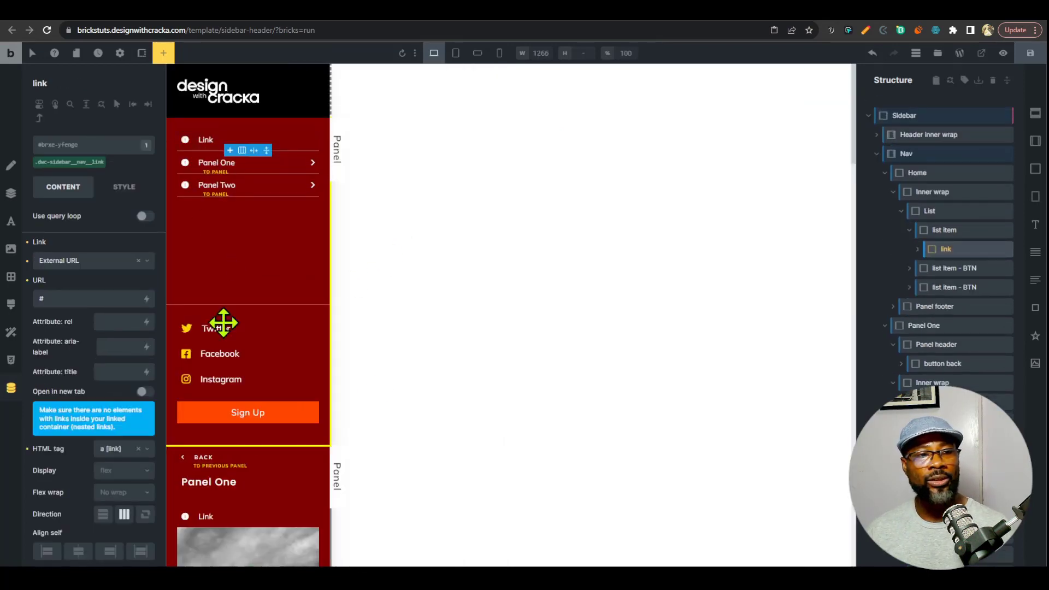
click(918, 249)
click(956, 268)
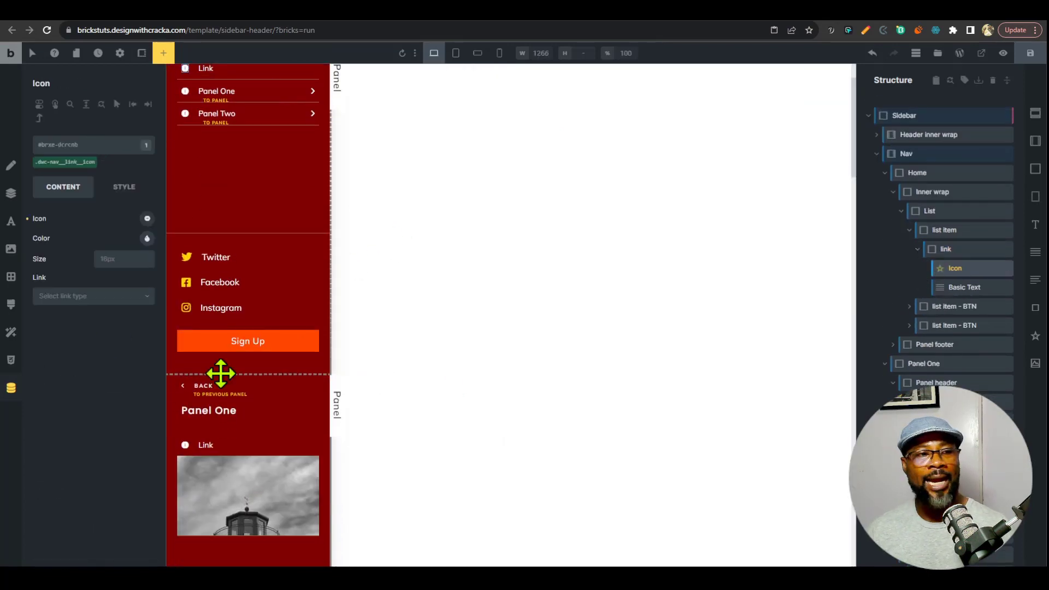
click(148, 221)
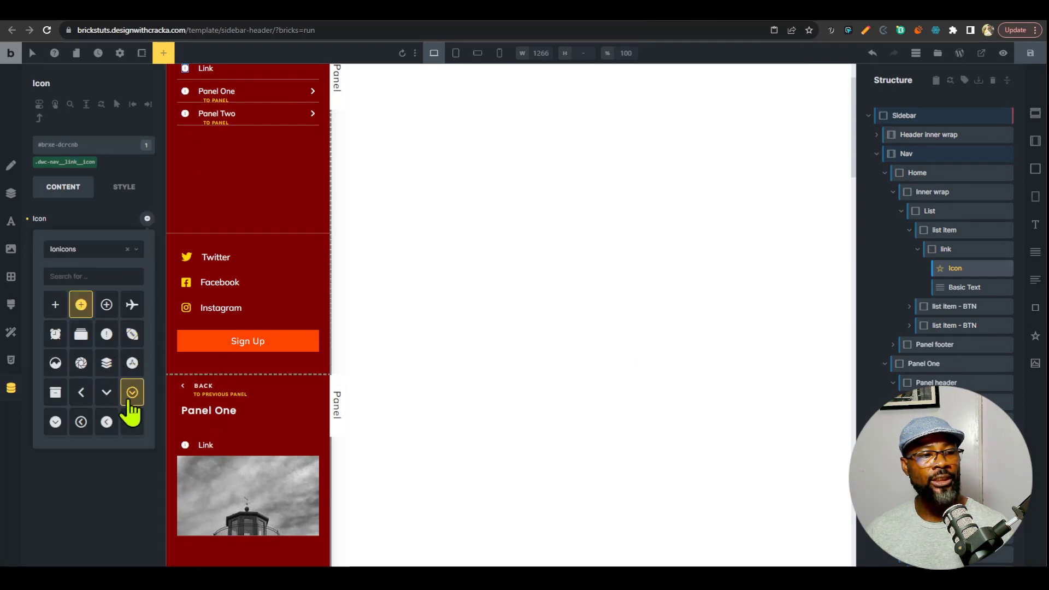
click(107, 363)
scroll(274, 339, up, 3)
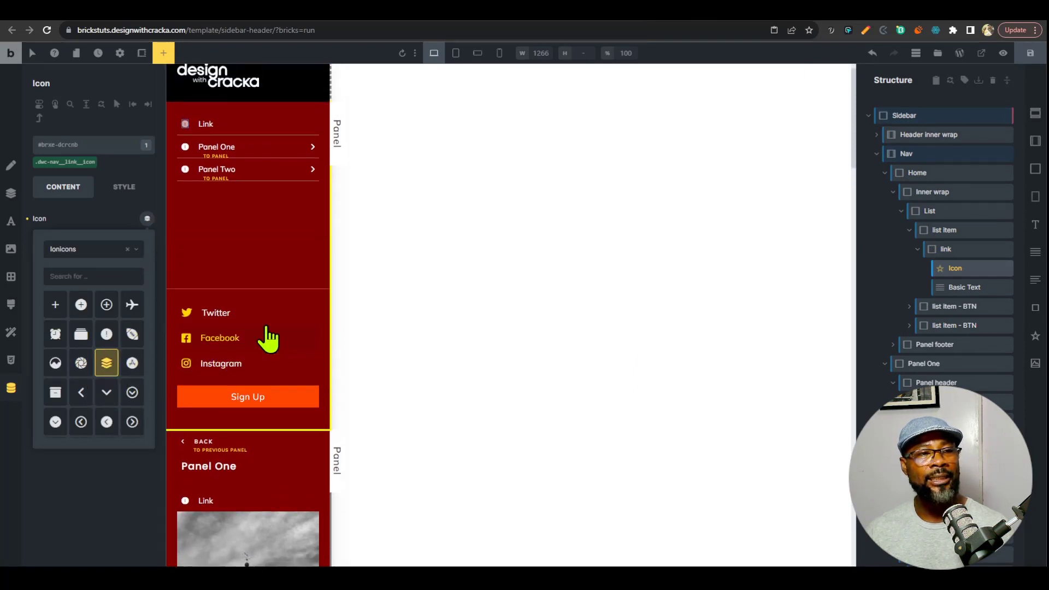
Step: Change the leading icon of the home panel's Panel One item to the Ionicons basket icon
click(188, 168)
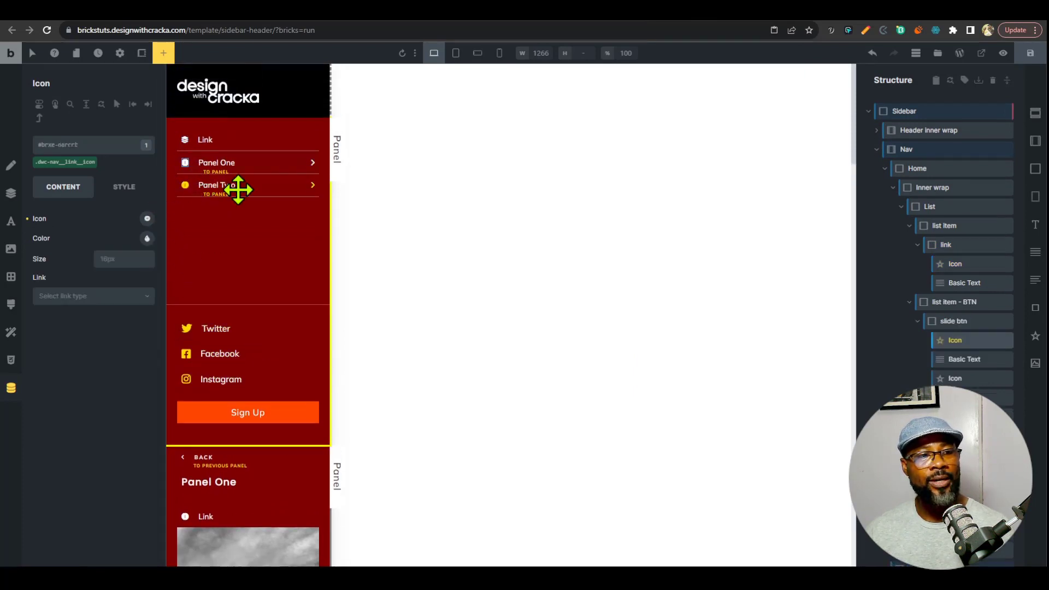
click(147, 218)
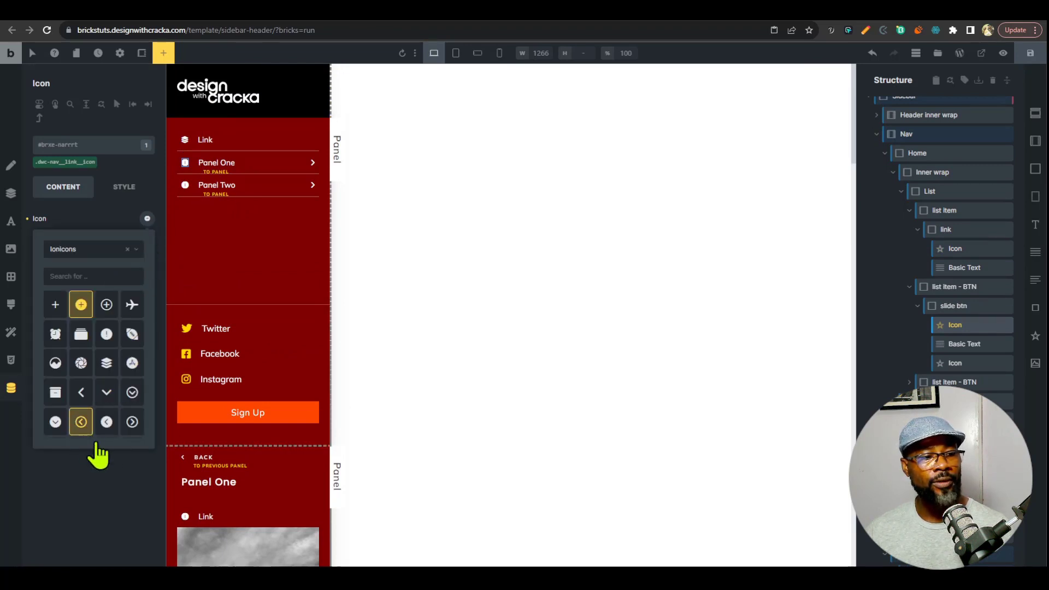
scroll(112, 410, down, 3)
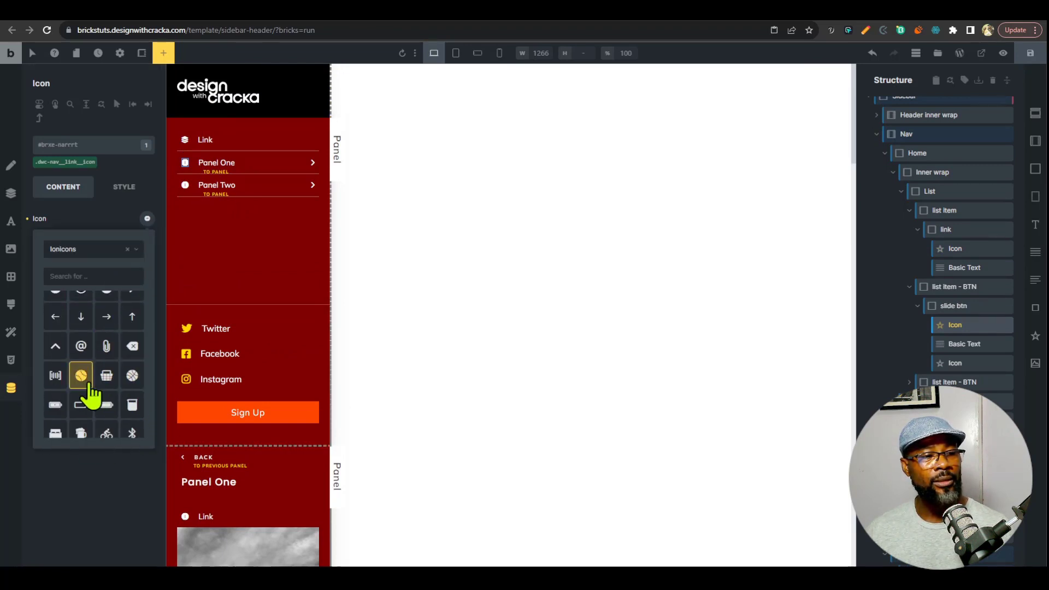
click(107, 376)
Step: Change the leading icon of the home panel's Panel Two item to the Ionicons shopping cart icon
click(185, 184)
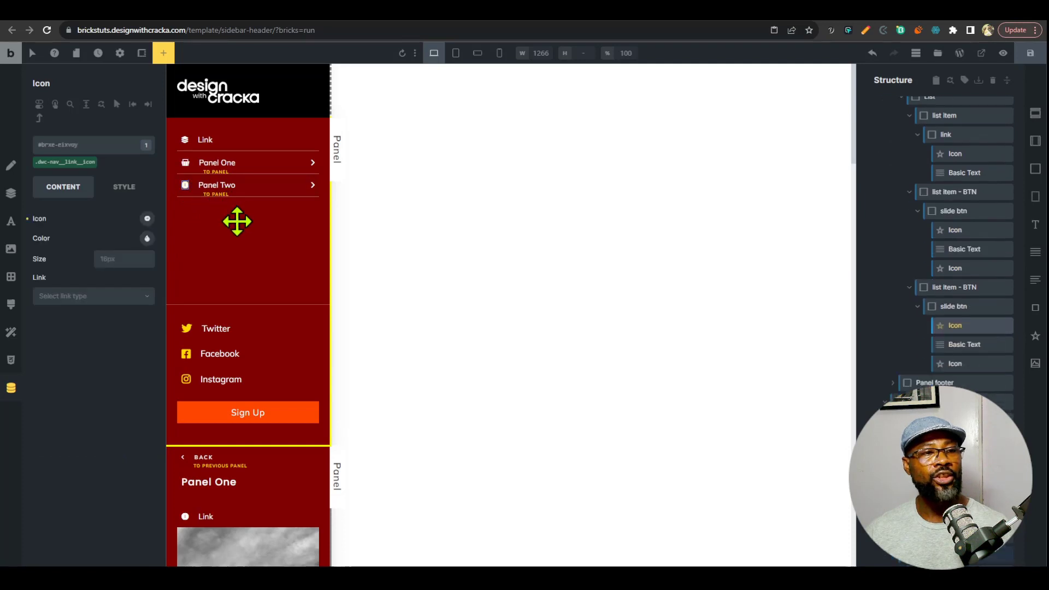
click(147, 219)
scroll(131, 339, down, 3)
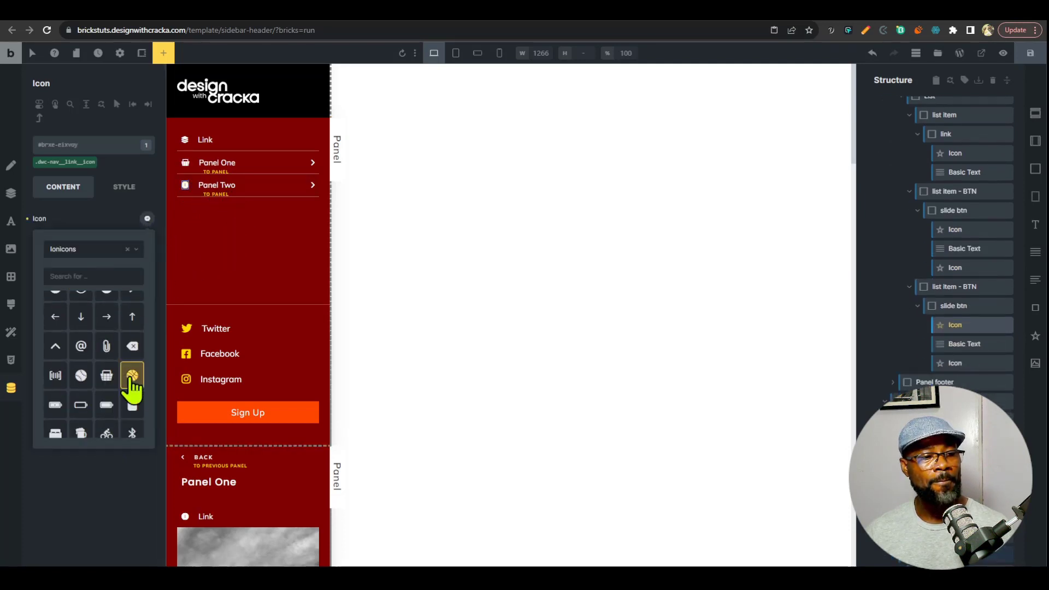
scroll(126, 405, down, 5)
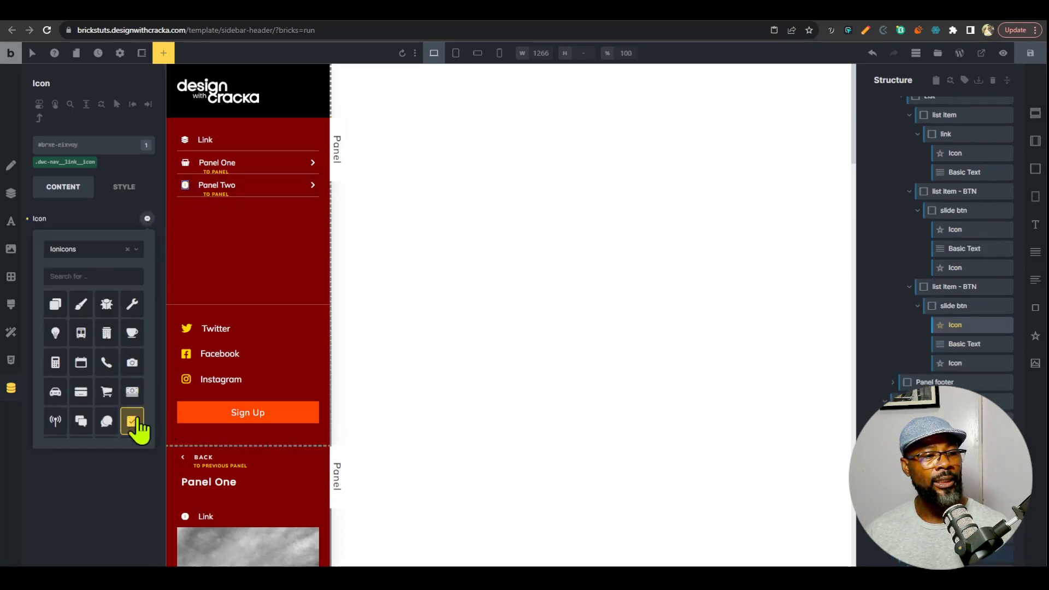
click(106, 391)
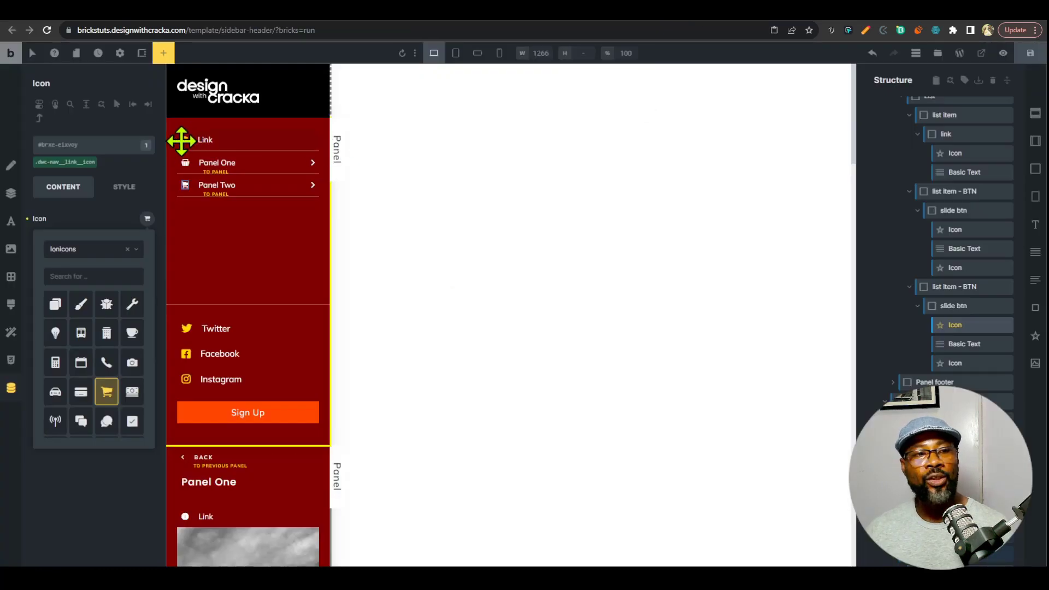
Step: Delete the leading icons of the home panel's Link, Panel One and Panel Two items and save the template
click(181, 141)
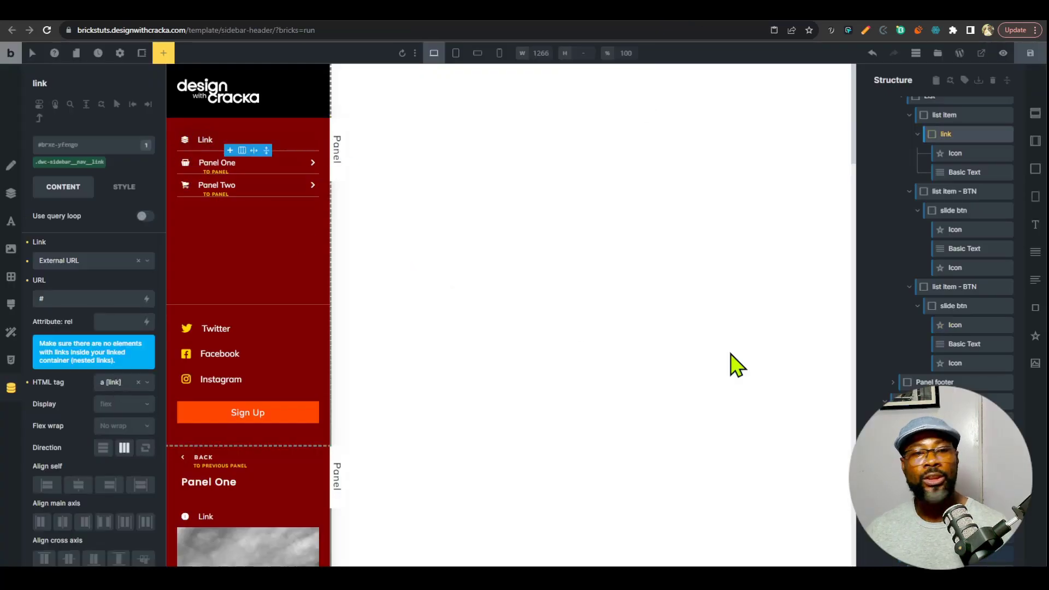
click(956, 271)
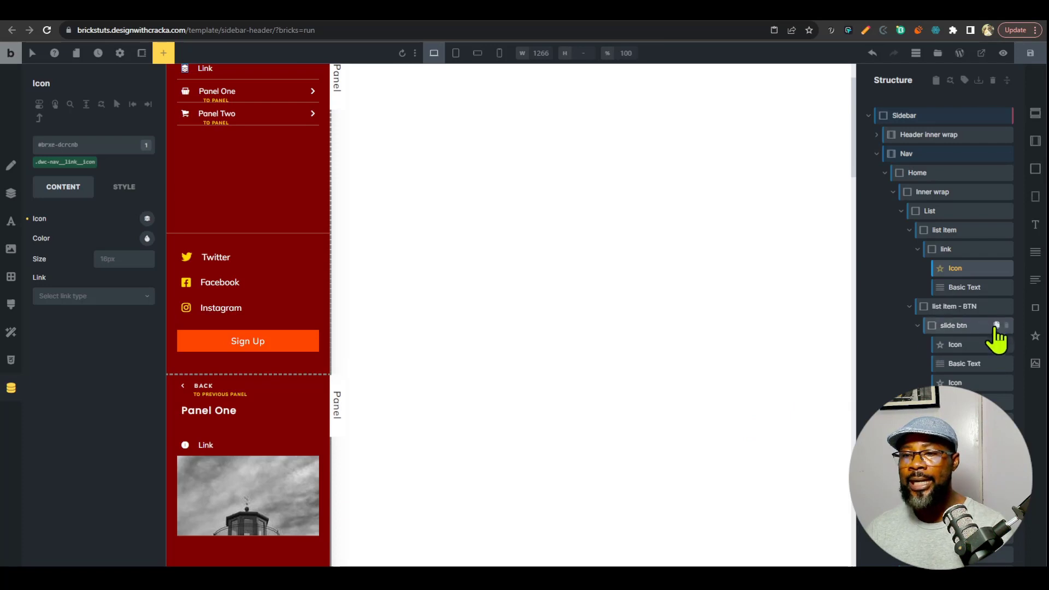
click(1007, 269)
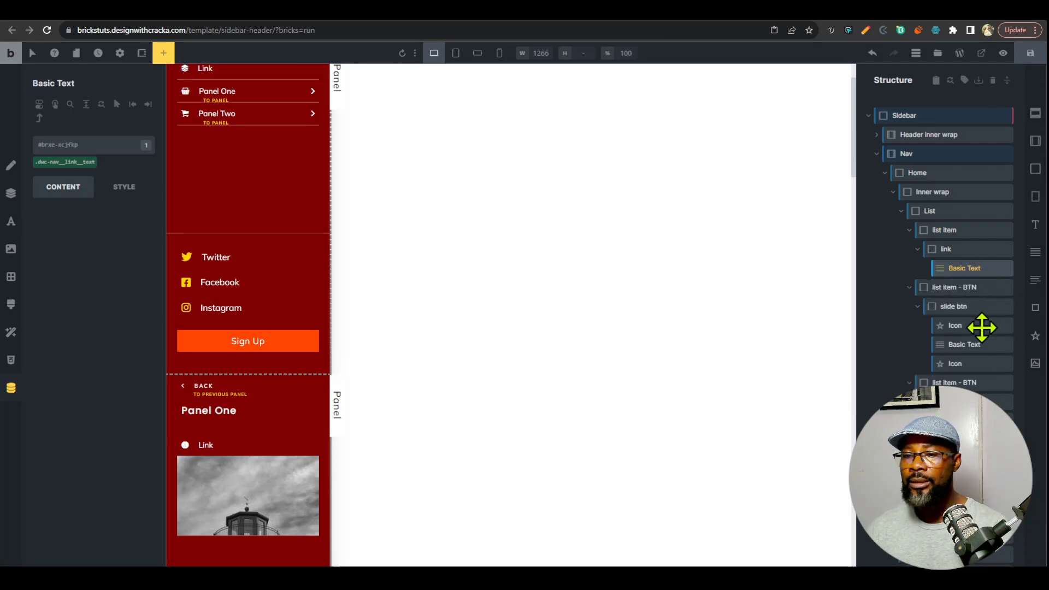
click(986, 326)
click(1007, 325)
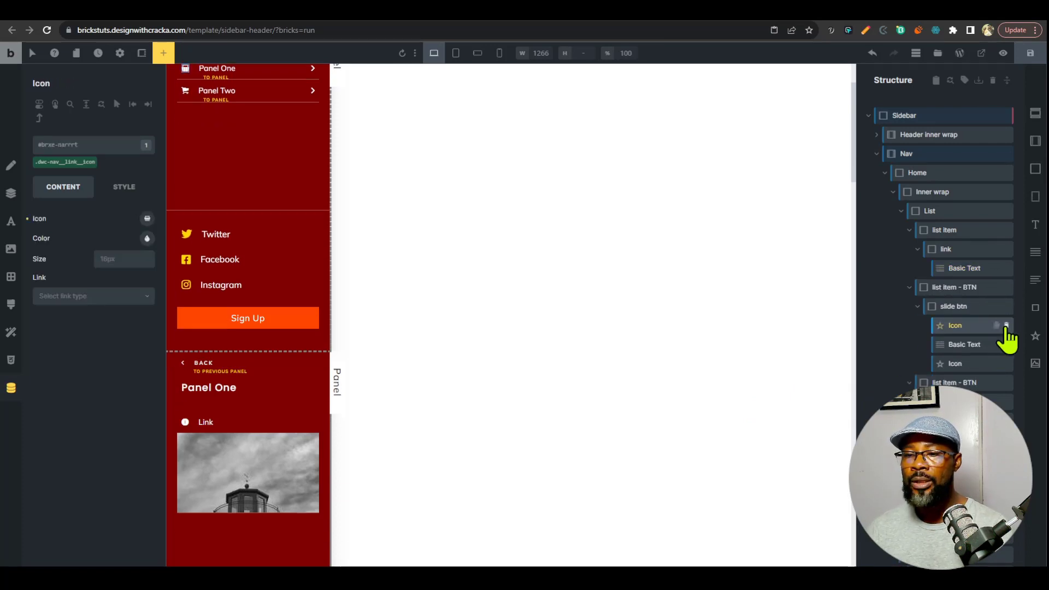
click(992, 326)
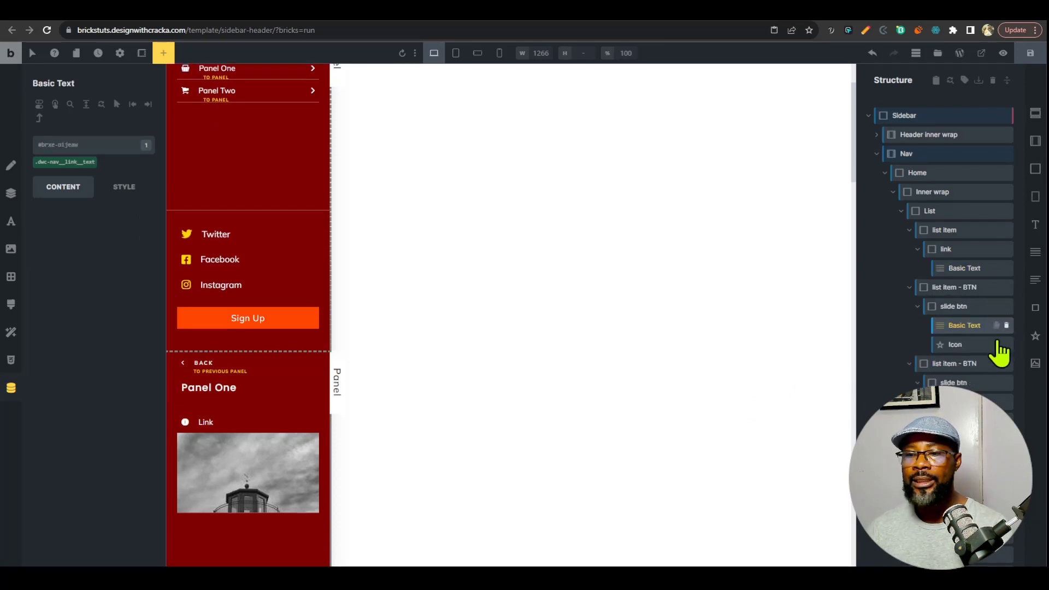
click(1007, 405)
click(1007, 402)
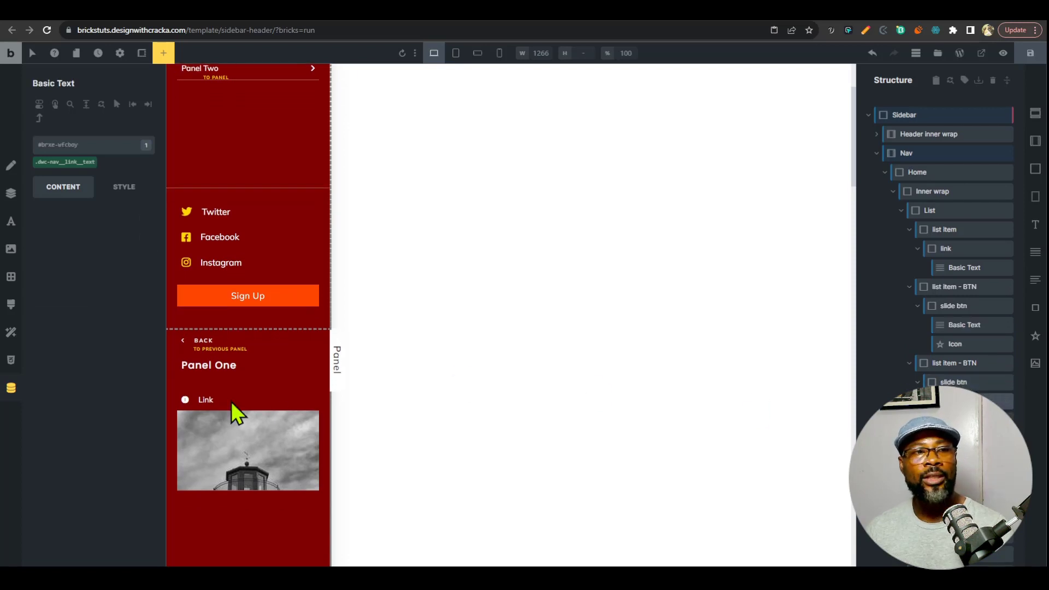
click(1030, 53)
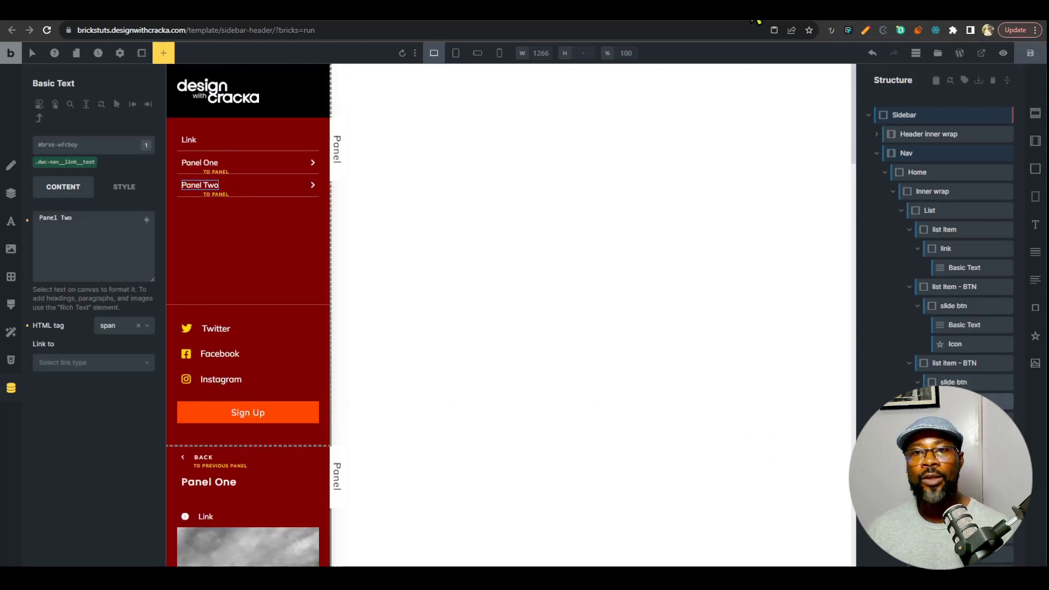
Step: Reload the page preview and check the icon-free home panel by opening Panel One and returning home
click(751, 10)
key(ctrl+r)
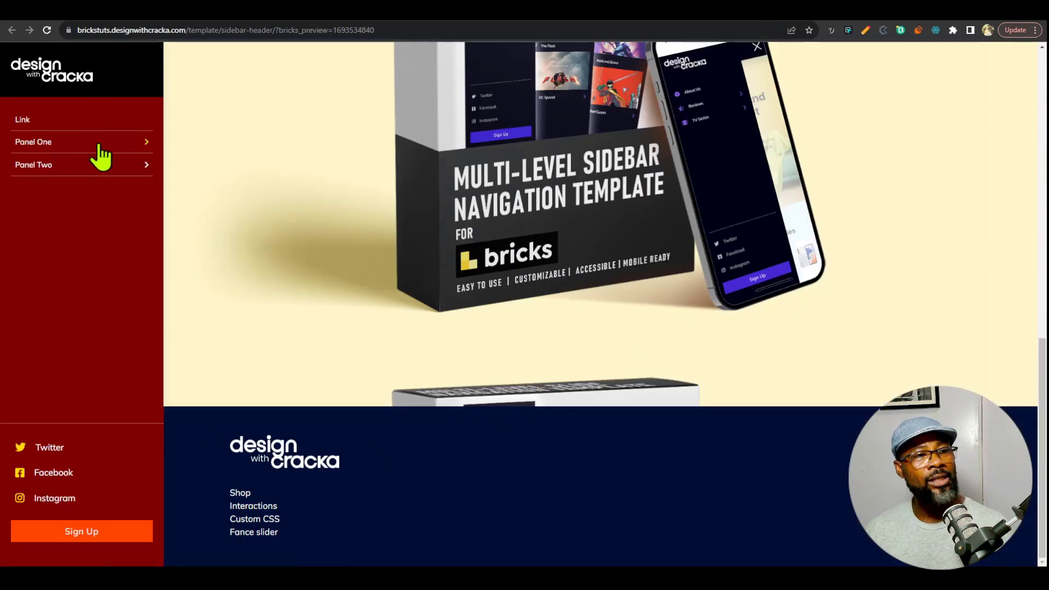
click(130, 149)
click(40, 110)
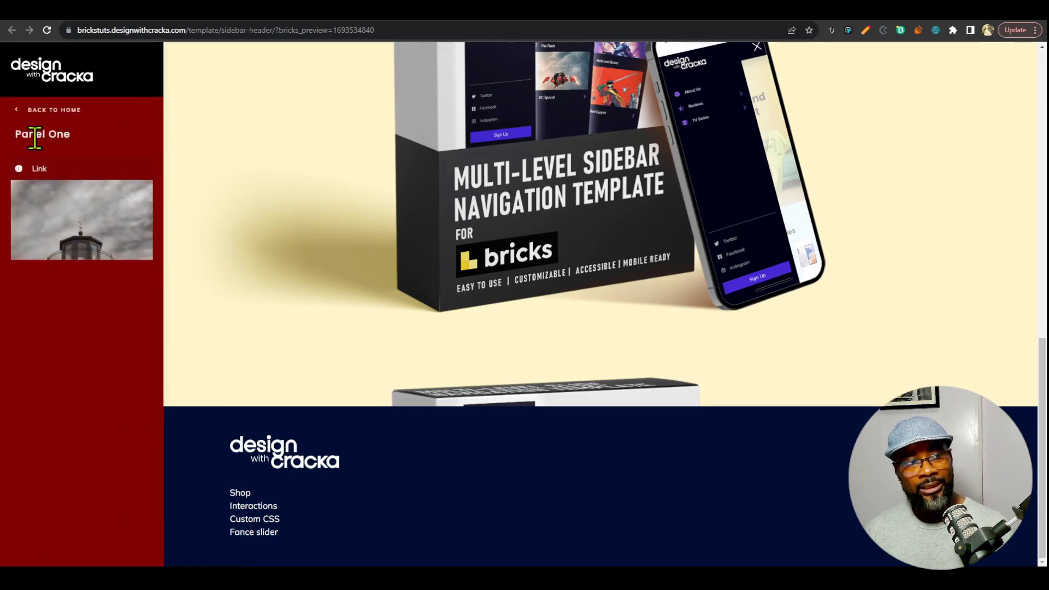
click(65, 112)
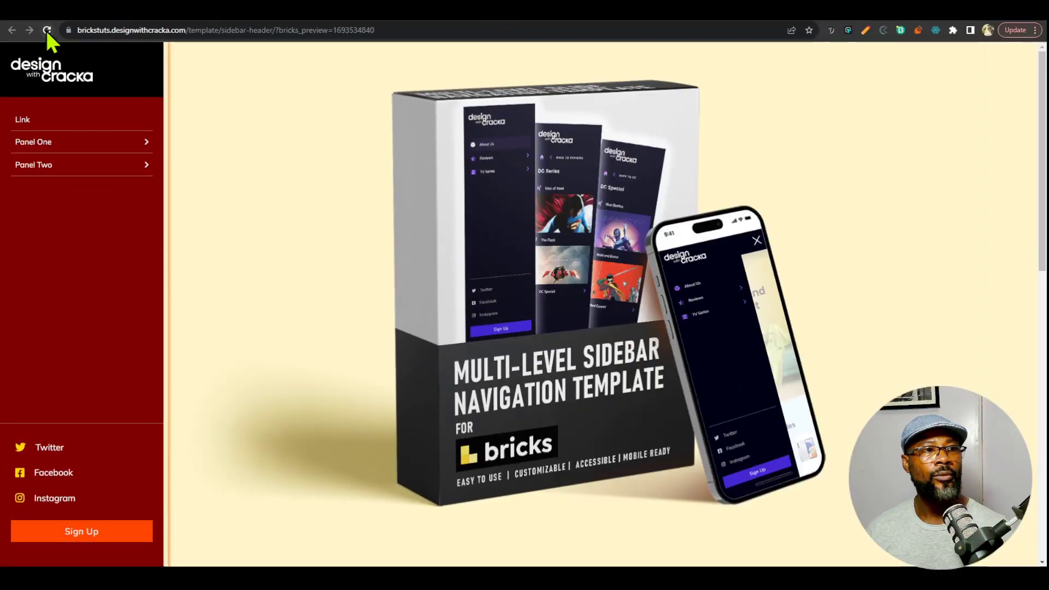
Step: Reload the preview and test keyboard navigation from the skip links into Panel One and back to the home panel
click(47, 30)
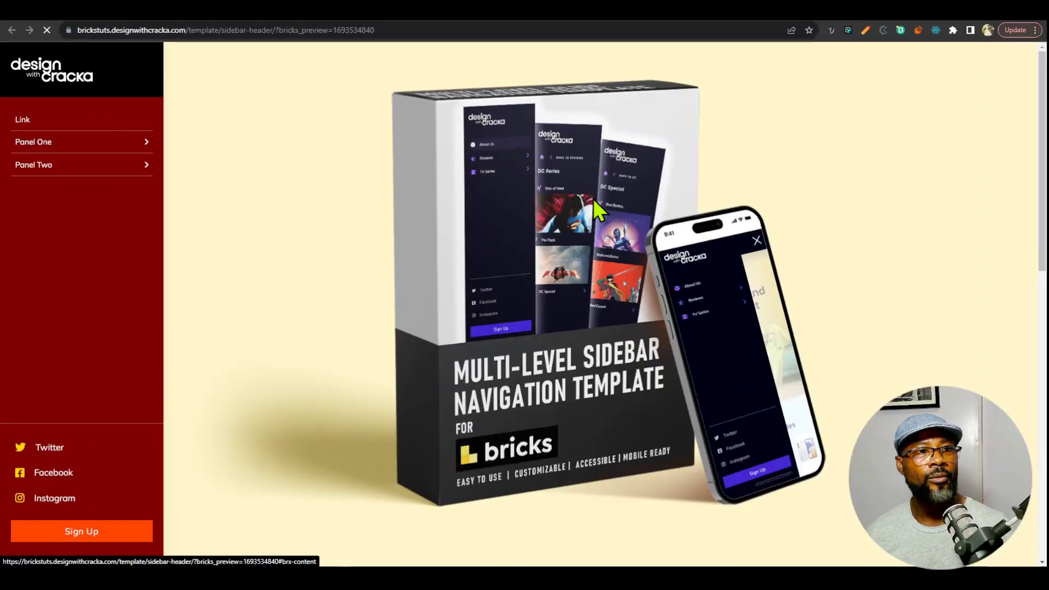
key(Tab)
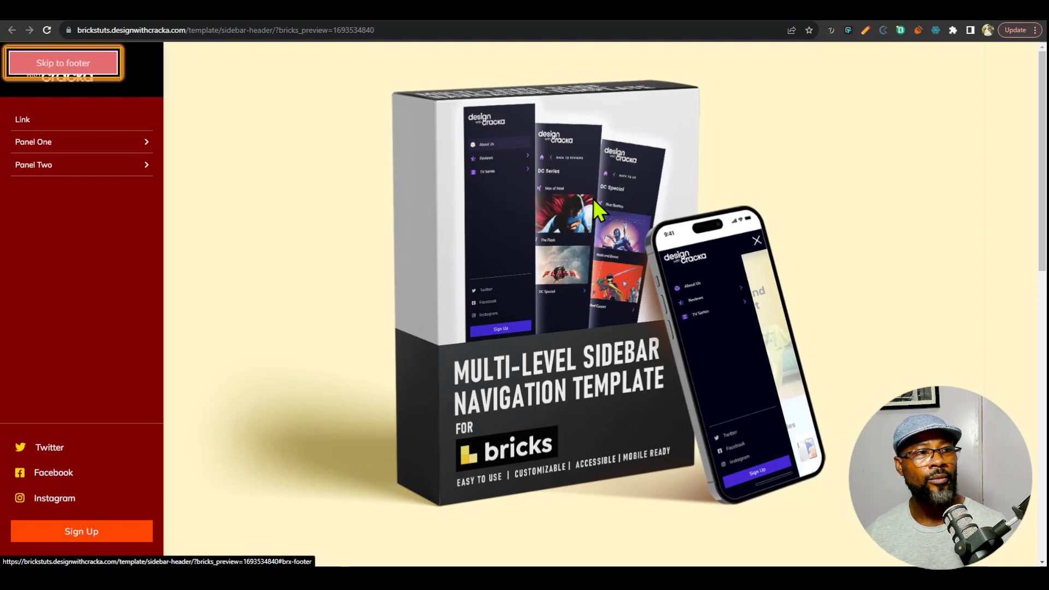
key(Tab)
key(Tab)
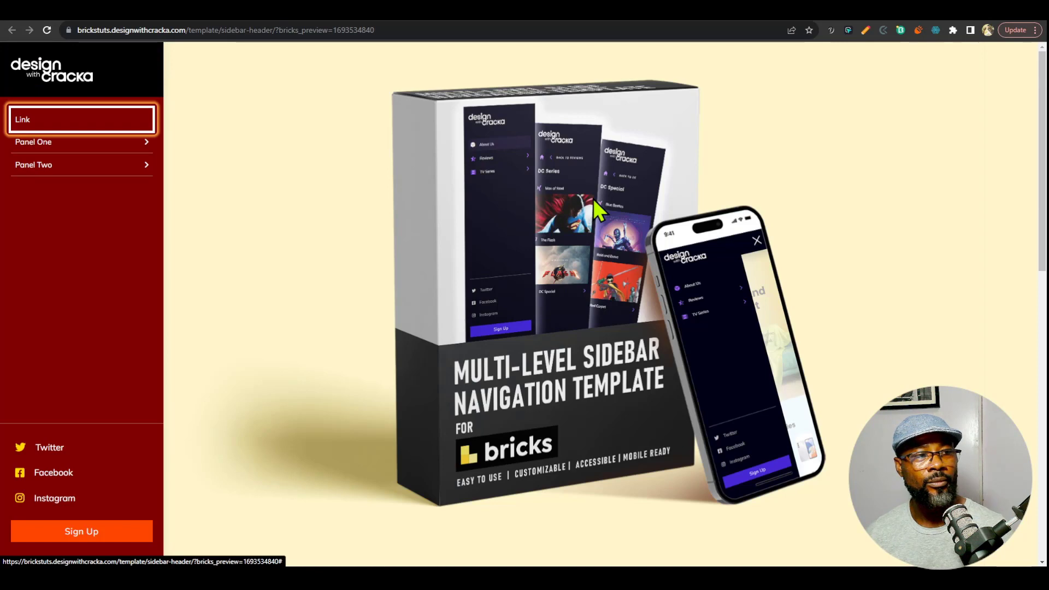
key(Tab)
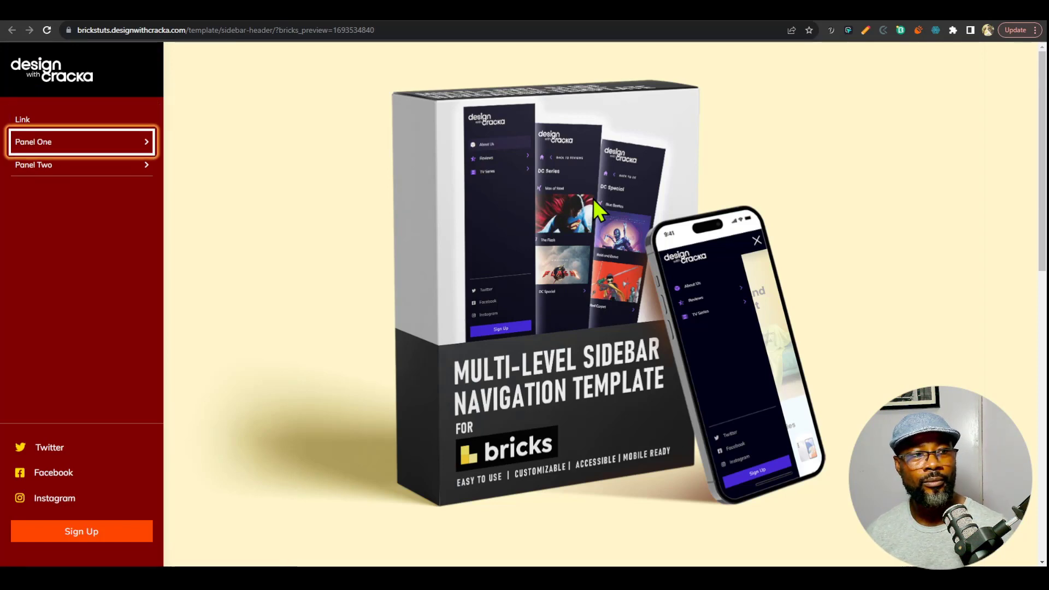
key(Return)
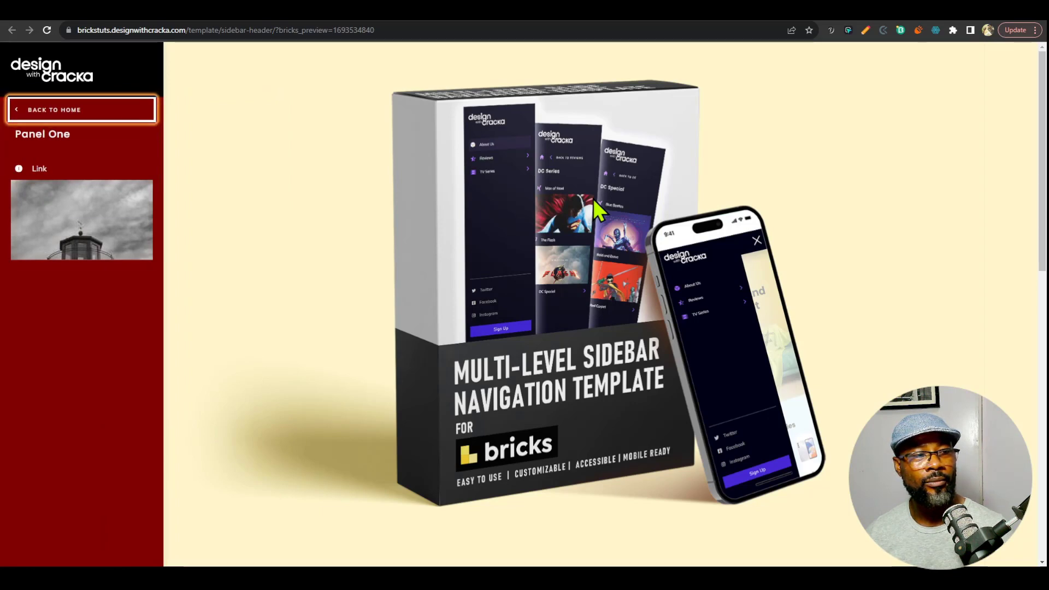
key(Tab)
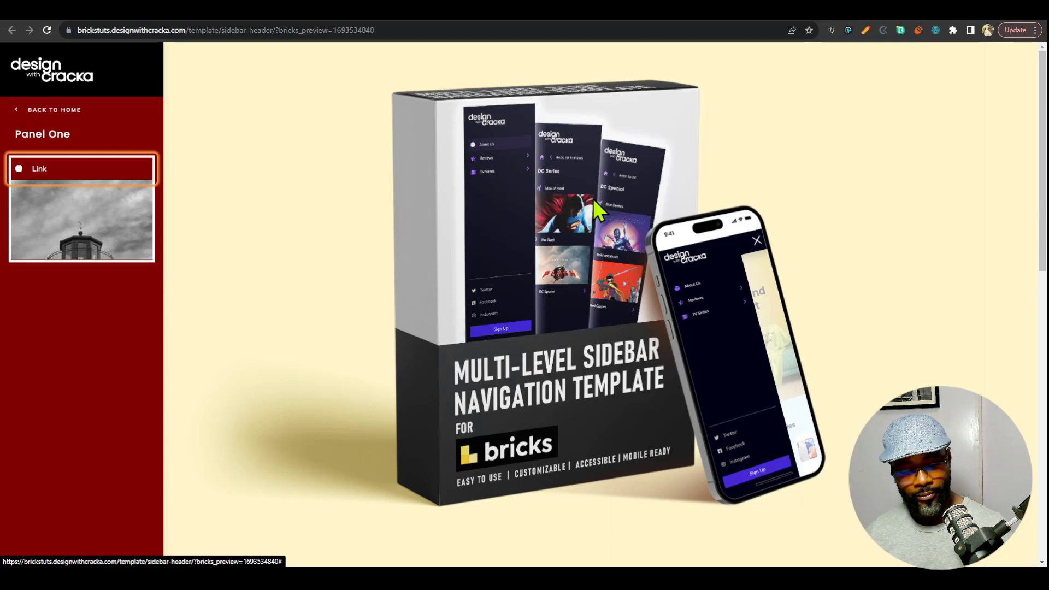
key(shift+Tab)
key(Return)
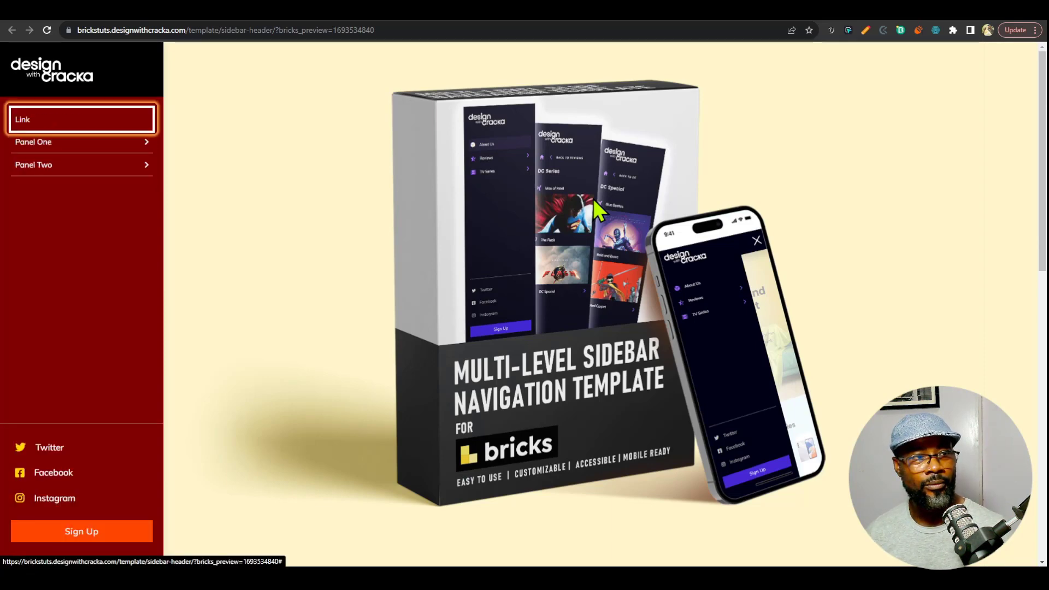
Step: Test keyboard navigation from the home panel through Panel Two into Panel Three and its back controls
key(Tab)
key(Tab)
key(Return)
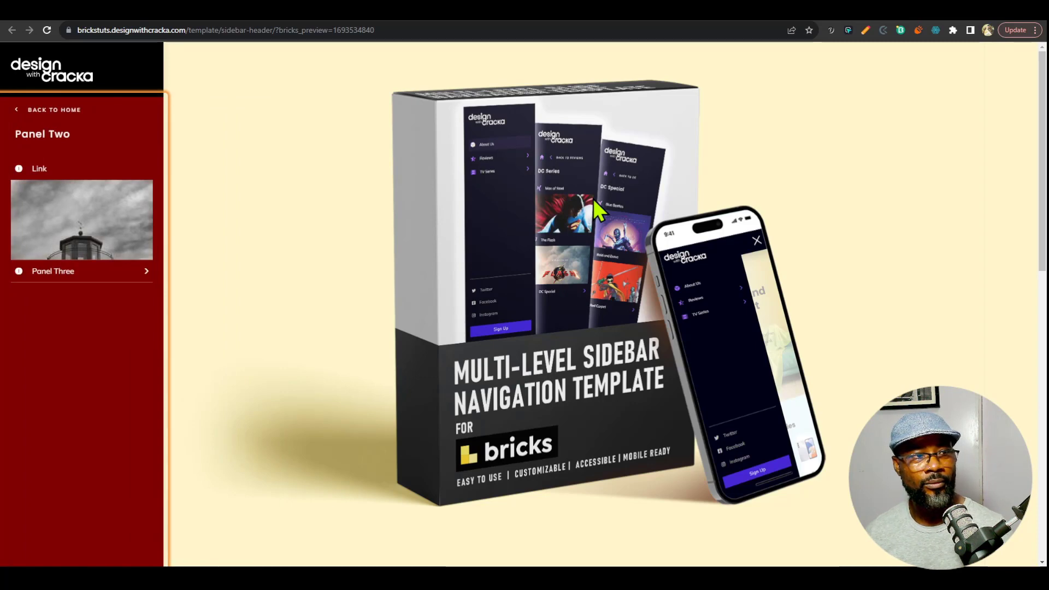
key(Tab)
key(Tab)
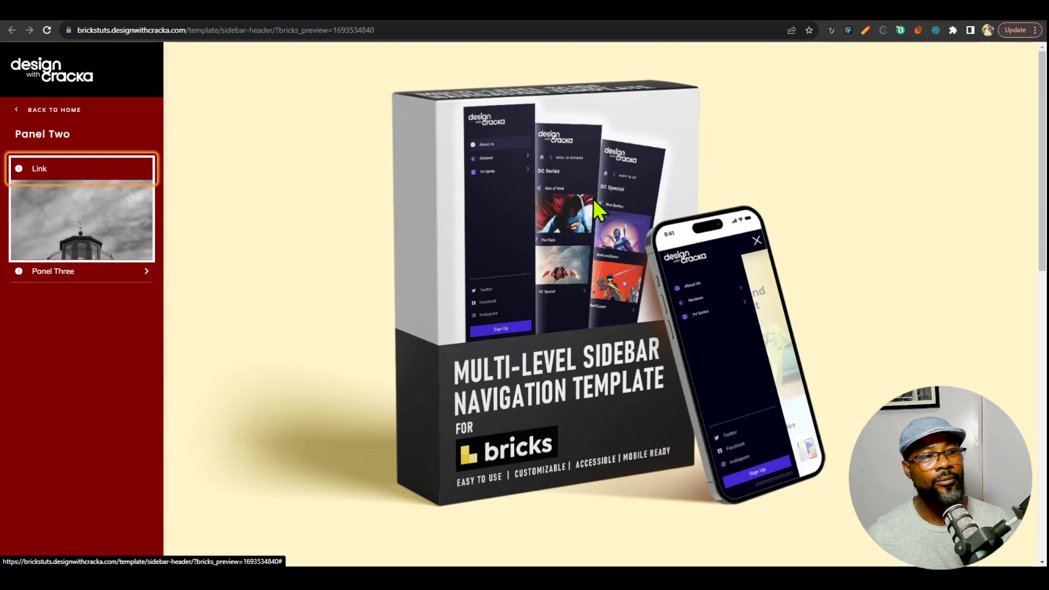
key(Tab)
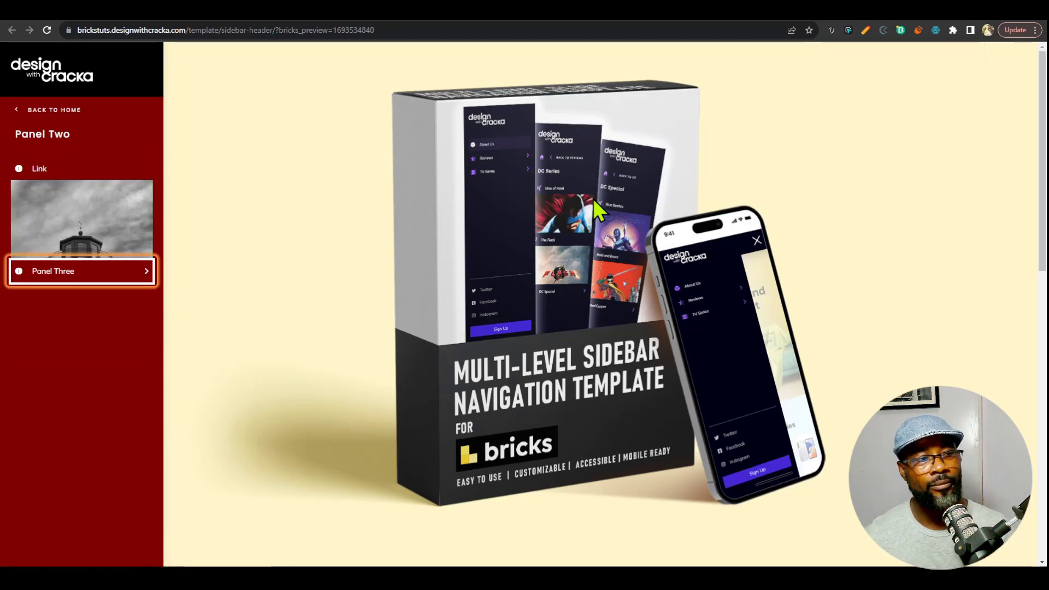
key(Return)
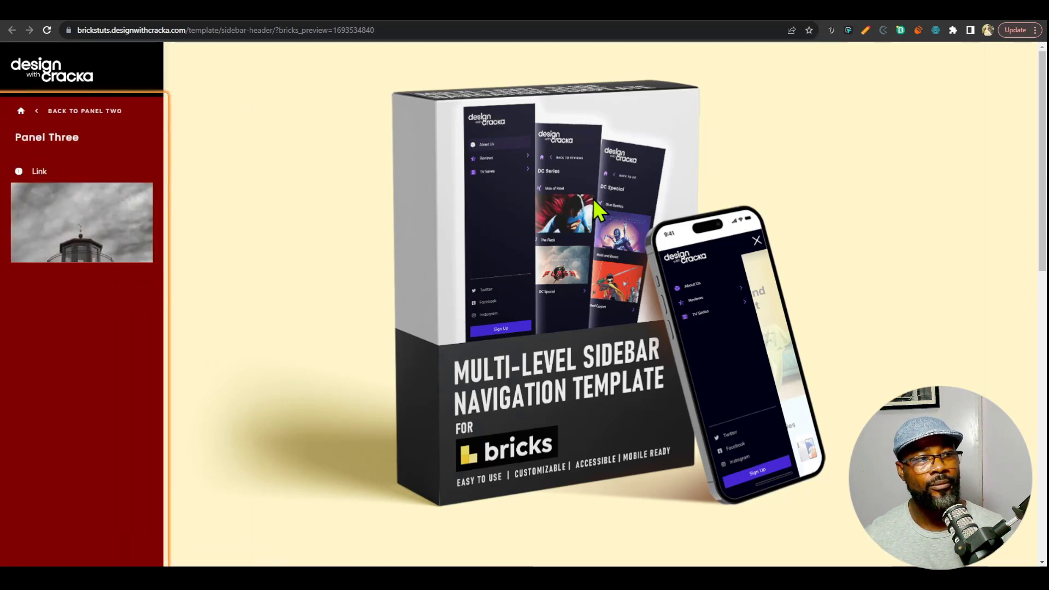
key(Tab)
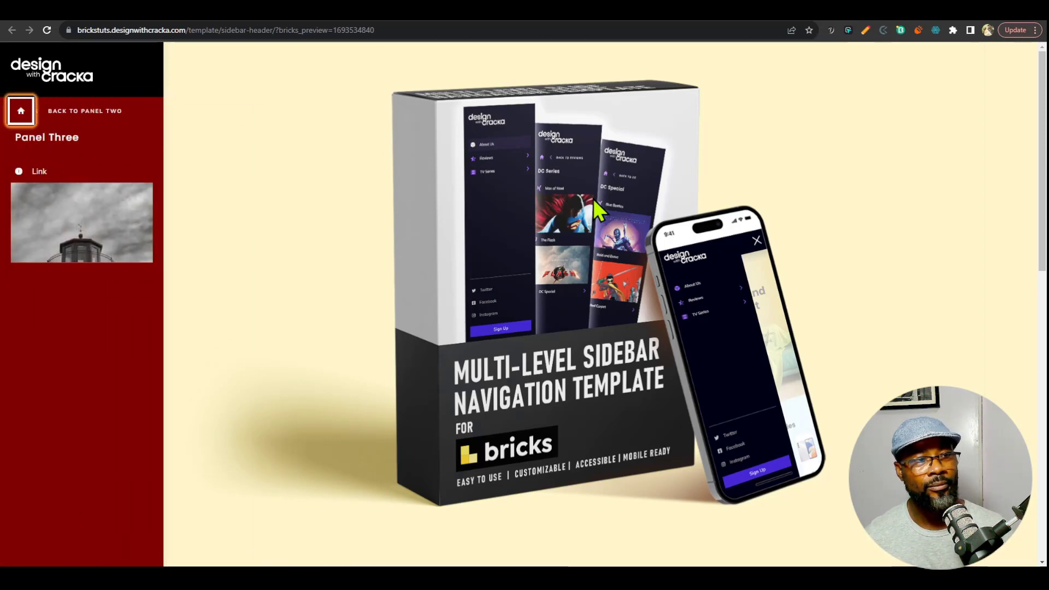
key(Tab)
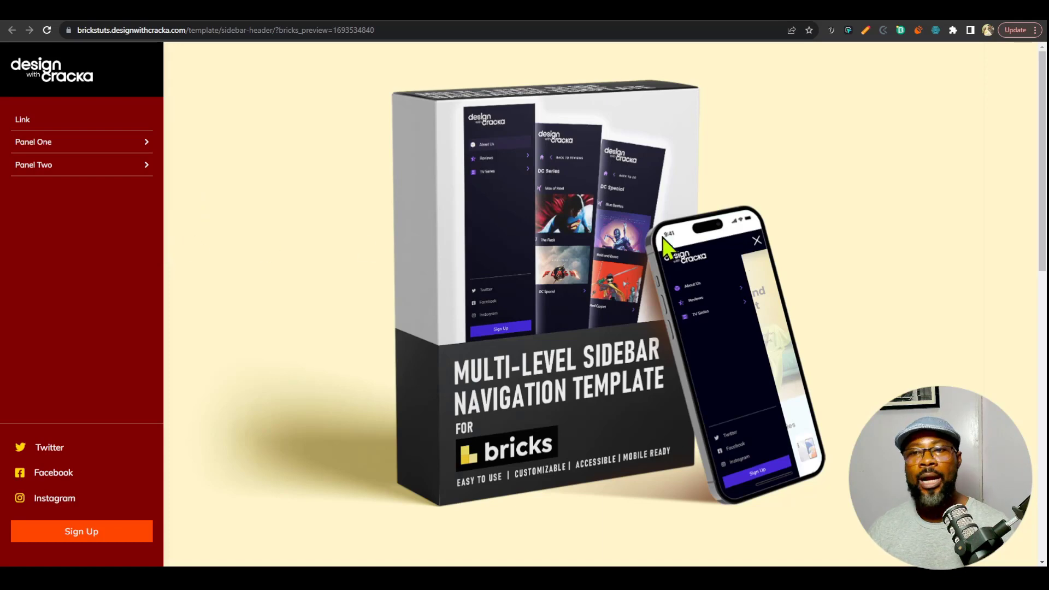
Step: Open and close the browser's developer tools, and switch the preview to Panel One and back to the home panel
key(ctrl+shift+i)
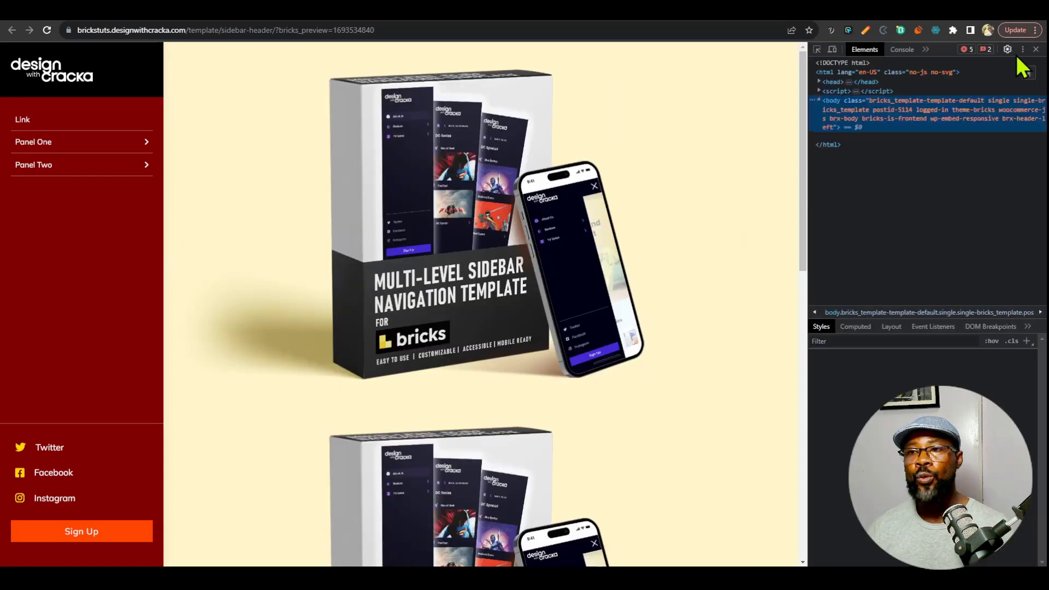
click(1035, 49)
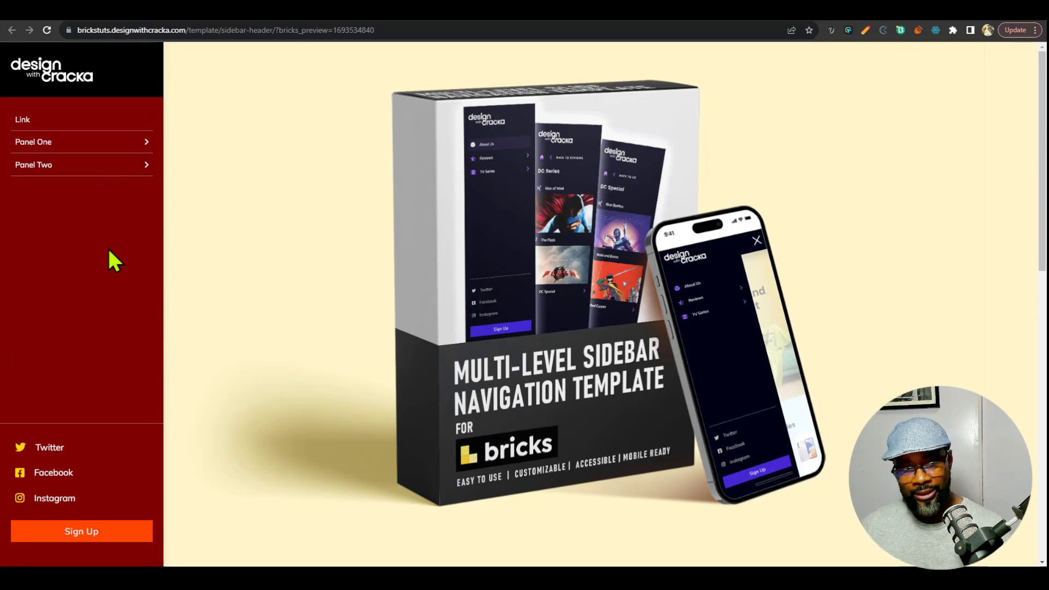
click(116, 144)
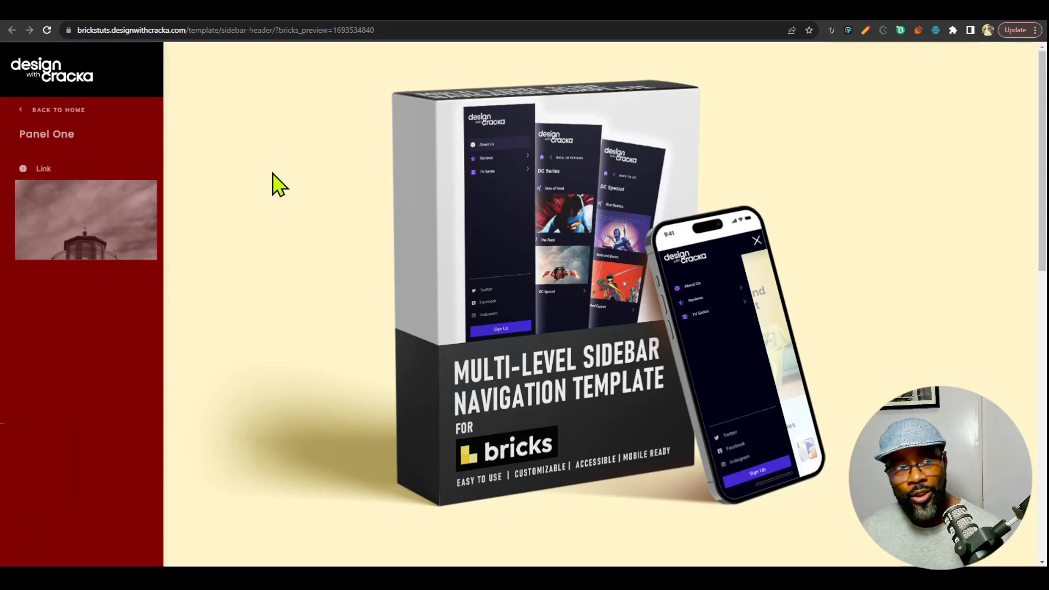
click(70, 109)
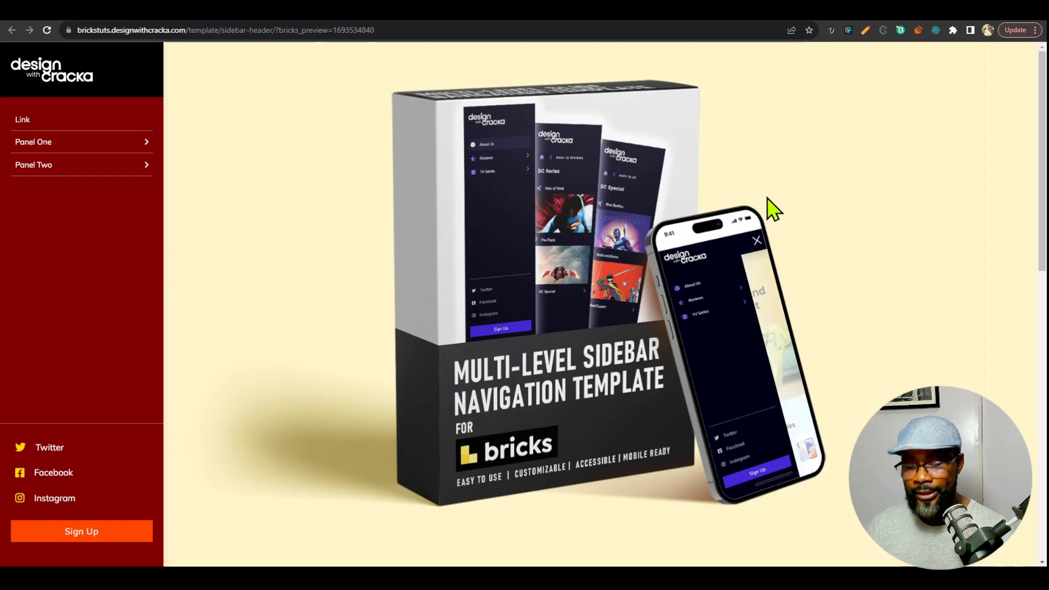
Step: Inspect the page's brx-header, brx-content and brx-footer elements in the browser's developer tools
key(ctrl+shift+i)
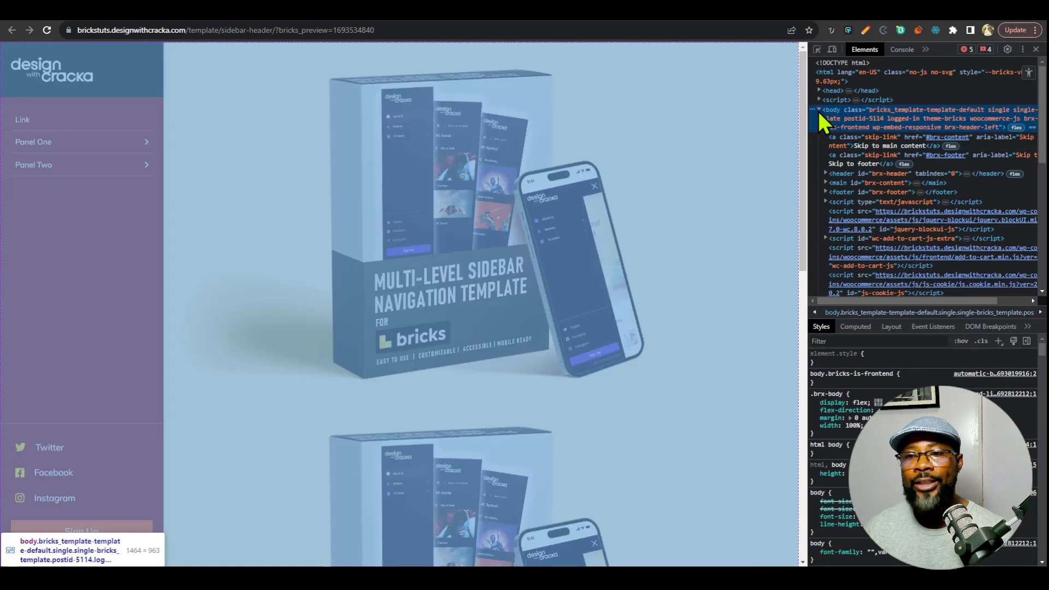
click(849, 172)
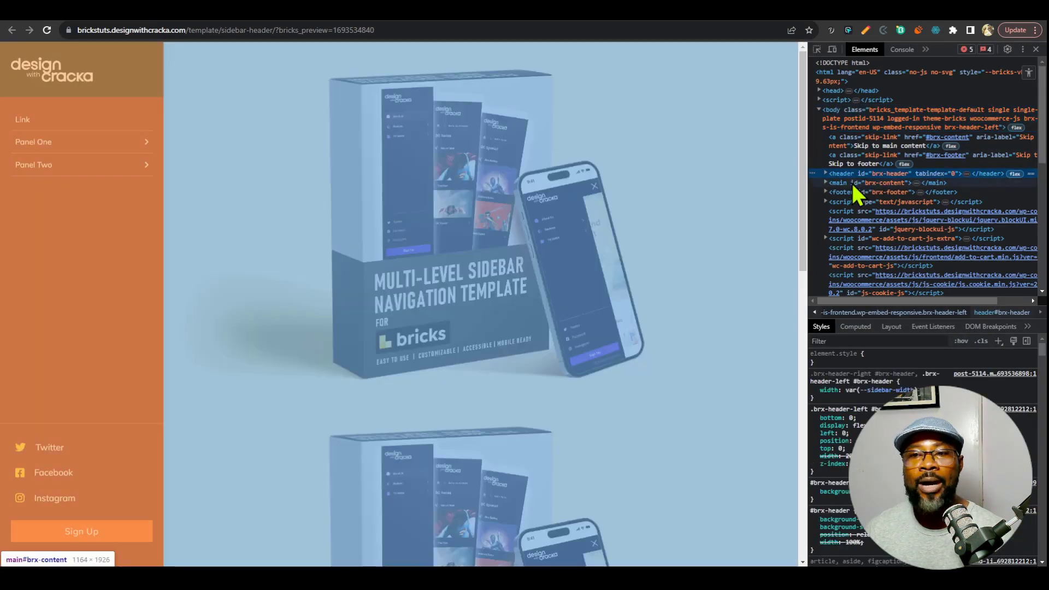
click(852, 183)
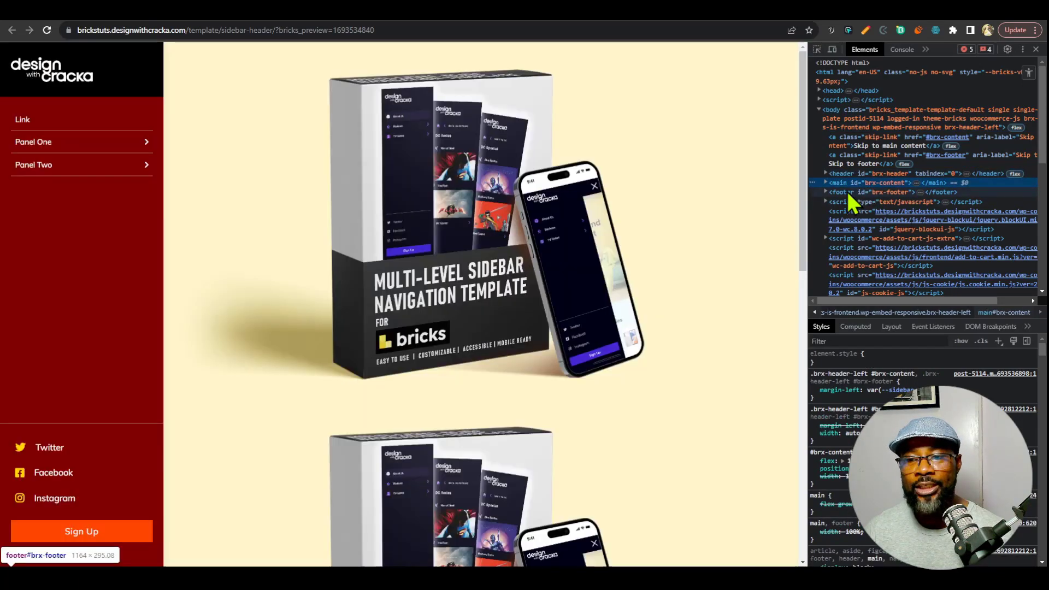
click(852, 192)
scroll(640, 443, down, 4)
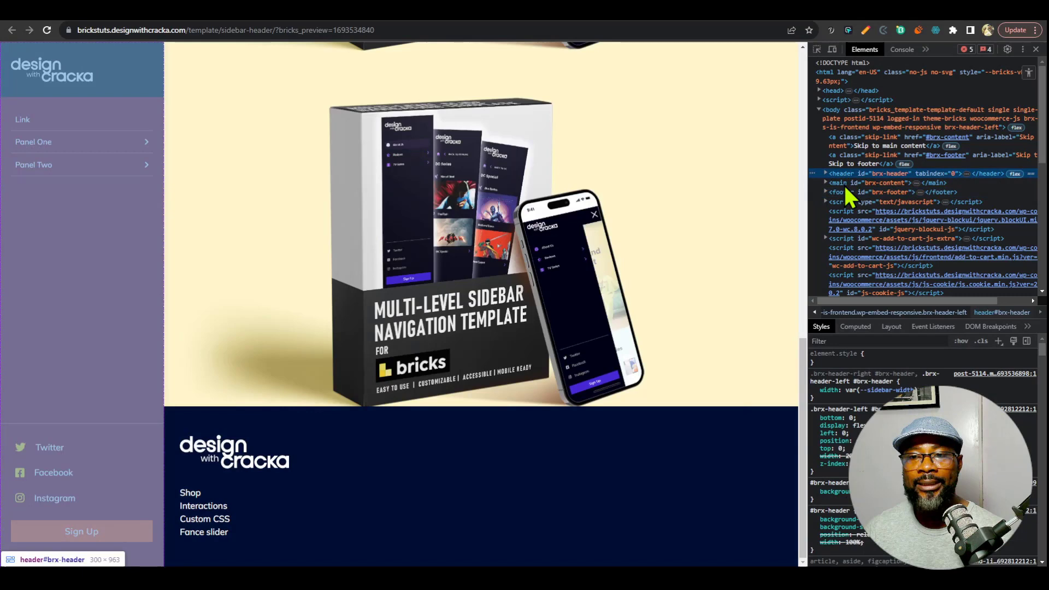
click(845, 184)
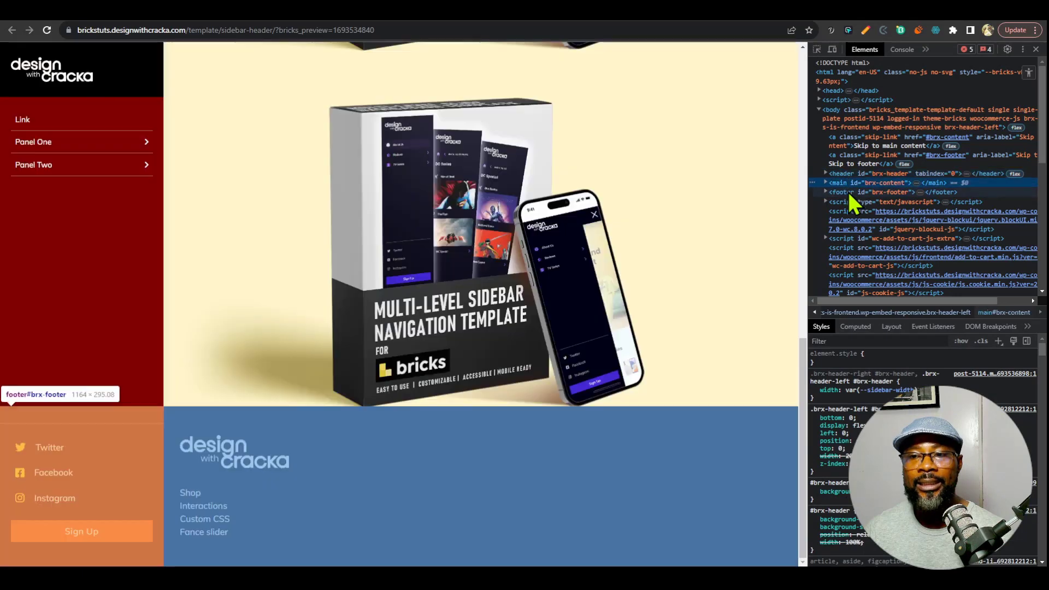
click(849, 192)
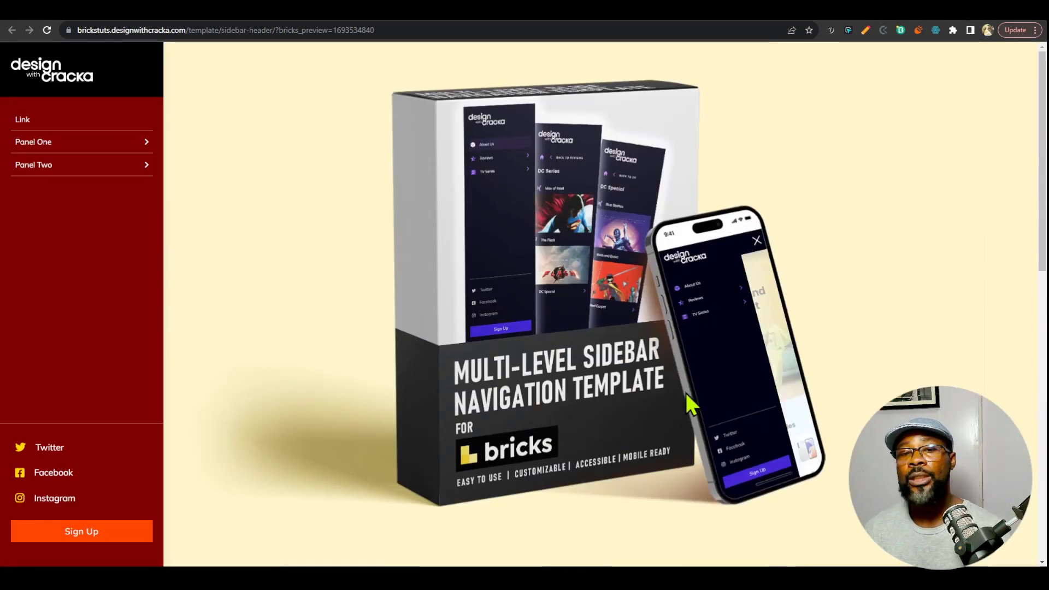